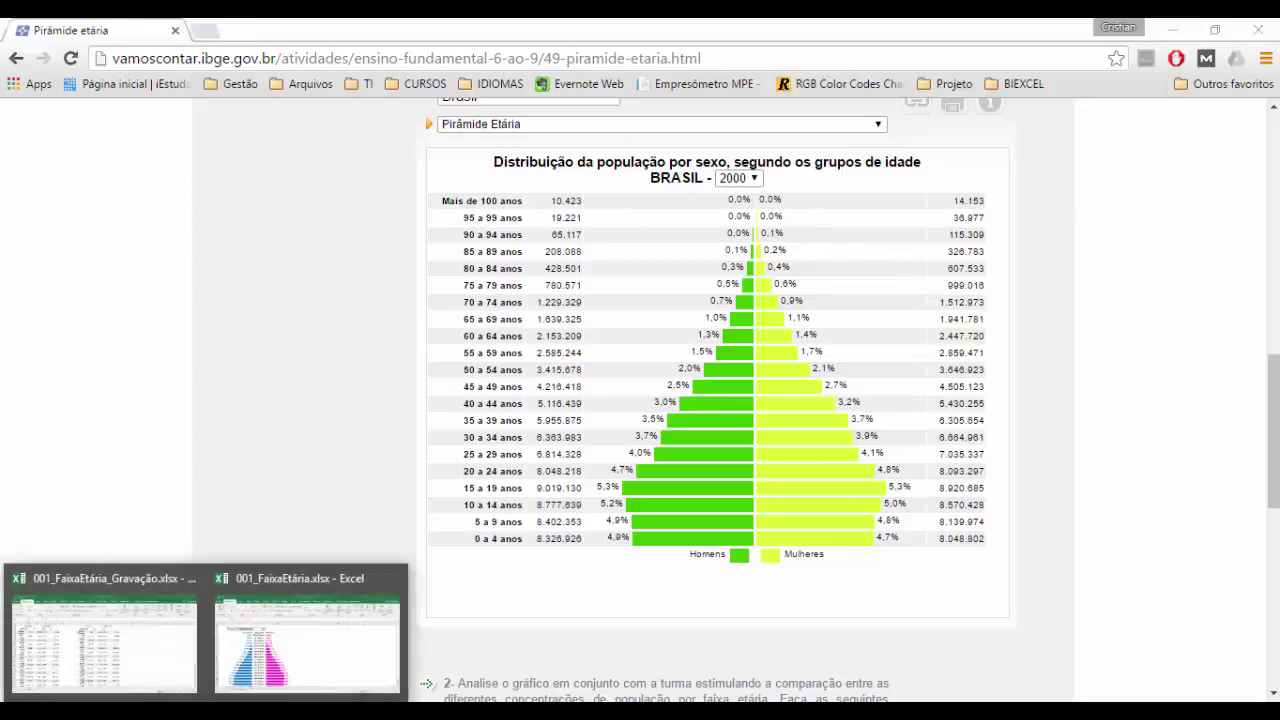
Step: Switch to the 001_FaixaEtária.xlsx workbook in Excel, set the finished pyramid's year to 2000 and look over its bars
left_click(256, 678)
scroll(350, 486, "down", 1)
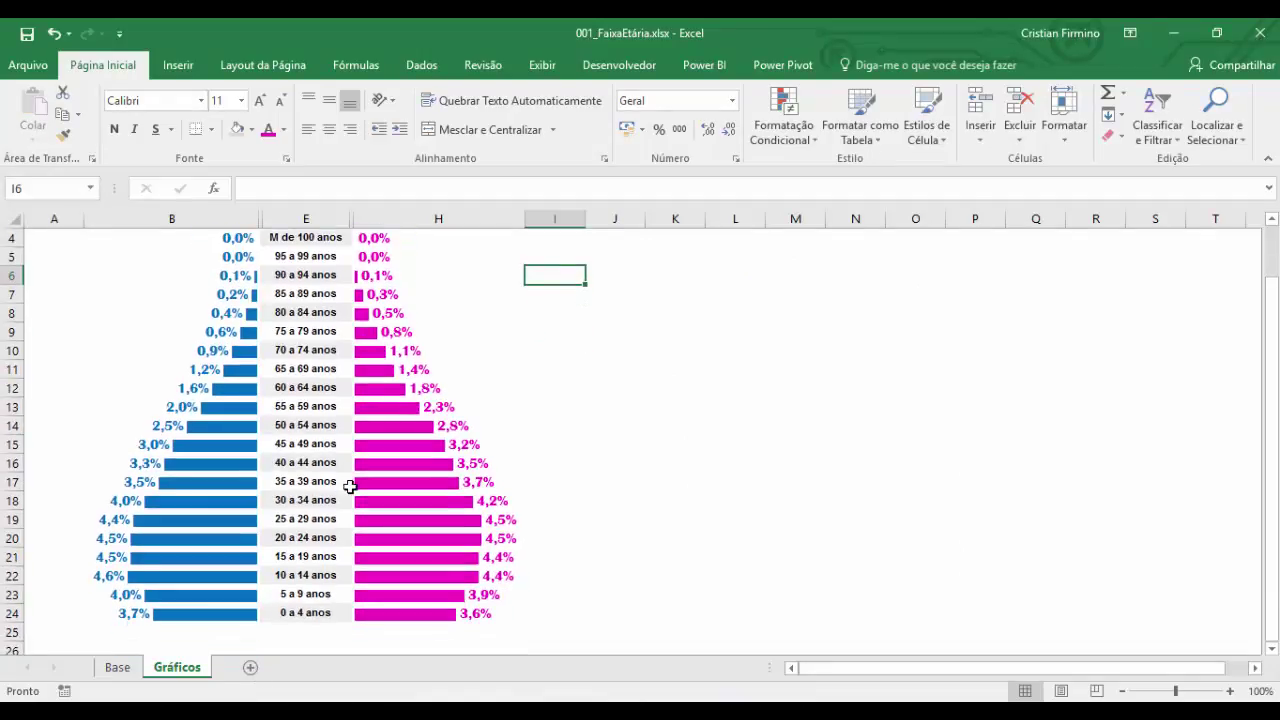
scroll(350, 486, "up", 1)
left_click(345, 257)
left_click(360, 258)
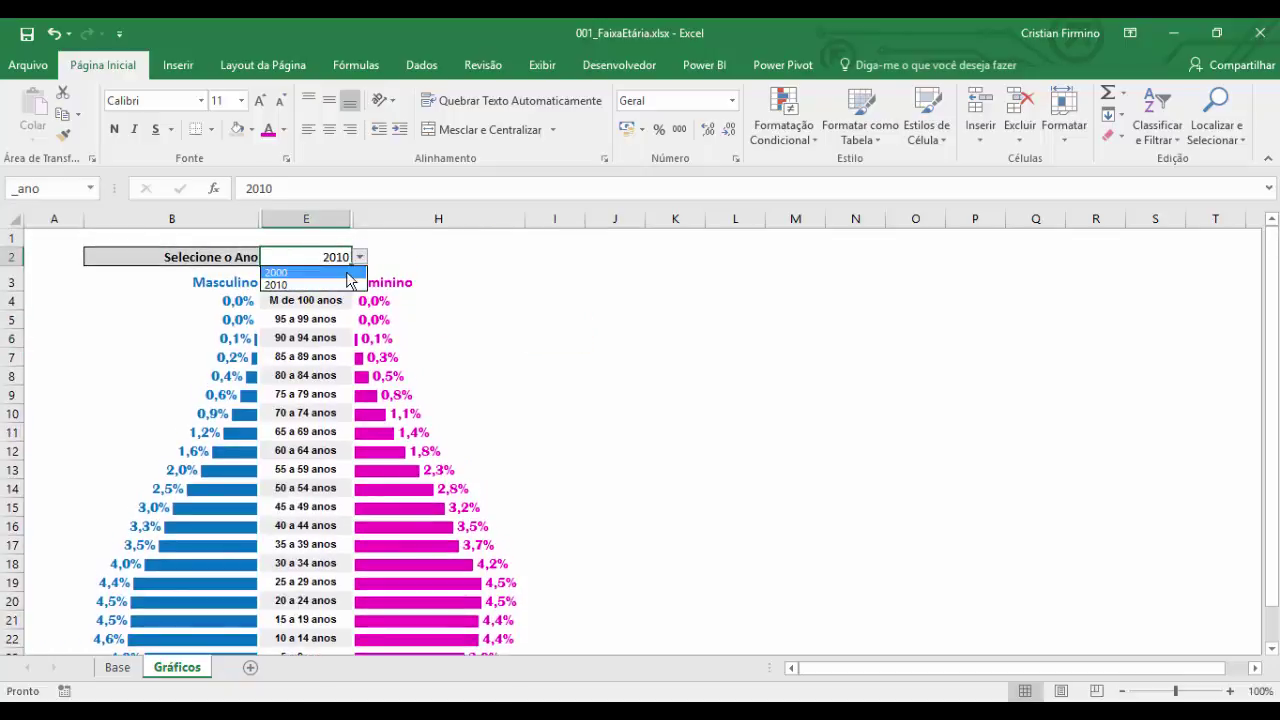
left_click(346, 272)
scroll(360, 260, "down", 1)
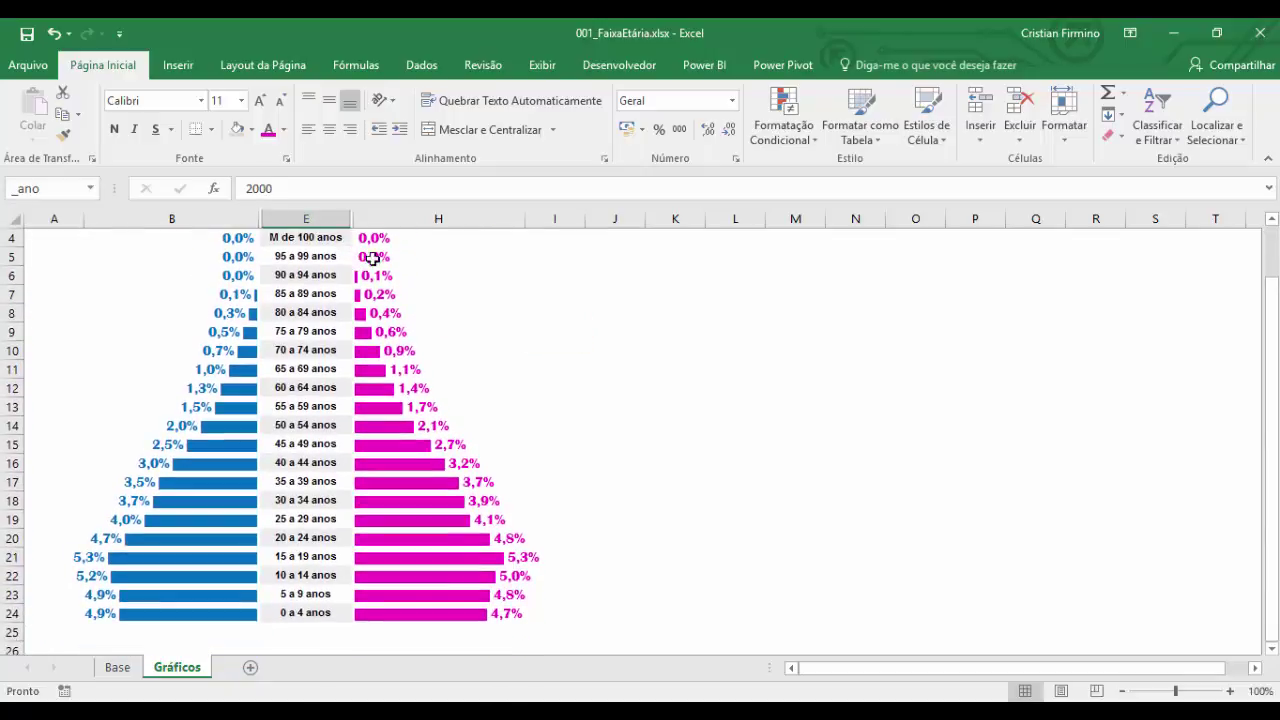
scroll(440, 590, "up", 1)
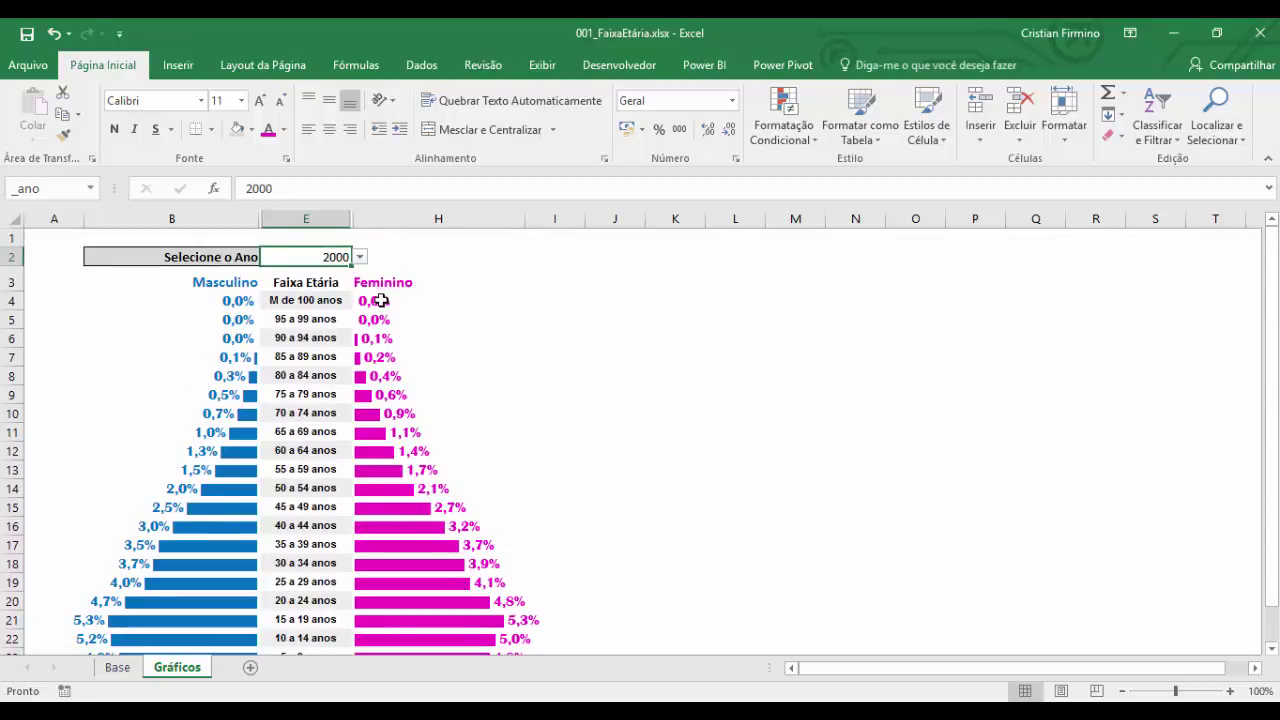
scroll(244, 305, "down", 1)
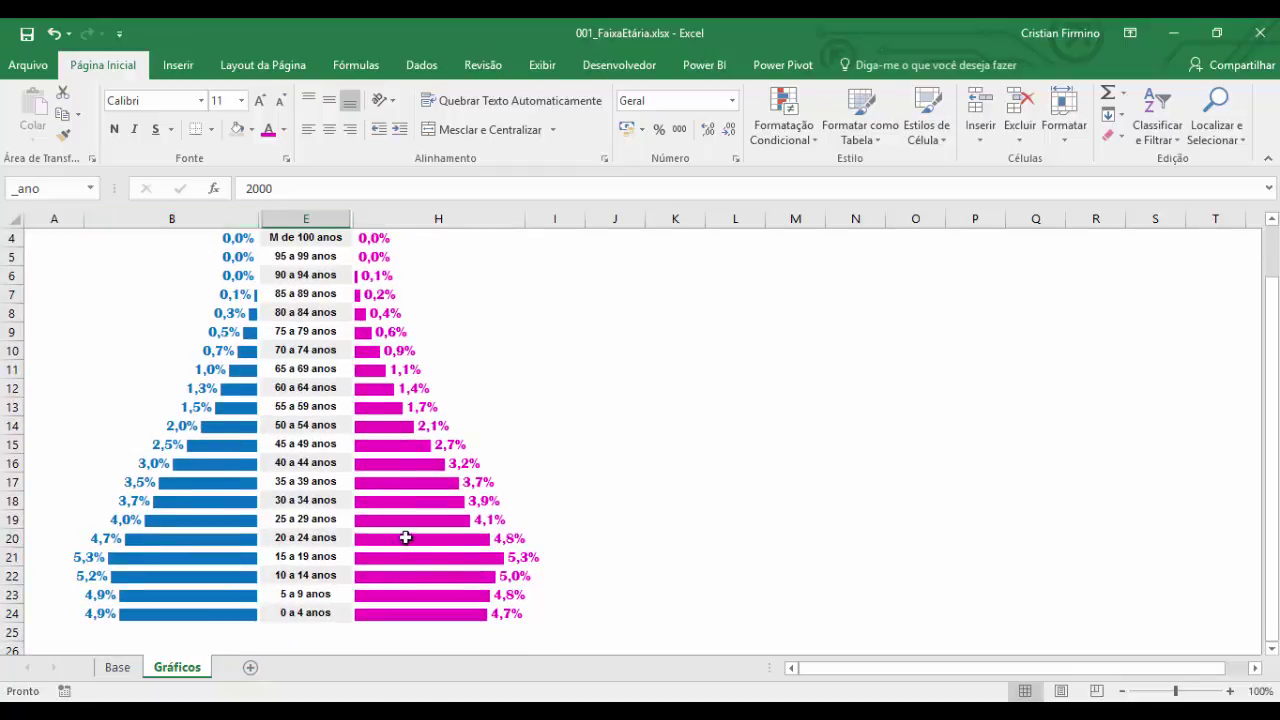
scroll(408, 532, "up", 1)
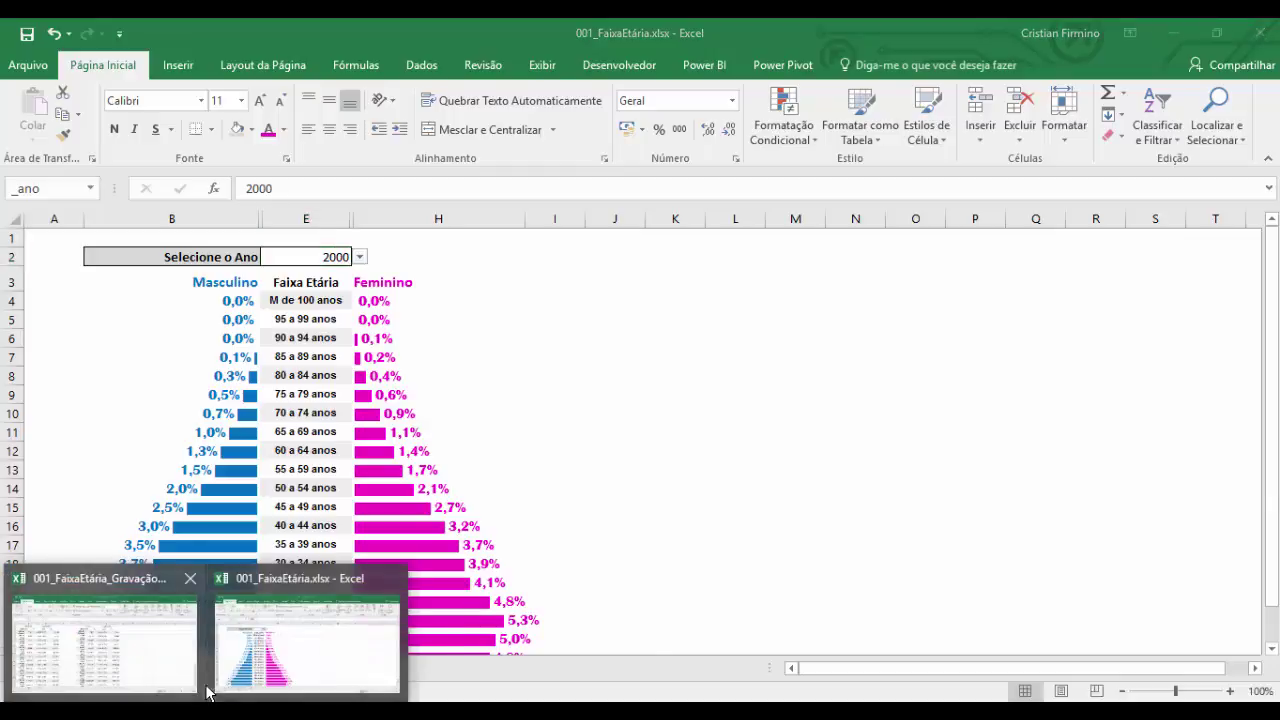
Step: Bring up the 001_FaixaEtária_Gravação.xlsx workbook and check its reference pyramid's year selector on the IBGE page in the browser
left_click(107, 639)
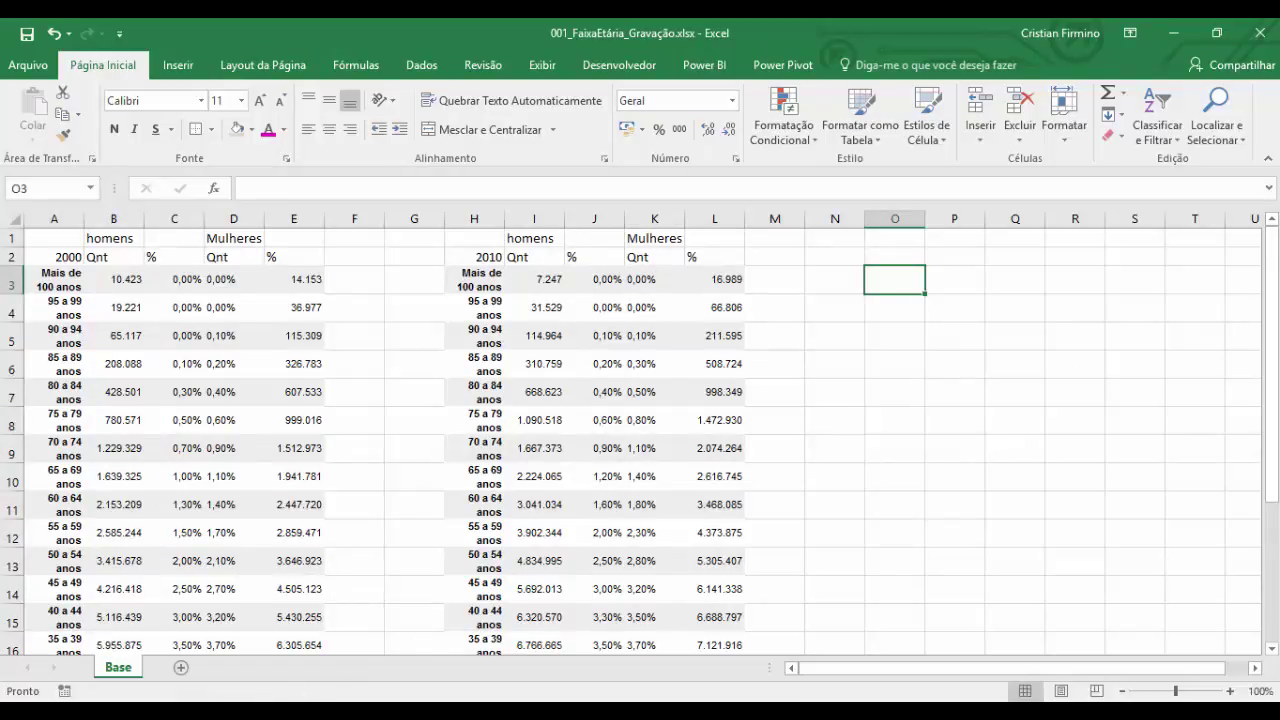
left_click(282, 696)
left_click(760, 177)
left_click(760, 177)
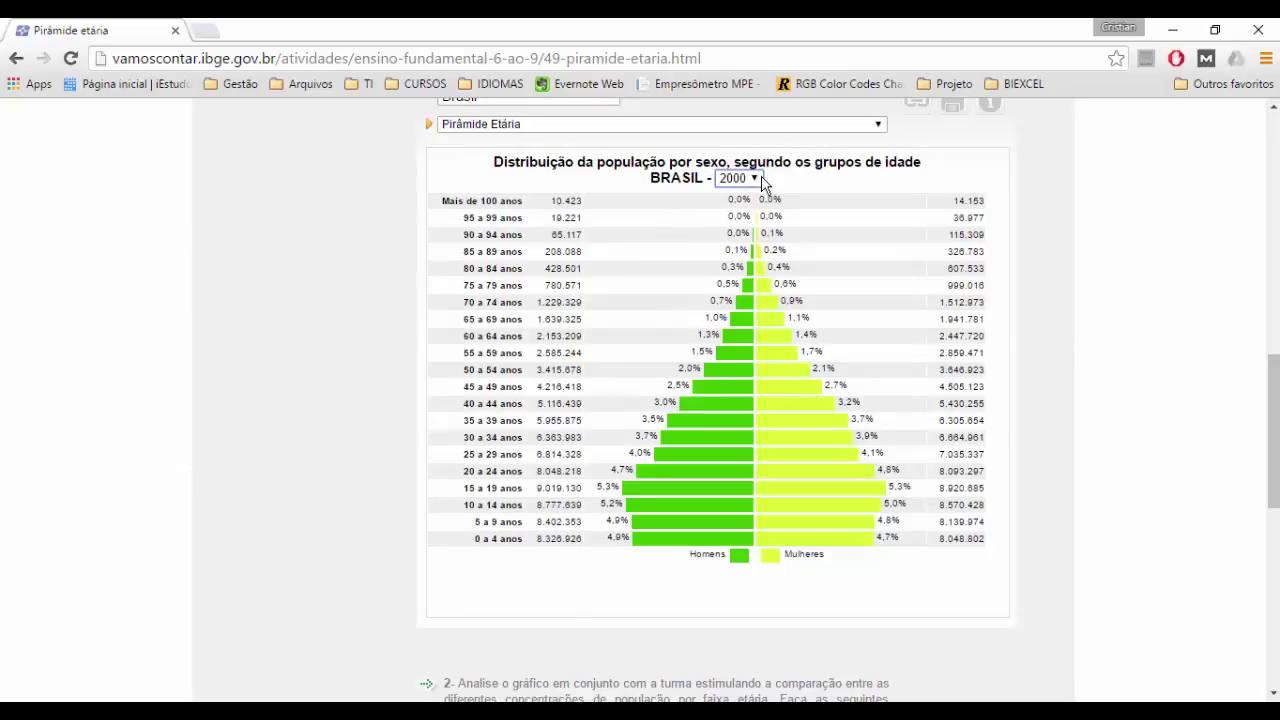
key("alt+Tab")
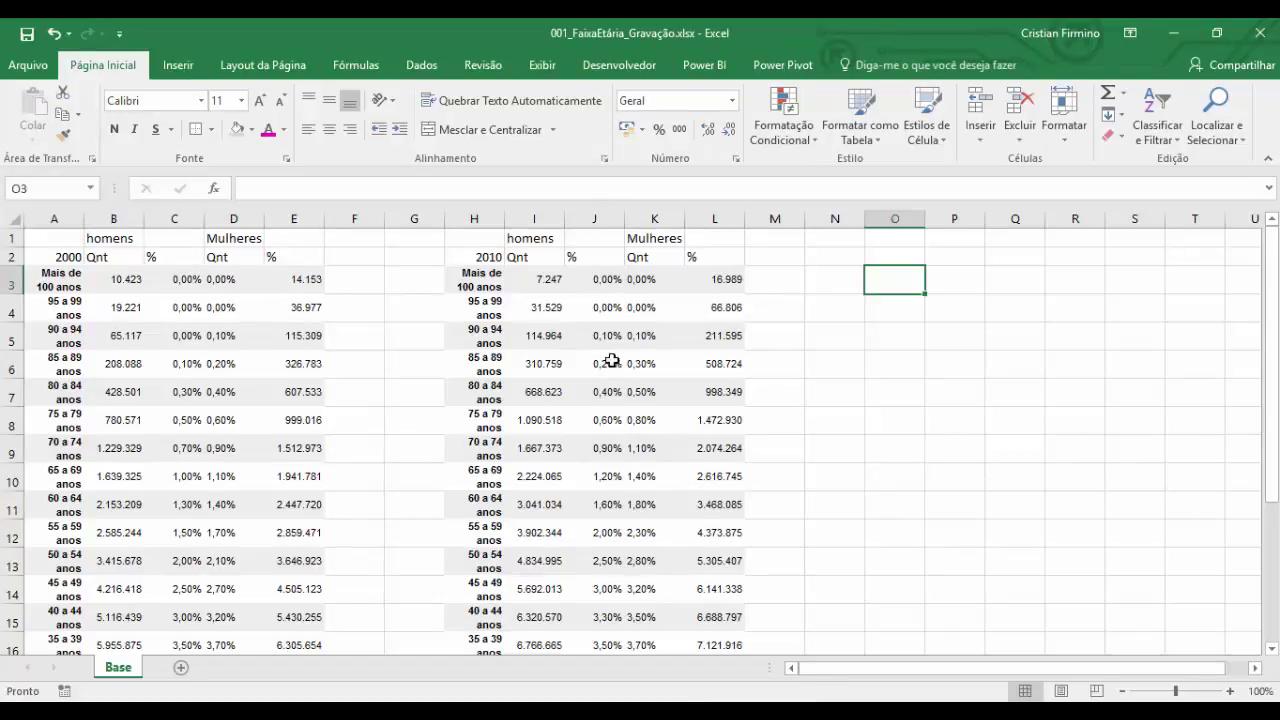
Step: Add a new worksheet after Base and name it Gráfico
left_click(180, 668)
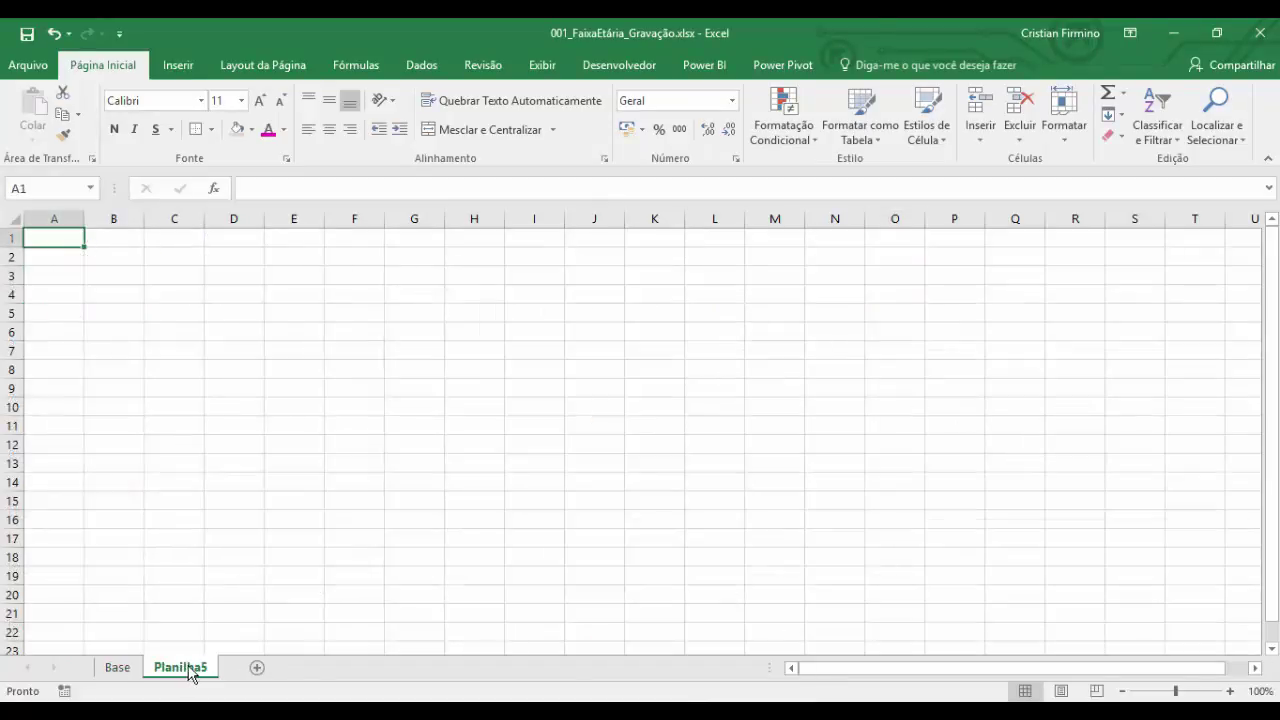
double_click(212, 668)
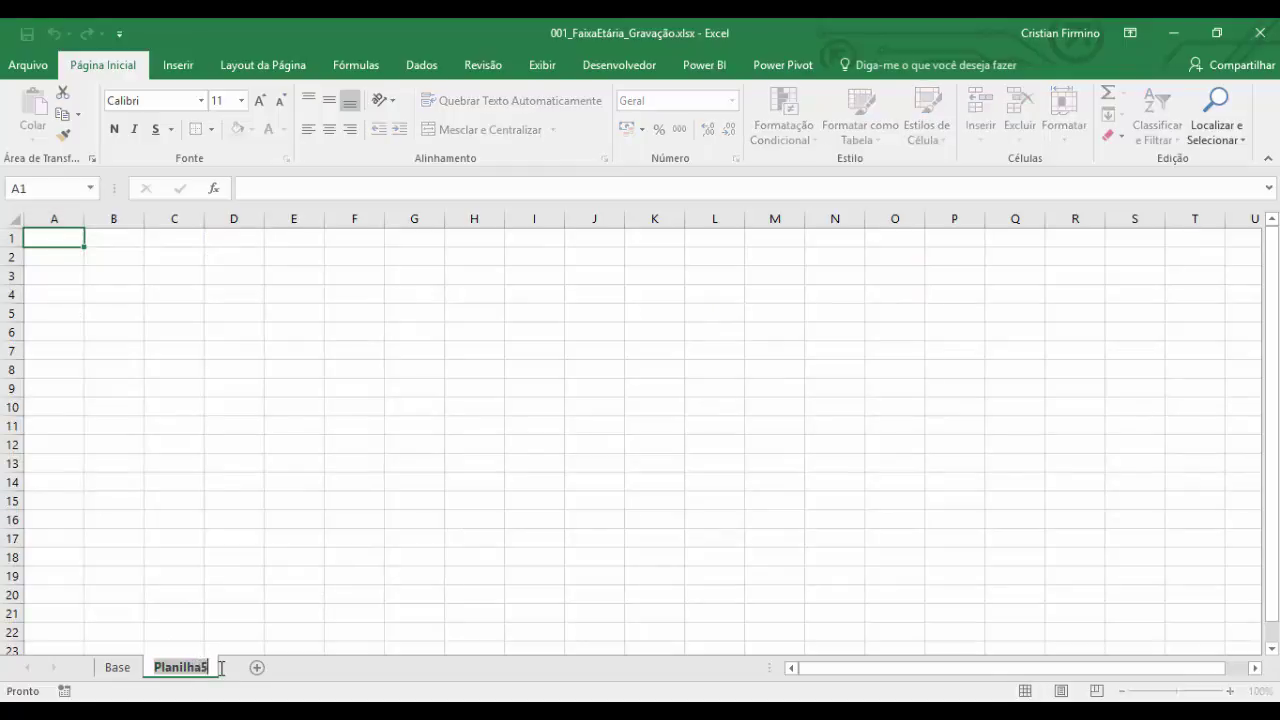
type("Gráfico")
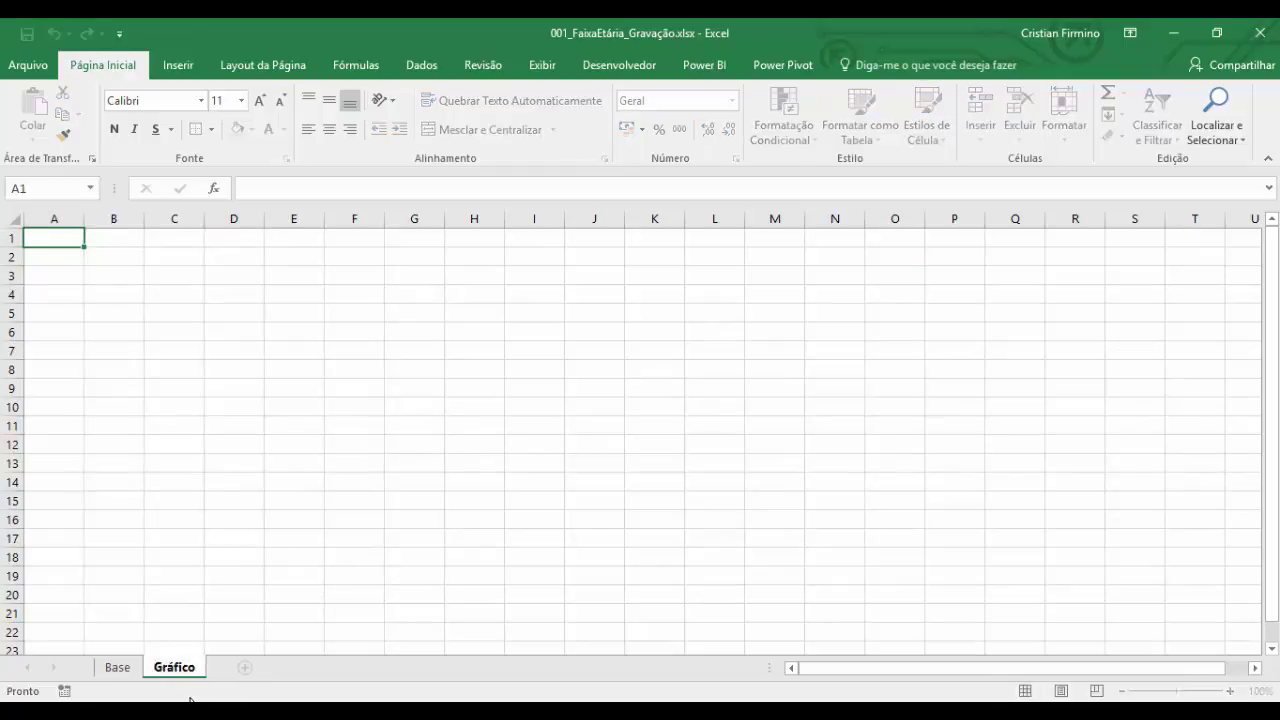
key("Return")
Step: Enter the label "Selecione o ano:" in cell B2 of the Gráfico sheet
left_click(118, 254)
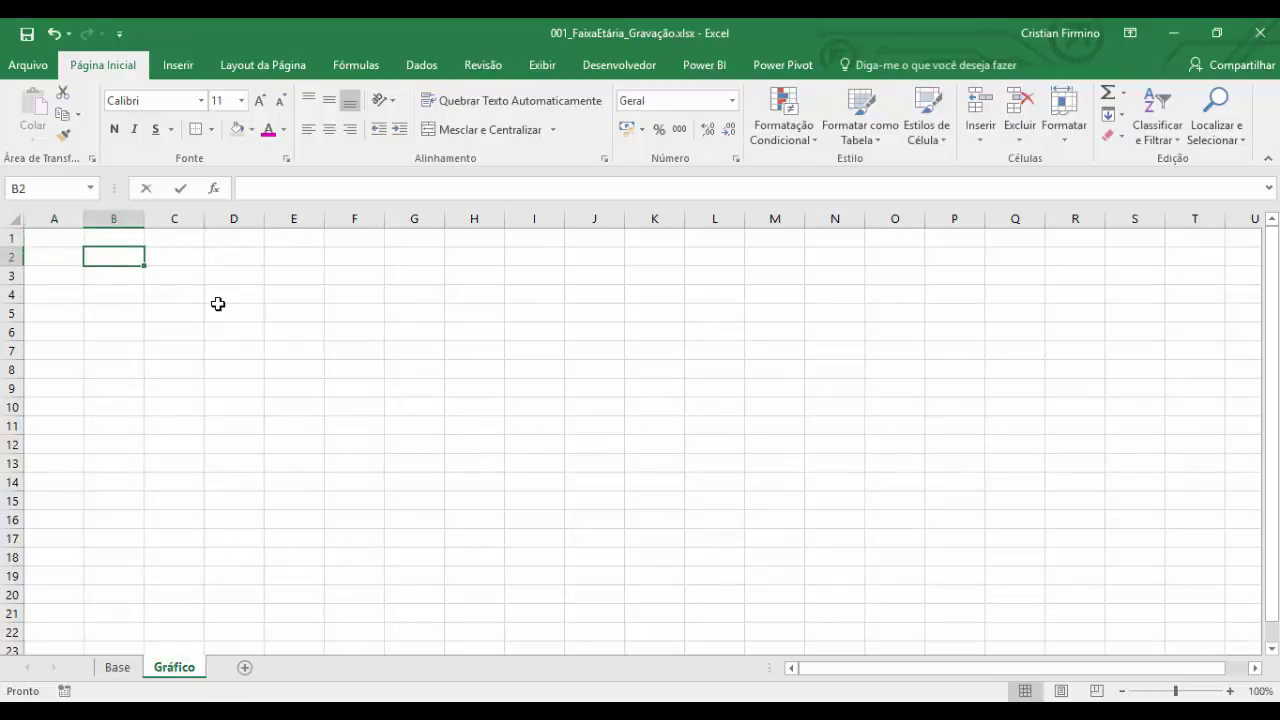
type("Selecione")
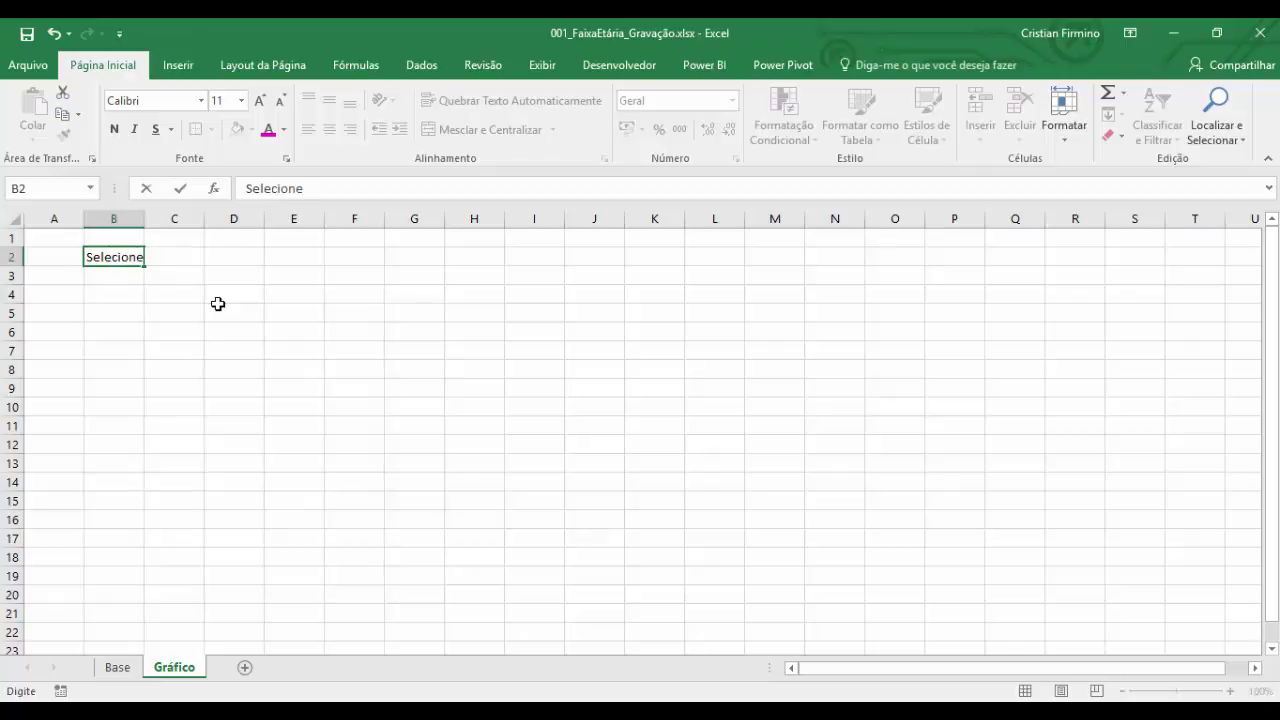
type(" o ano:")
key("Return")
key("Up")
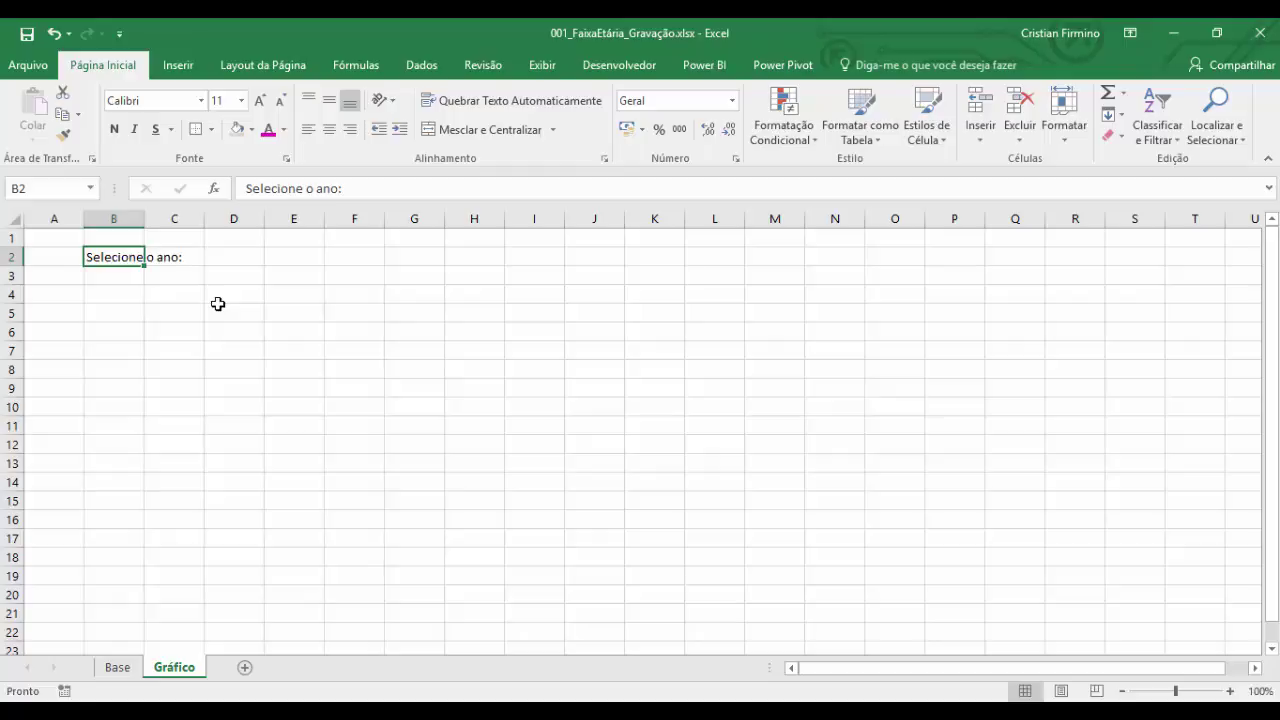
Step: Apply data validation to cell D2, allowing a list (Lista) with the source 2000;2010
left_click(221, 262)
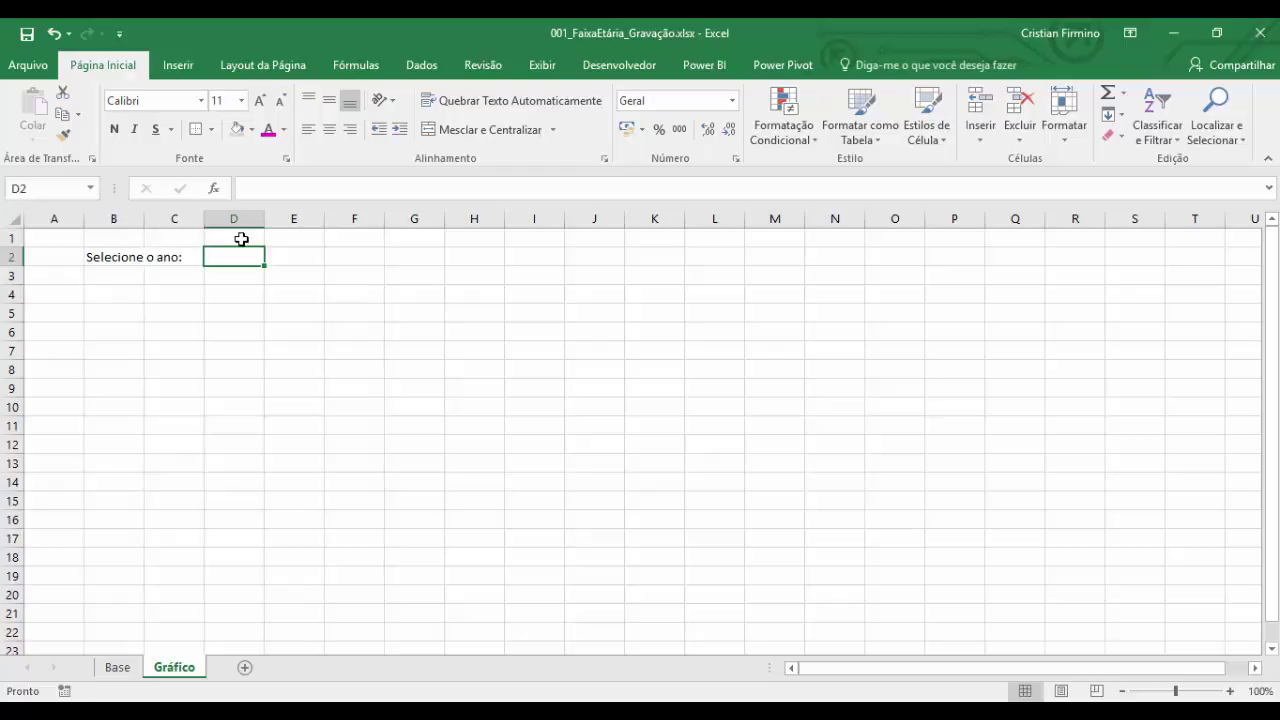
left_click(422, 65)
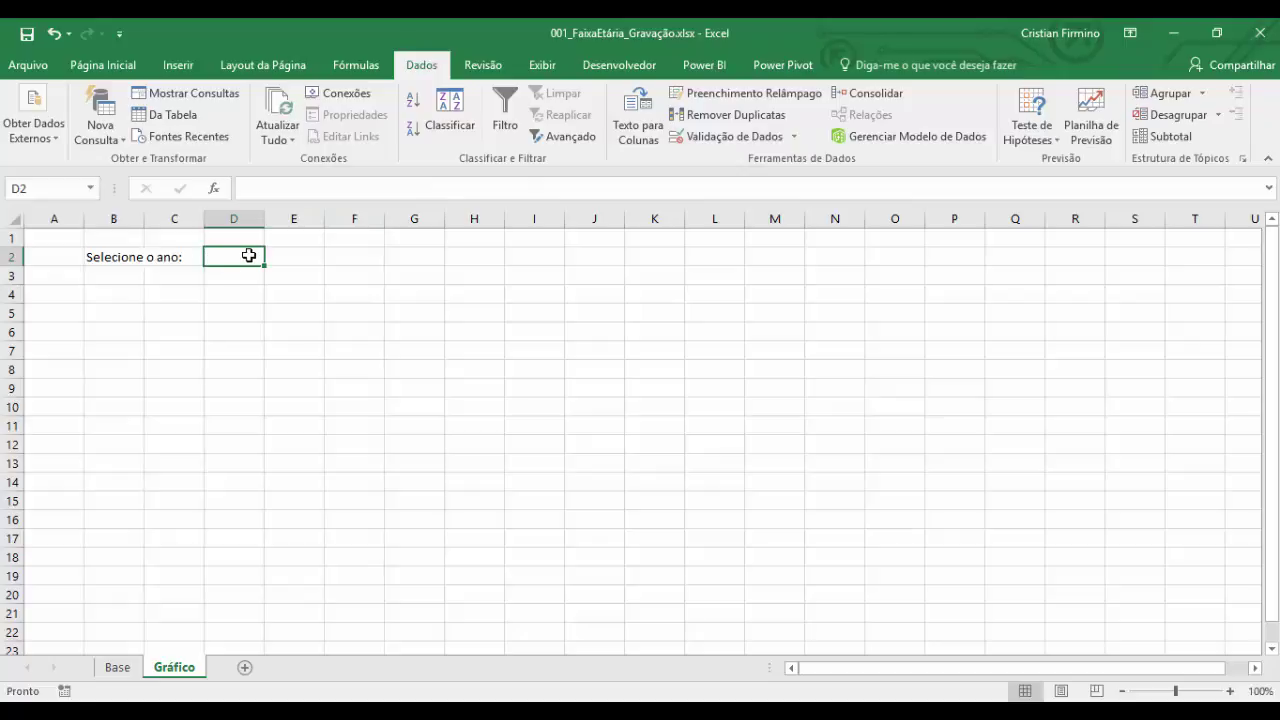
left_click(716, 131)
left_click(622, 323)
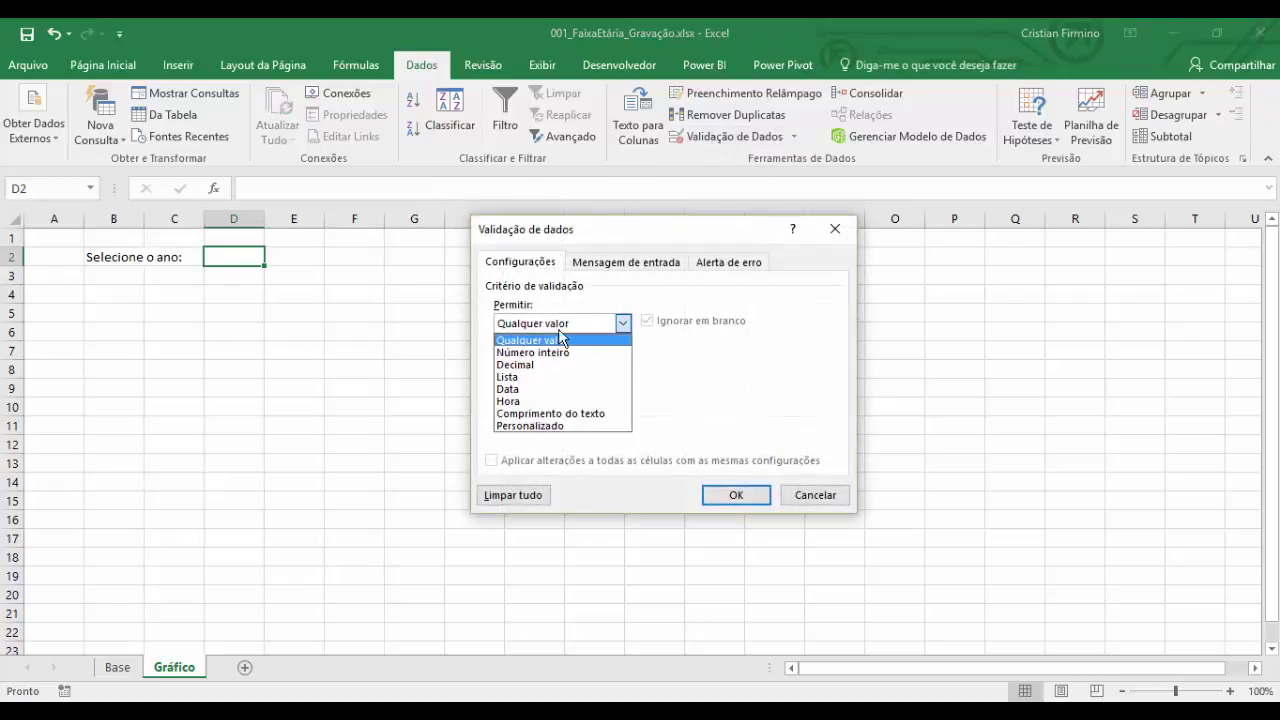
left_click(524, 377)
left_click(511, 400)
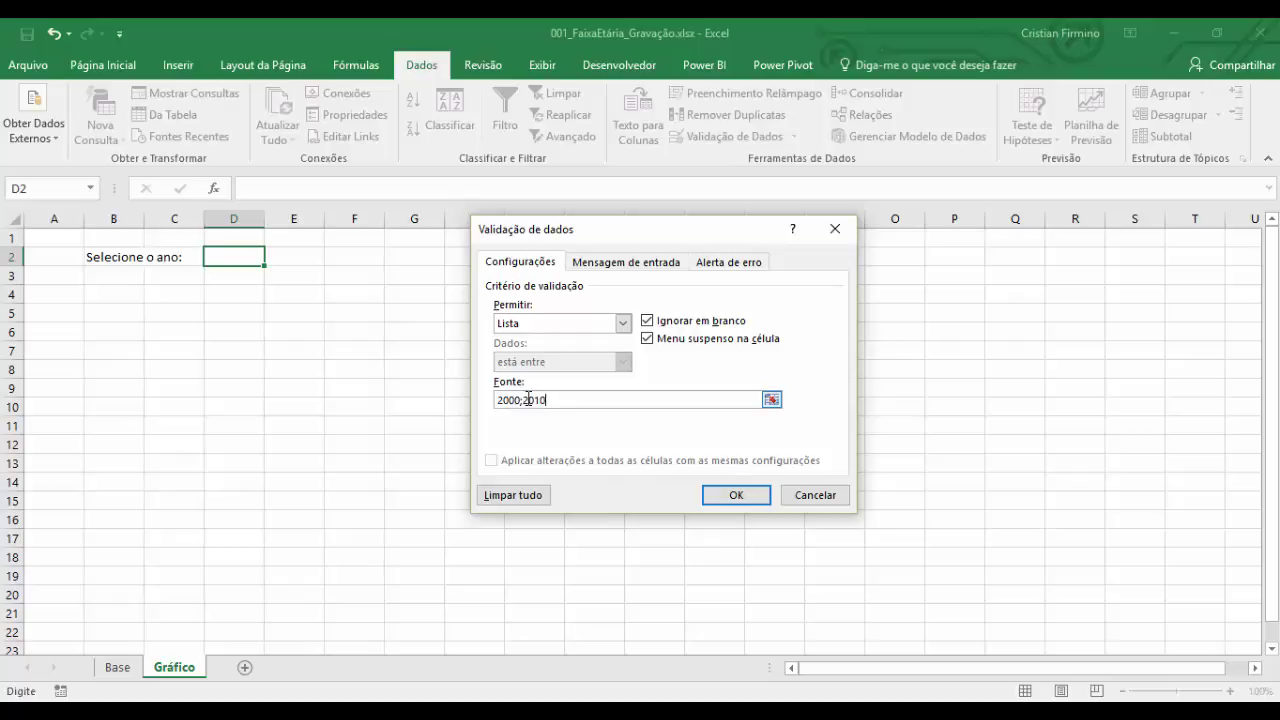
left_click(735, 495)
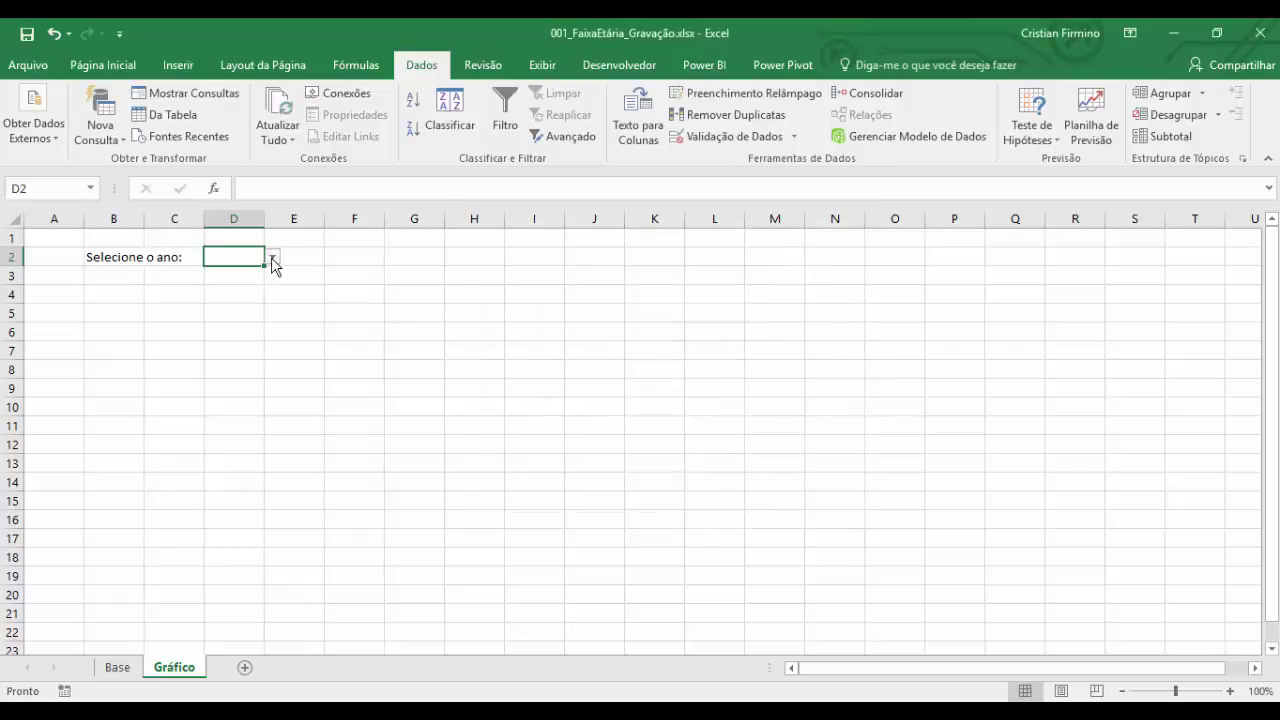
Step: Test the year list in cell D2 by choosing 2000, and set the cell to 2010
left_click(272, 257)
left_click(248, 272)
left_click(272, 257)
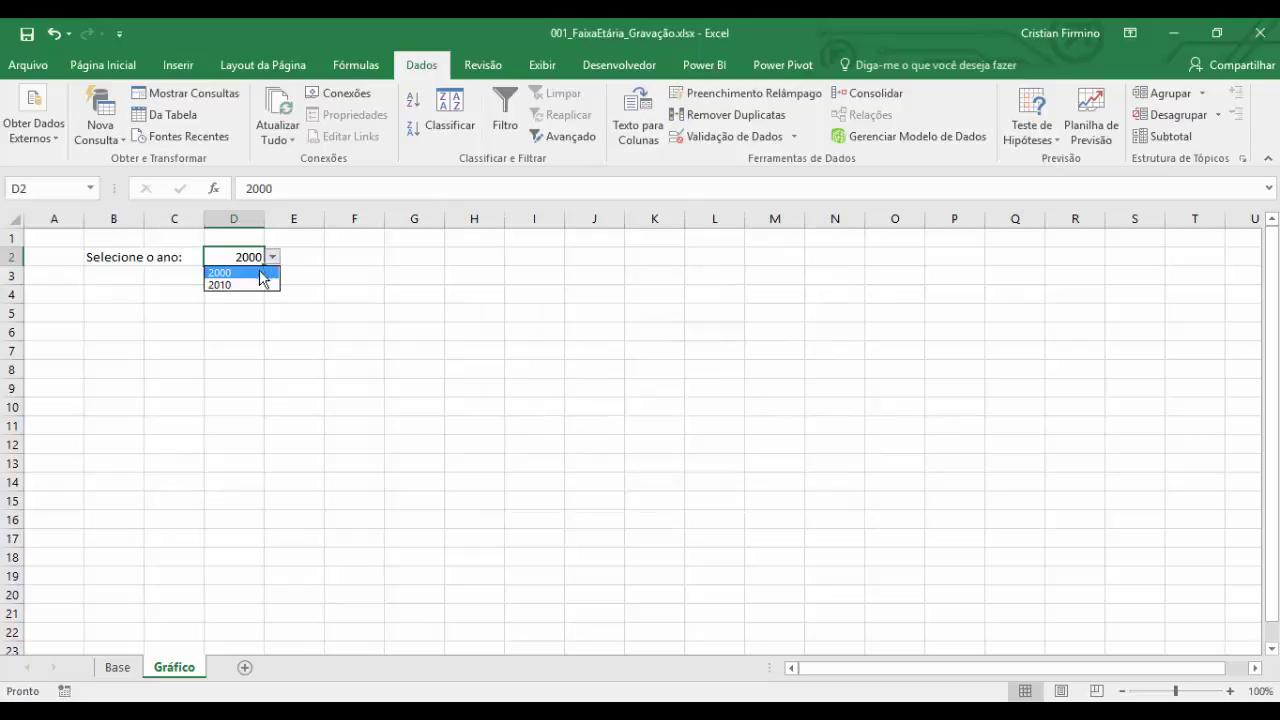
left_click(250, 285)
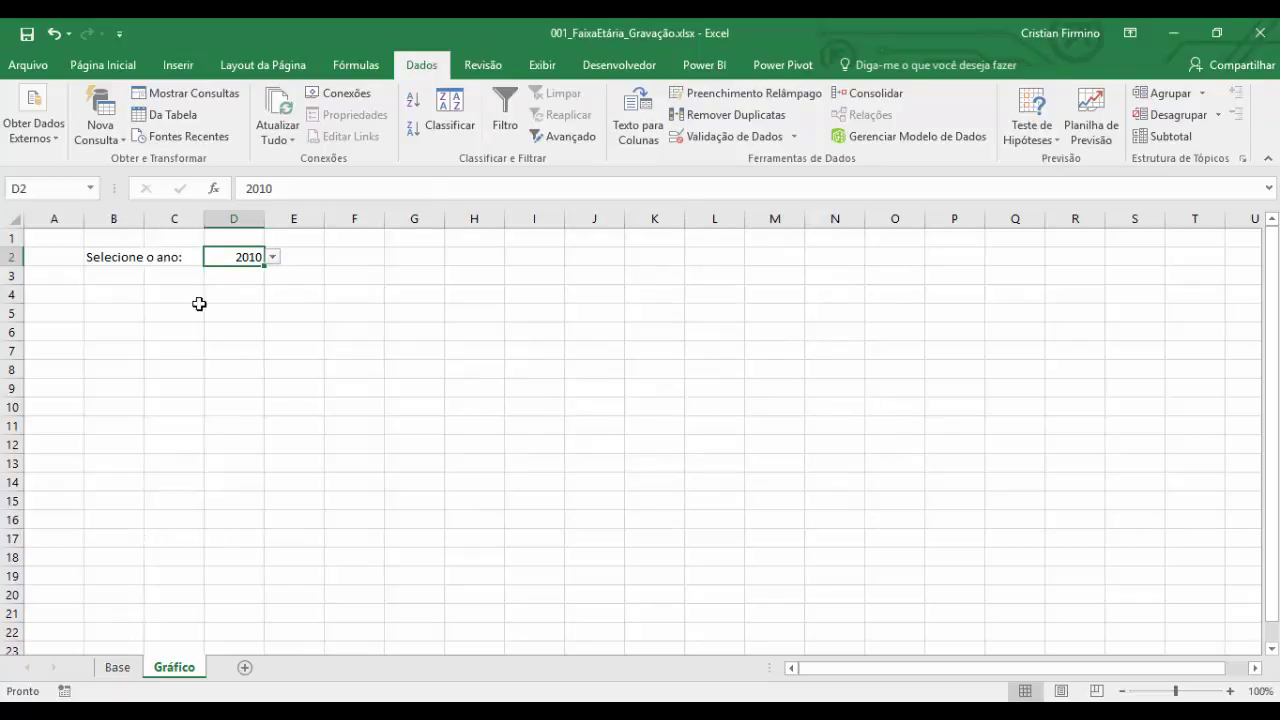
left_click(112, 668)
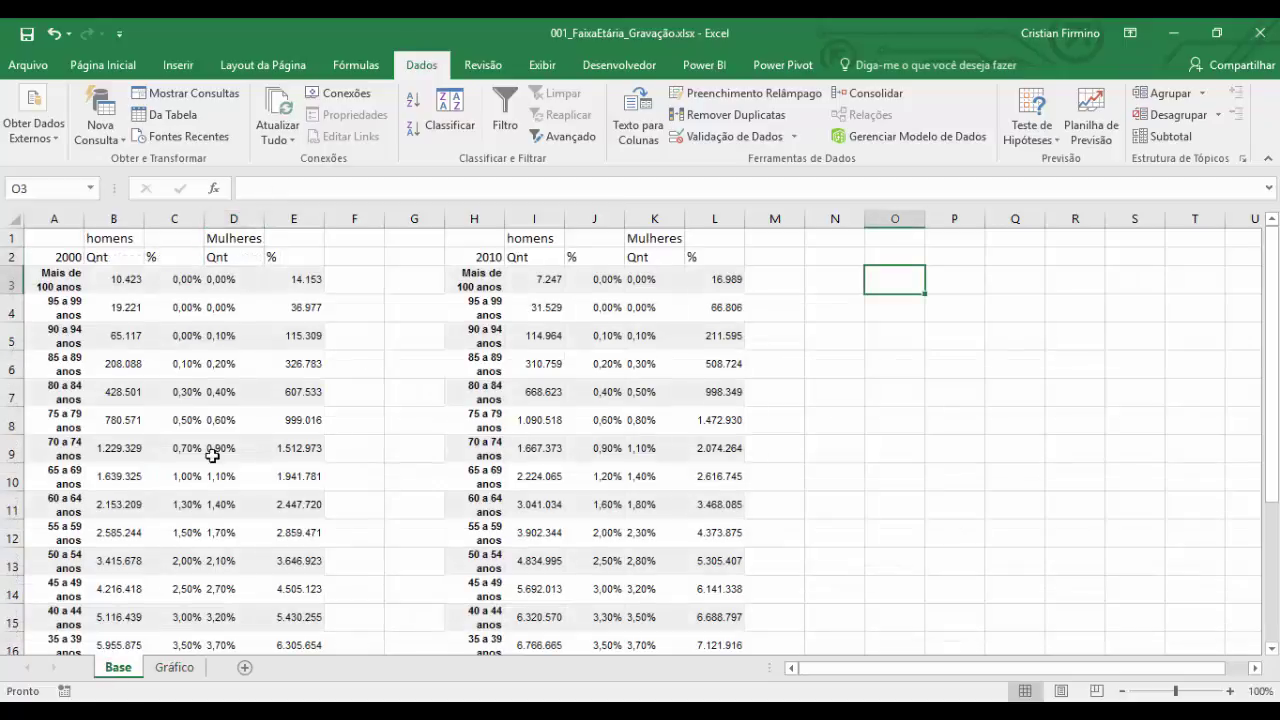
left_click(110, 272)
left_click(512, 288)
left_click(174, 667)
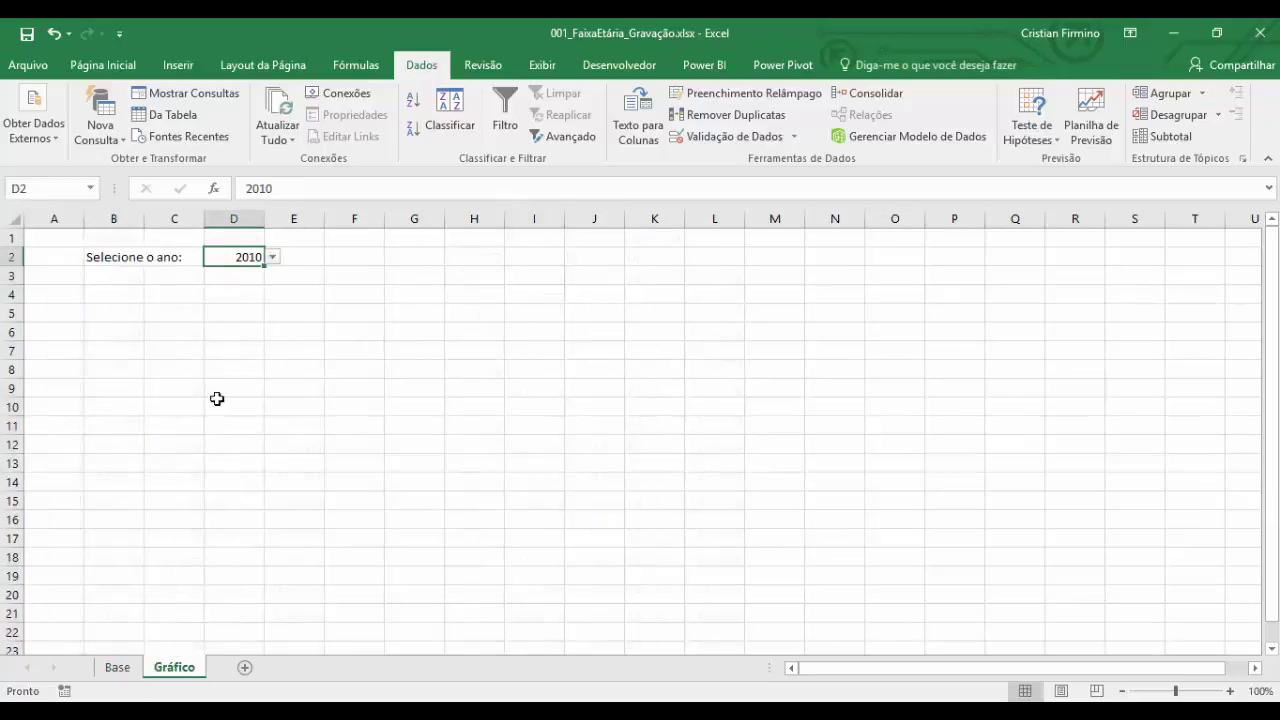
Step: Copy the age-group labels in A3:A23 of the Base sheet into the Gráfico sheet from cell C5 down, without their formatting
left_click(118, 668)
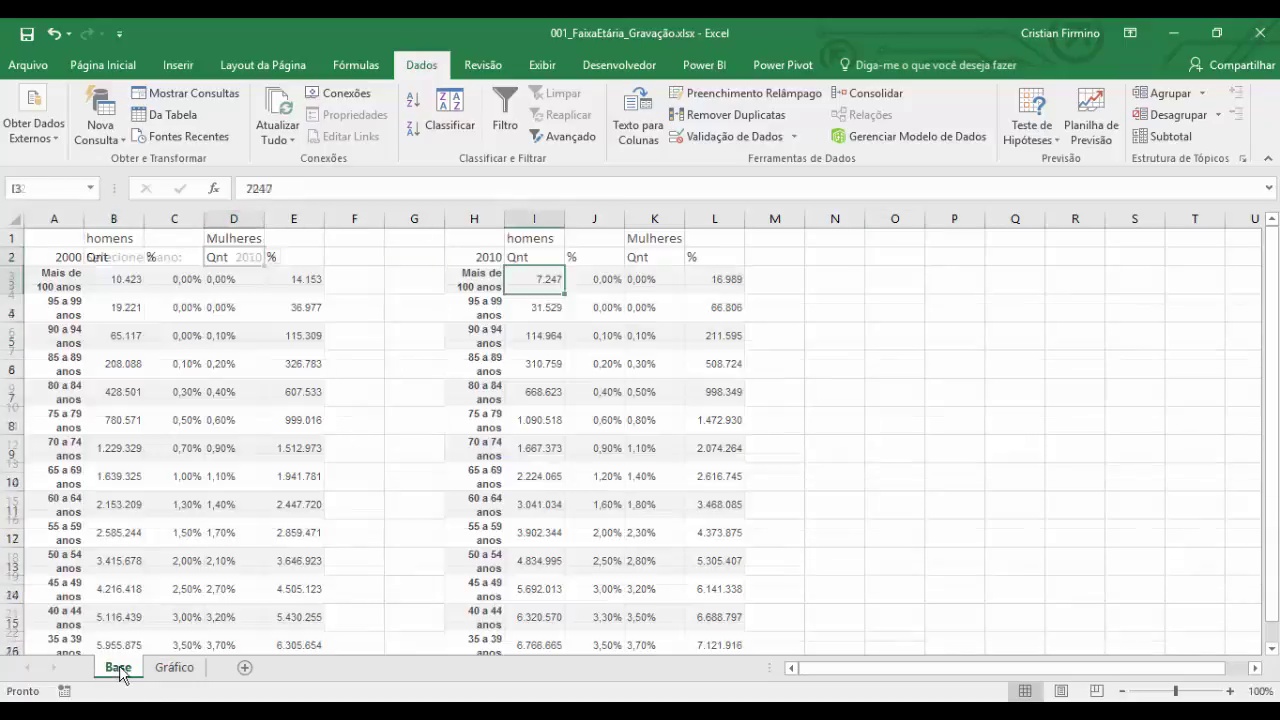
left_click(74, 280)
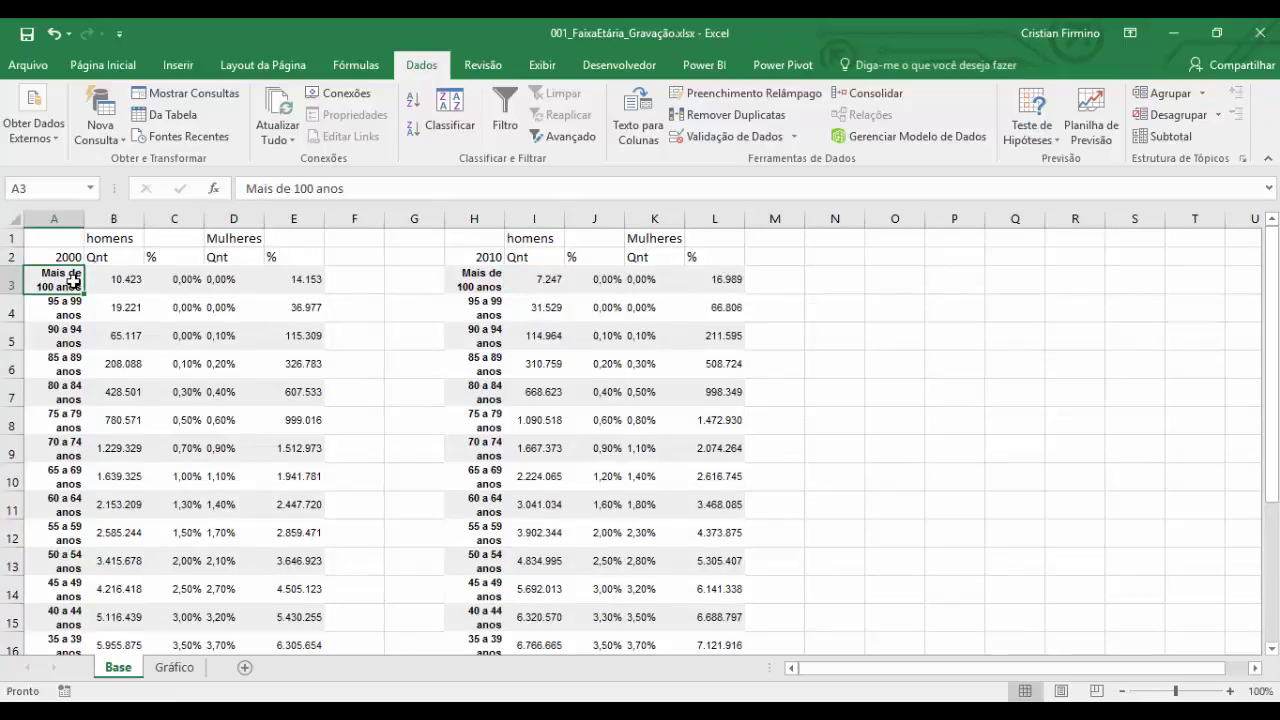
key("ctrl+shift+Down")
key("ctrl+c")
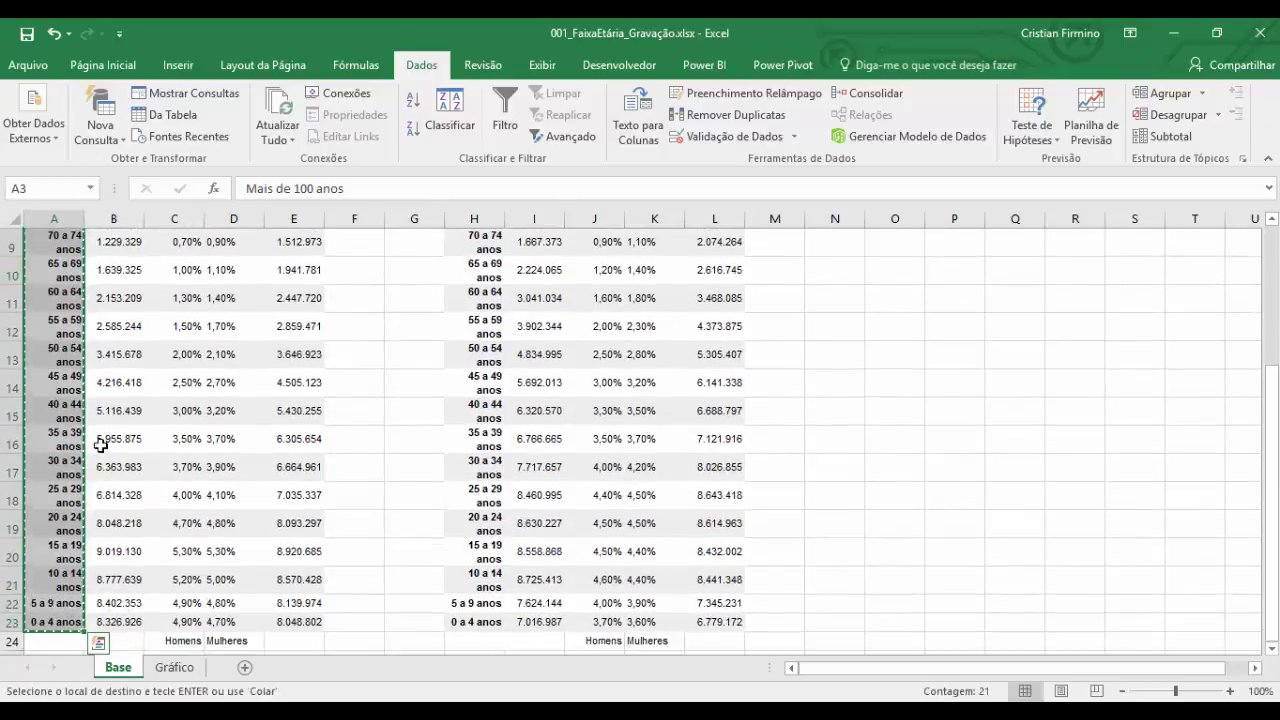
left_click(174, 667)
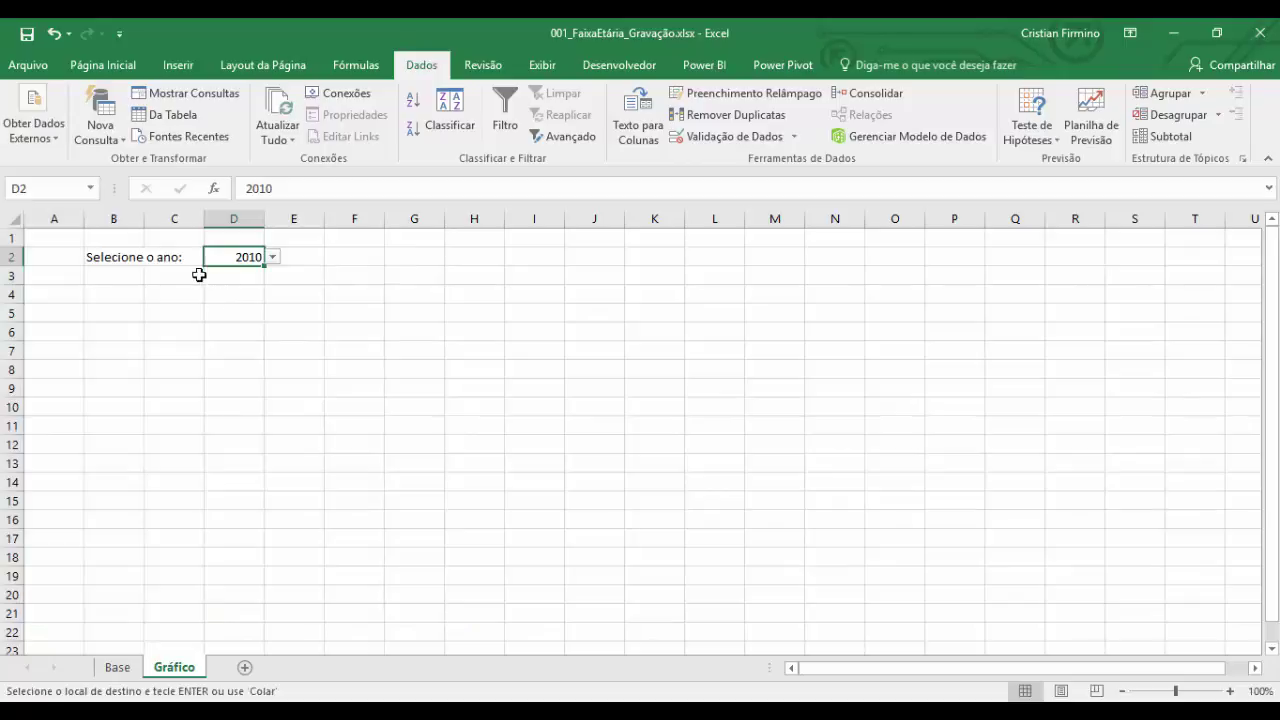
left_click(214, 296)
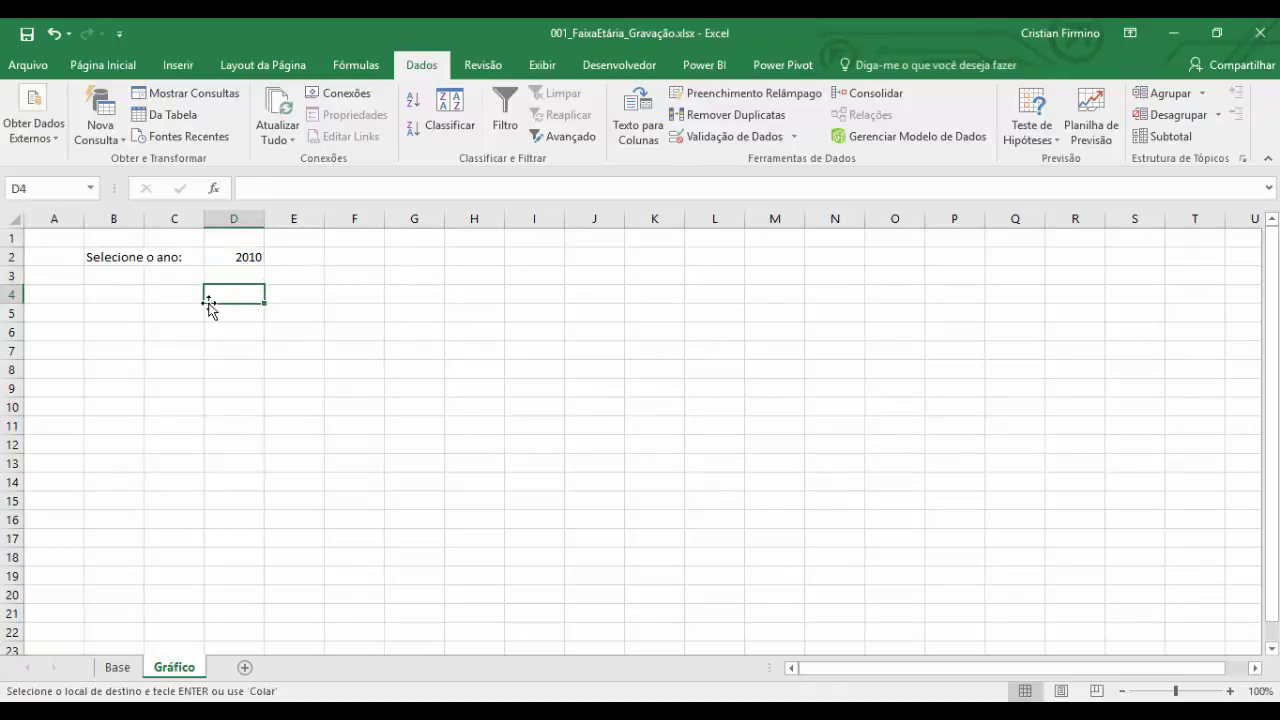
left_click(189, 288)
key("Down")
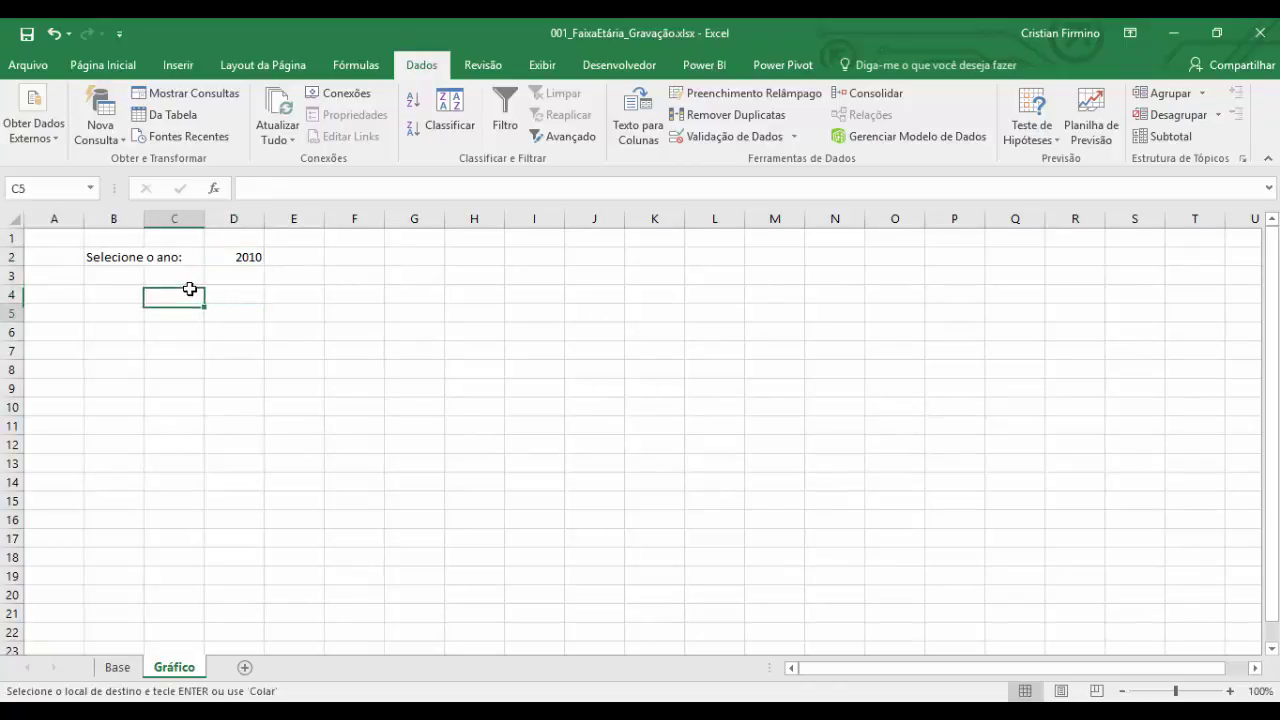
key("ctrl+v")
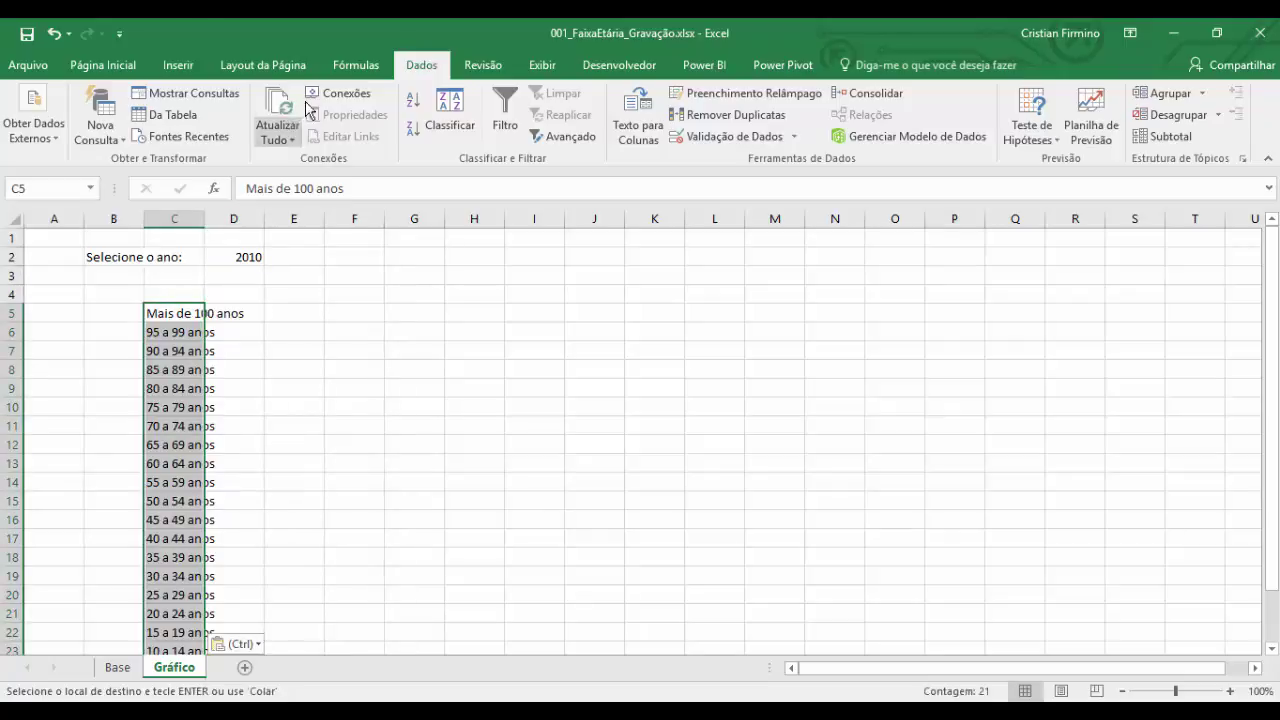
Step: Center the pasted age-group labels and fit column C's width to its contents
left_click(134, 69)
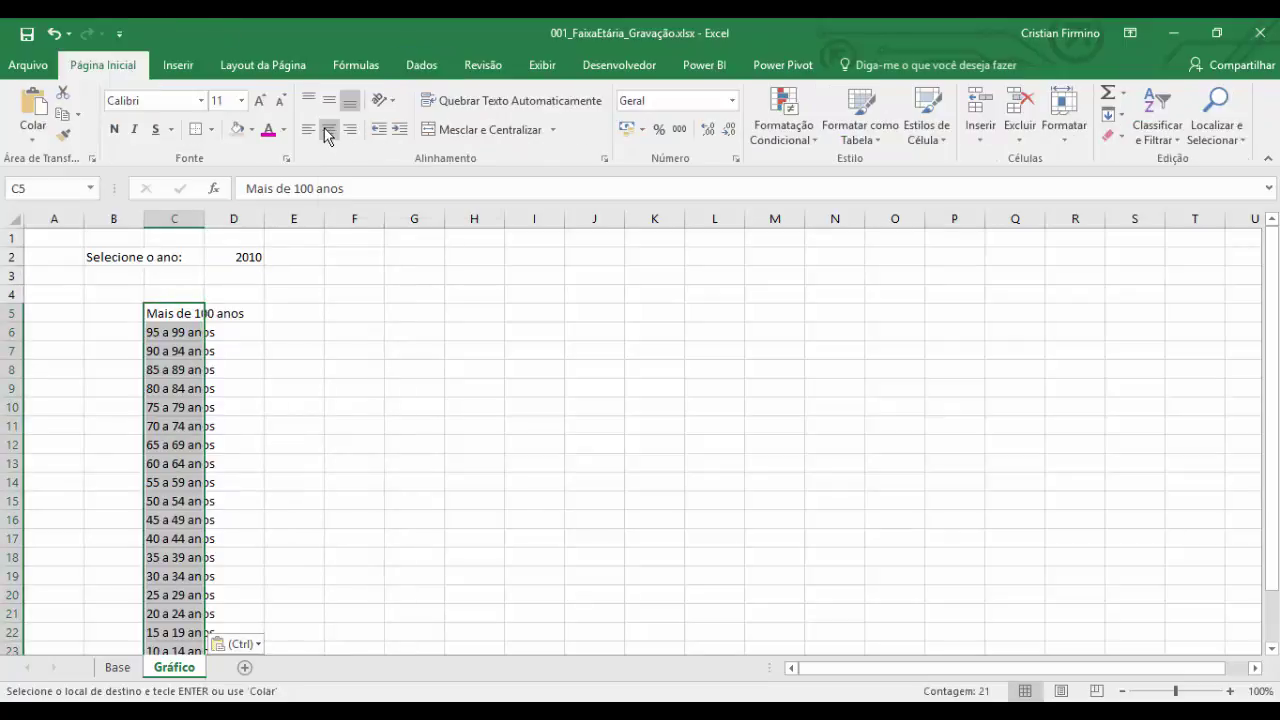
left_click(324, 128)
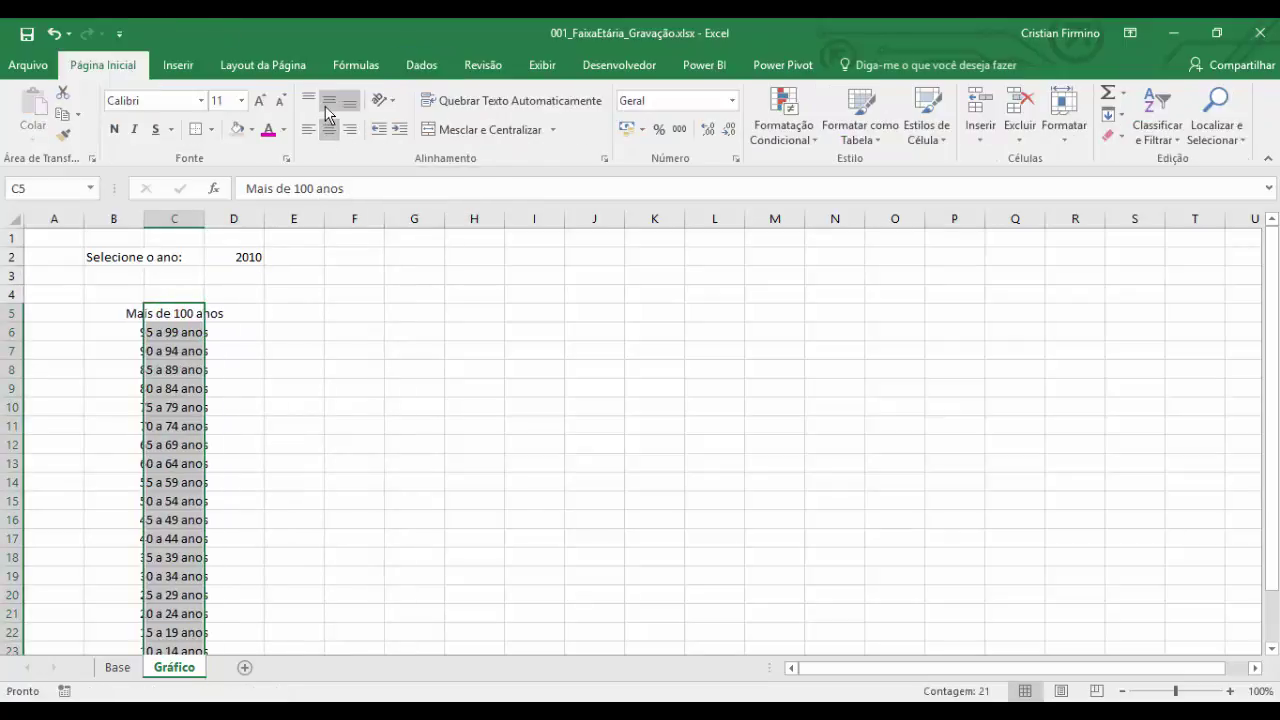
double_click(206, 213)
left_click(285, 388)
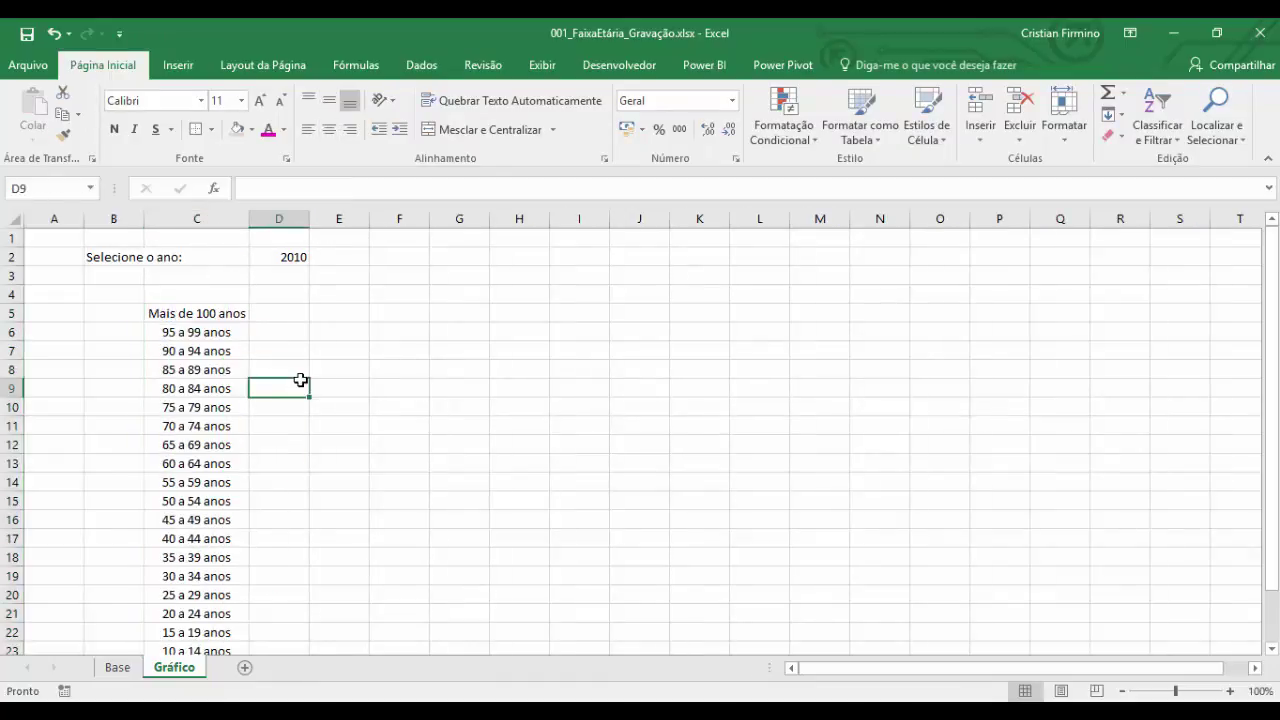
Step: Enter the column headers Masculino in cell B4 and Feminino in cell D4 of the Gráfico sheet
left_click(111, 296)
type("Ma")
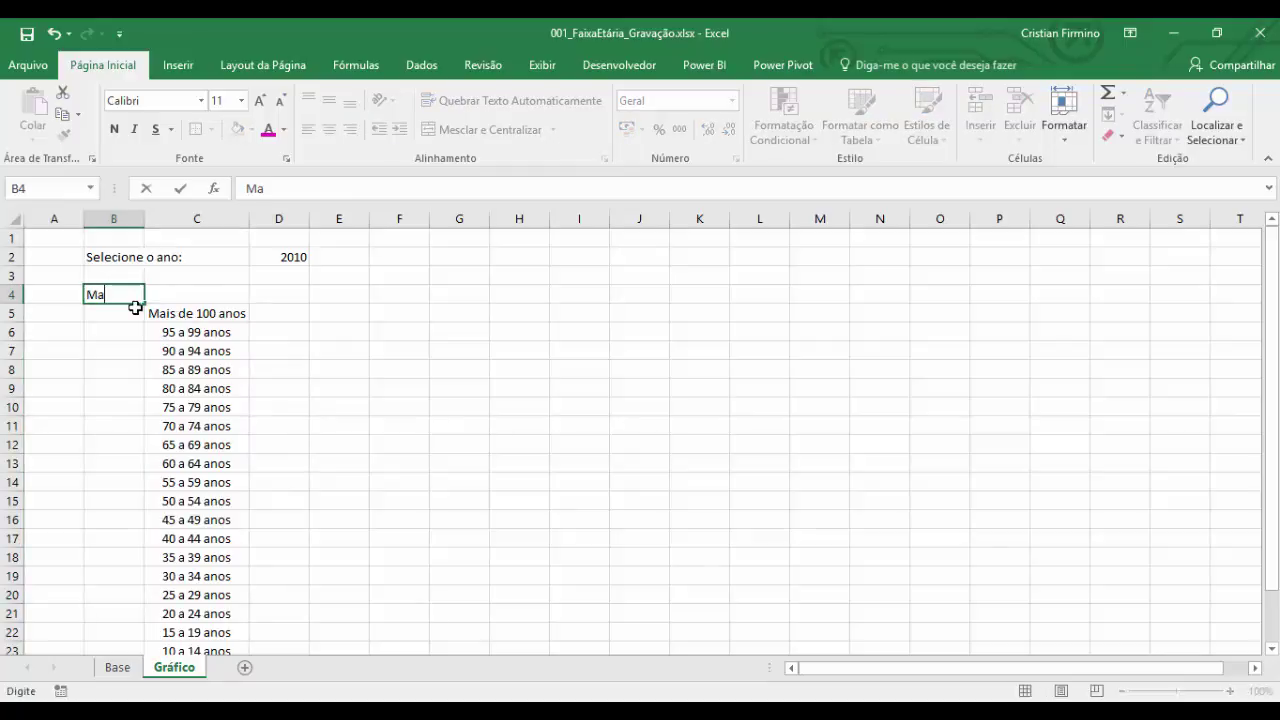
type("sculino")
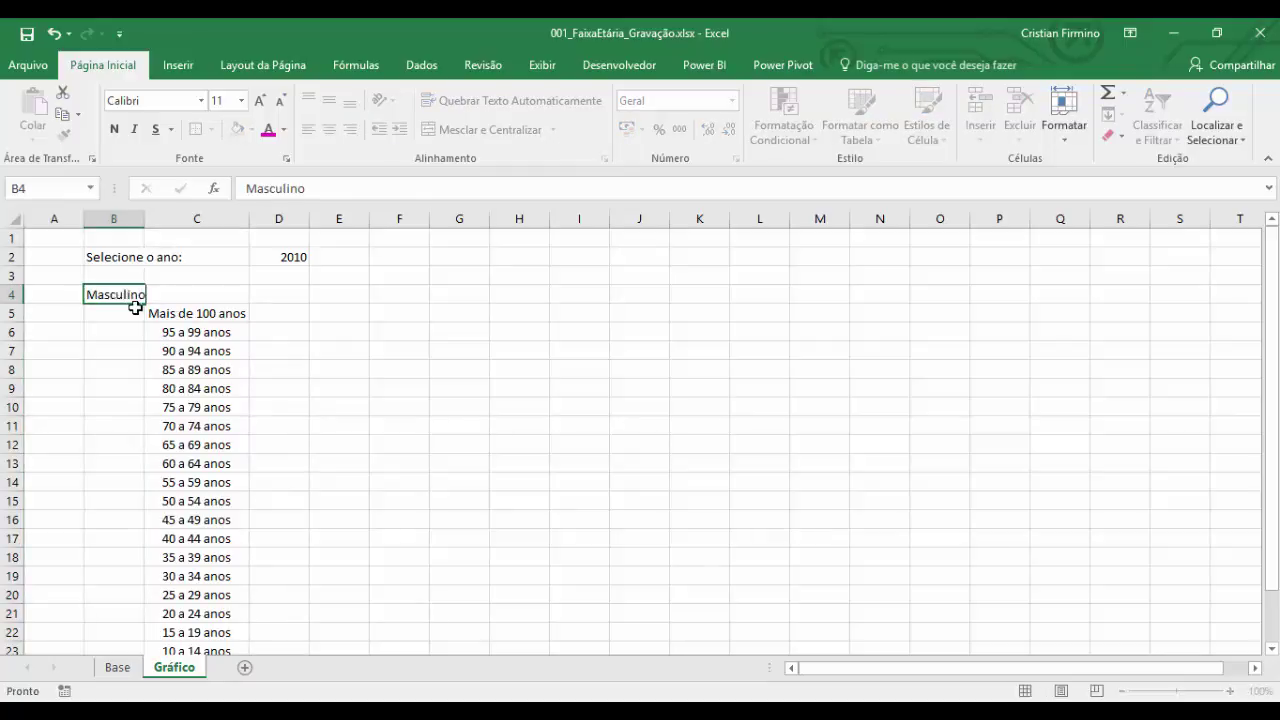
key("Tab")
key("Tab")
type("Feminino")
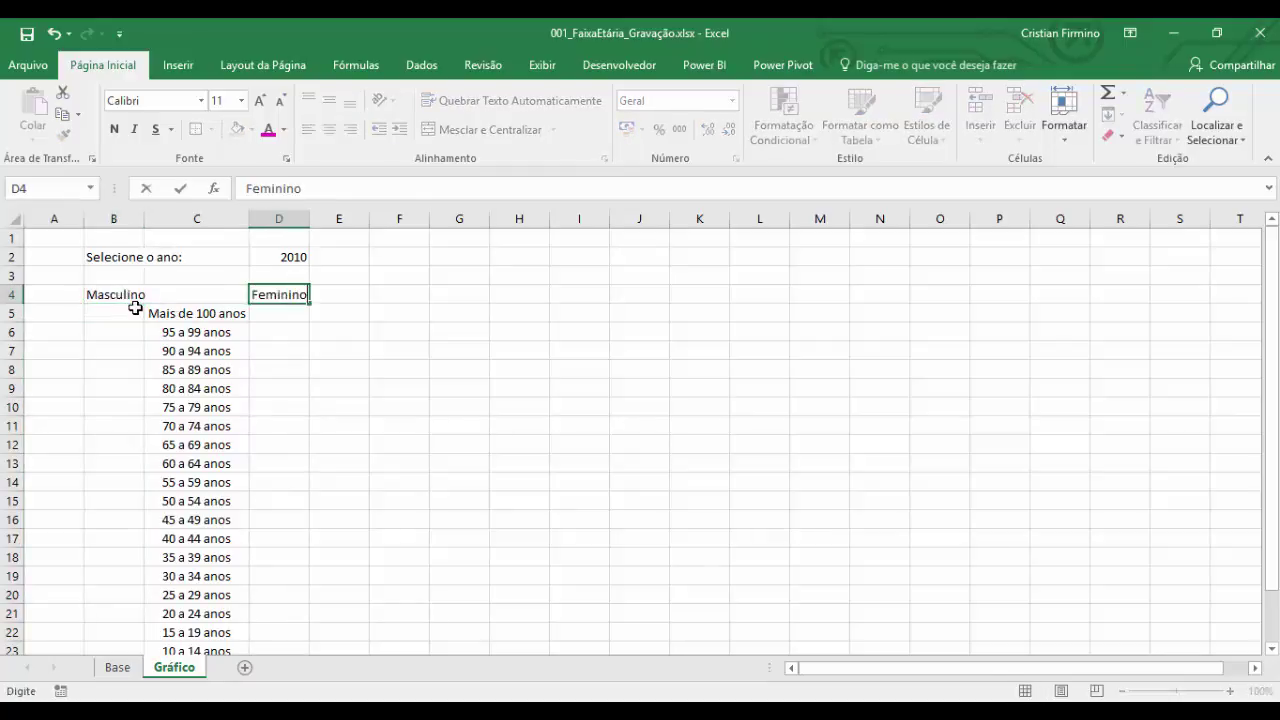
key("Return")
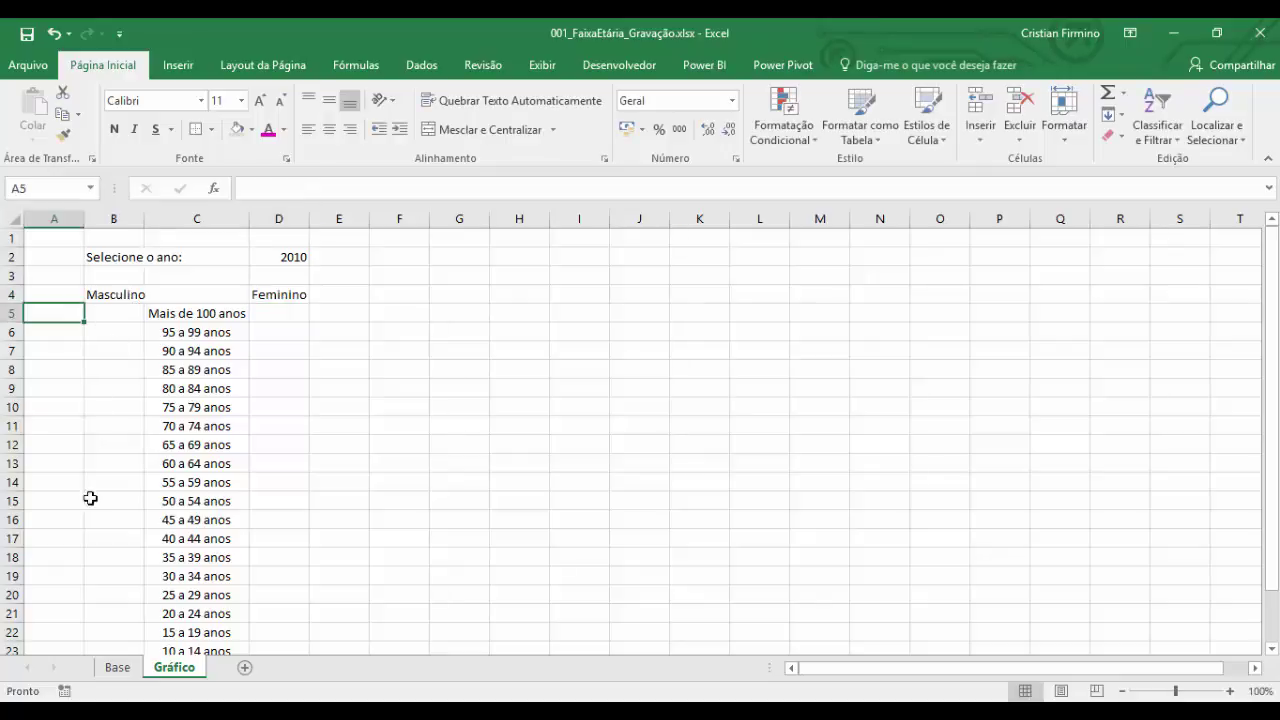
Step: On the Base sheet, enter =DESLOC(A2;1;1) in cell O3 and compare its result with cell B3
left_click(118, 667)
scroll(591, 451, "up", 4)
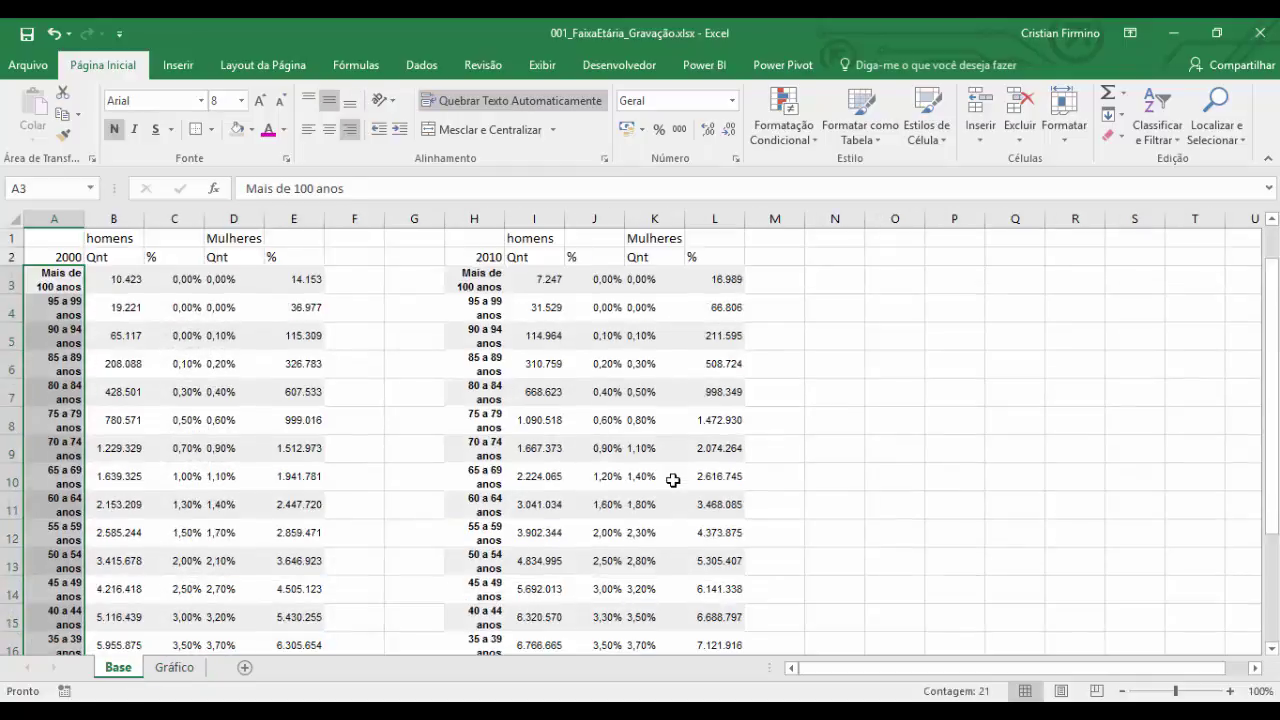
left_click(895, 279)
type("=desl")
key("Tab")
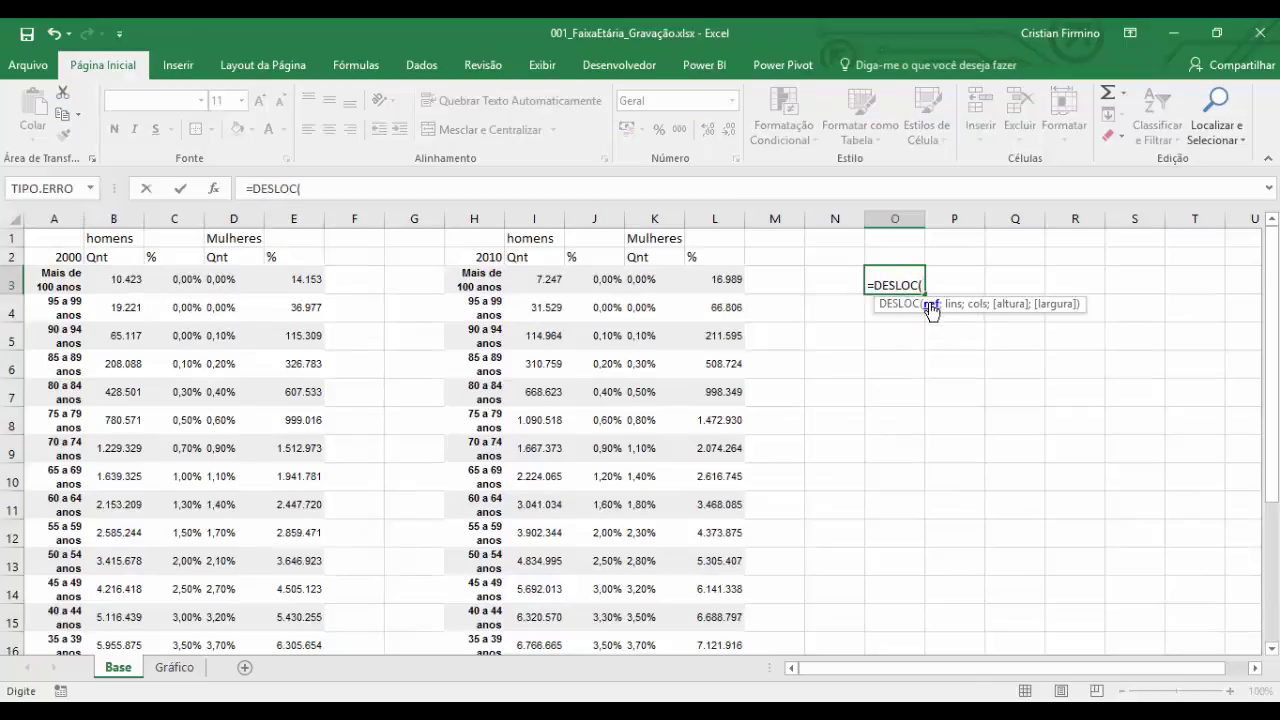
left_click(66, 260)
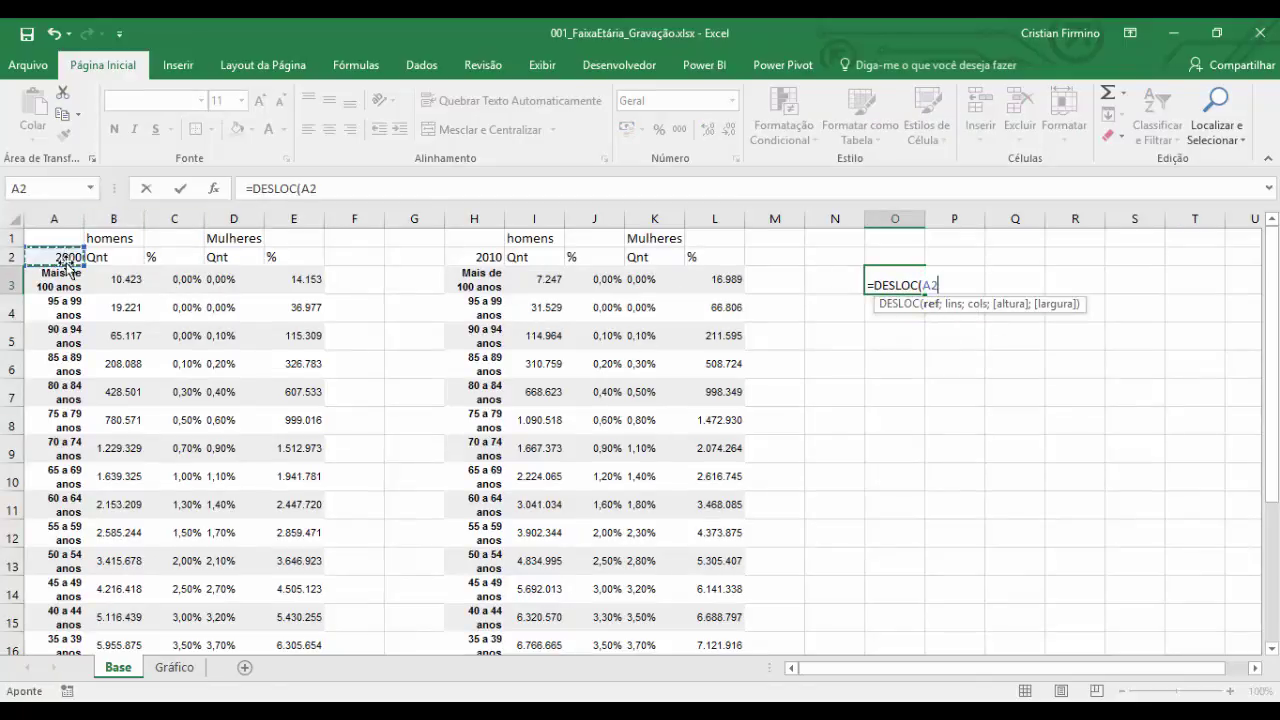
type(";1;1")
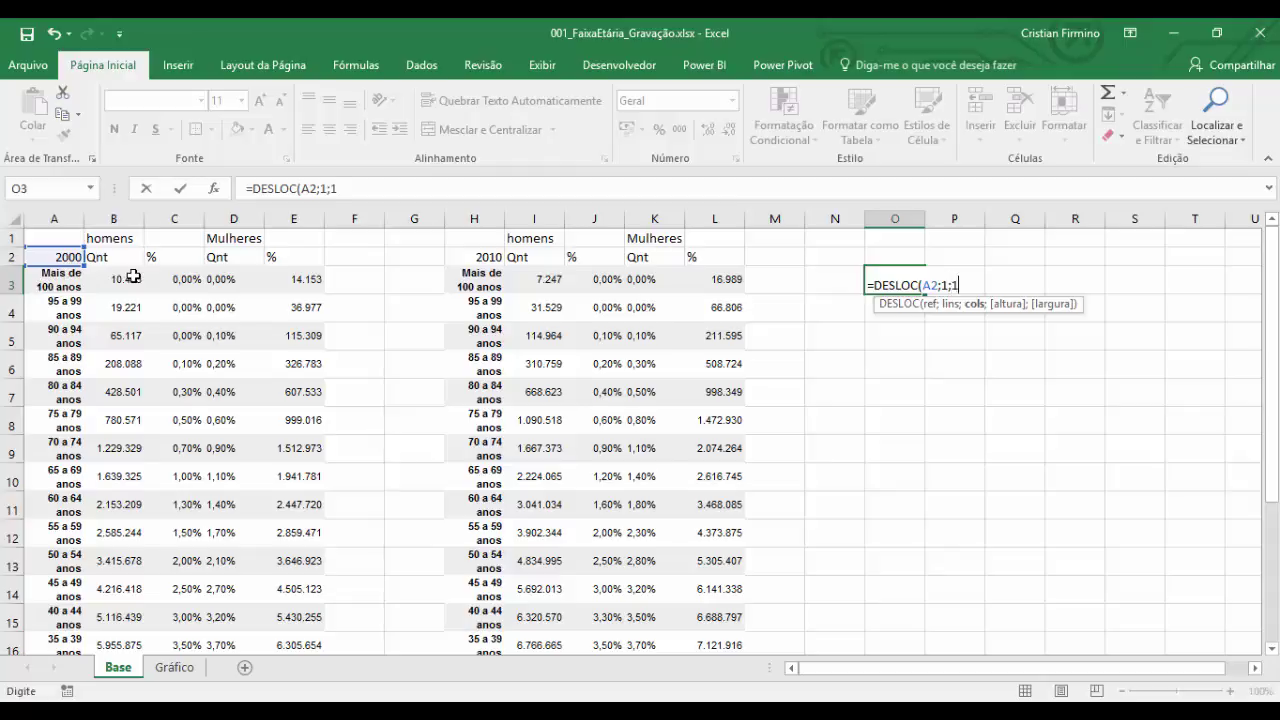
key("Return")
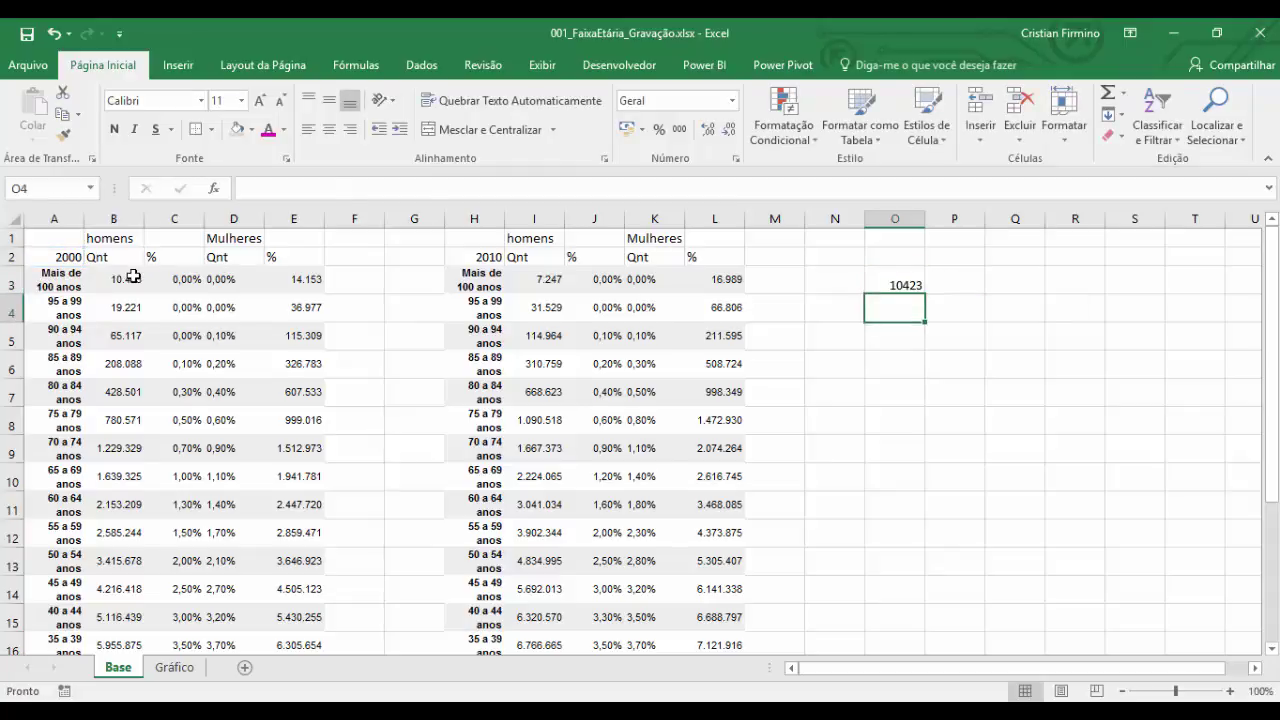
key("Up")
left_click(134, 276)
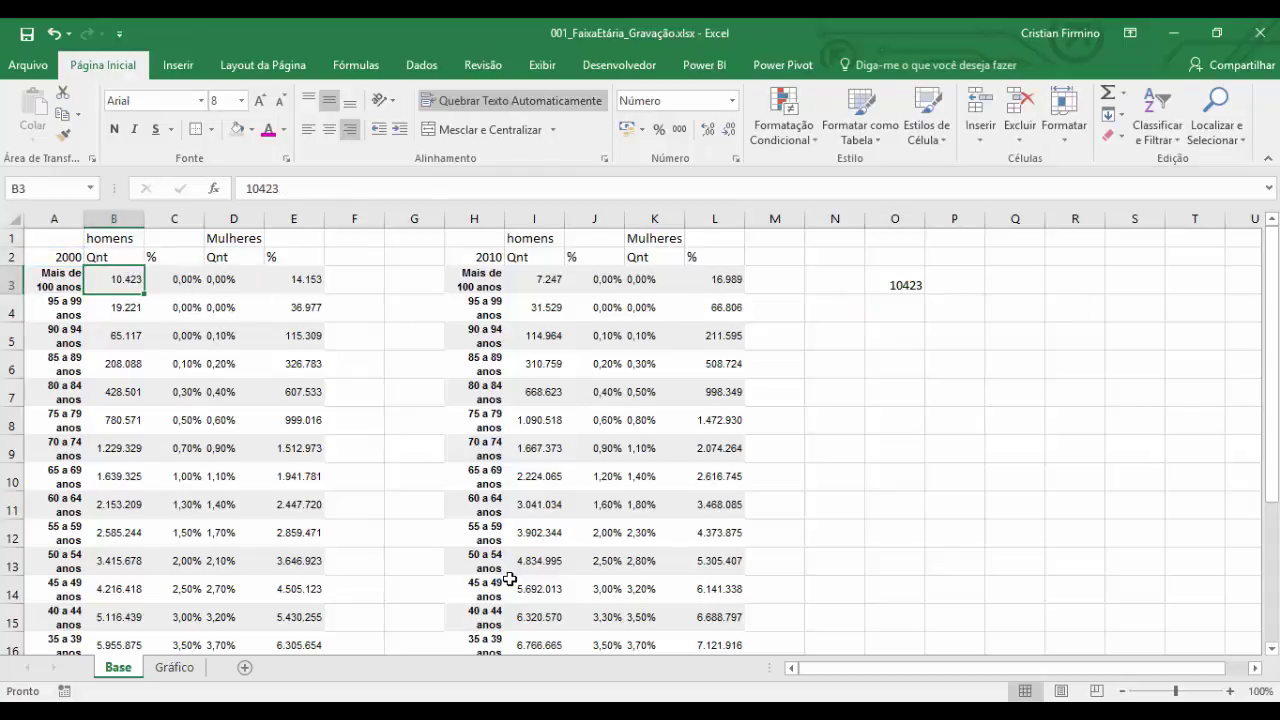
Step: On the Gráfico sheet, switch the year in cell D2 to 2000 and back to 2010
left_click(178, 666)
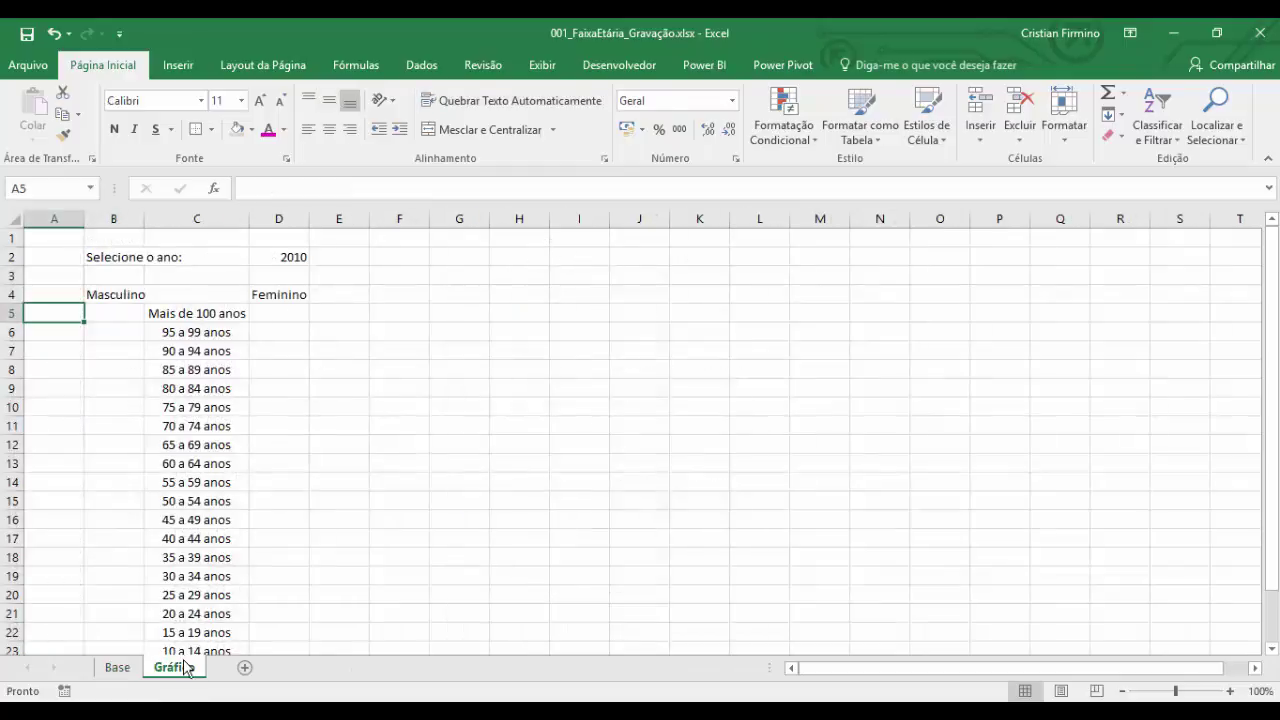
left_click(318, 257)
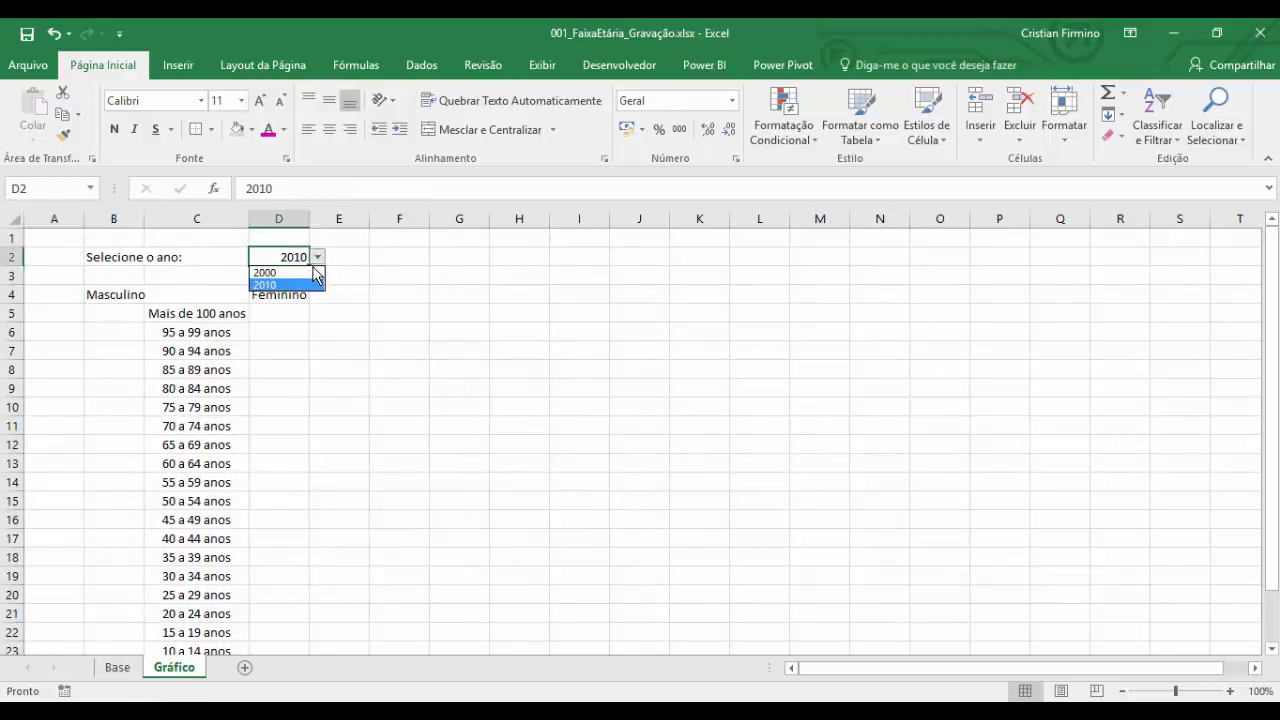
left_click(300, 268)
left_click(337, 253)
left_click(299, 258)
left_click(318, 257)
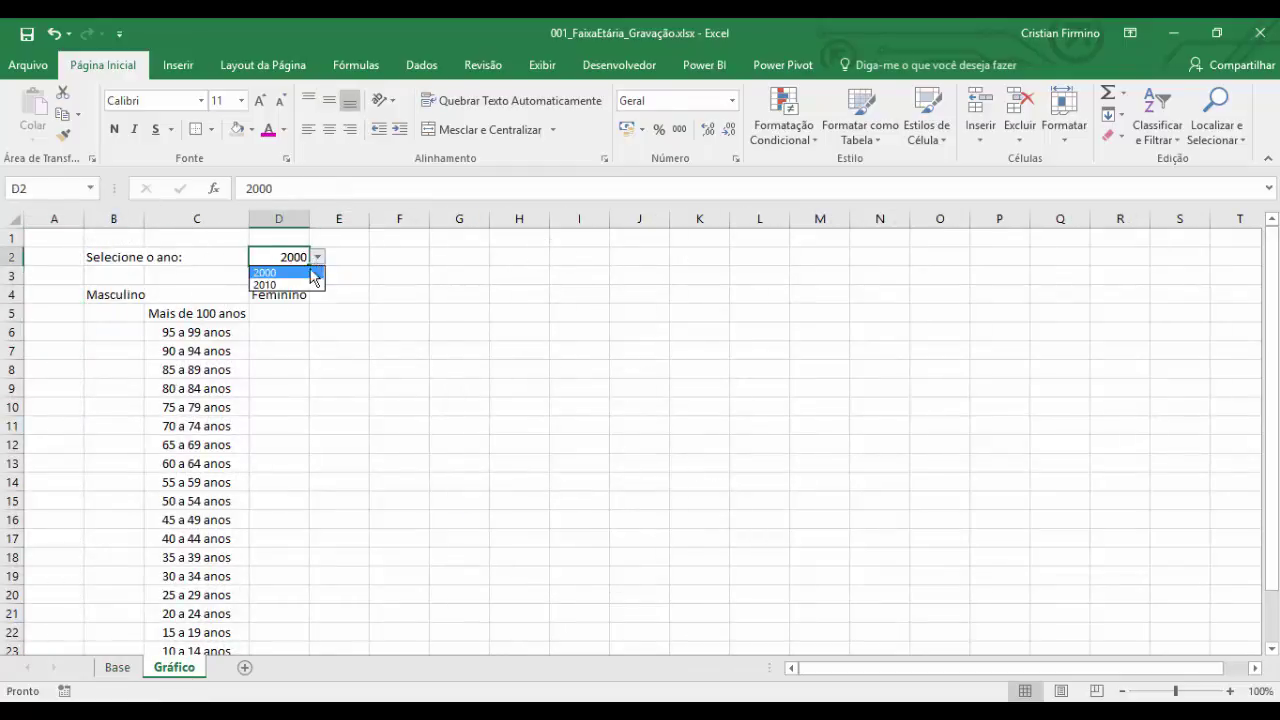
left_click(302, 284)
left_click(100, 312)
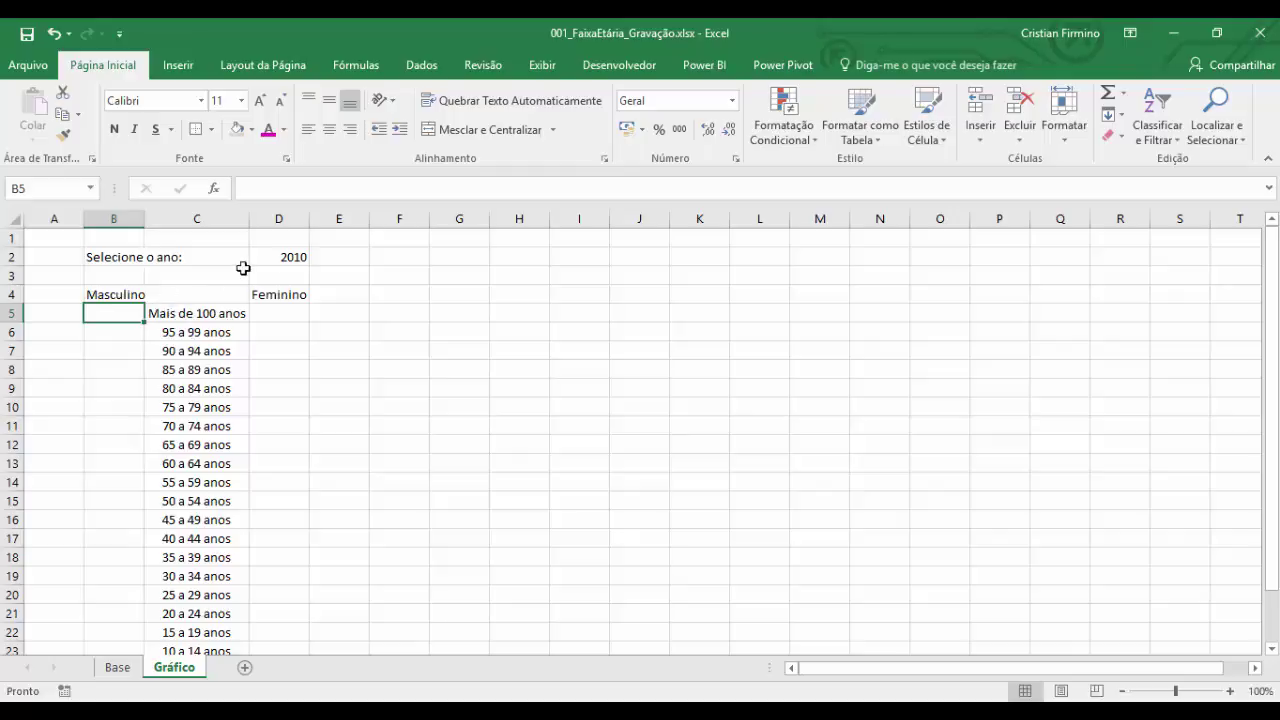
Step: On the Base sheet, review the year cells A2 and H2, and enter =INDIRETO("B3") in cell O4
left_click(116, 666)
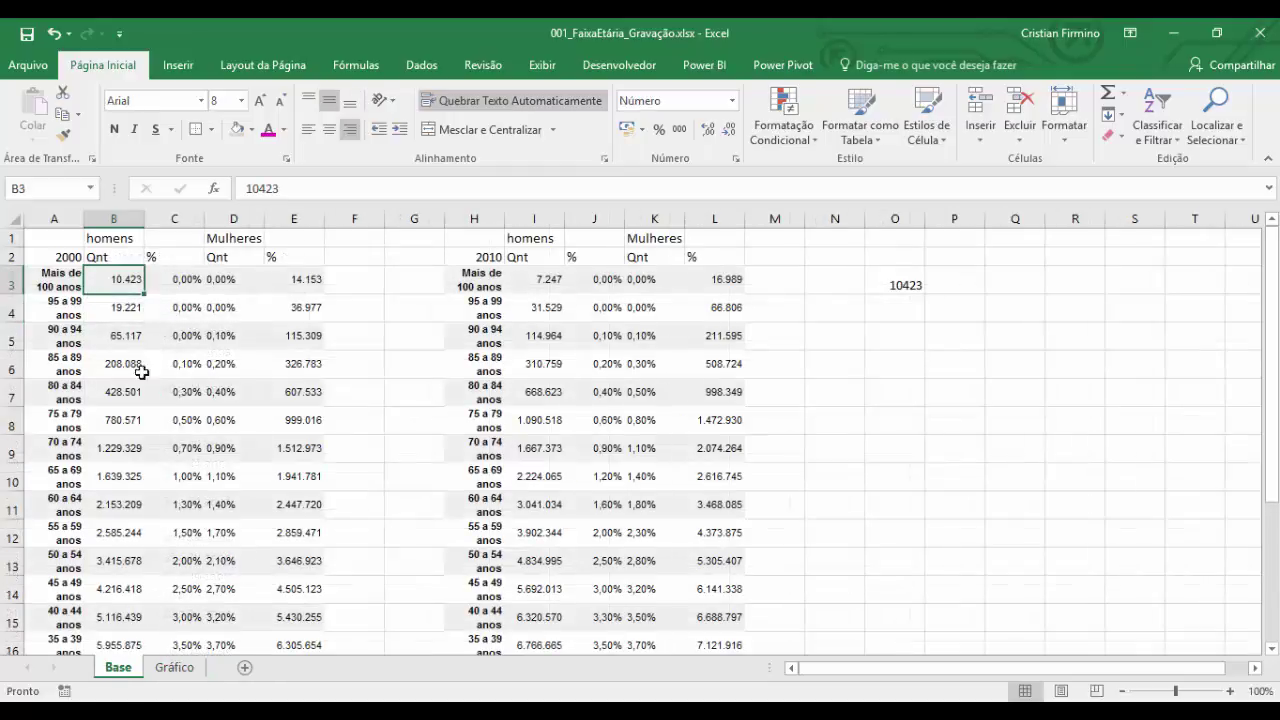
left_click(66, 255)
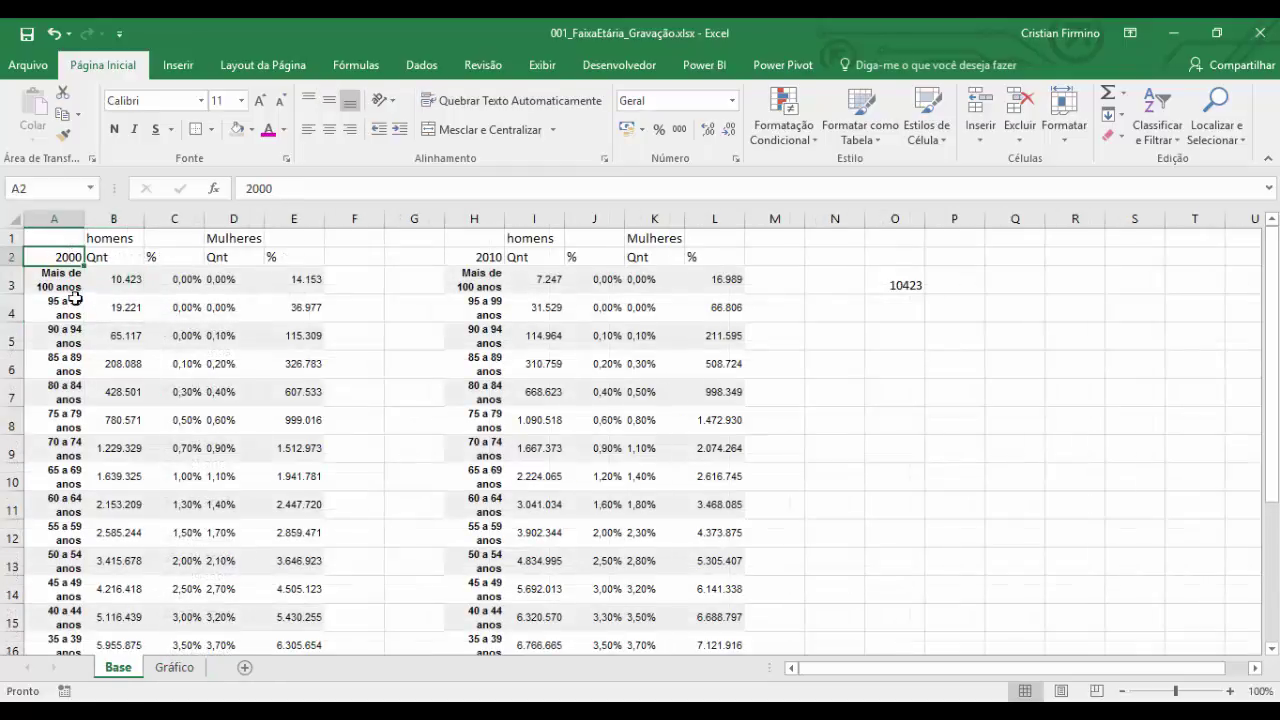
left_click(480, 252)
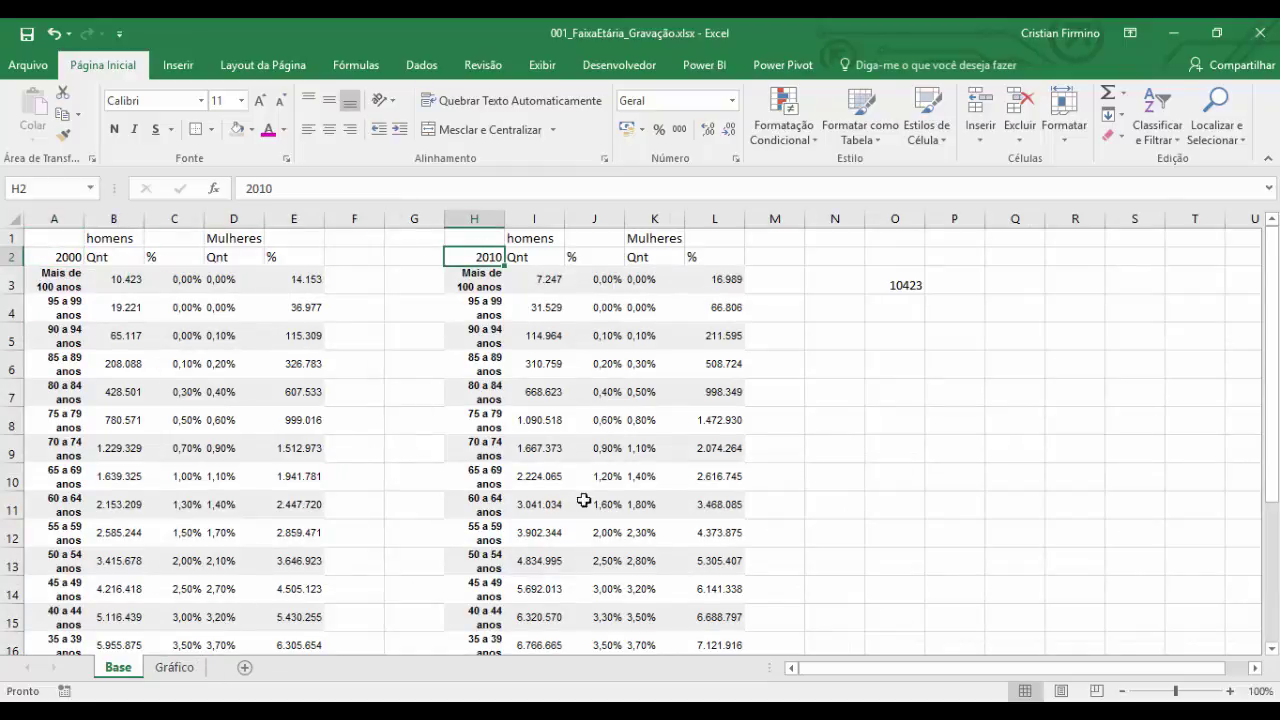
left_click(909, 306)
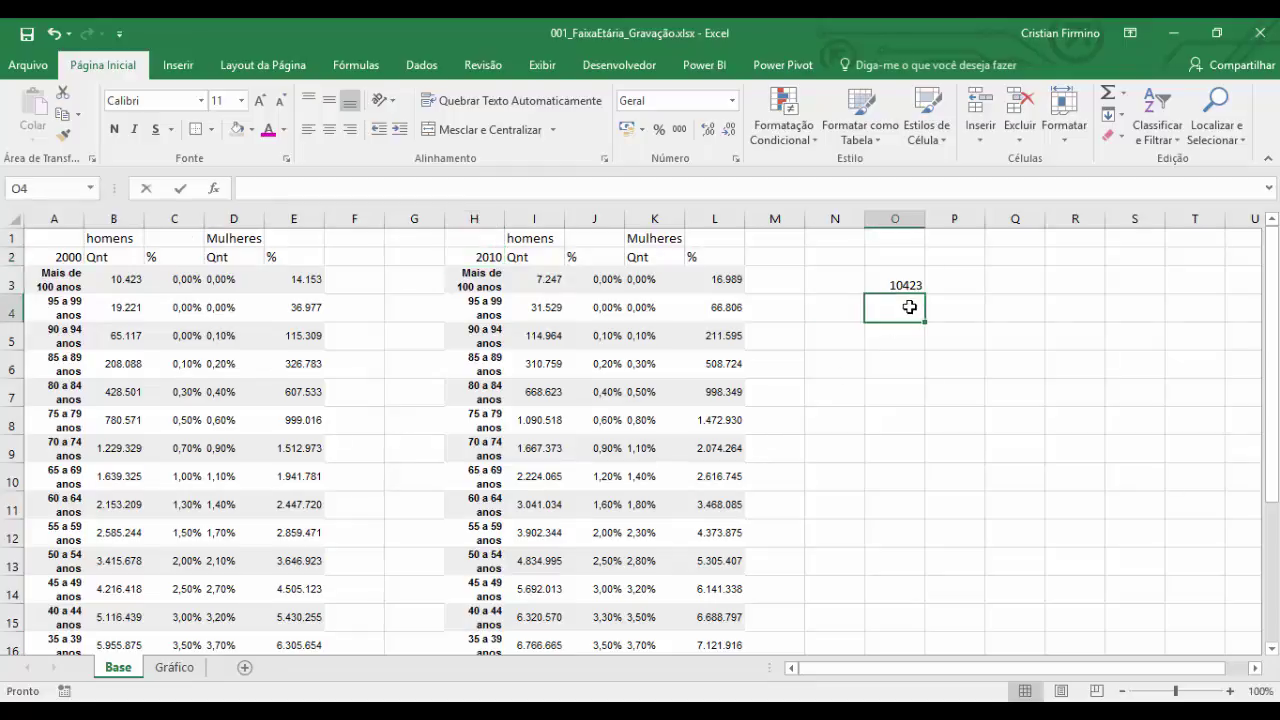
type("=indir")
key("Tab")
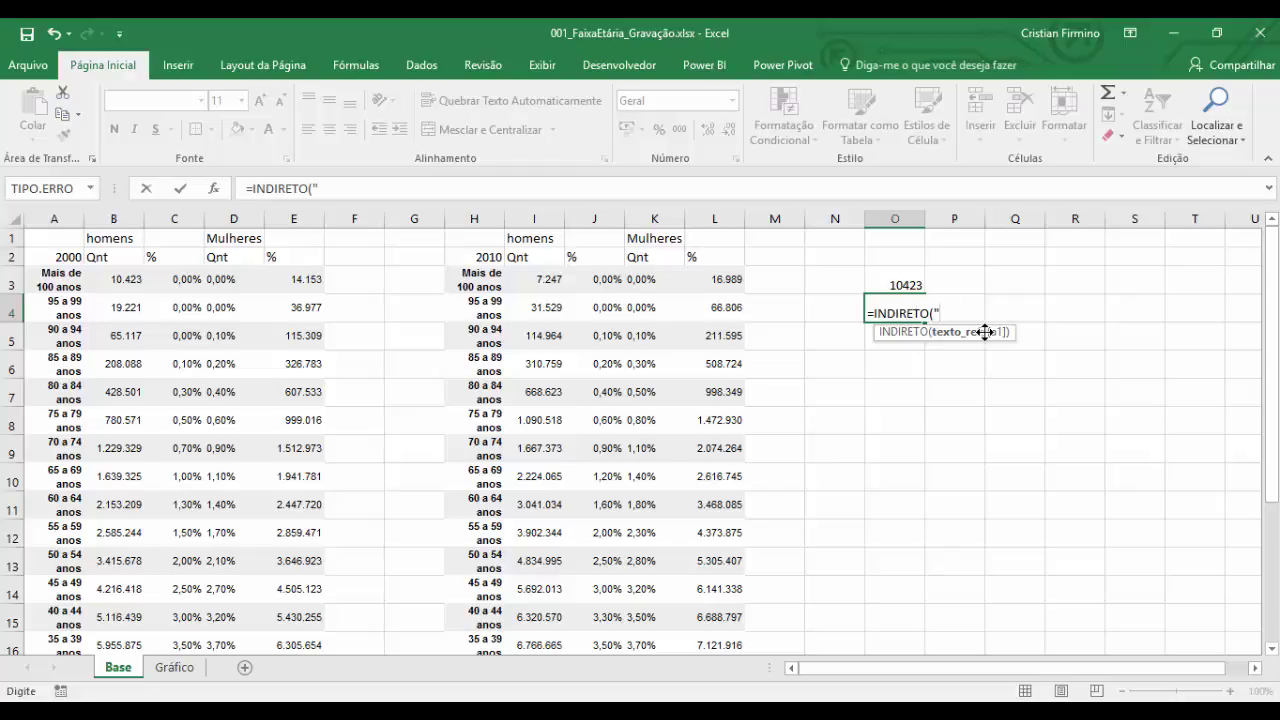
type("B3\")")
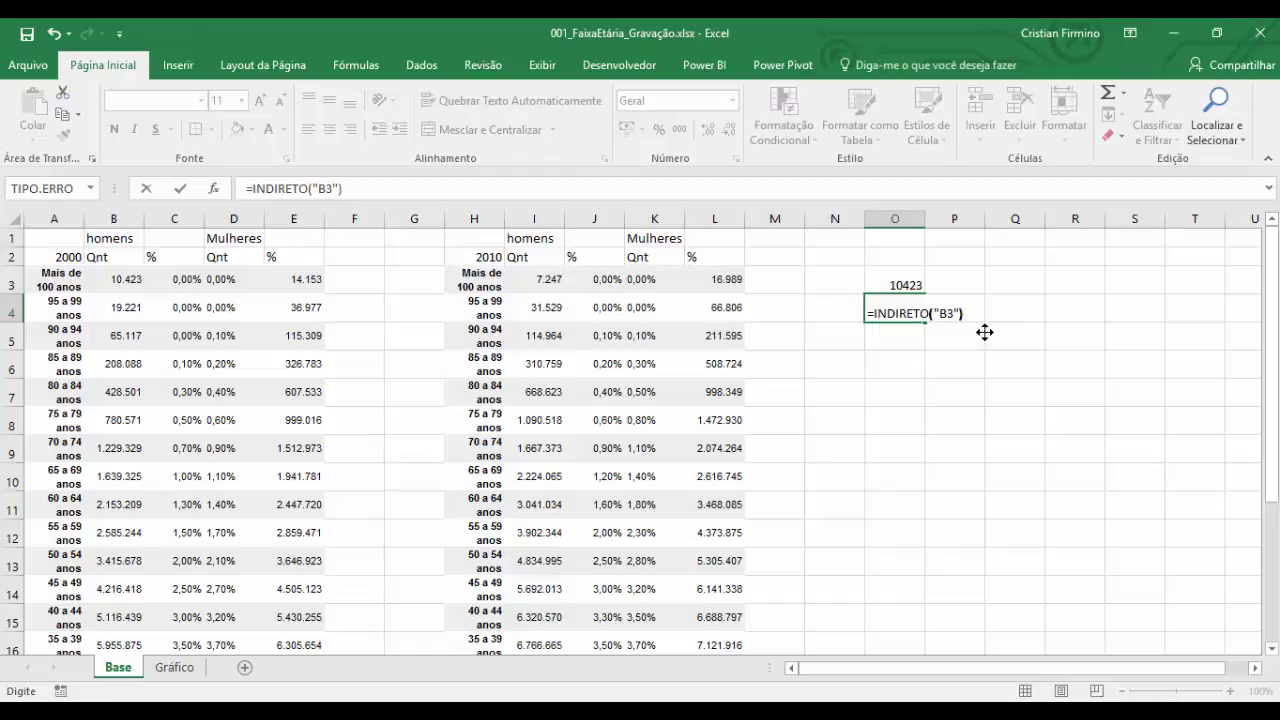
key("Return")
key("Up")
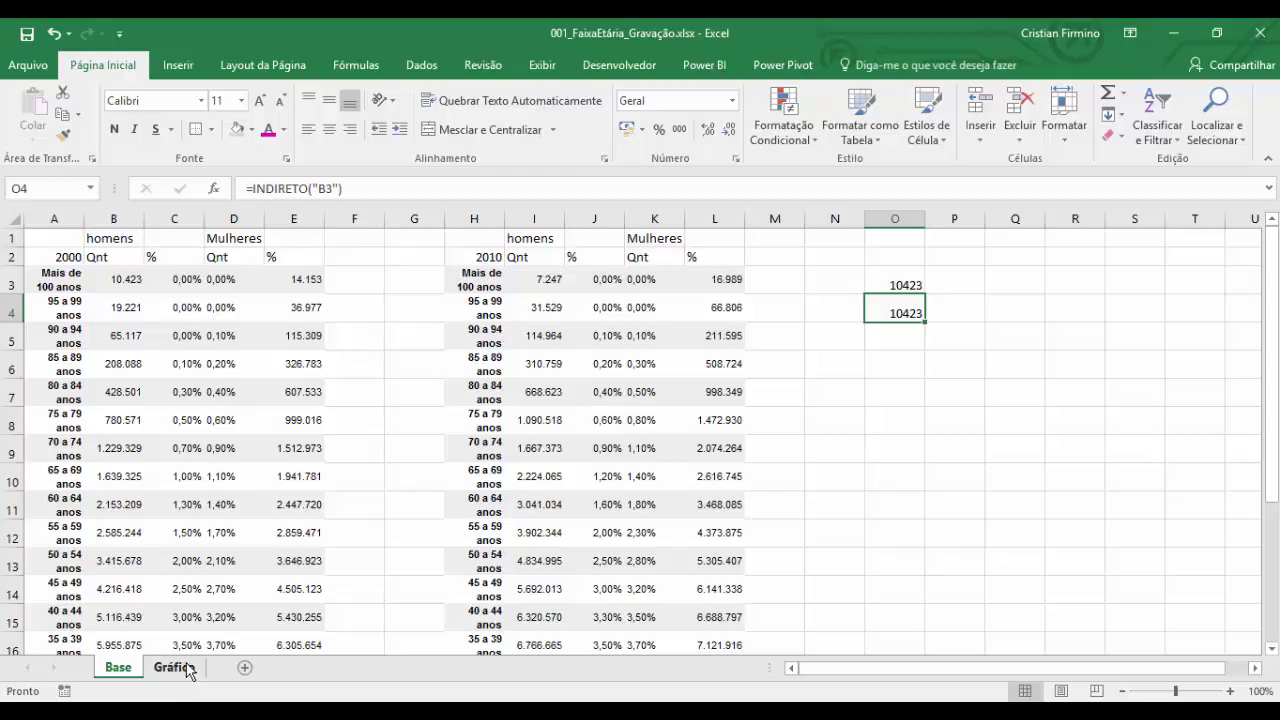
Step: Check the year cells A2 and H2 on the Base sheet and give cell A2 the name _2000
left_click(68, 258)
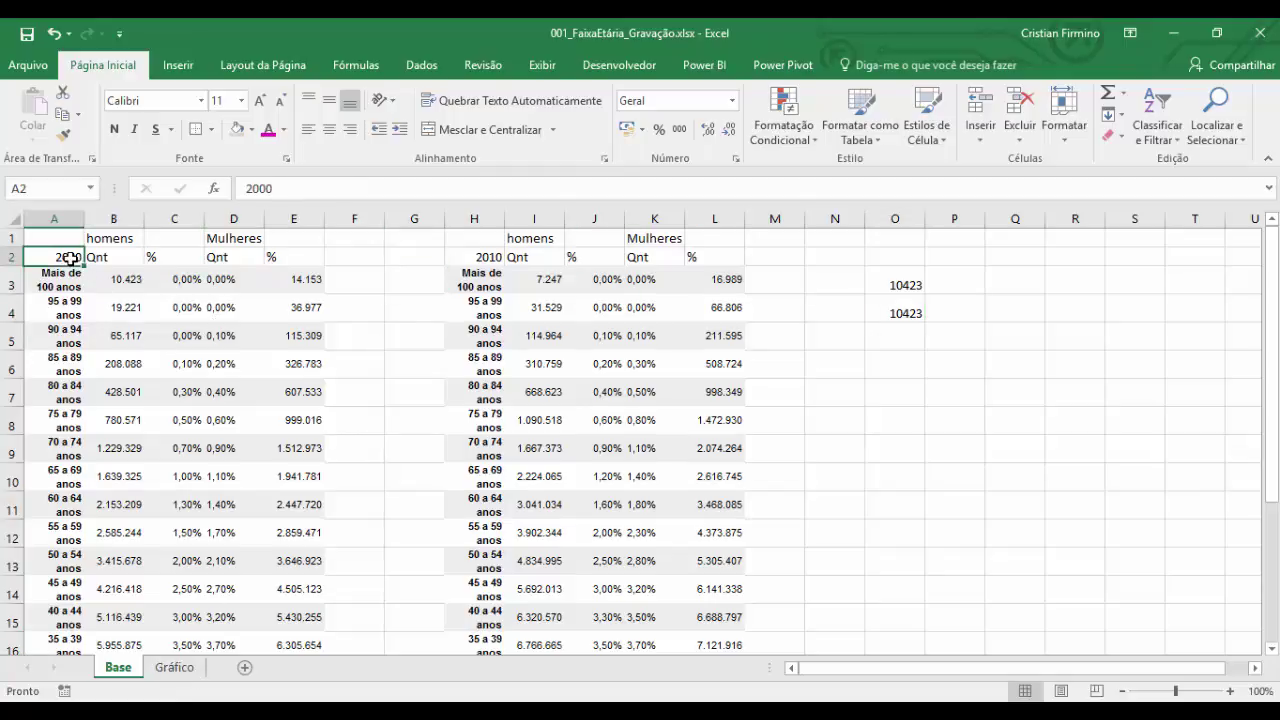
left_click(476, 260)
left_click(58, 257)
left_click(486, 260)
left_click(38, 258)
key("BackSpace")
key("Return")
Step: Give cell H2 on the Base sheet the name _2010 and return to the Gráfico sheet
left_click(472, 256)
left_click(20, 188)
type("2010")
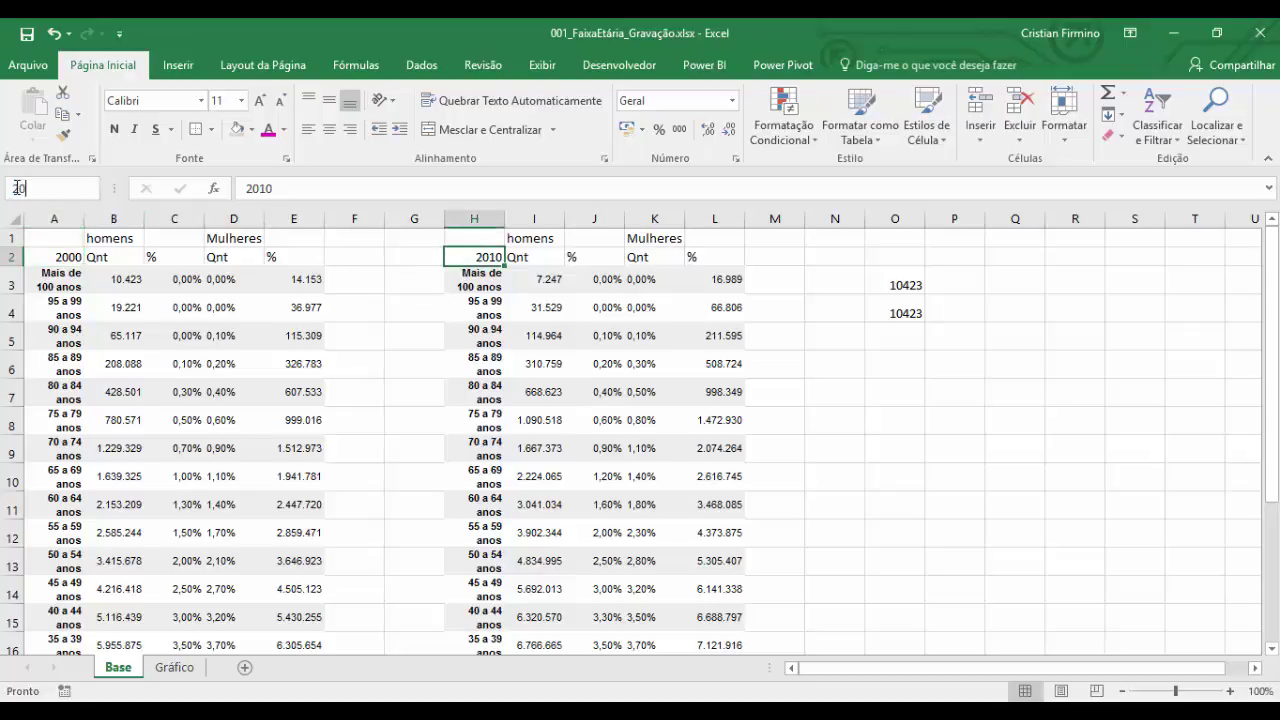
key("Return")
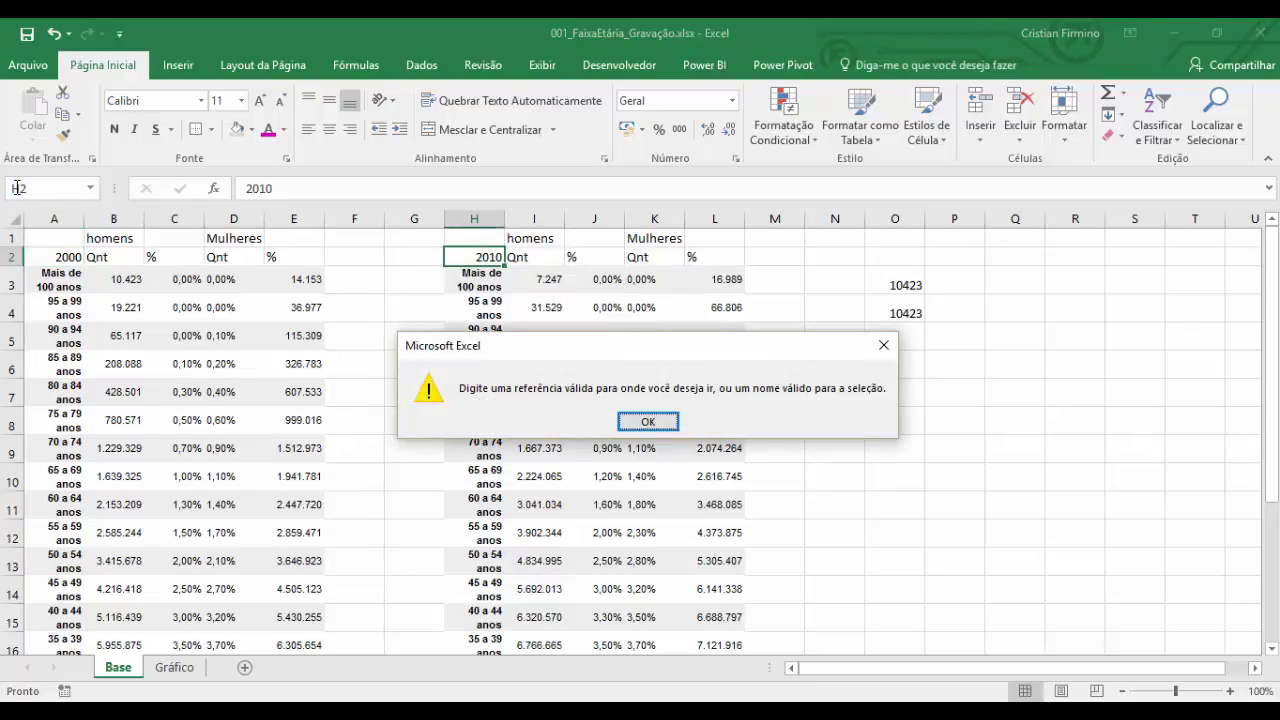
key("Return")
key("BackSpace")
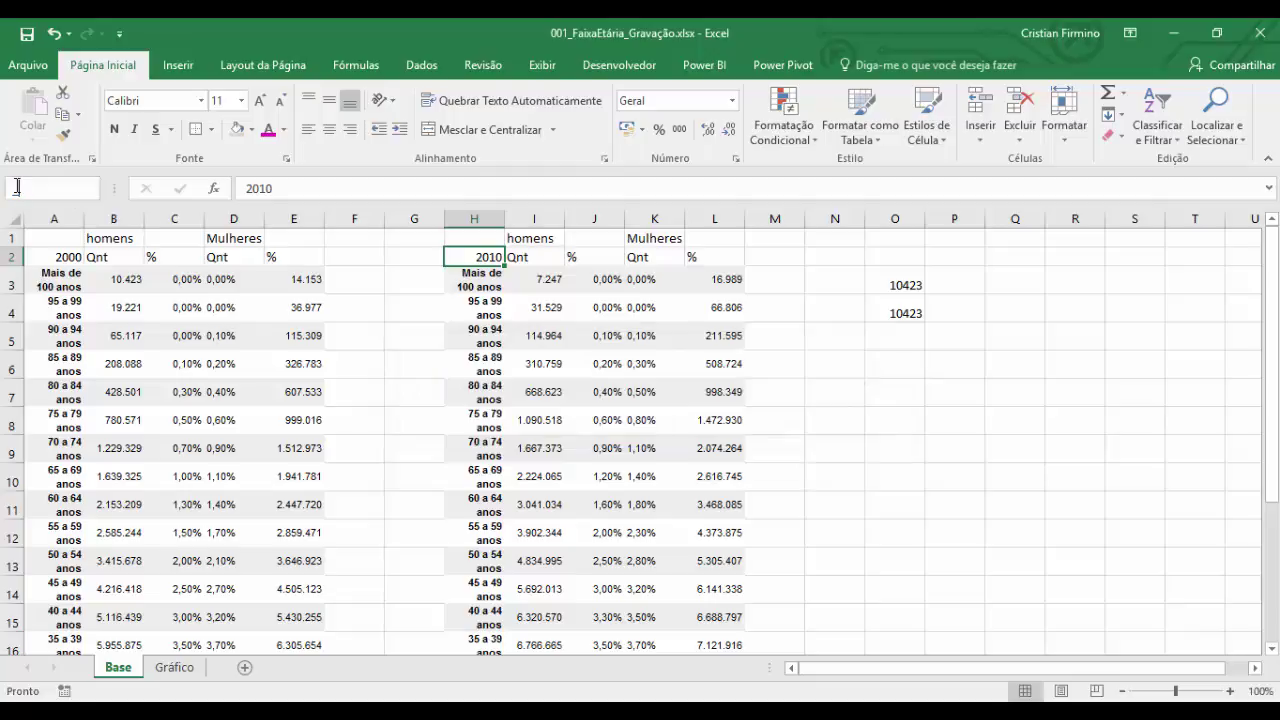
type("2010")
left_click(174, 667)
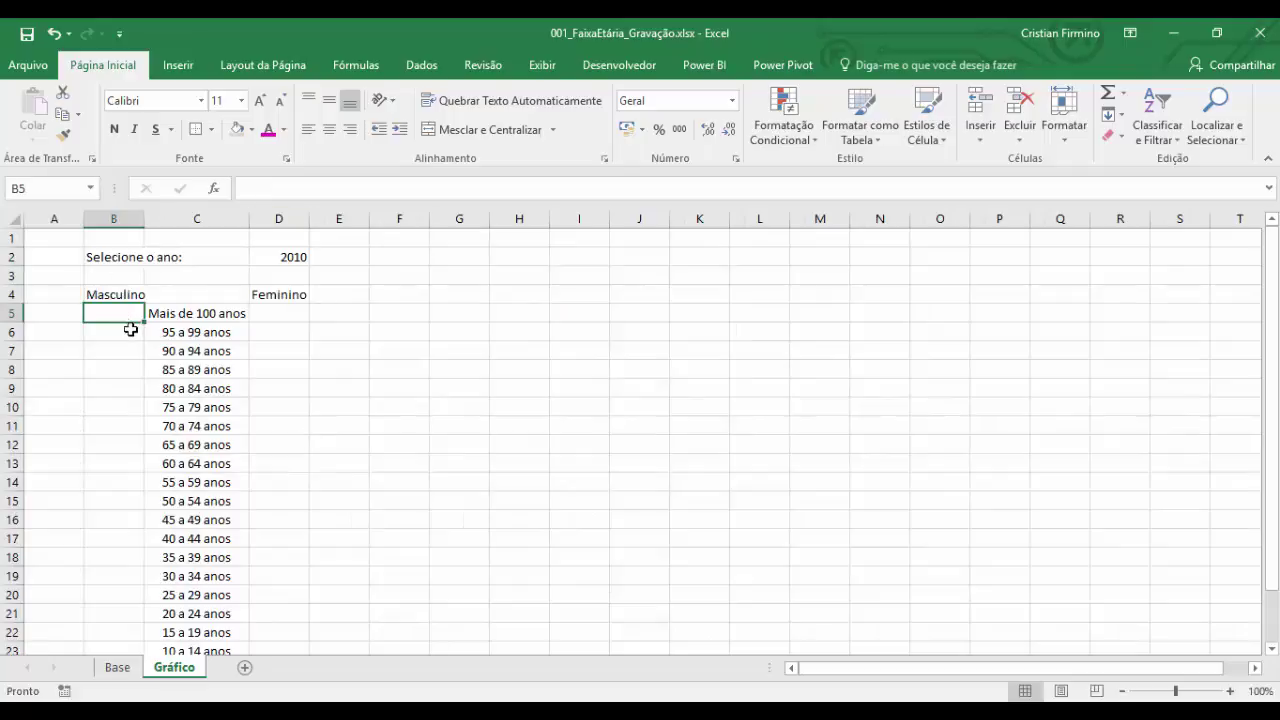
type("=")
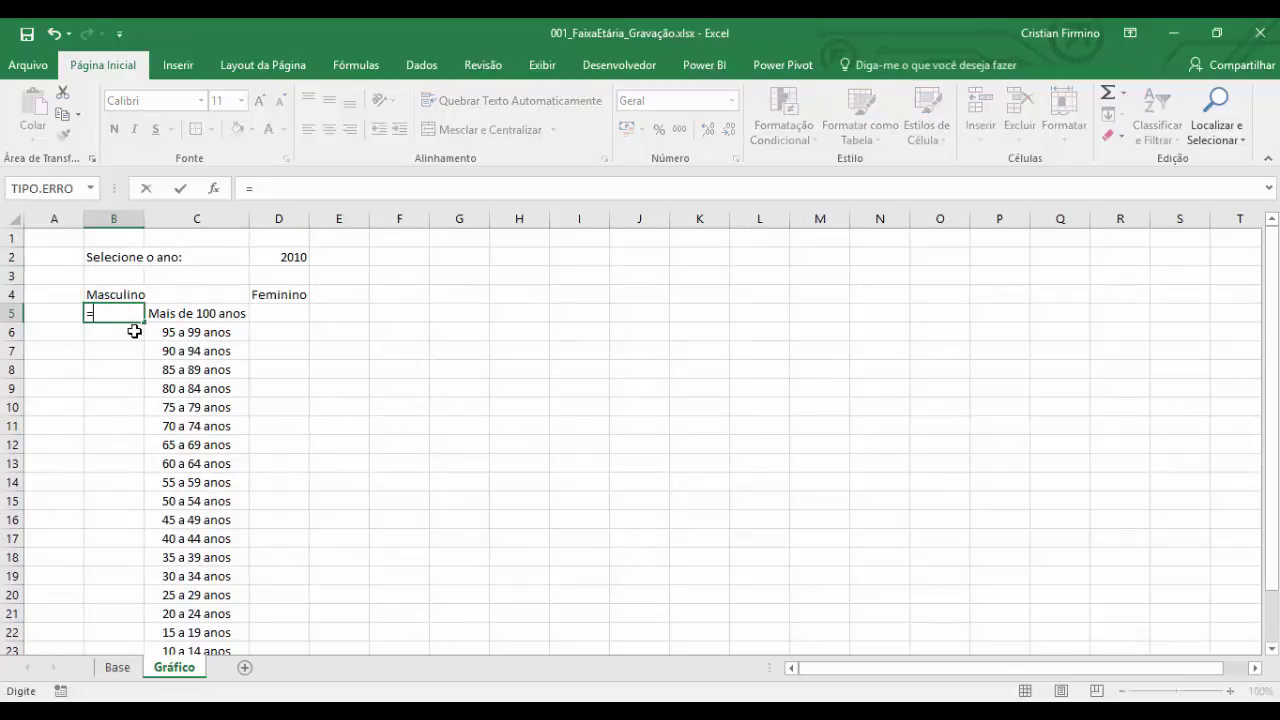
type("índi")
key("Tab")
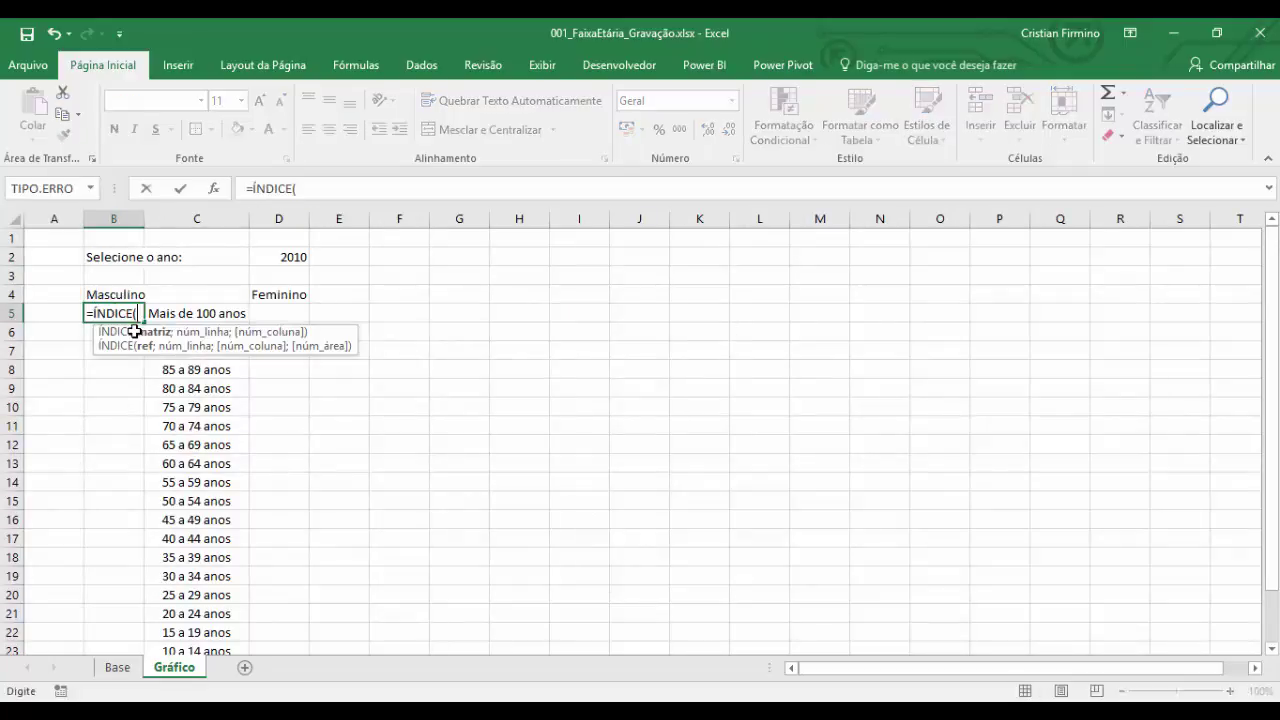
key("BackSpace")
key("BackSpace")
key("BackSpace")
key("BackSpace")
key("BackSpace")
key("BackSpace")
key("BackSpace")
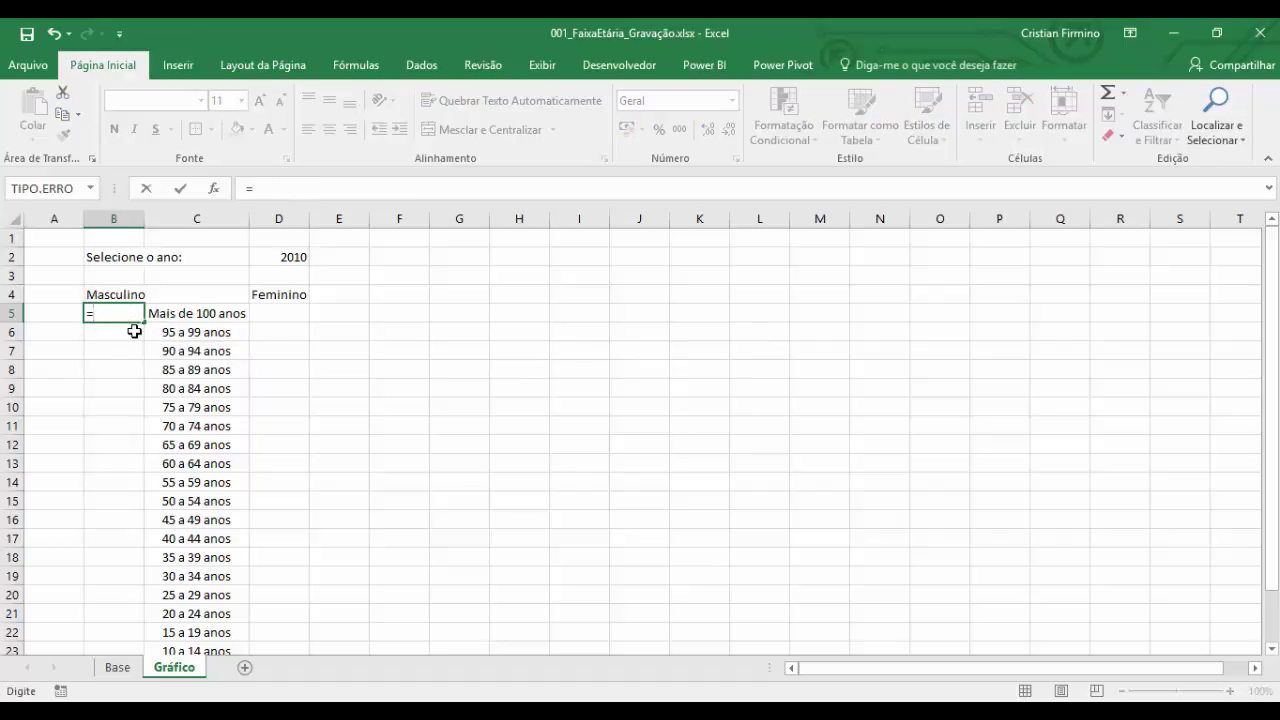
Step: Enter the formula =INDIRETO(_2000) in cell B5, under the Masculino header of the Gráfico sheet
type("indir")
key("Tab")
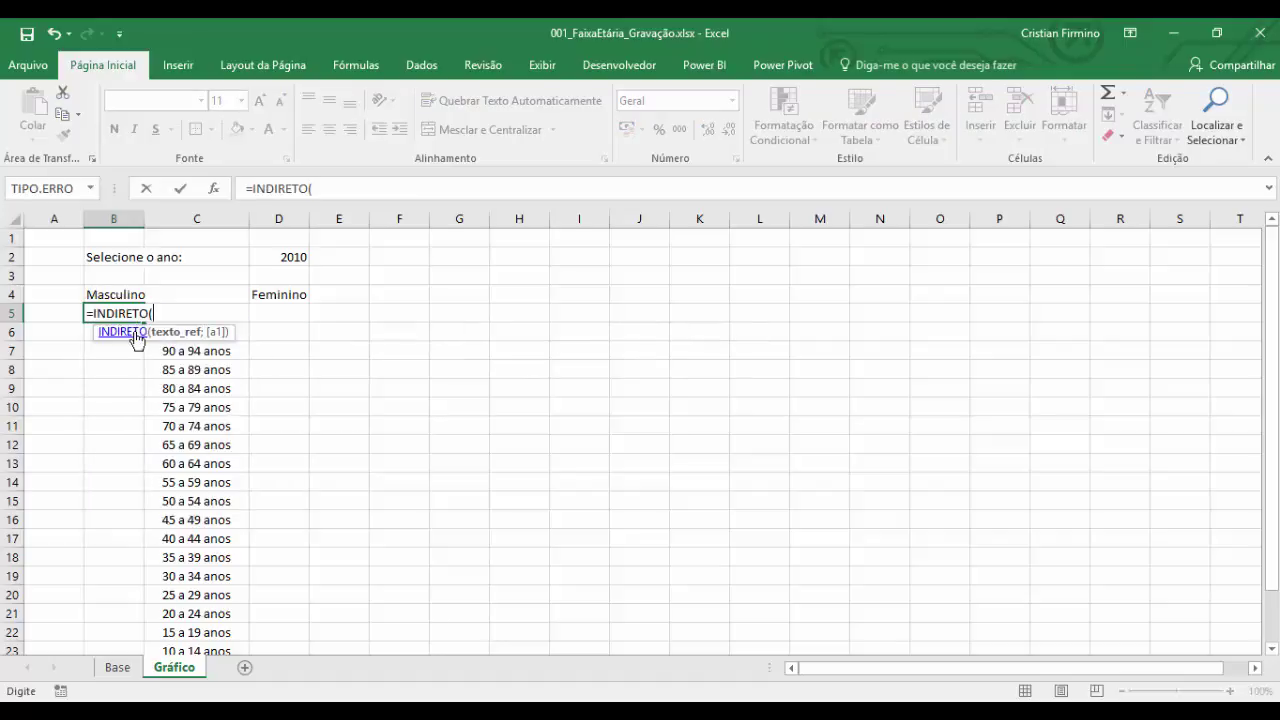
type("_2")
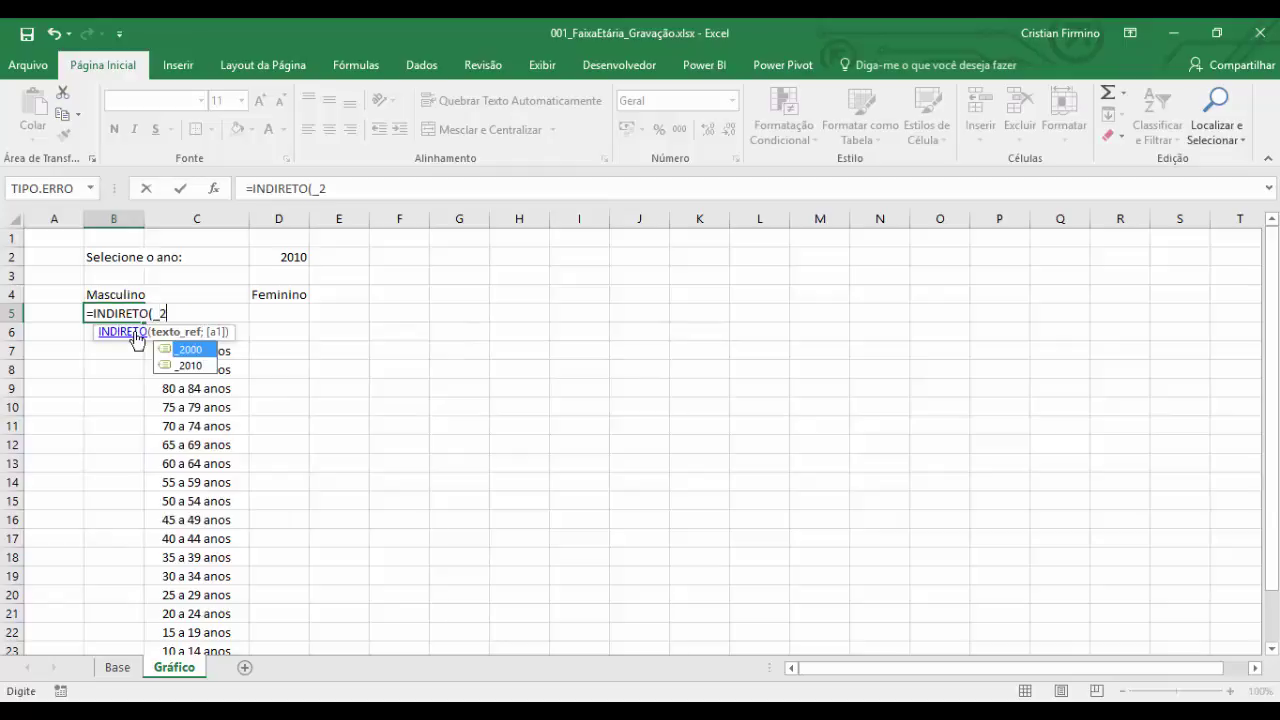
type("000)")
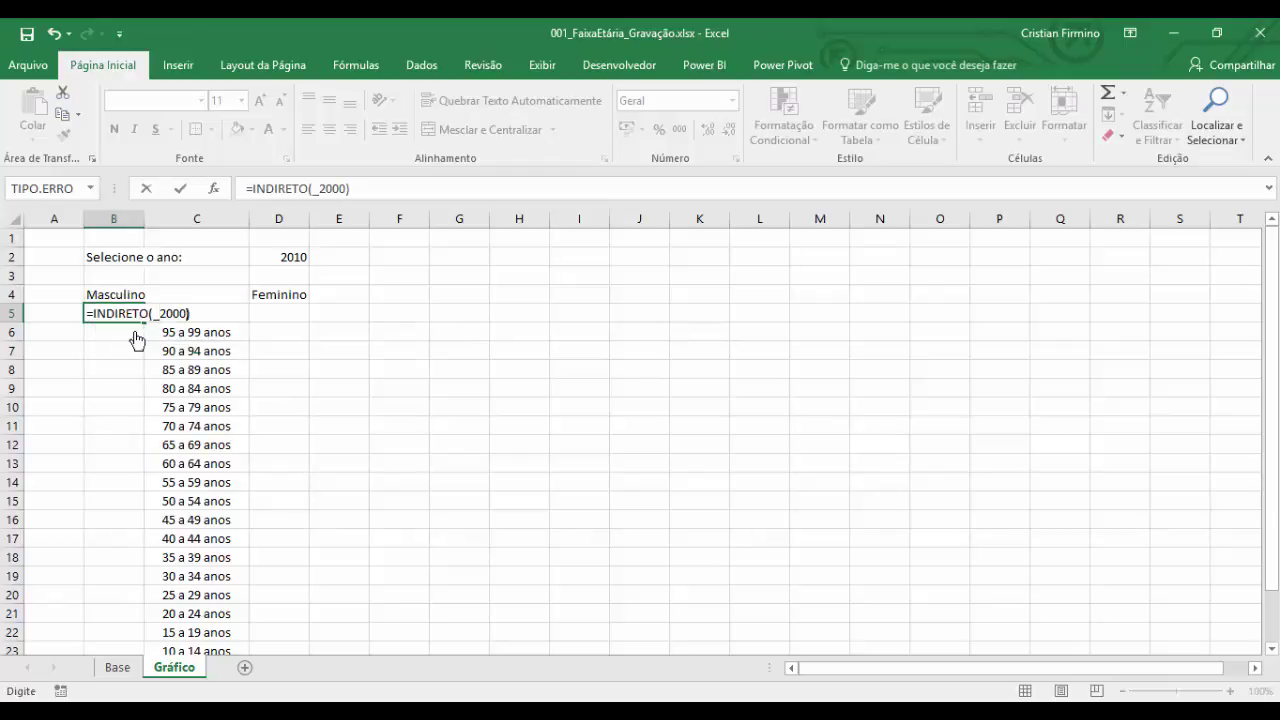
key("Return")
key("Up")
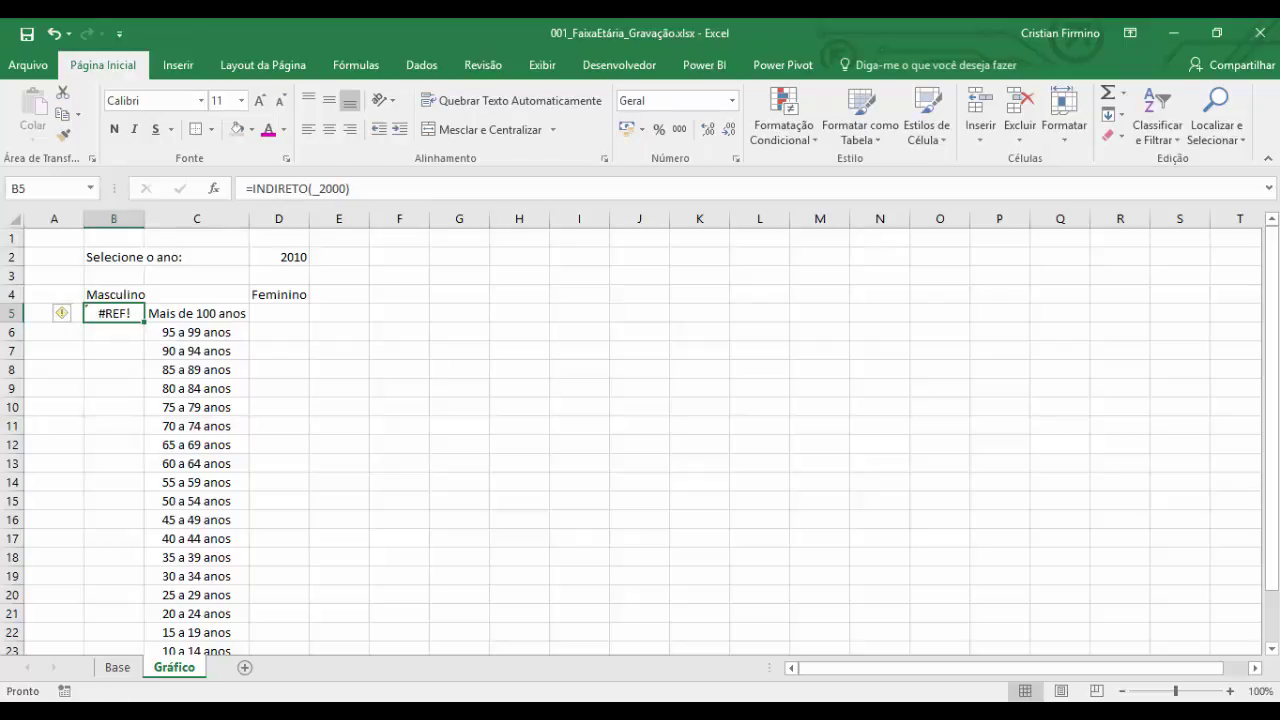
Step: Check the Base sheet and change the formula in cell B5 of the Gráfico sheet to =INDIRETO("_2000")
left_click(118, 667)
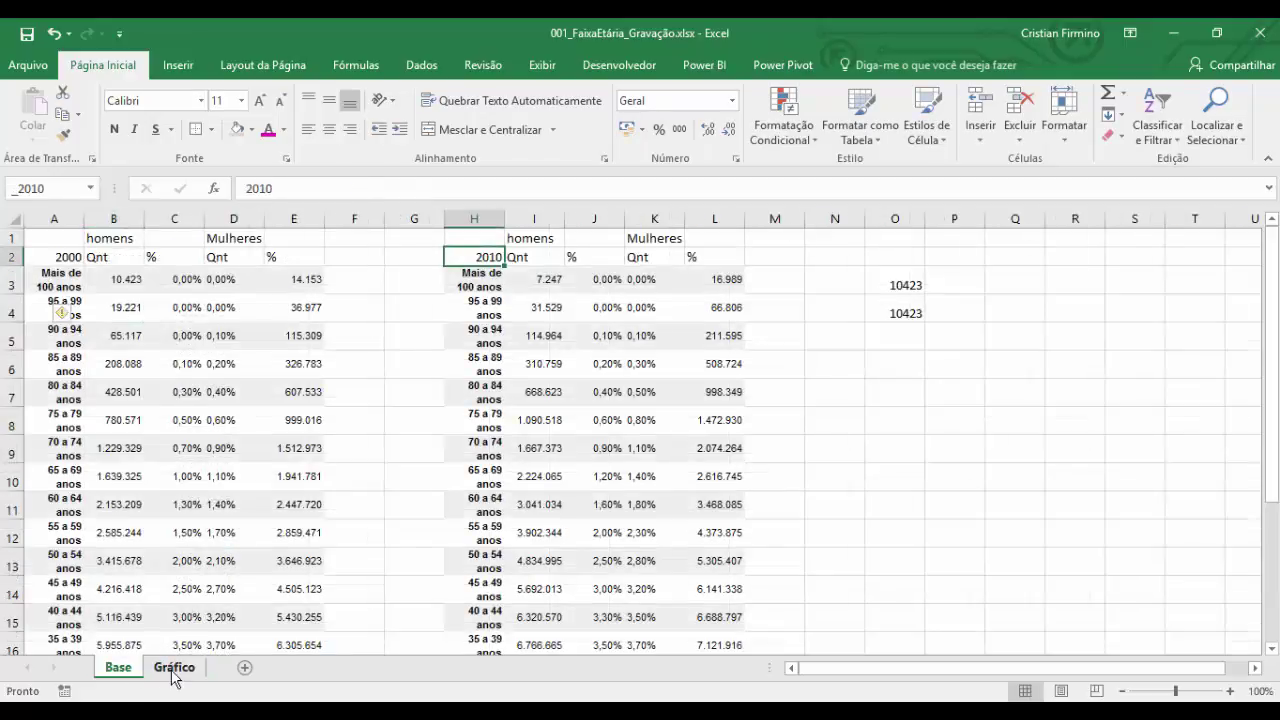
left_click(173, 670)
left_click(313, 191)
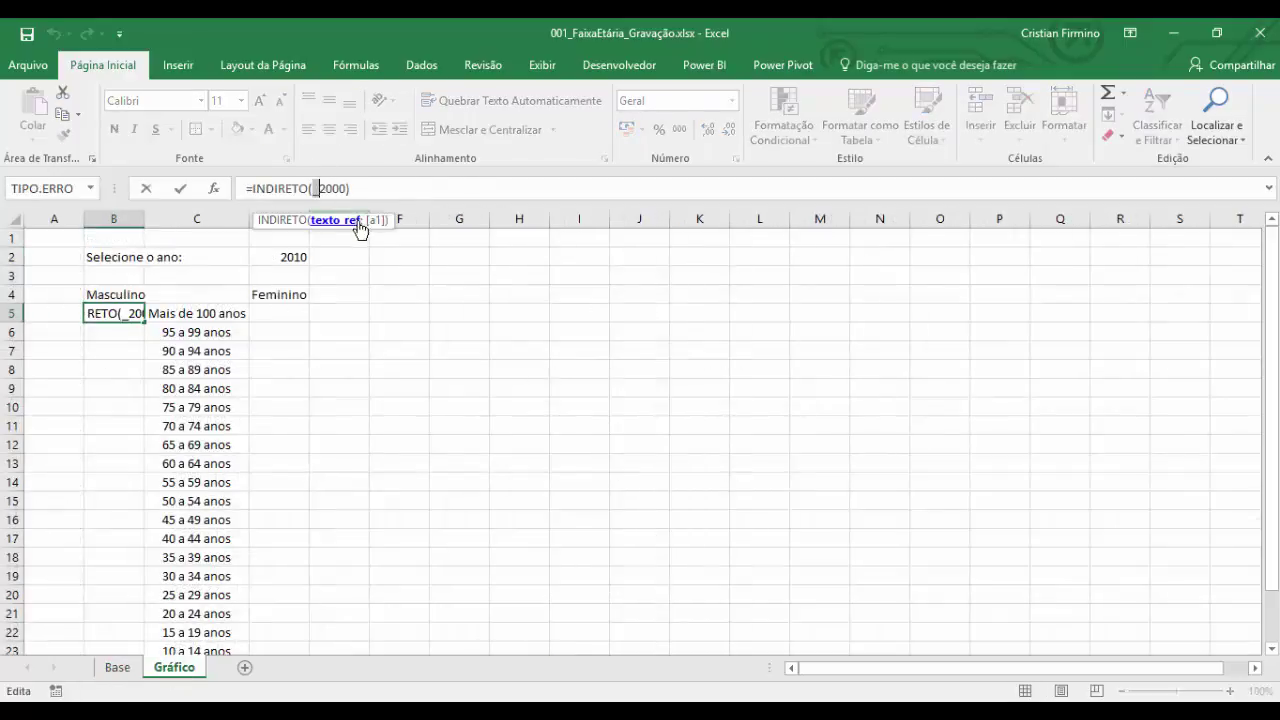
type("\"")
key("BackSpace")
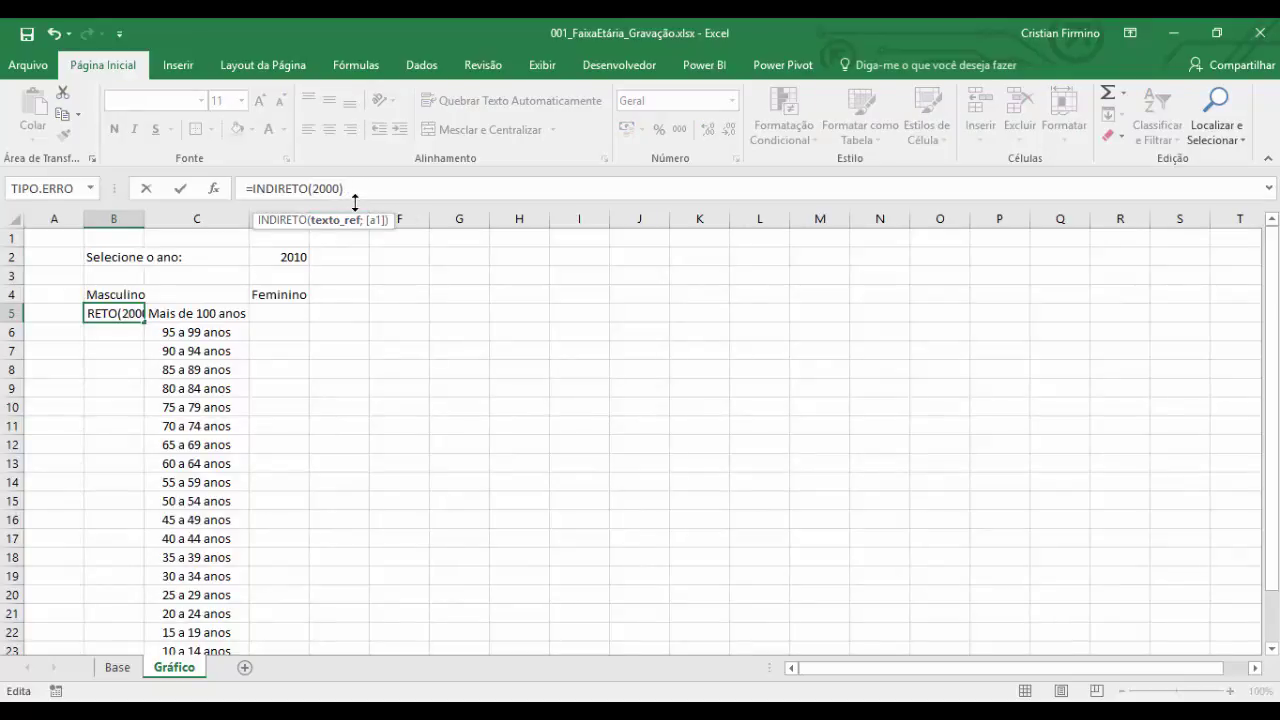
type("\"_")
key("Right")
key("Right")
key("Right")
key("Right")
type("\"")
key("Return")
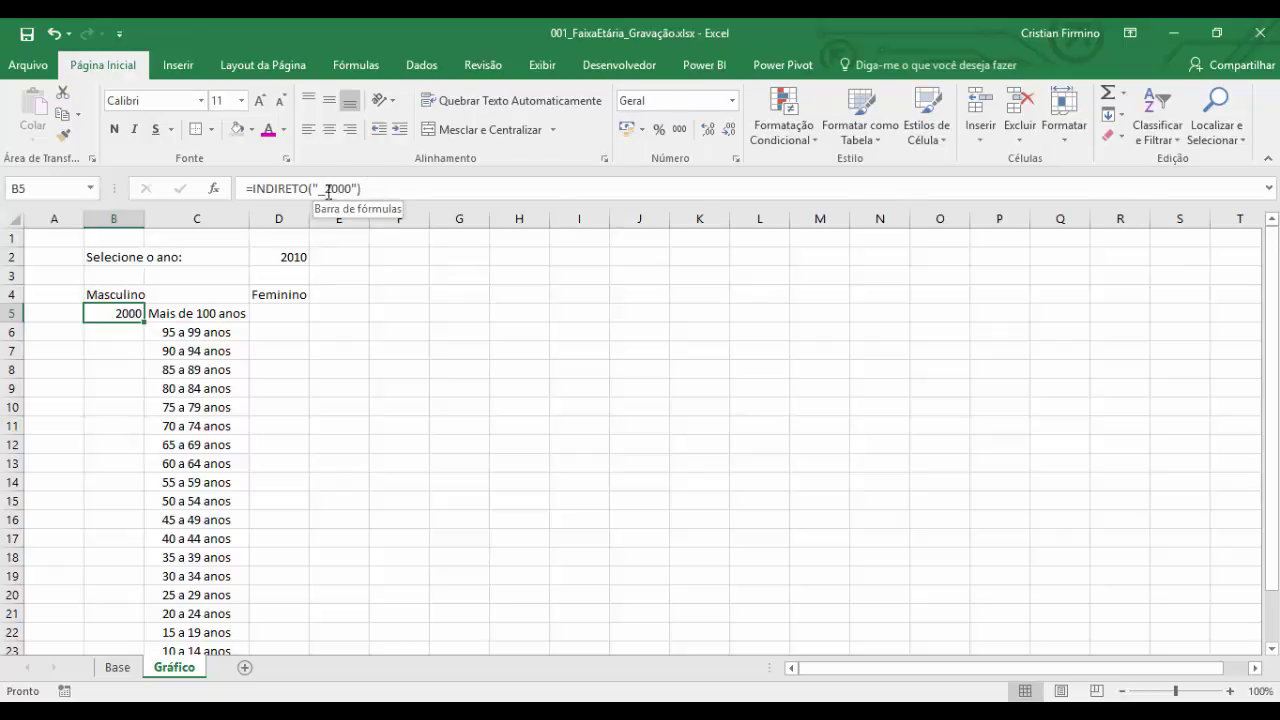
Step: Review the B5 formula on the Gráfico sheet against the cell named _2000 and its neighbouring data on the Base sheet
left_click(352, 188)
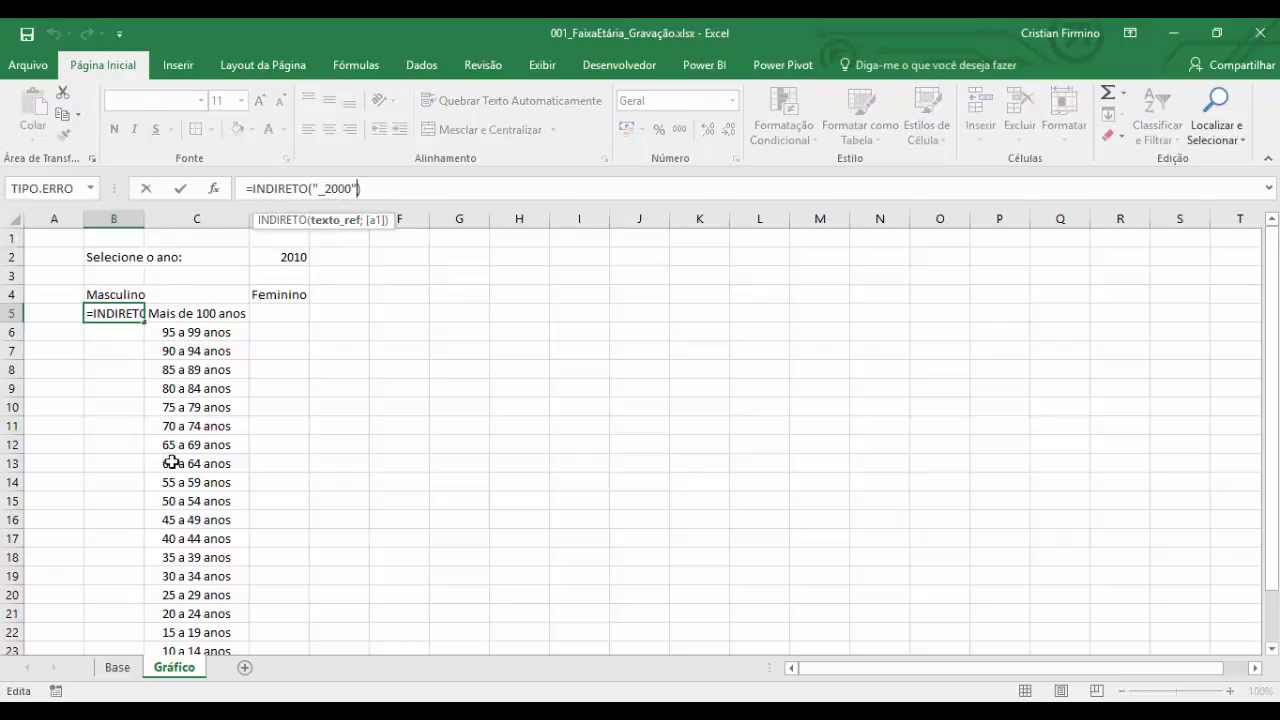
left_click(117, 671)
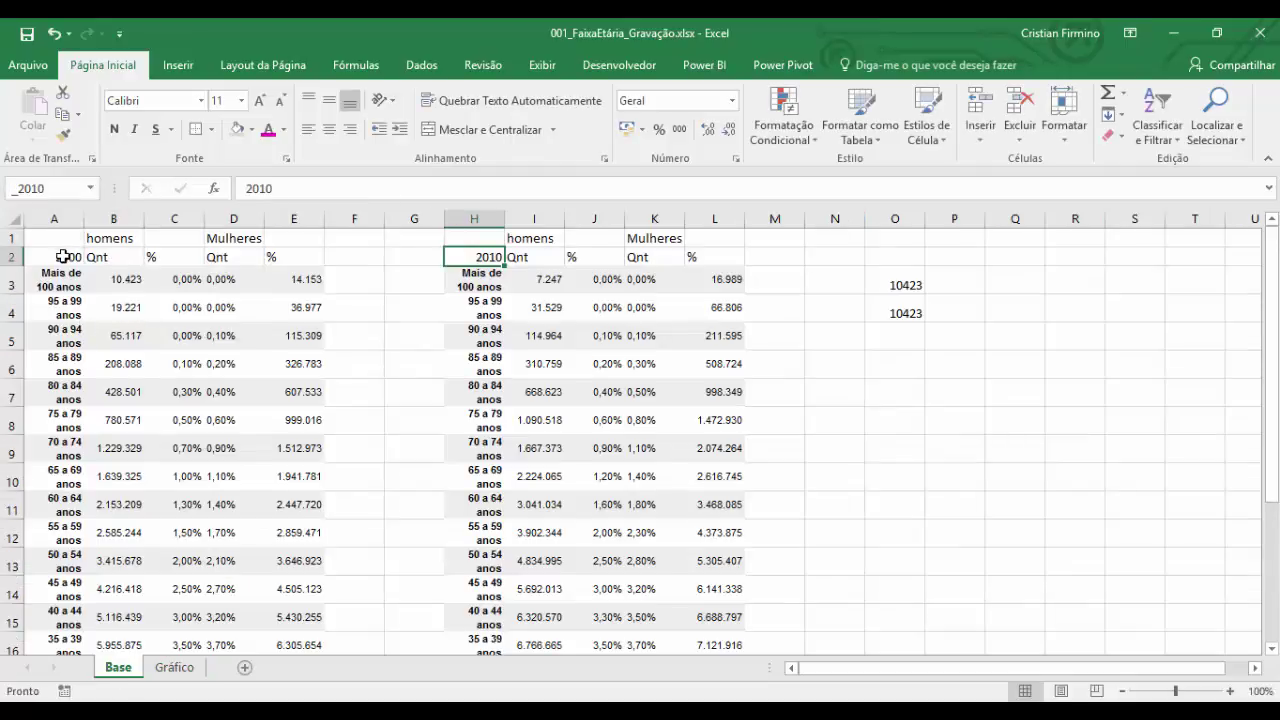
left_click(68, 257)
left_click(174, 667)
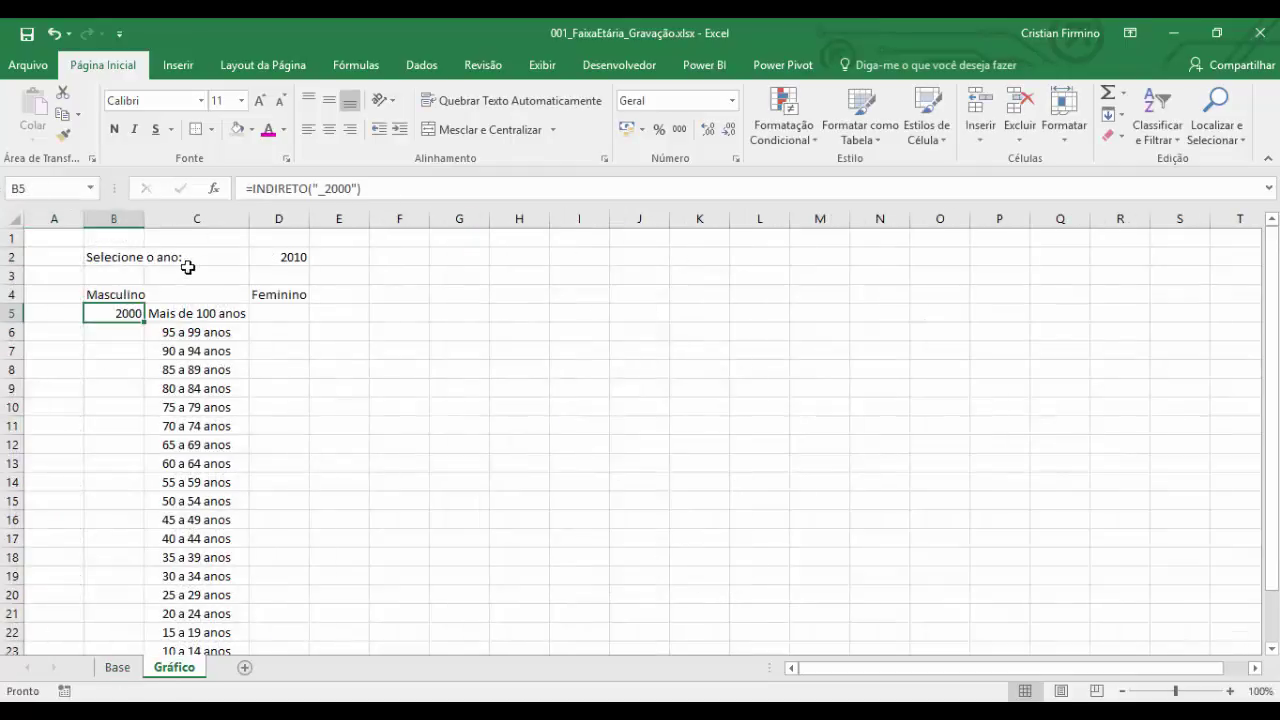
left_click(127, 675)
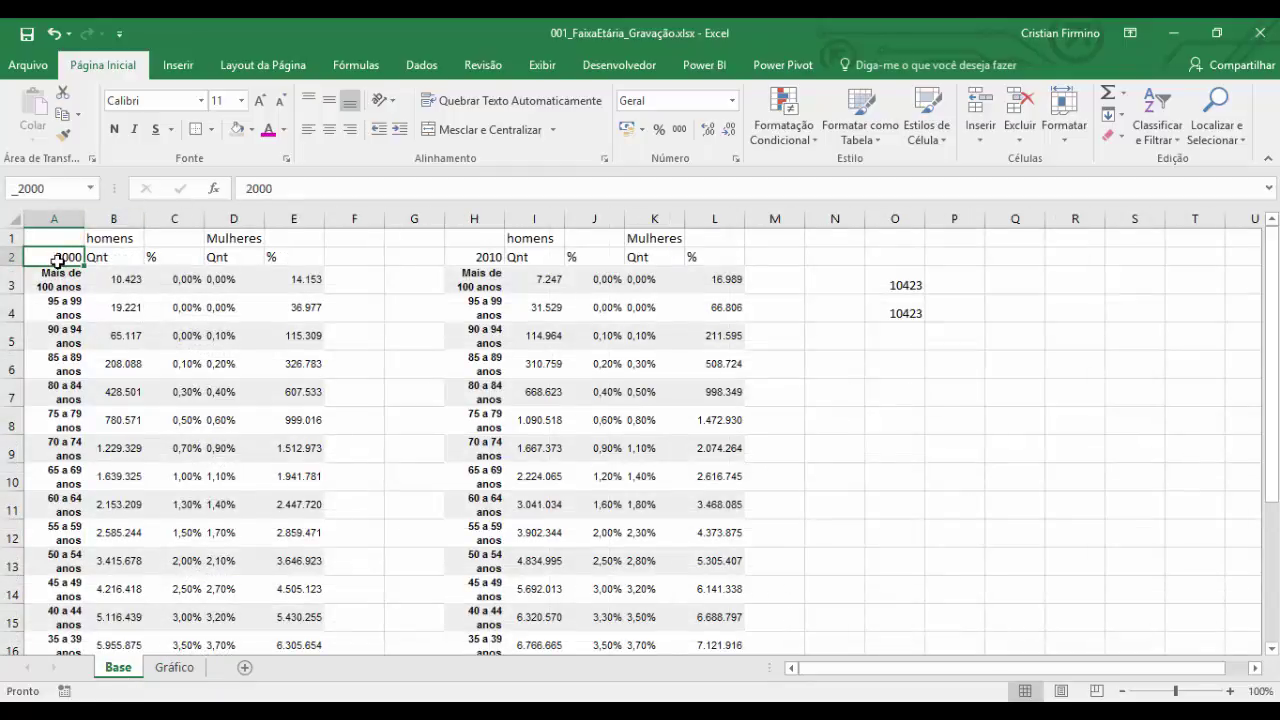
left_click(148, 274)
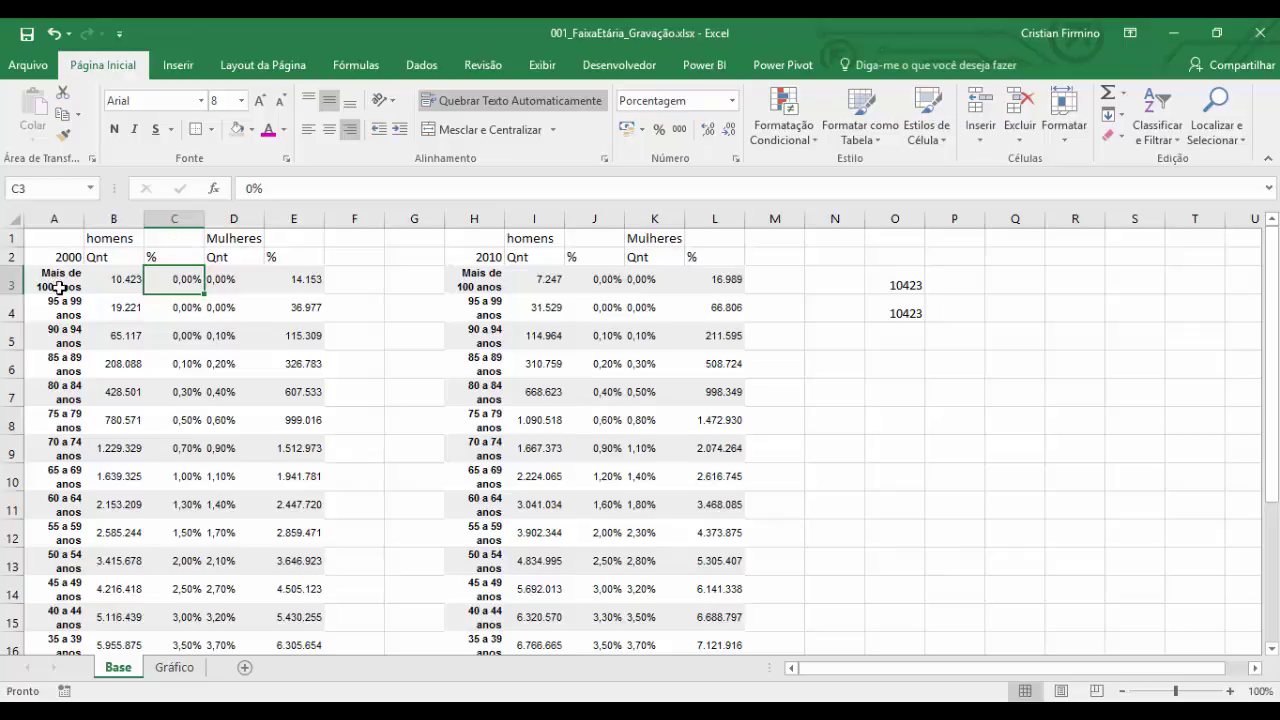
left_click(168, 667)
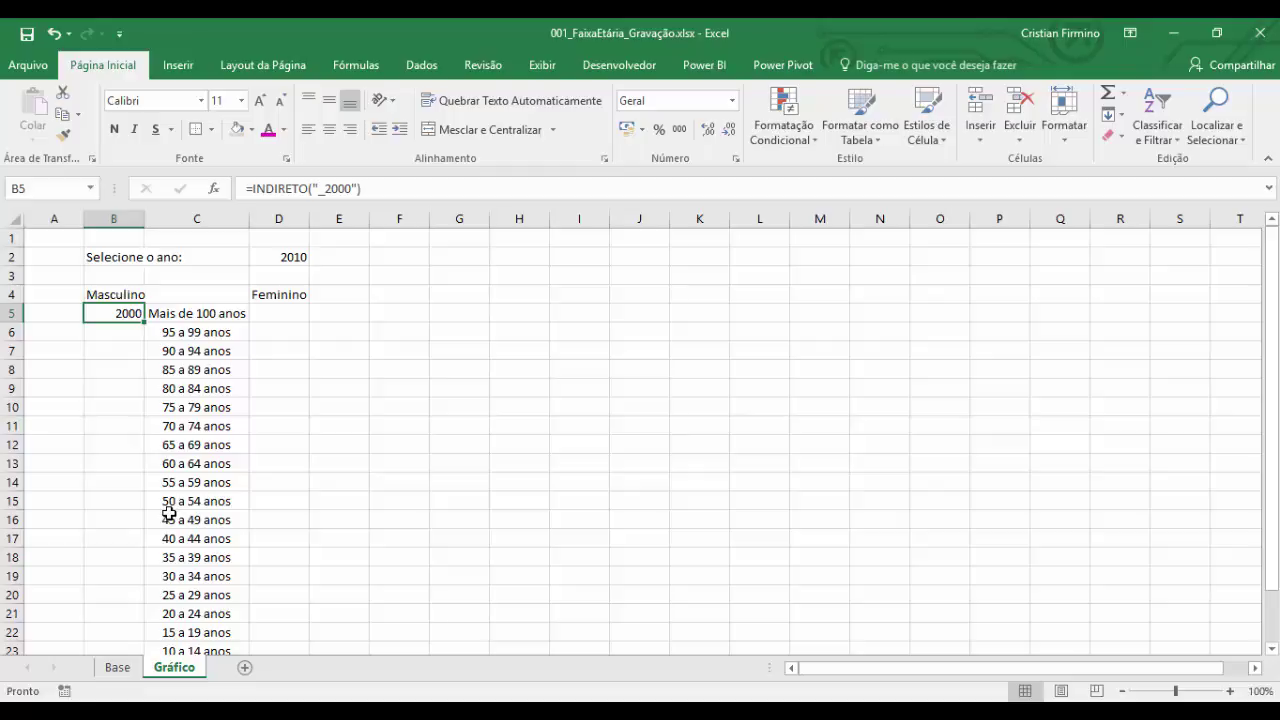
Step: Replace the formula in cell B5 of the Gráfico sheet with =DESLOC(INDIRETO("_"&$D$2);1;3)
type("=in")
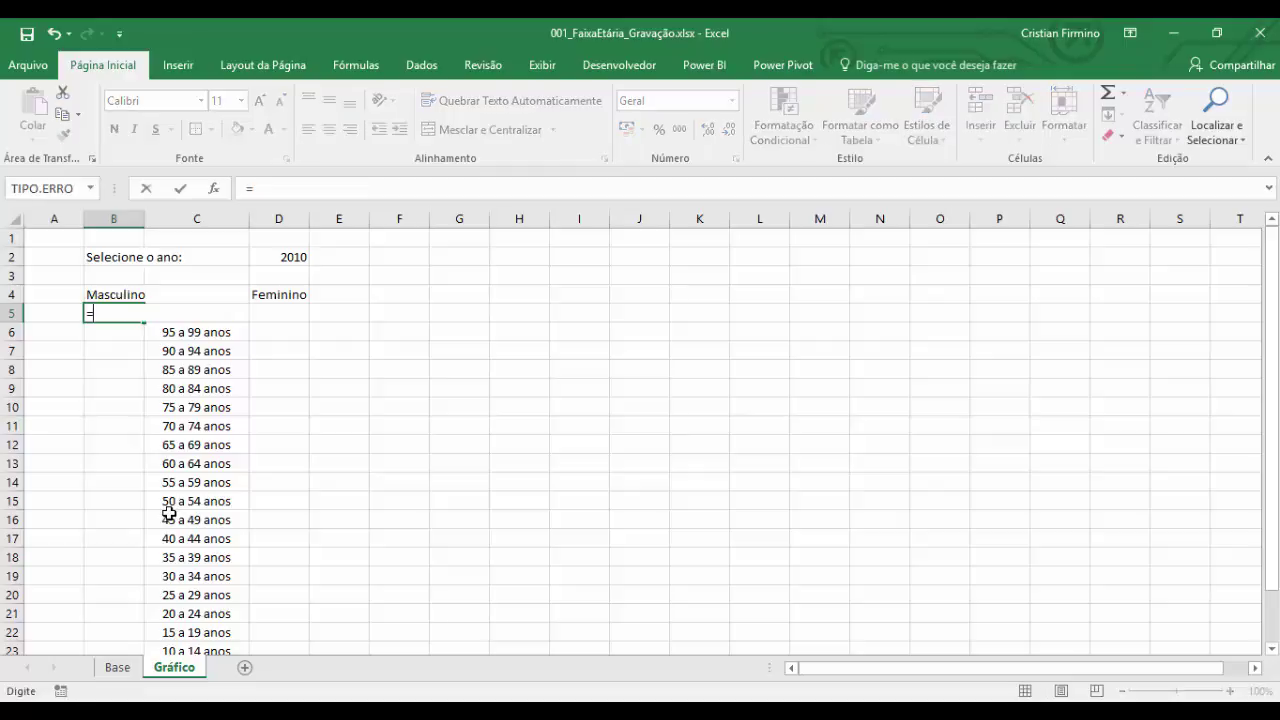
key("BackSpace")
key("BackSpace")
type("des")
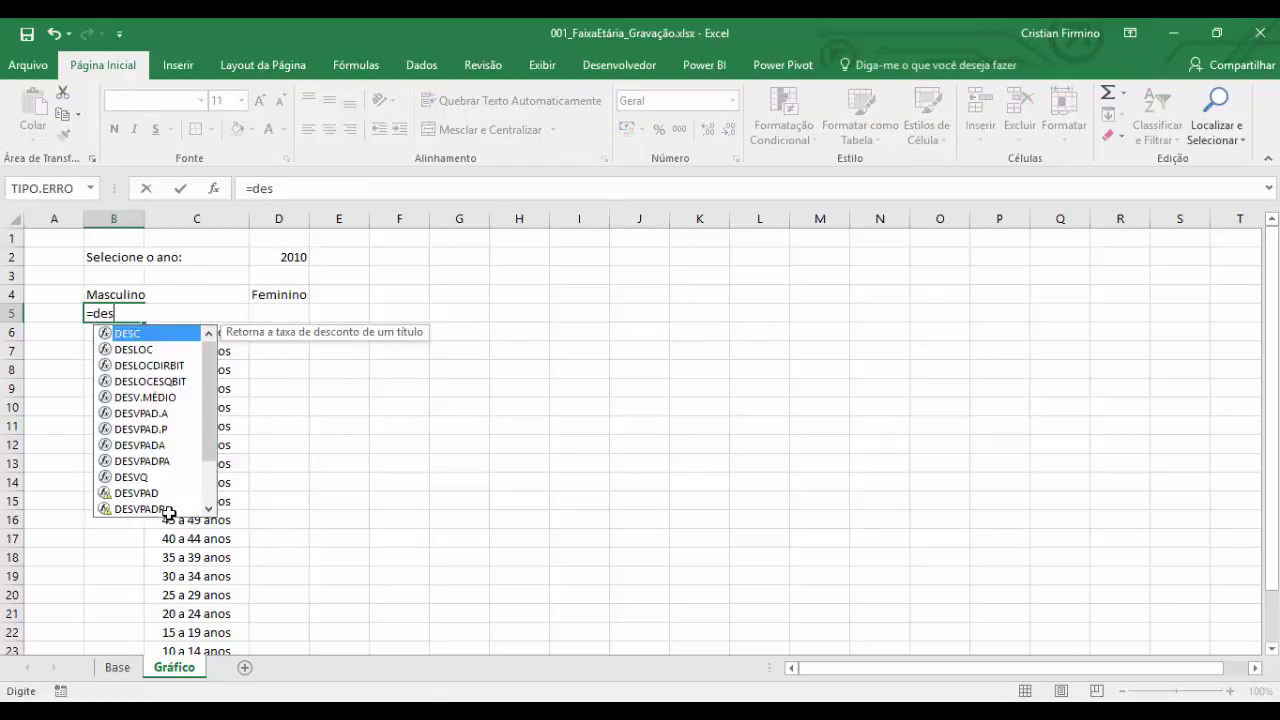
type("l")
key("Tab")
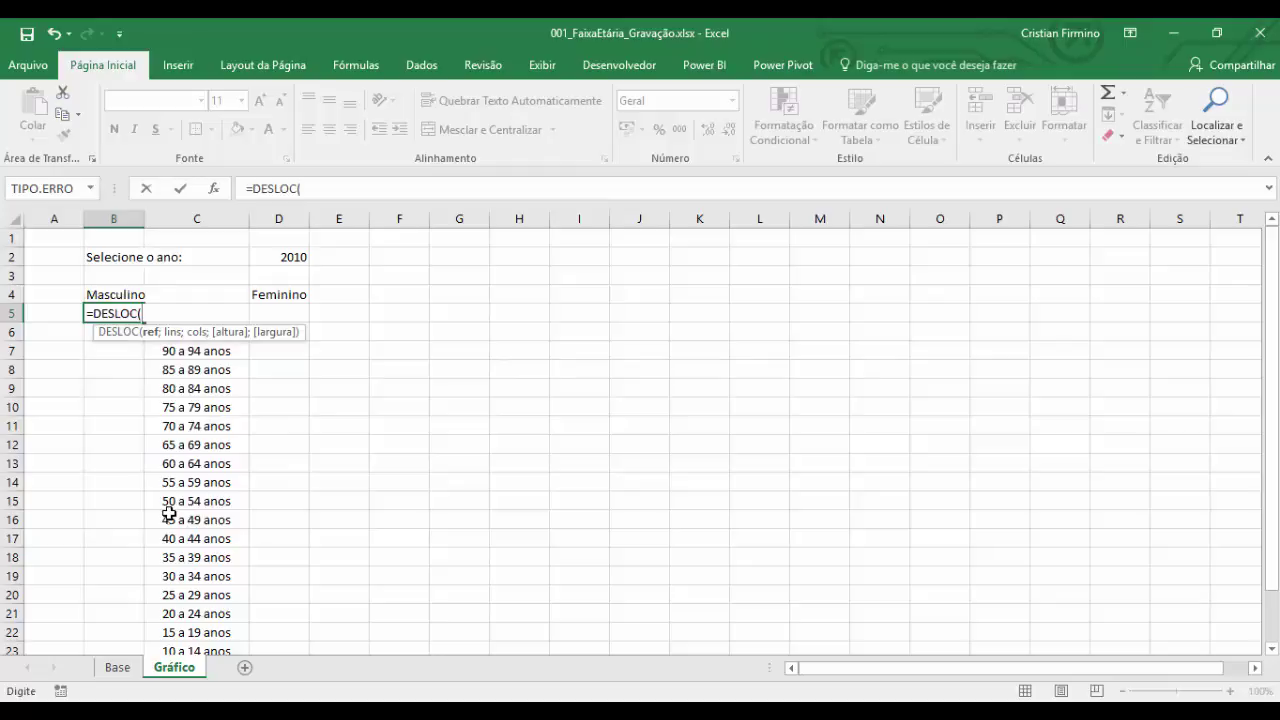
type("ind")
key("Tab")
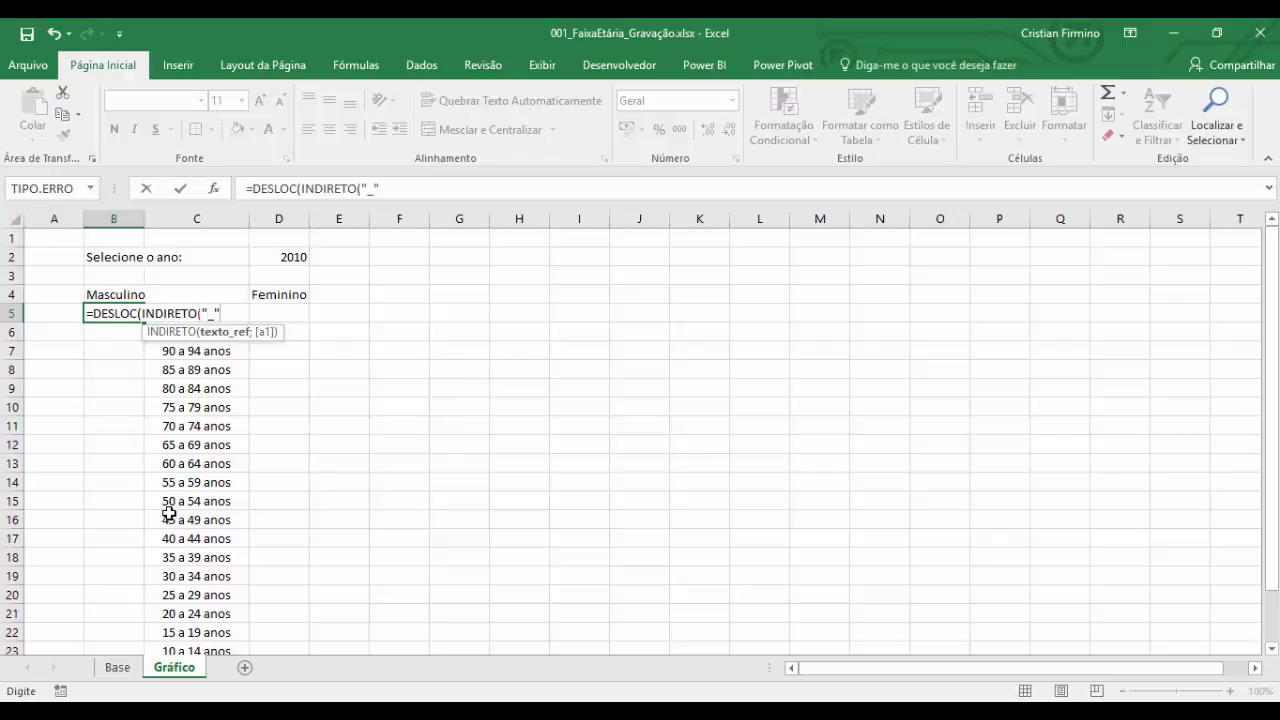
type("\"_\"&")
left_click(289, 256)
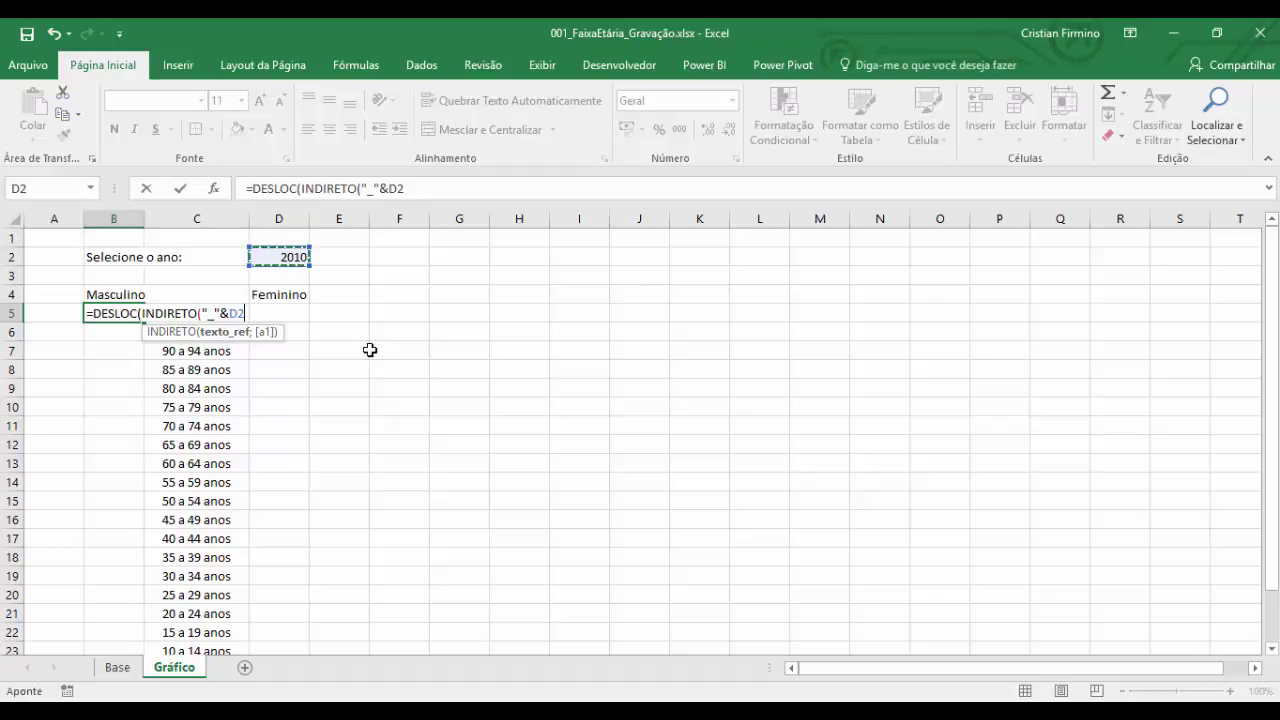
key("F4")
type(")")
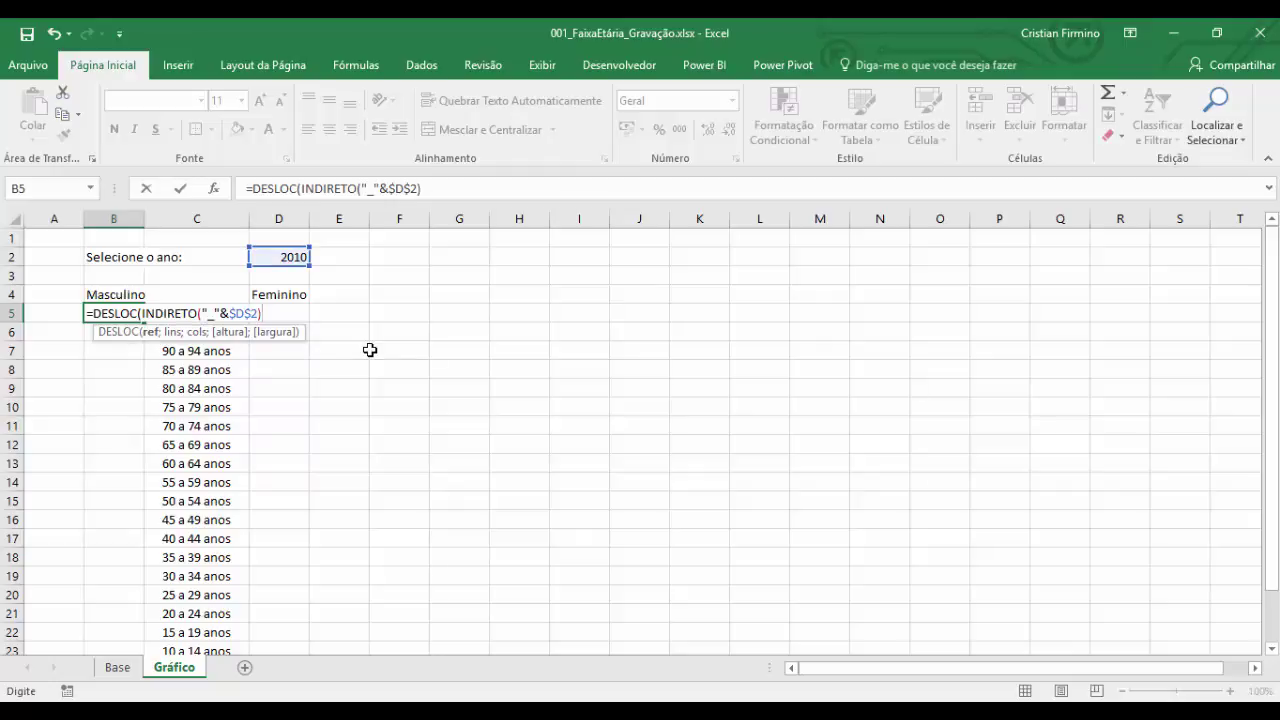
type(";")
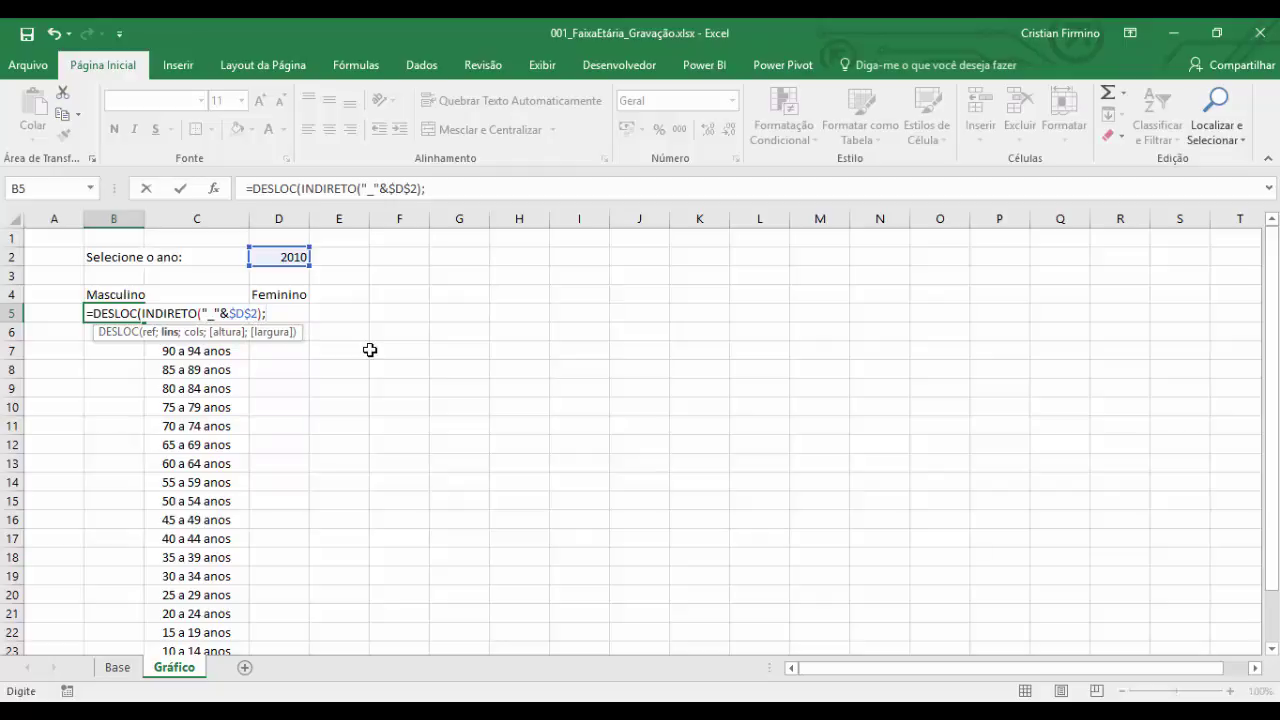
type("1;3)")
key("ctrl+Return")
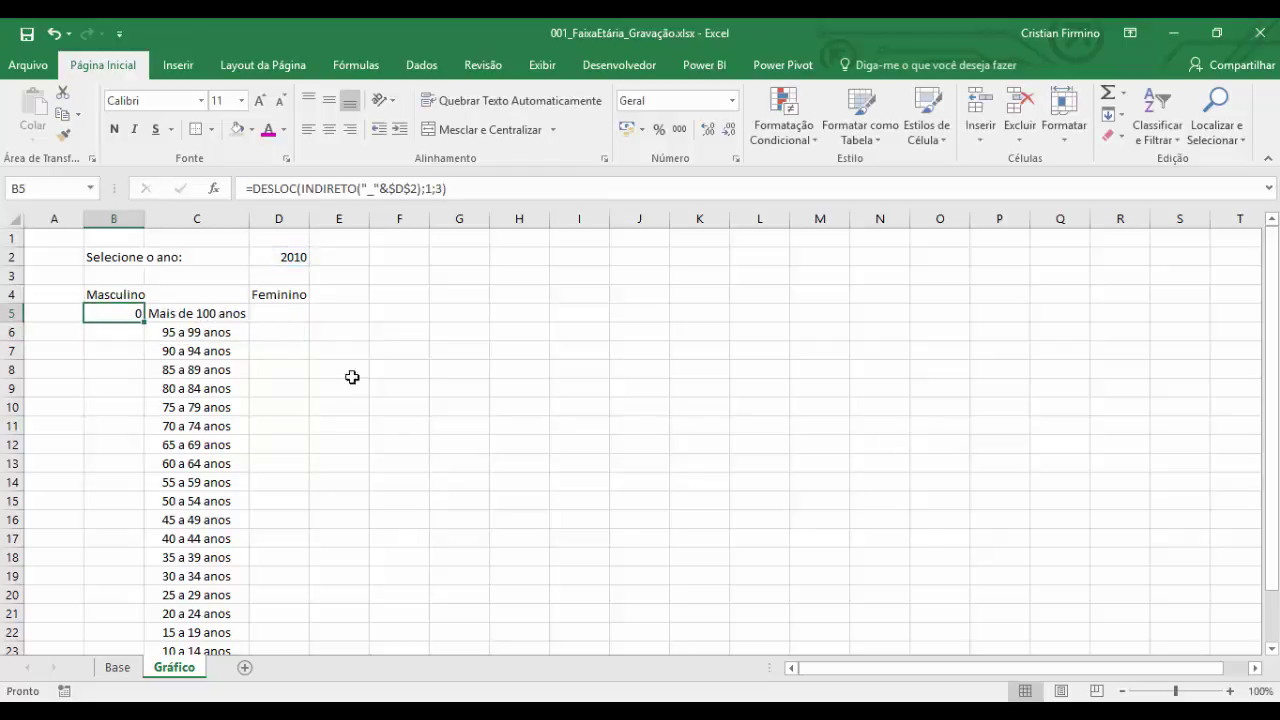
Step: Check the Base sheet and number cells A5 to A8 of the Gráfico sheet as 1, 2, 3 and 4
left_click(114, 666)
left_click(174, 667)
left_click(76, 313)
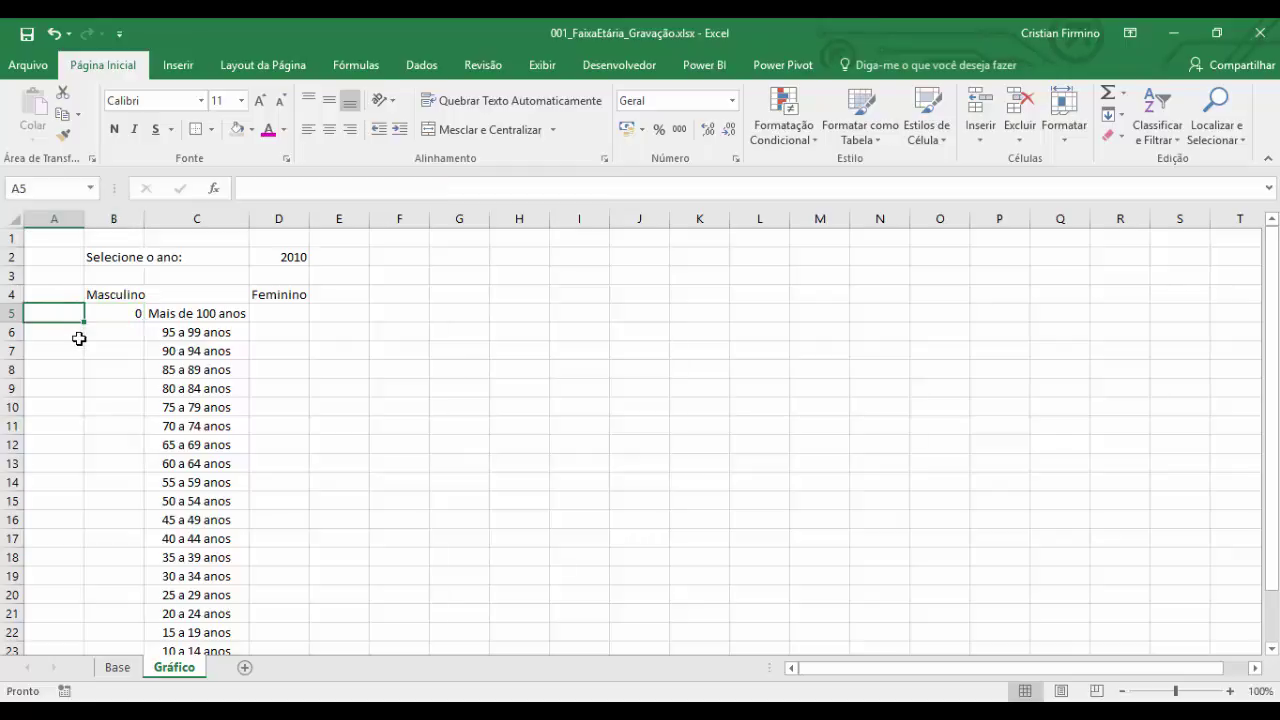
type("1")
key("Return")
type("2")
key("Return")
type("3")
key("Return")
type("4")
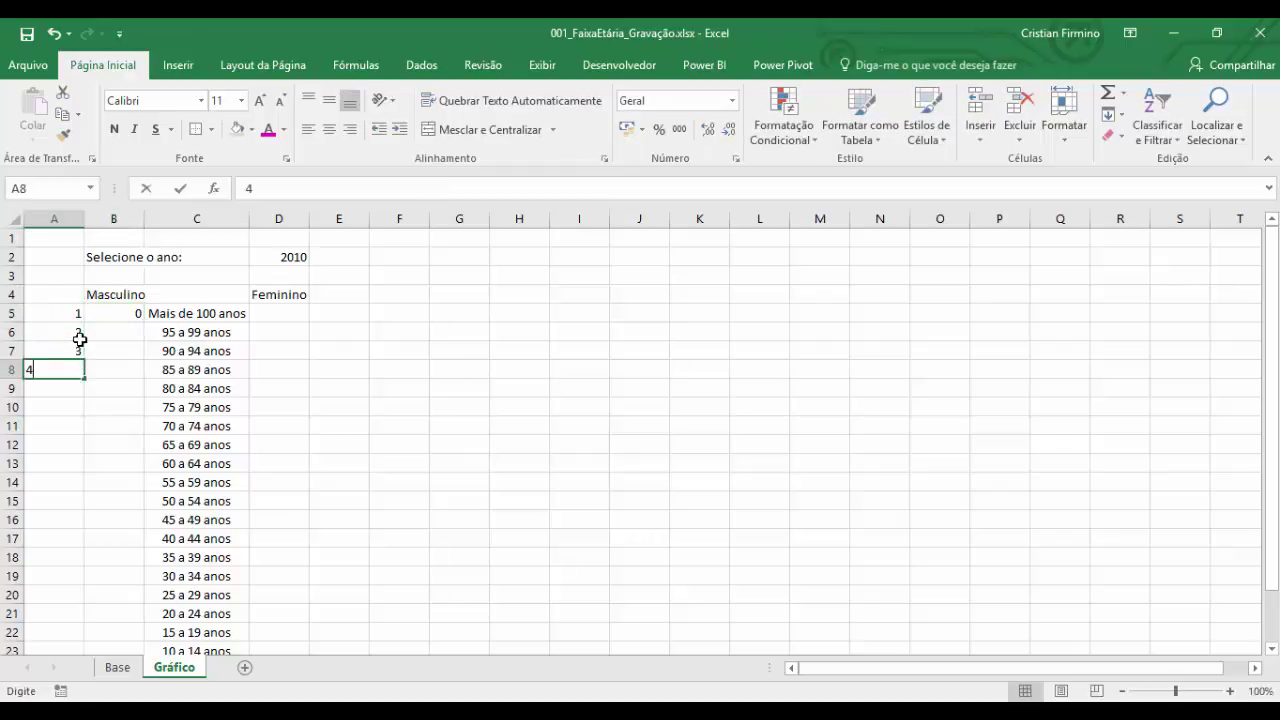
key("Return")
Step: Clear the trial row numbers from cells A5:A8 beside the Masculino column
key("Up")
key("Up")
key("Up")
key("Up")
key("Right")
key("Left")
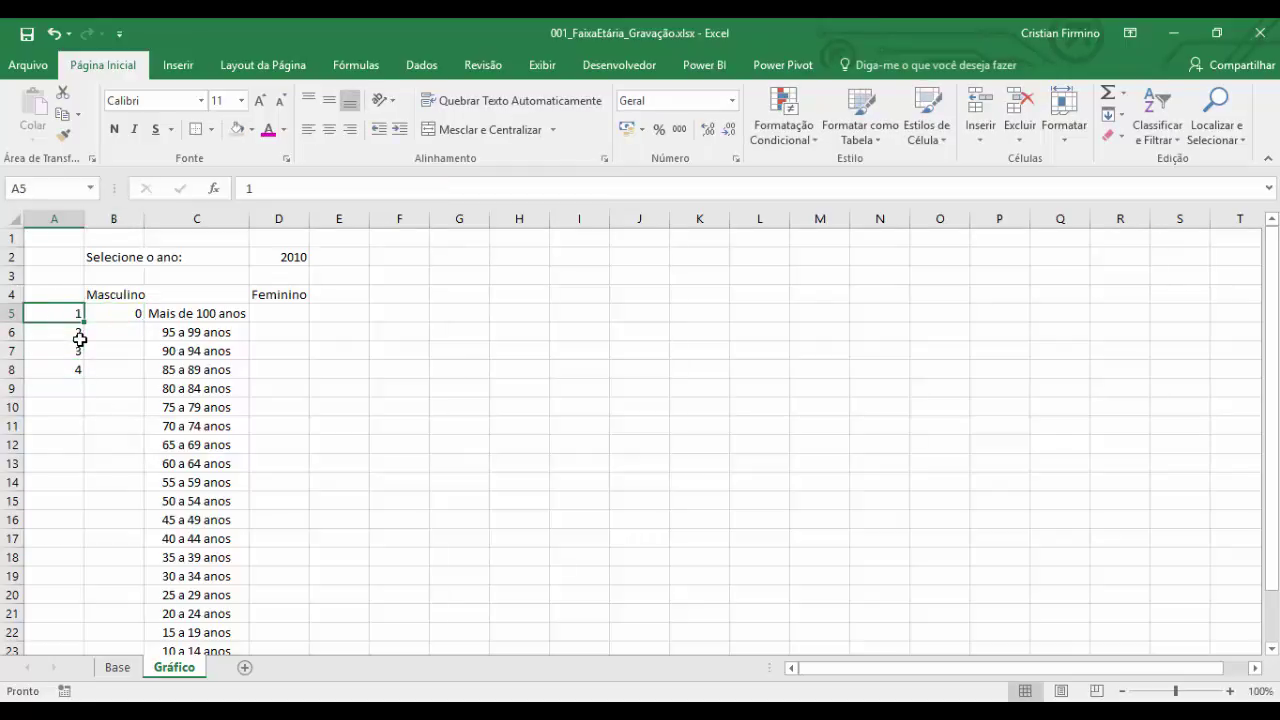
key("shift+Down")
key("shift+Down")
key("shift+Down")
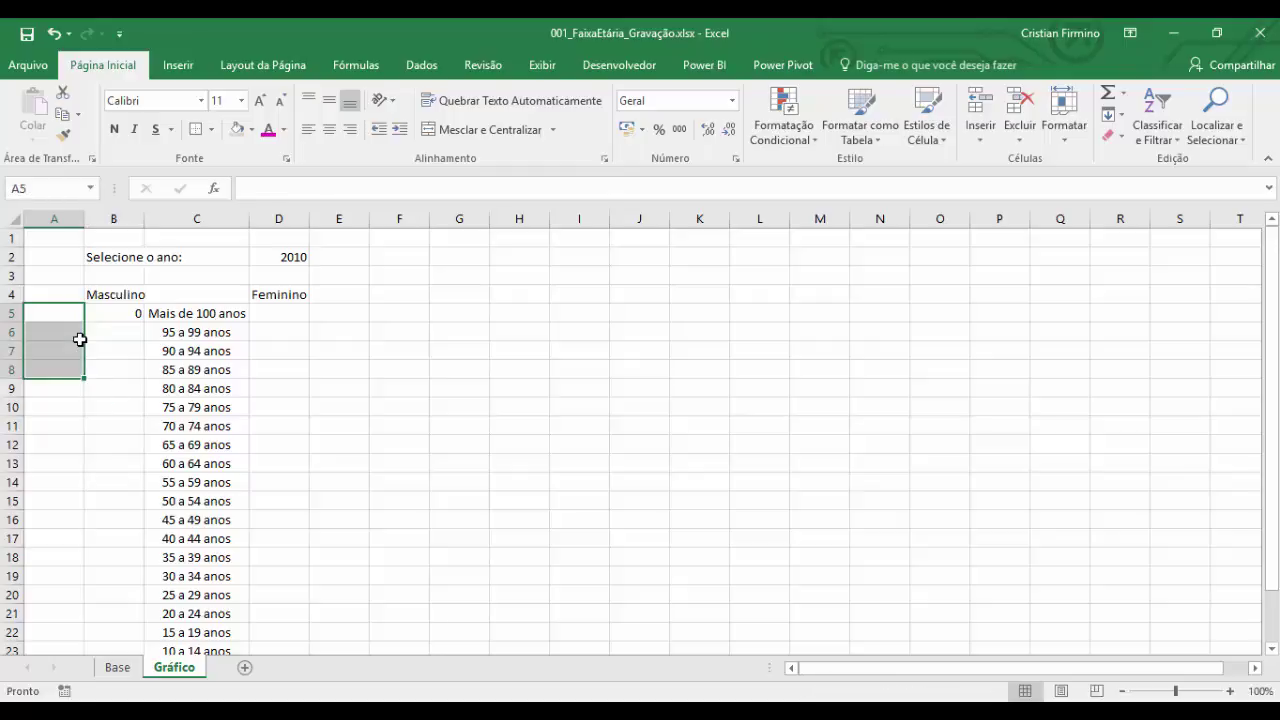
key("Delete")
key("Right")
Step: Enter the test formula =LINS(E5) in cell F5 of the Gráfico sheet
left_click(420, 312)
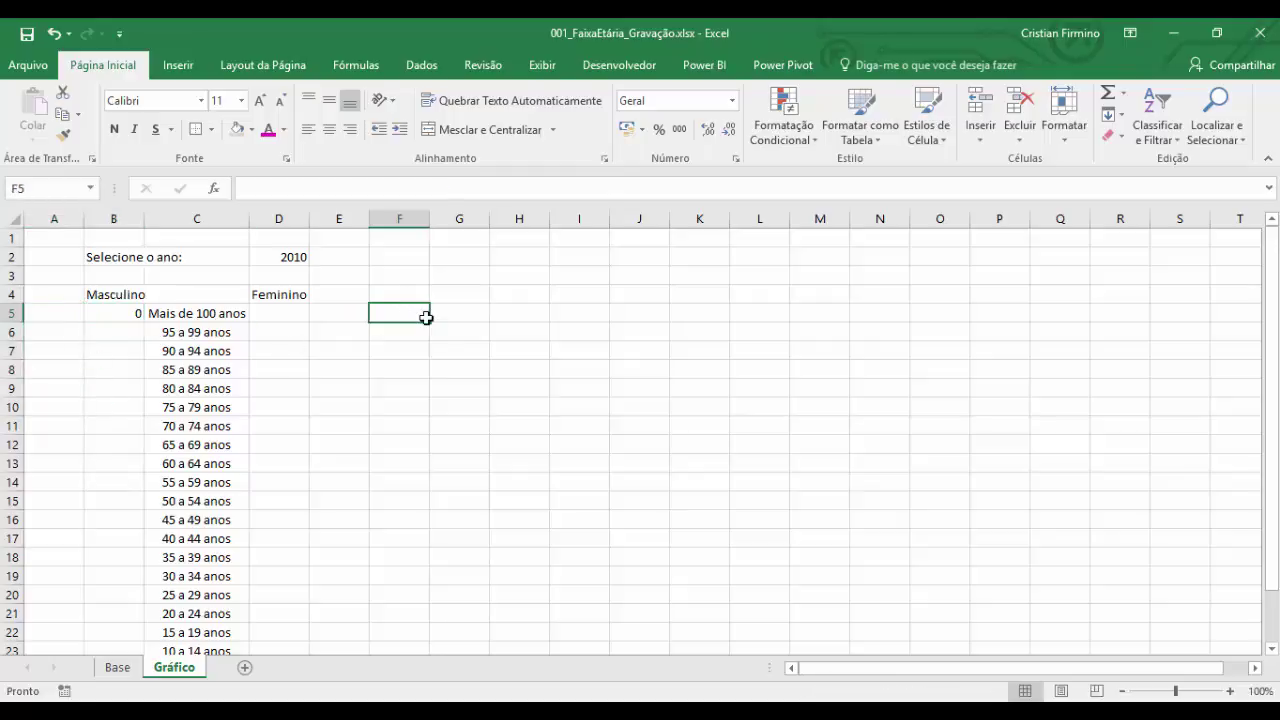
type("=lins")
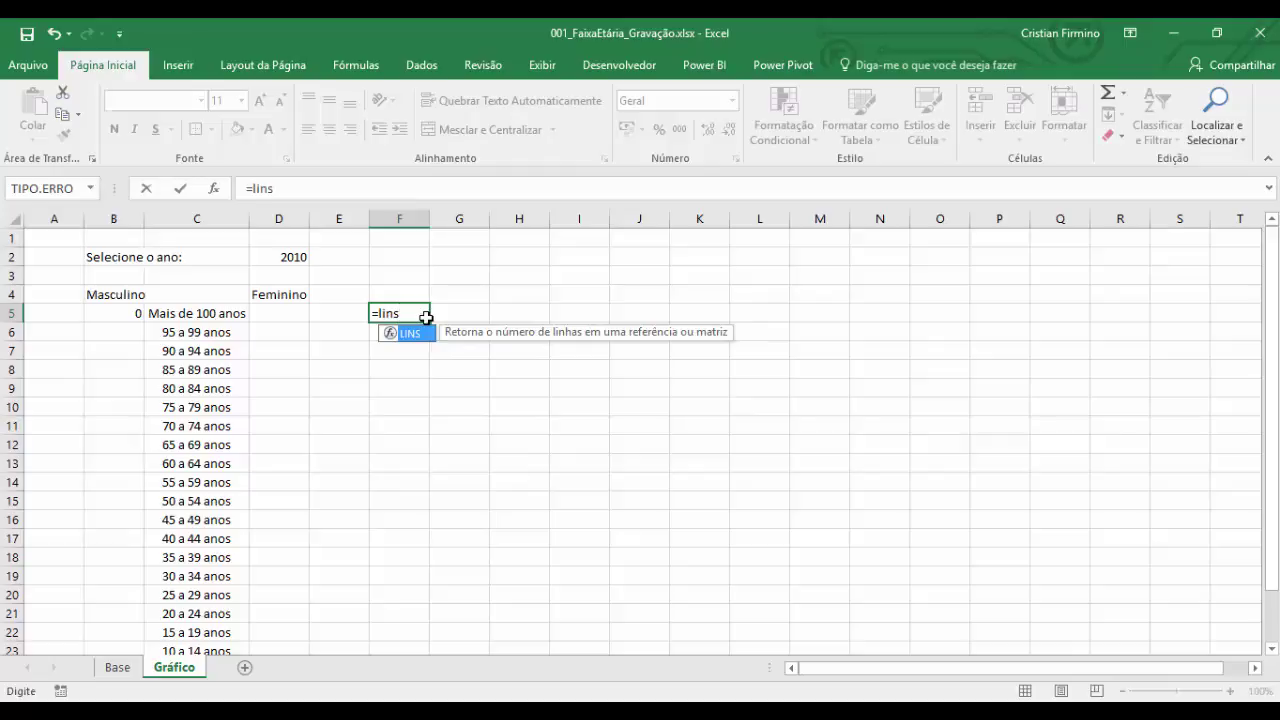
key("Tab")
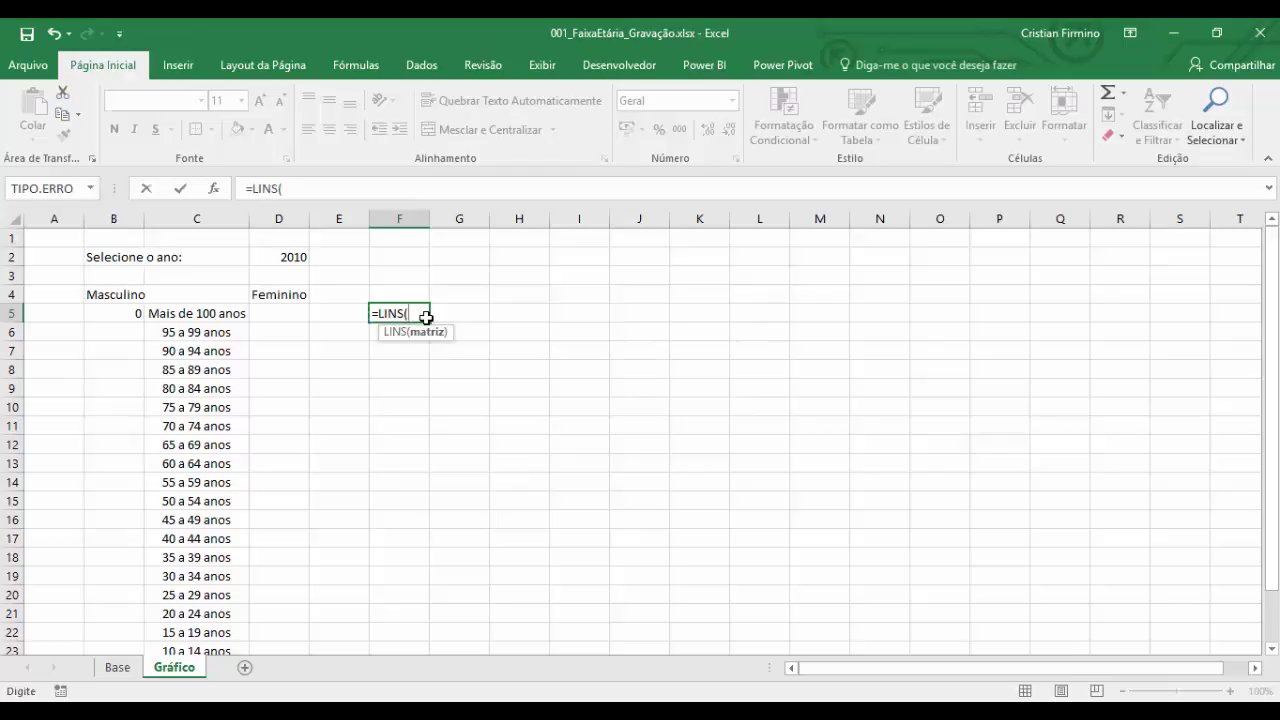
key("Left")
key("ctrl+Return")
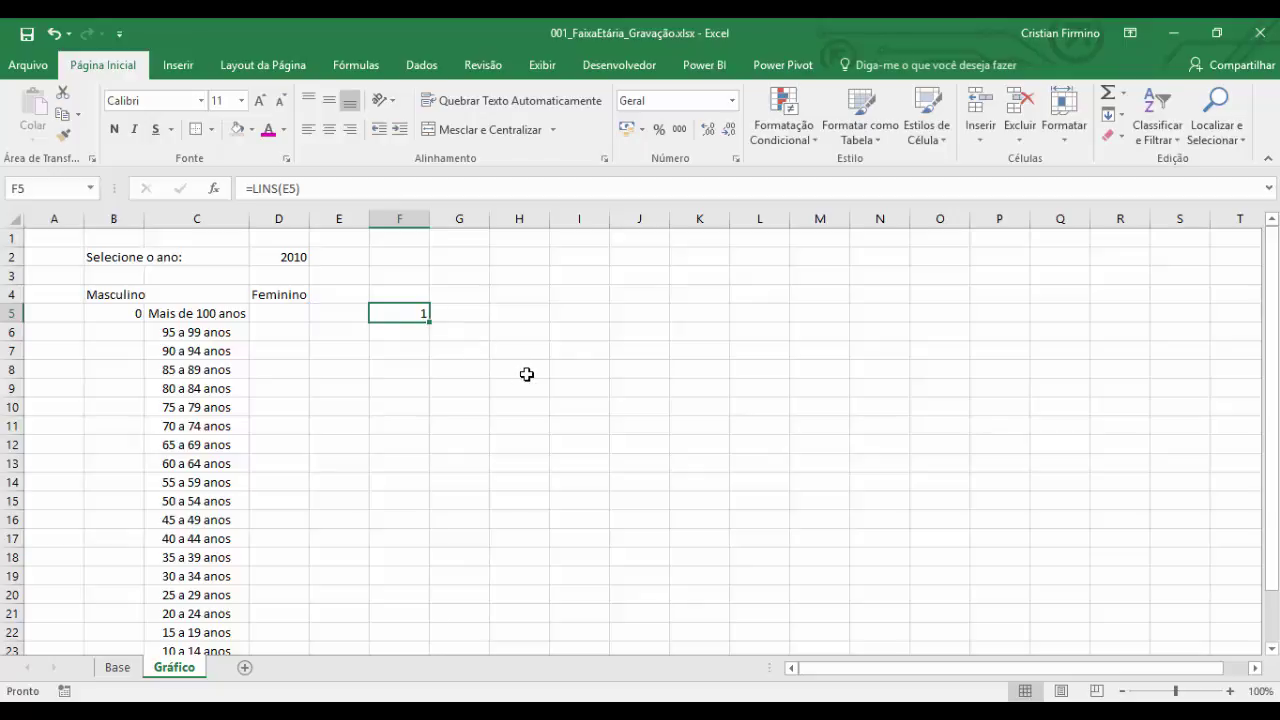
Step: Replace the test formula in cell F5 with =LINS(E5:E6) to count a two-row range
type("=lins")
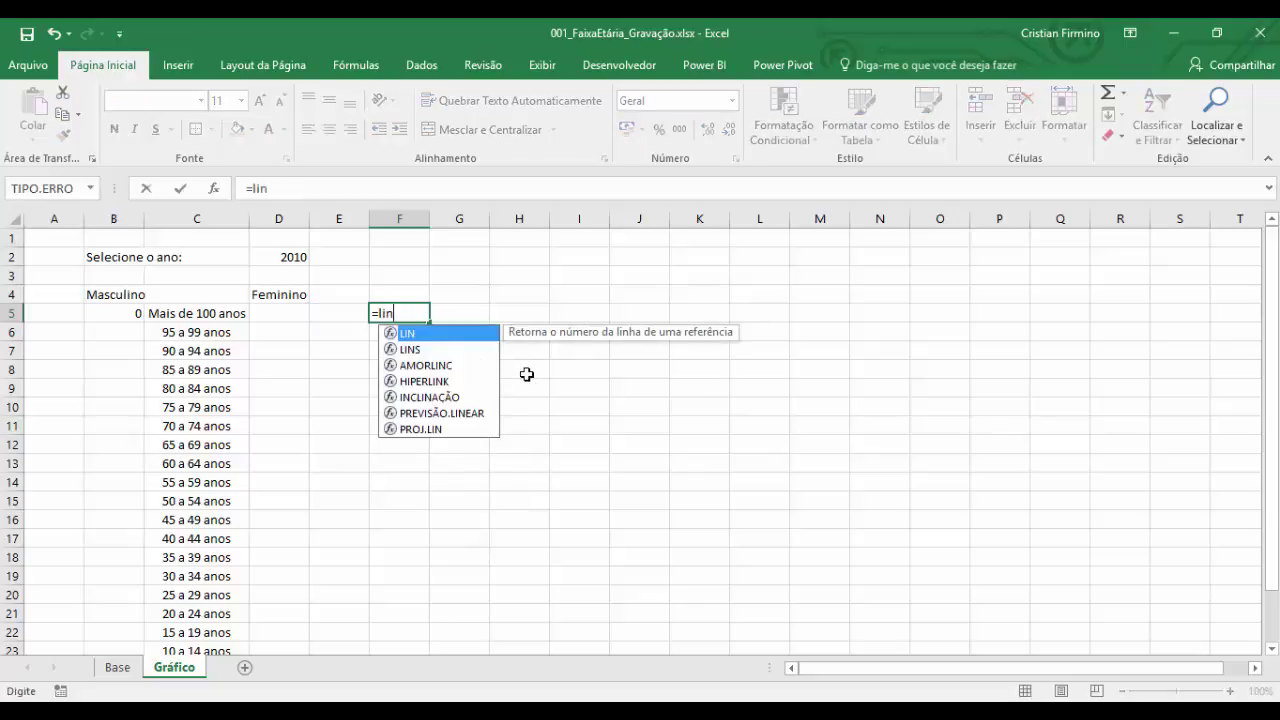
key("Tab")
key("Left")
key("shift+Down")
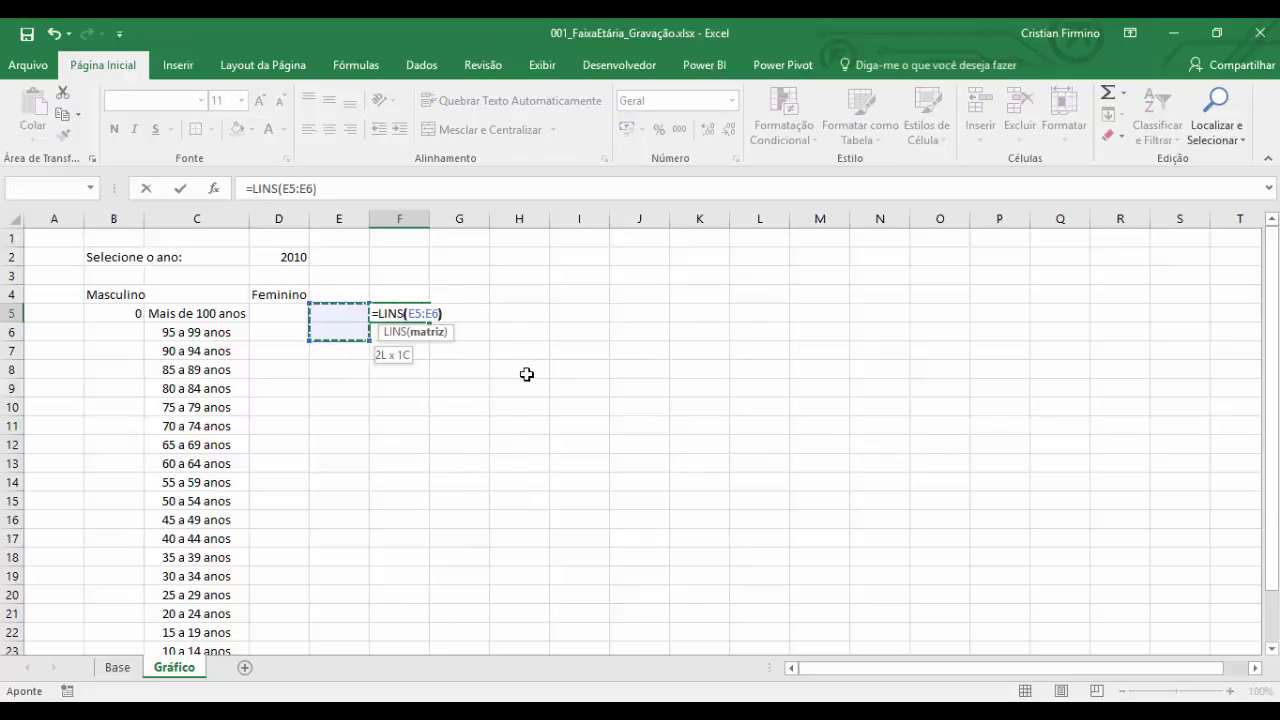
key("Return")
key("Up")
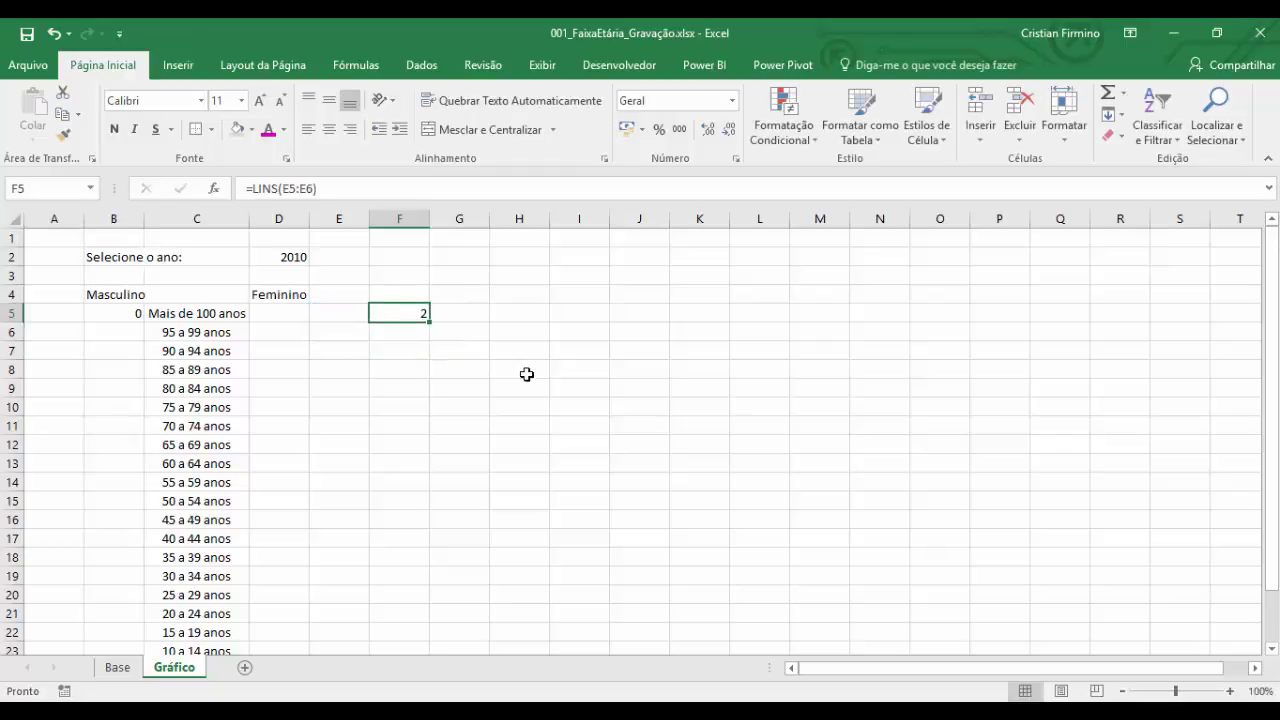
Step: Enter the expanding-range formula =LINS($C$5:C5) in cell A5, beside the first Masculino cell
key("Left")
key("Left")
key("Left")
key("Left")
key("Left")
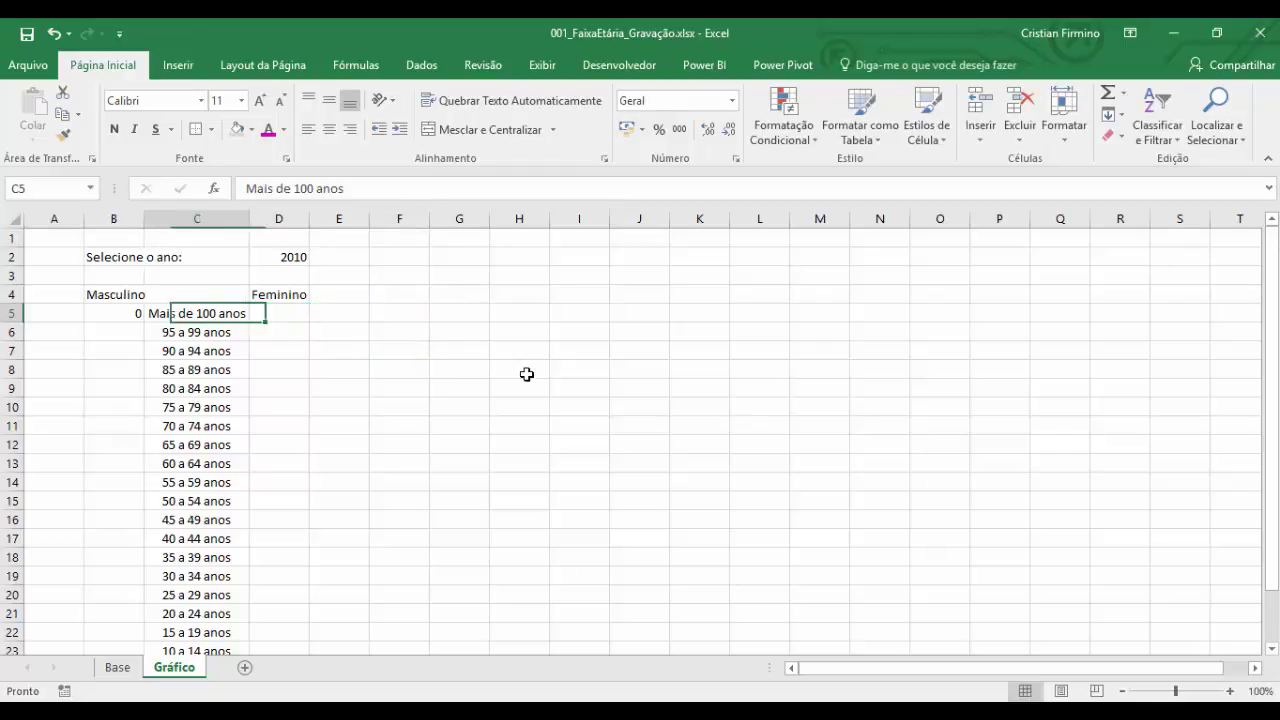
type("=")
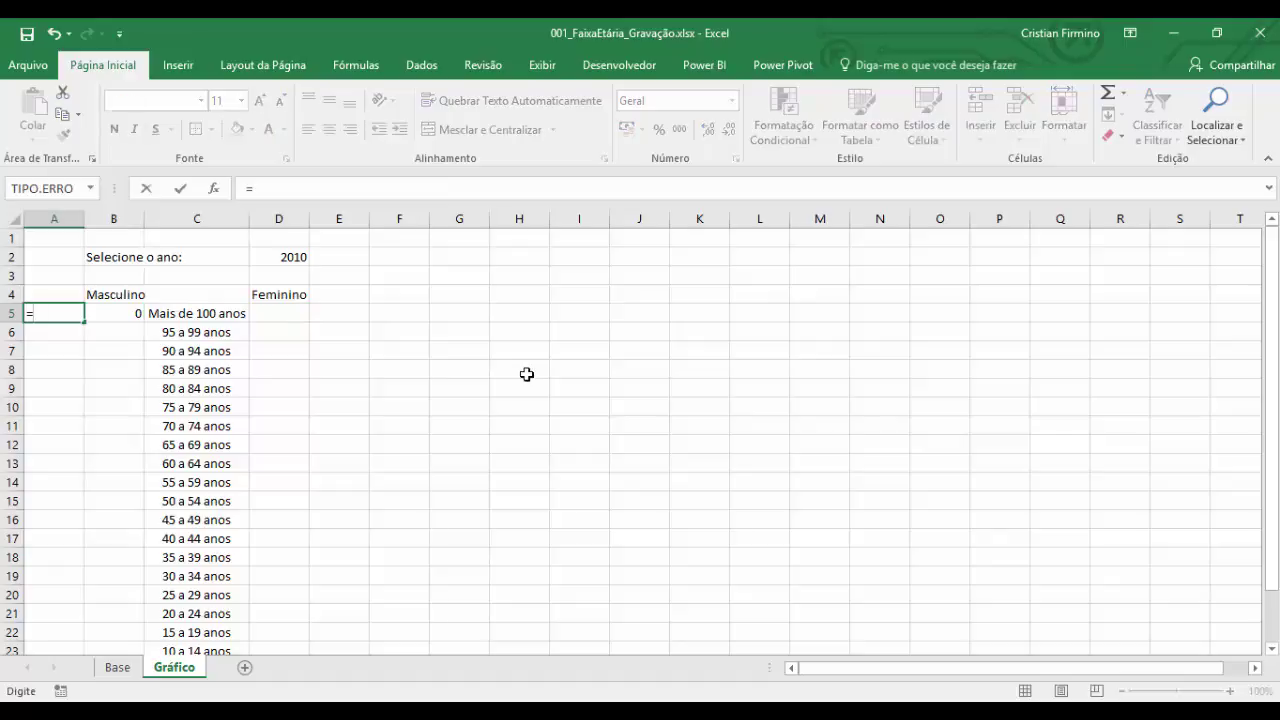
type("lins")
key("Tab")
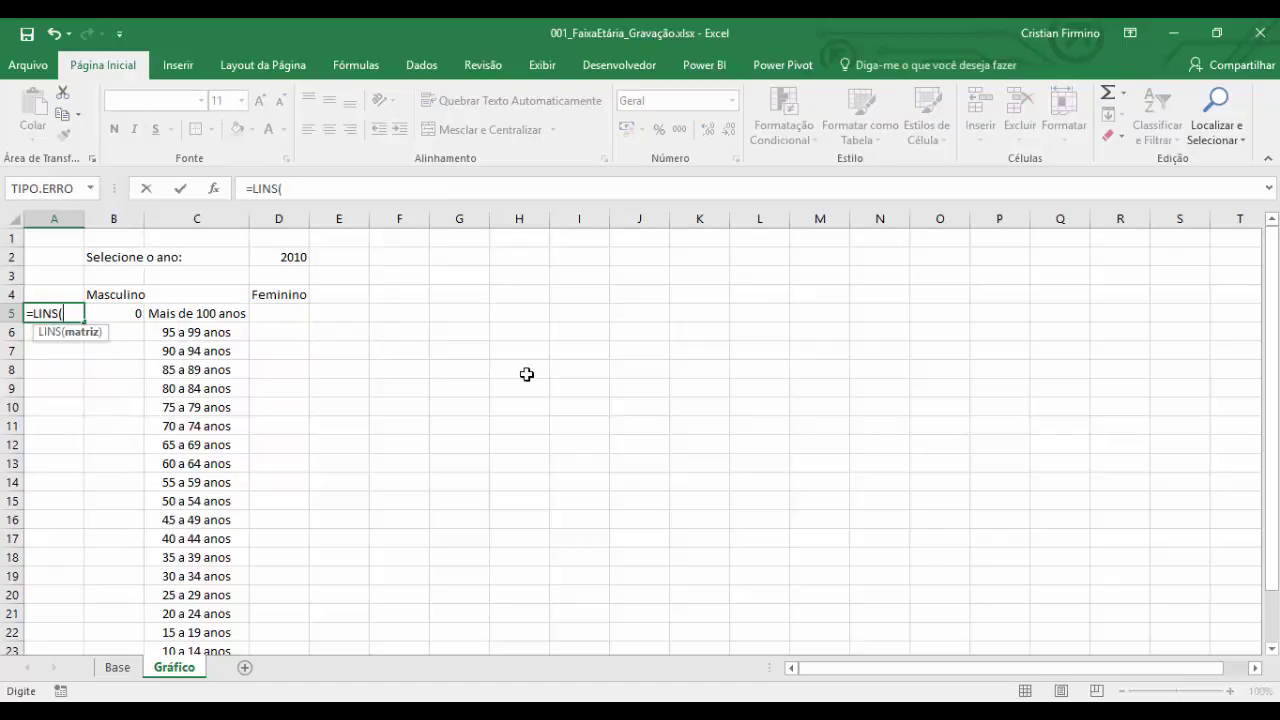
key("Right")
key("Right")
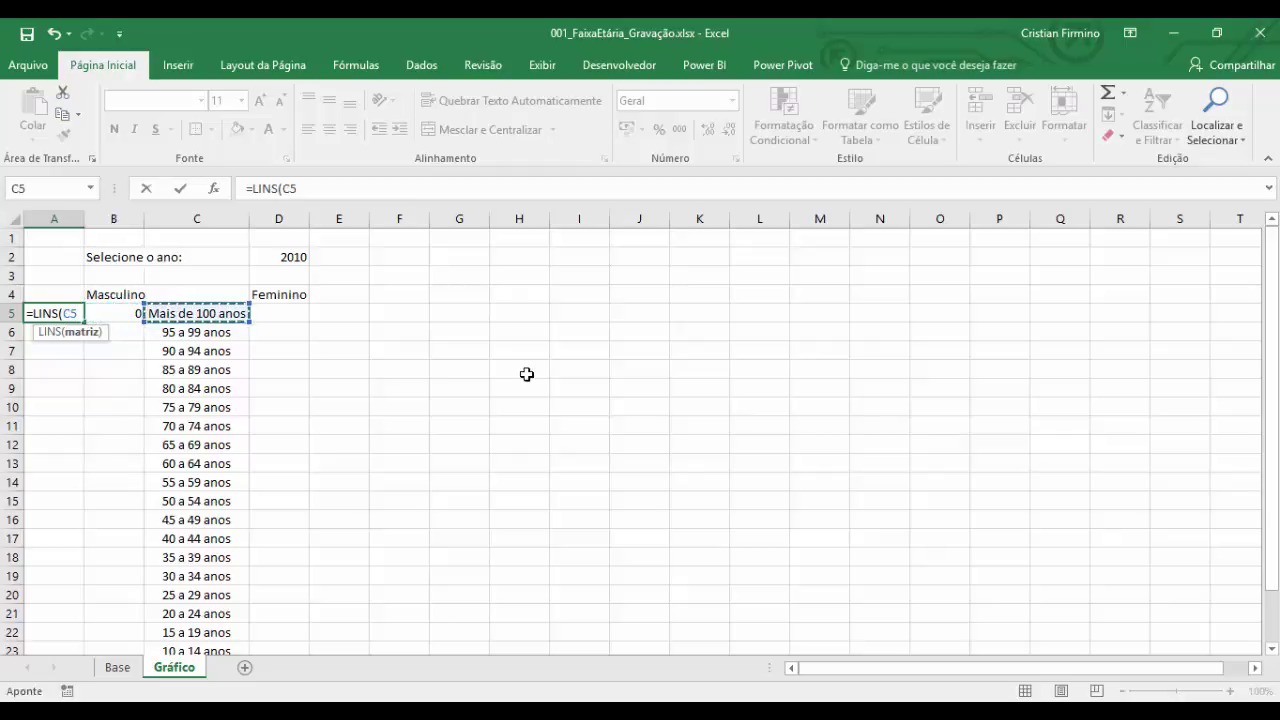
key("F4")
type(":C5")
key("ctrl+Return")
Step: Fill the LINS formula from A5 down through A17, and clear the filled range A5:A17
left_click_drag(84, 318, 71, 546)
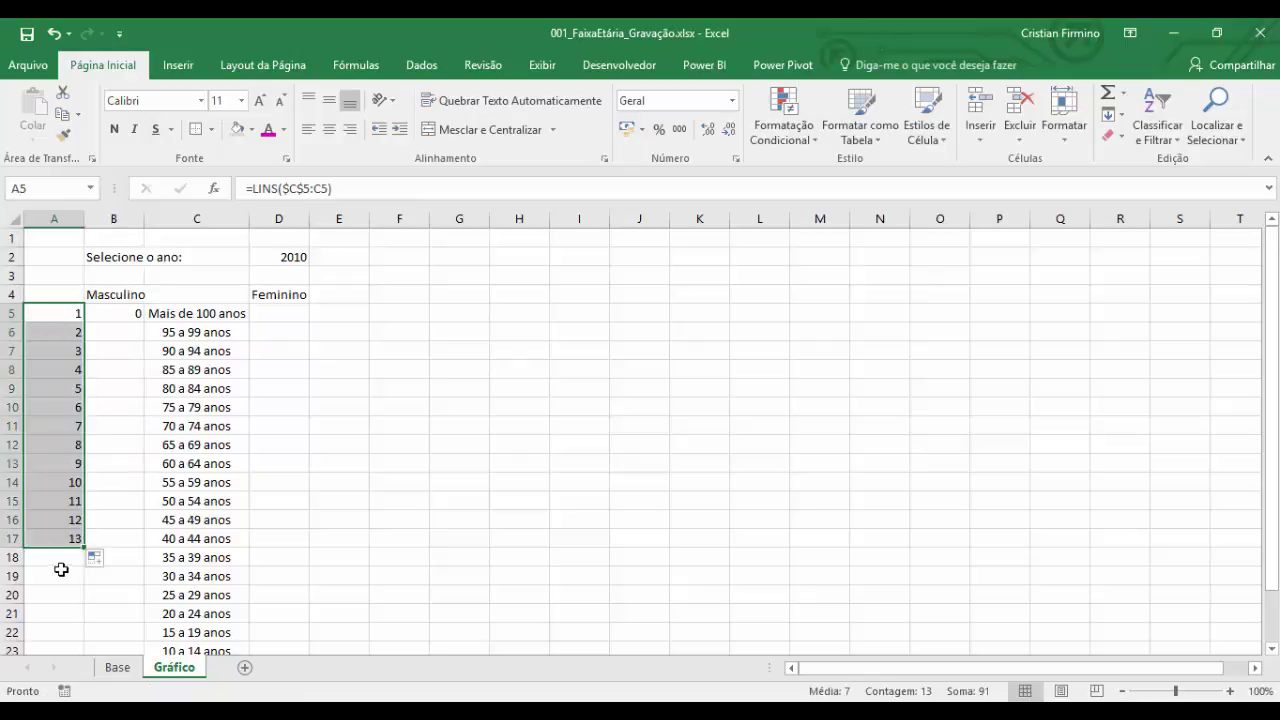
key("Delete")
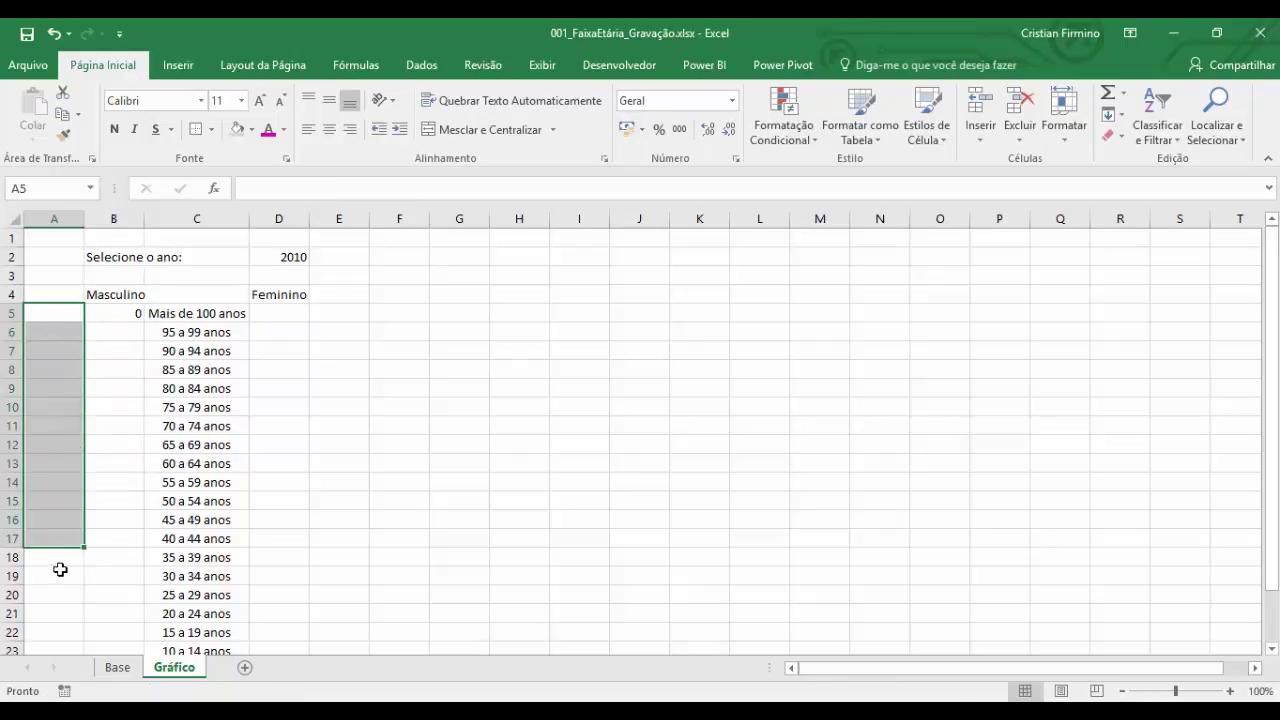
Step: Replace the row offset in B5's DESLOC formula with LINS($C$5:C5), keeping the column offset of 3
left_click(141, 314)
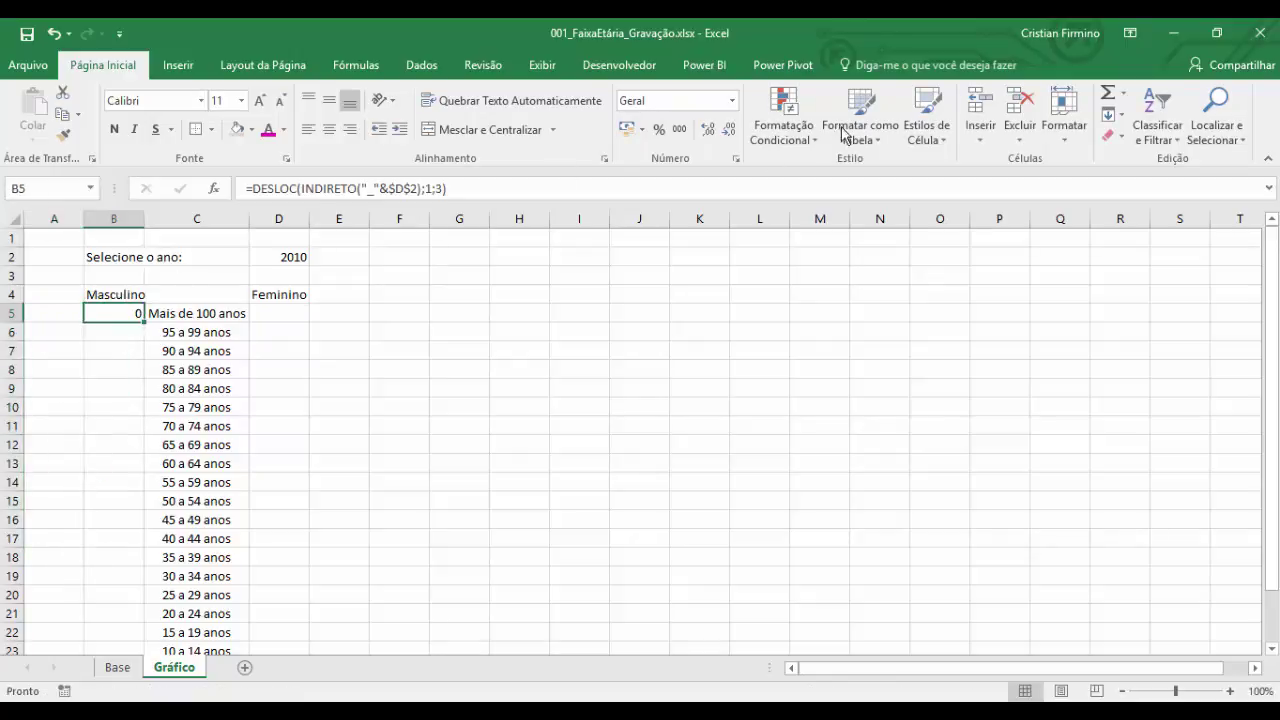
left_click(424, 186)
key("Delete")
type("LINS(")
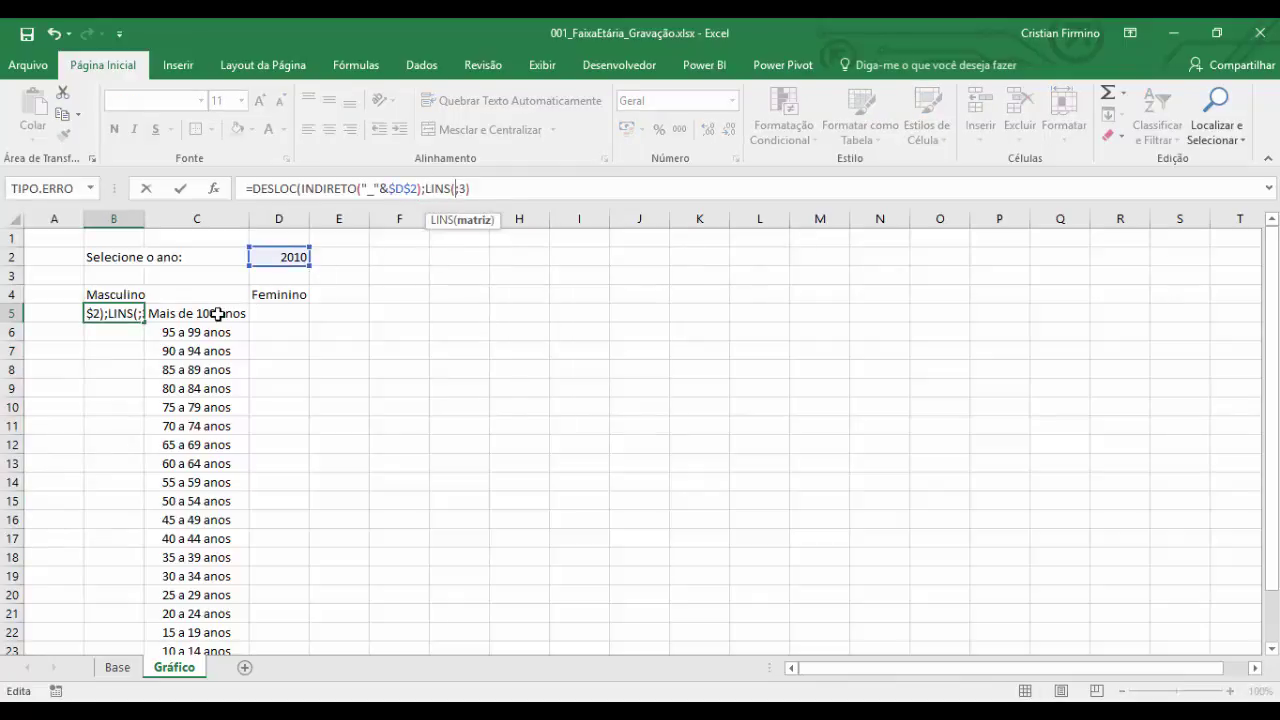
left_click(218, 314)
type(":)")
left_click(464, 189)
key("F4")
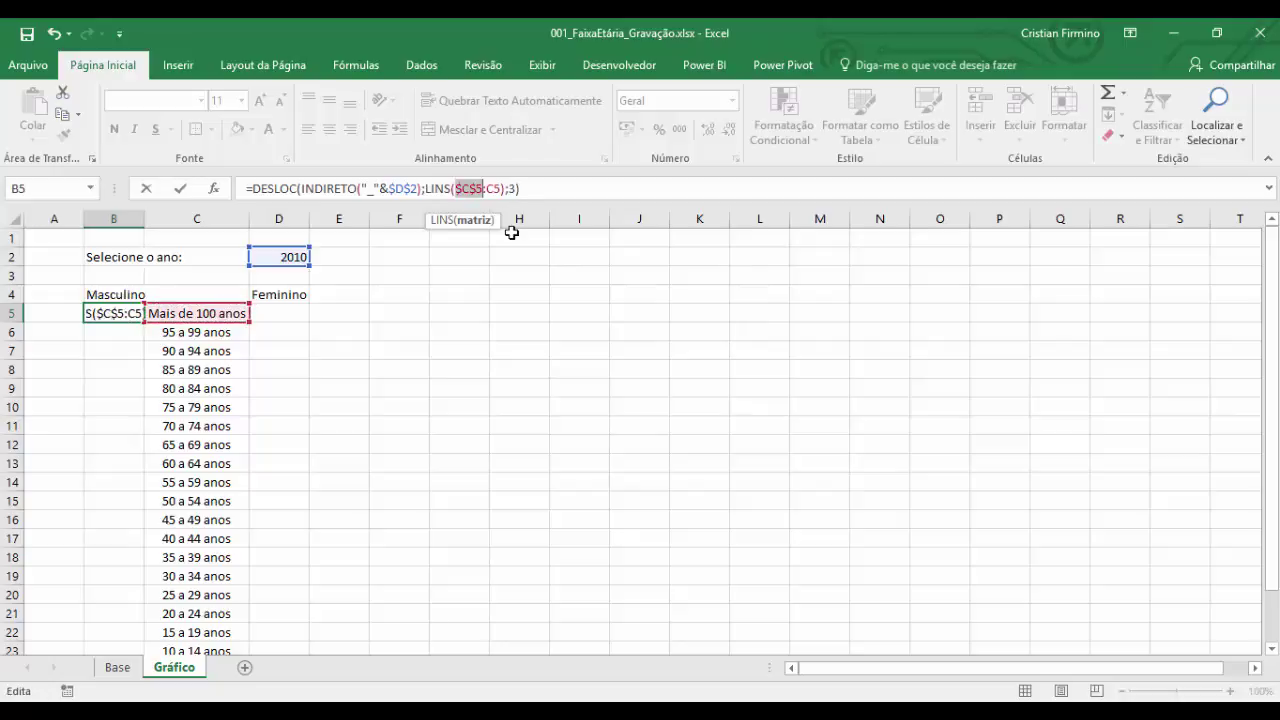
key("ctrl+Return")
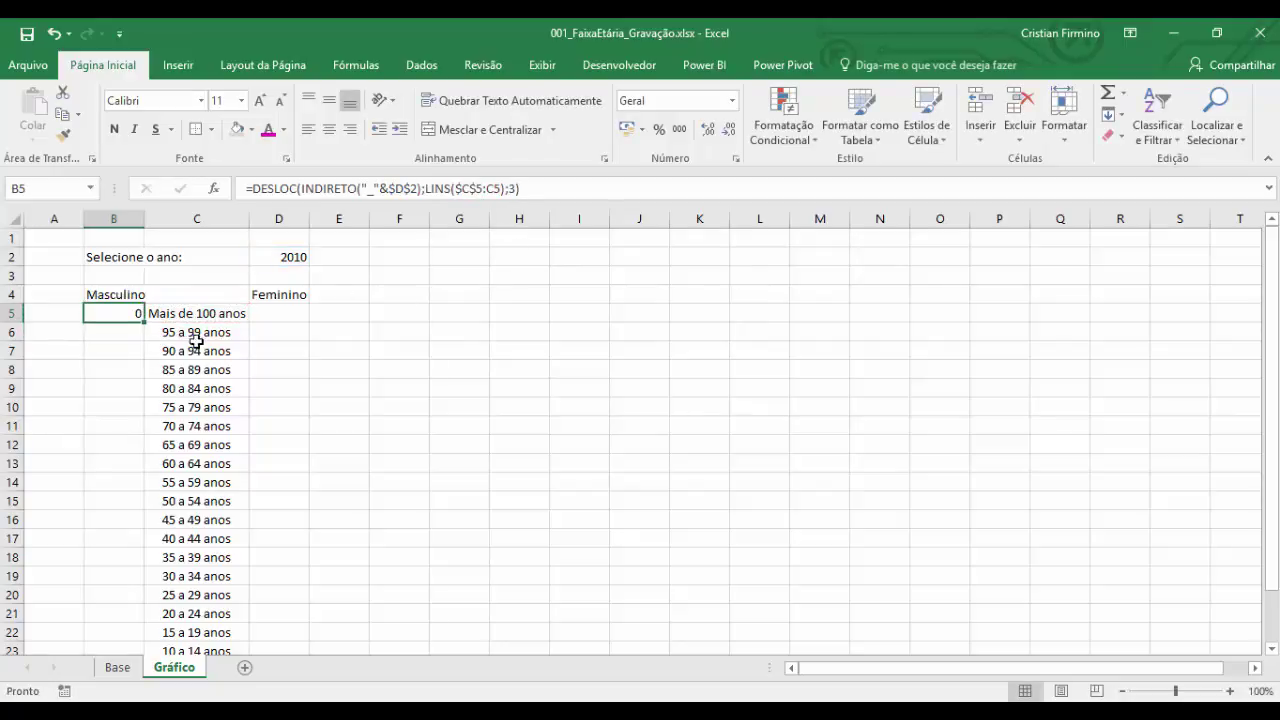
Step: Fill the DESLOC formula from B5 down through B25 and check the Masculino values against the Base sheet
double_click(144, 321)
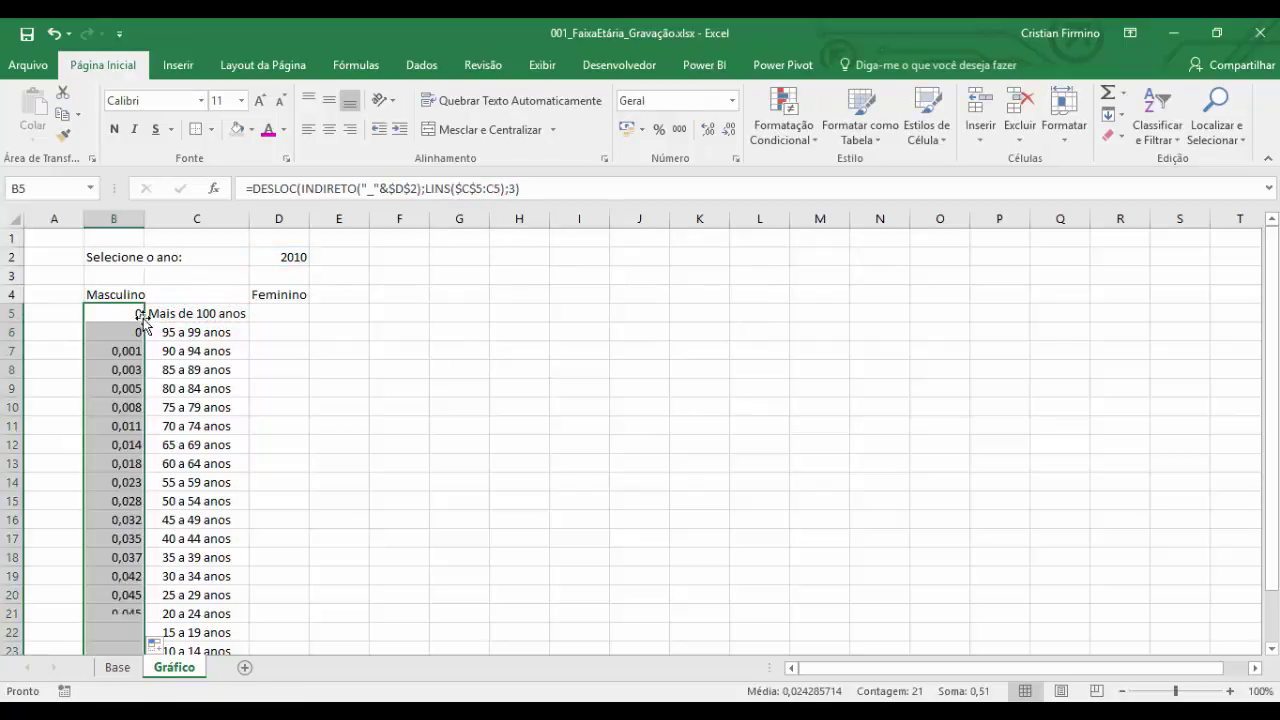
scroll(113, 400, "down", 1)
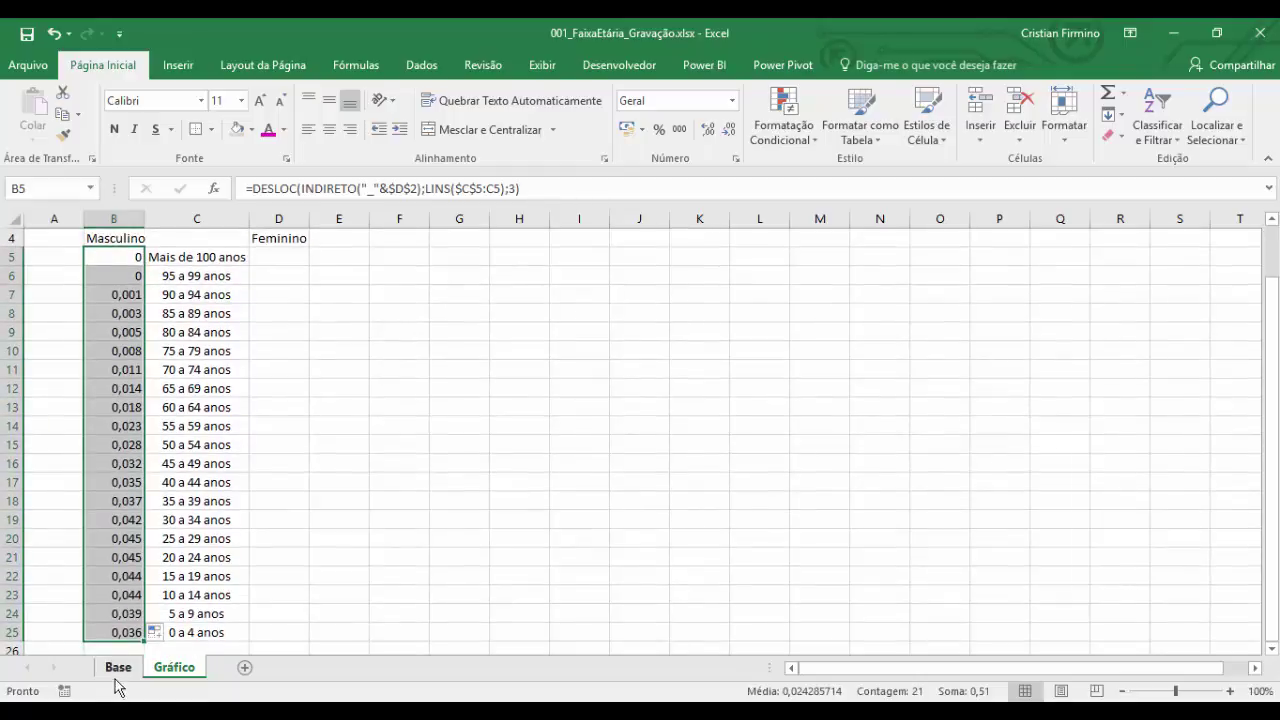
left_click(117, 667)
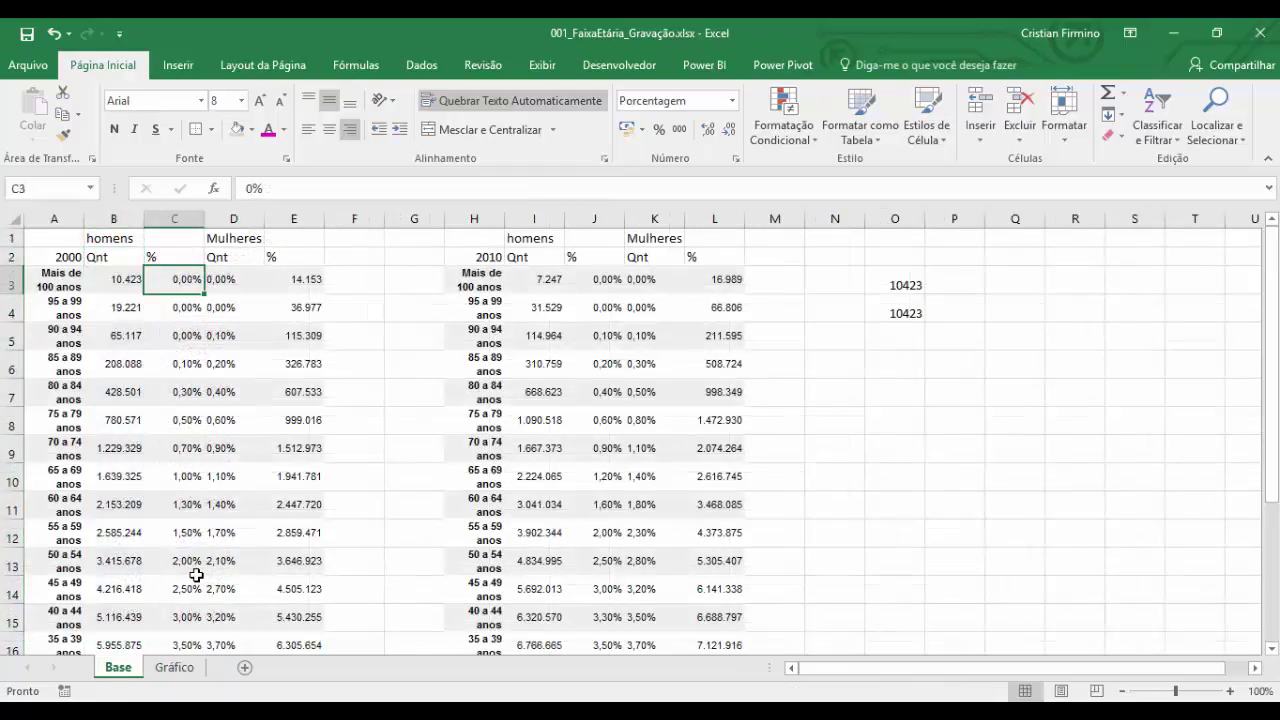
left_click(200, 664)
scroll(155, 328, "down", 2)
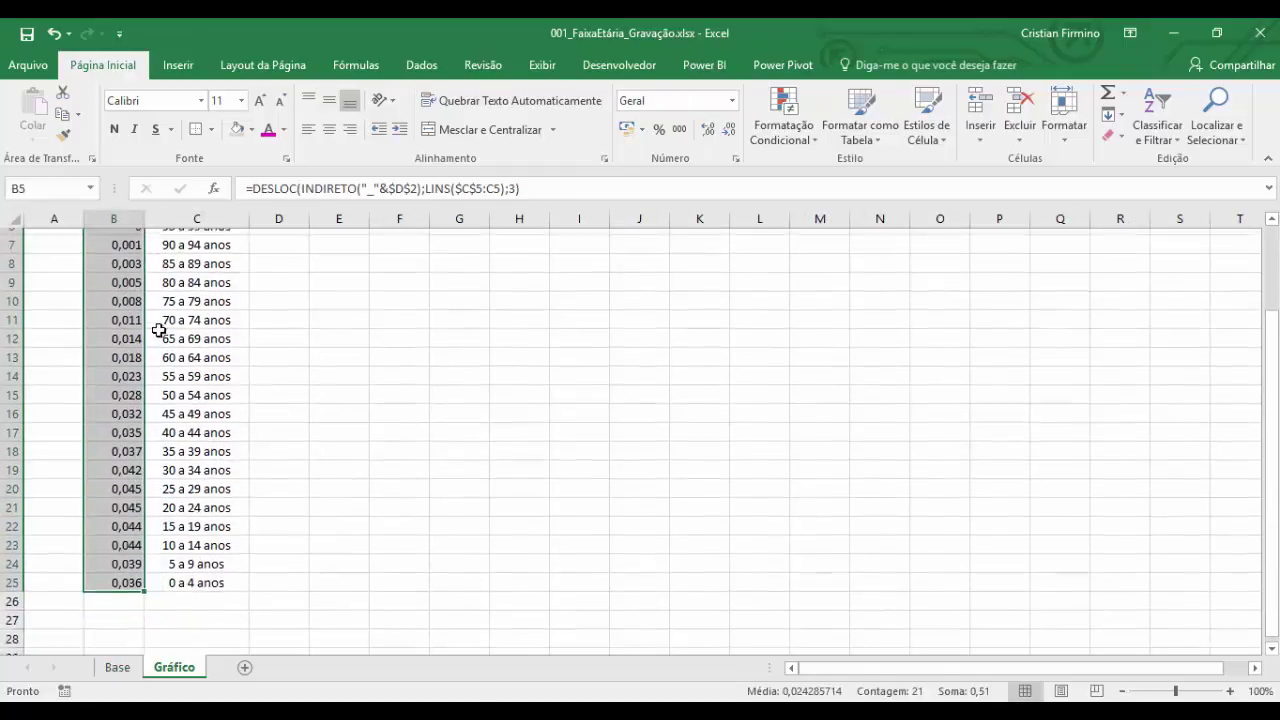
scroll(158, 320, "up", 2)
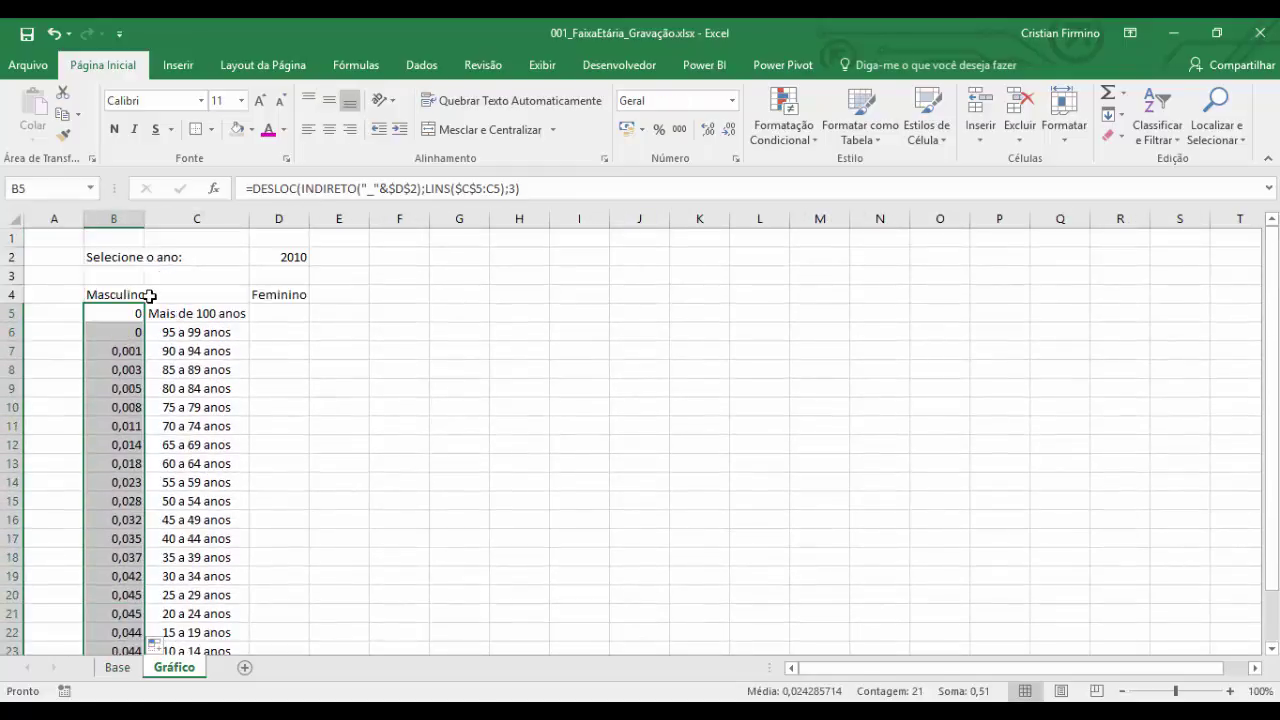
Step: Format the Masculino values in B5:B25 as percentages with two decimal places
key("ctrl+shift+5")
left_click(705, 129)
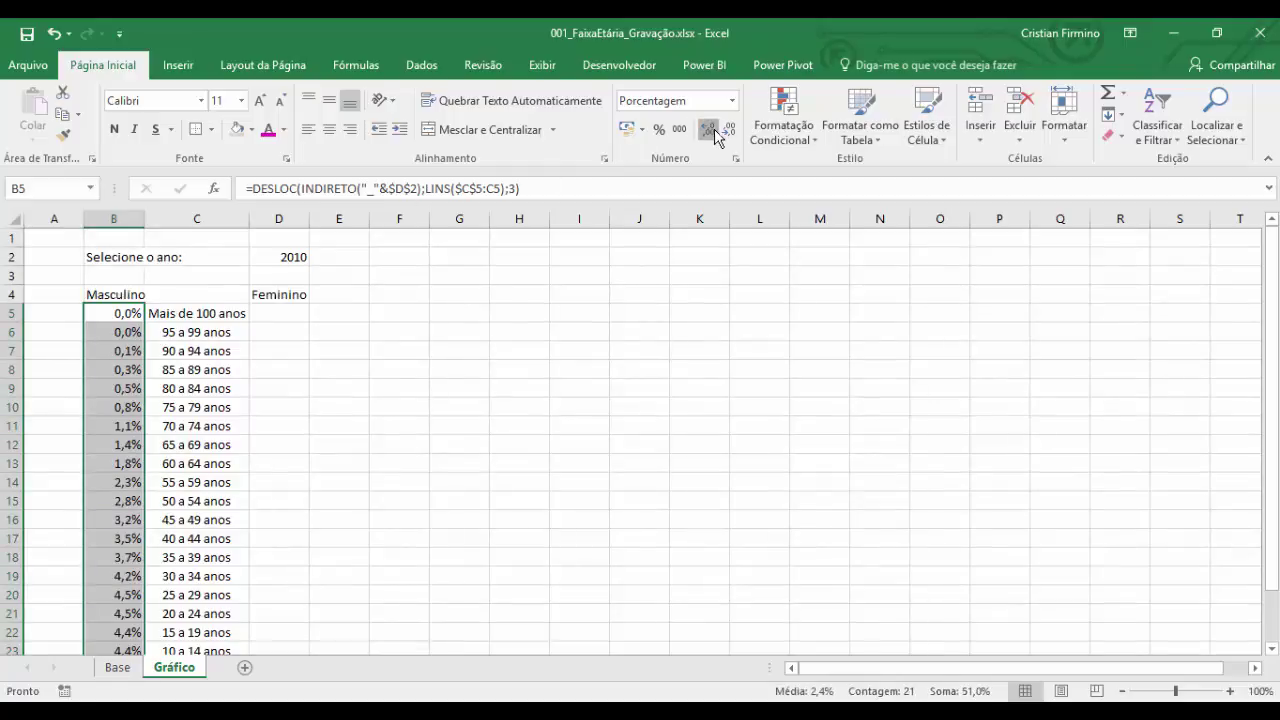
left_click(705, 129)
left_click(505, 367)
scroll(397, 360, "down", 2)
scroll(209, 327, "up", 2)
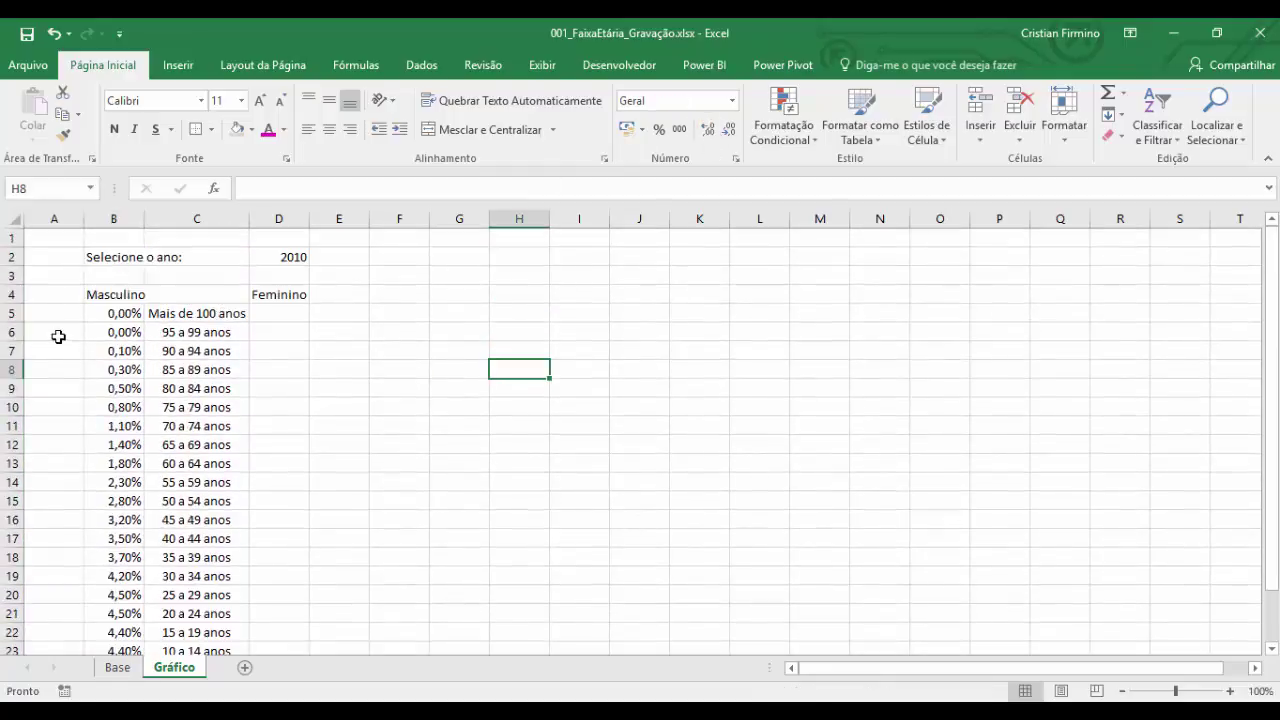
Step: Enter the formula =REPT("|";B5) in cell A5, beside the first Masculino percentage
left_click(60, 314)
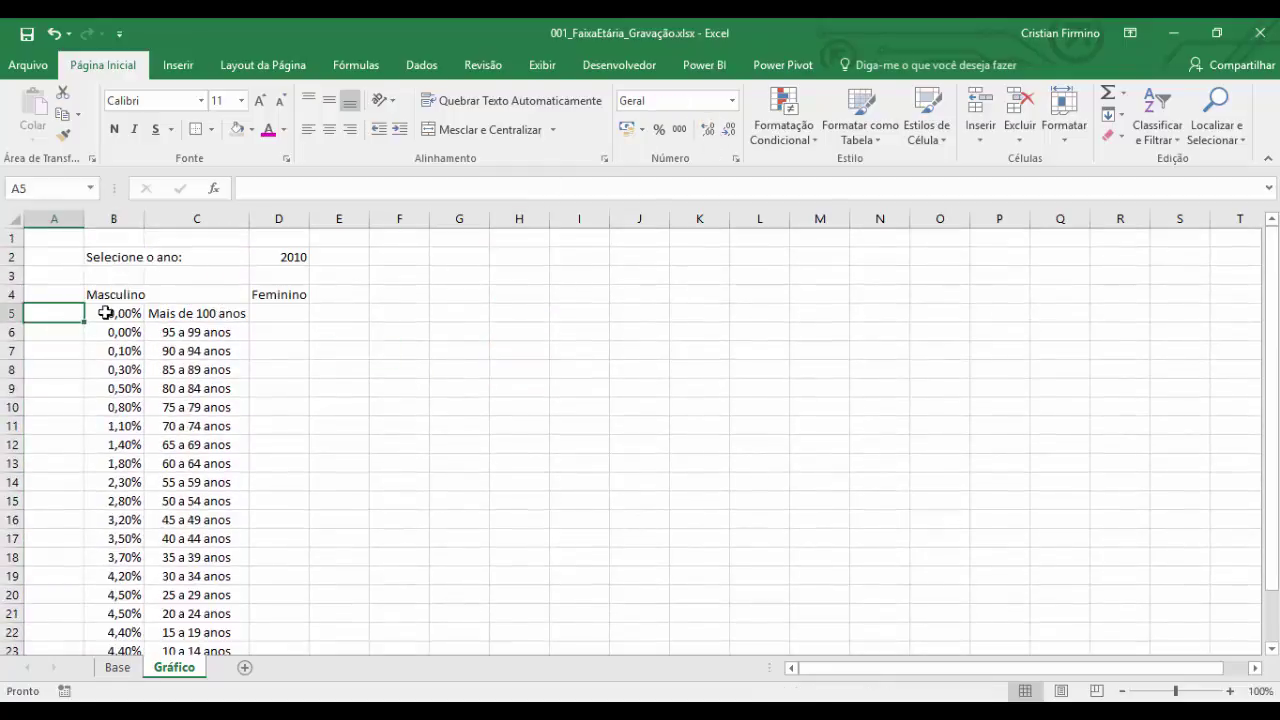
left_click_drag(105, 313, 128, 390)
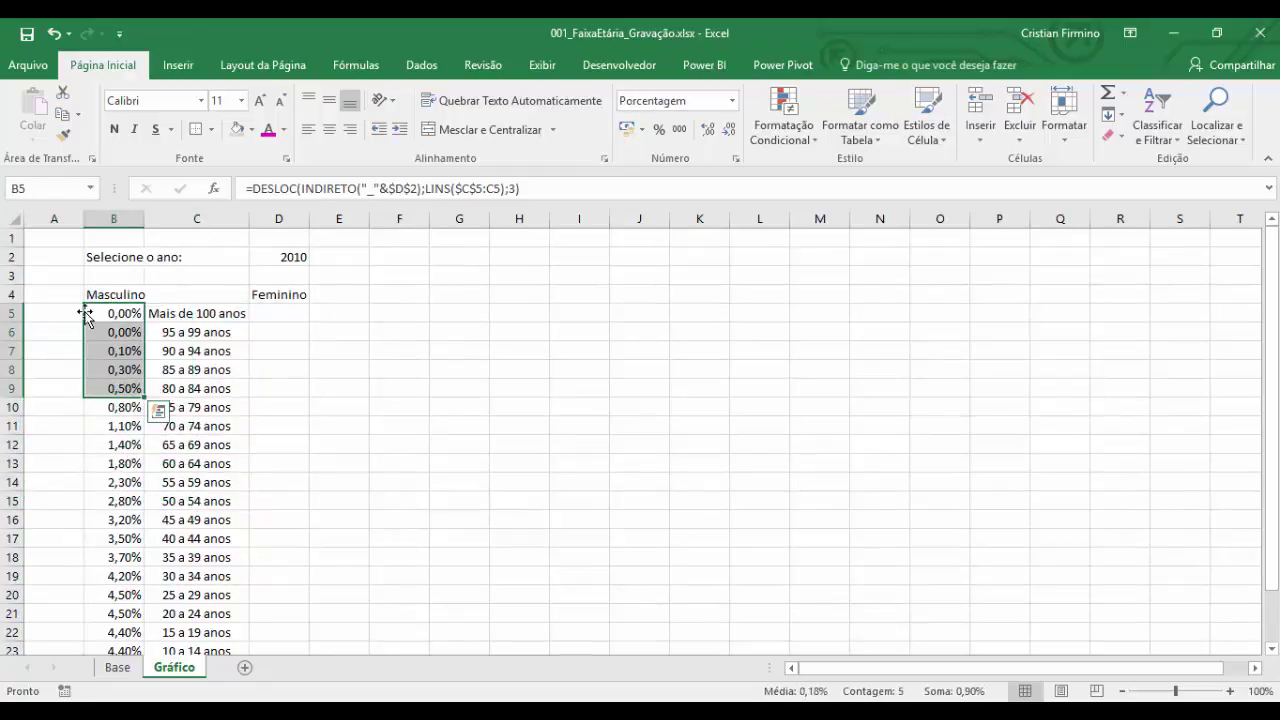
left_click(76, 313)
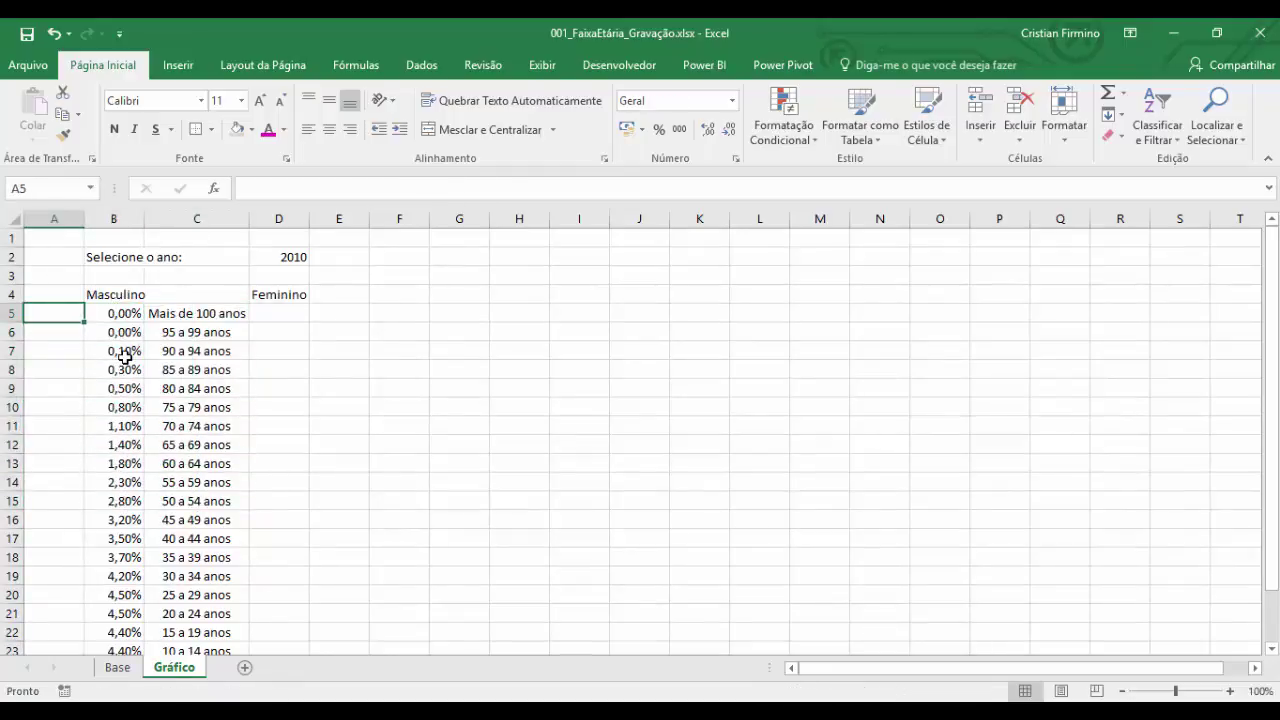
type("=")
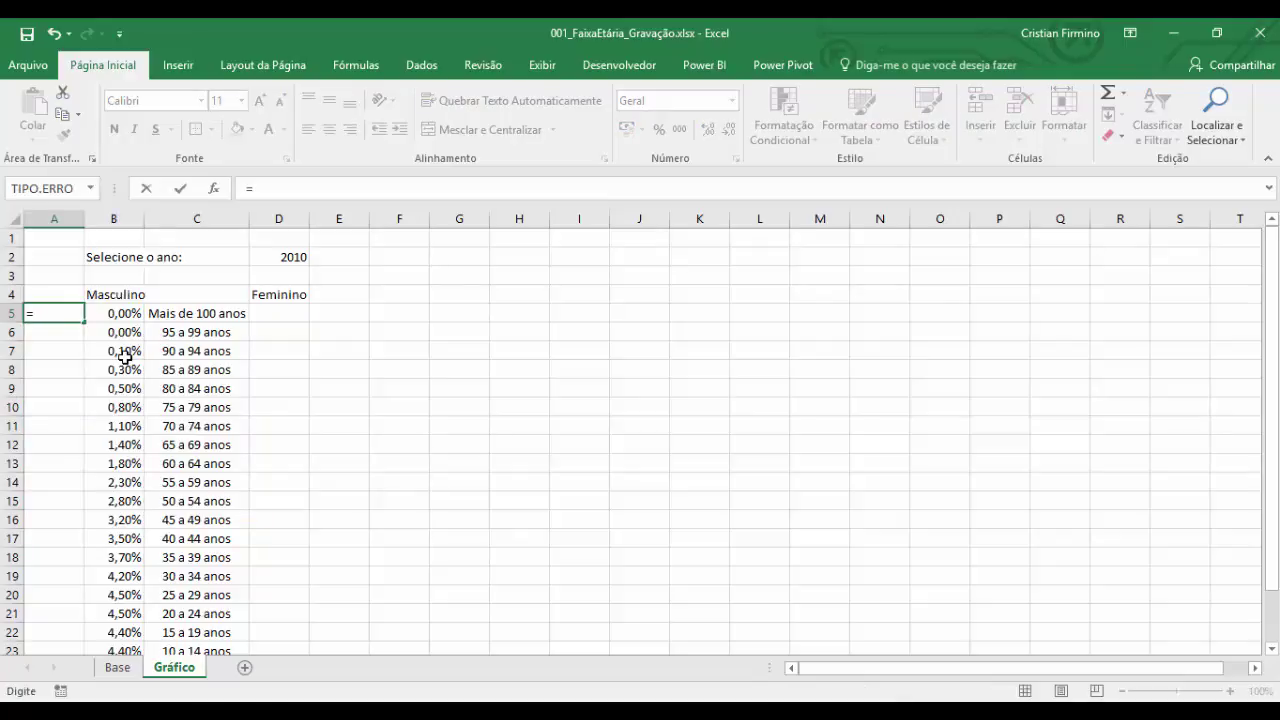
type("rept")
key("Tab")
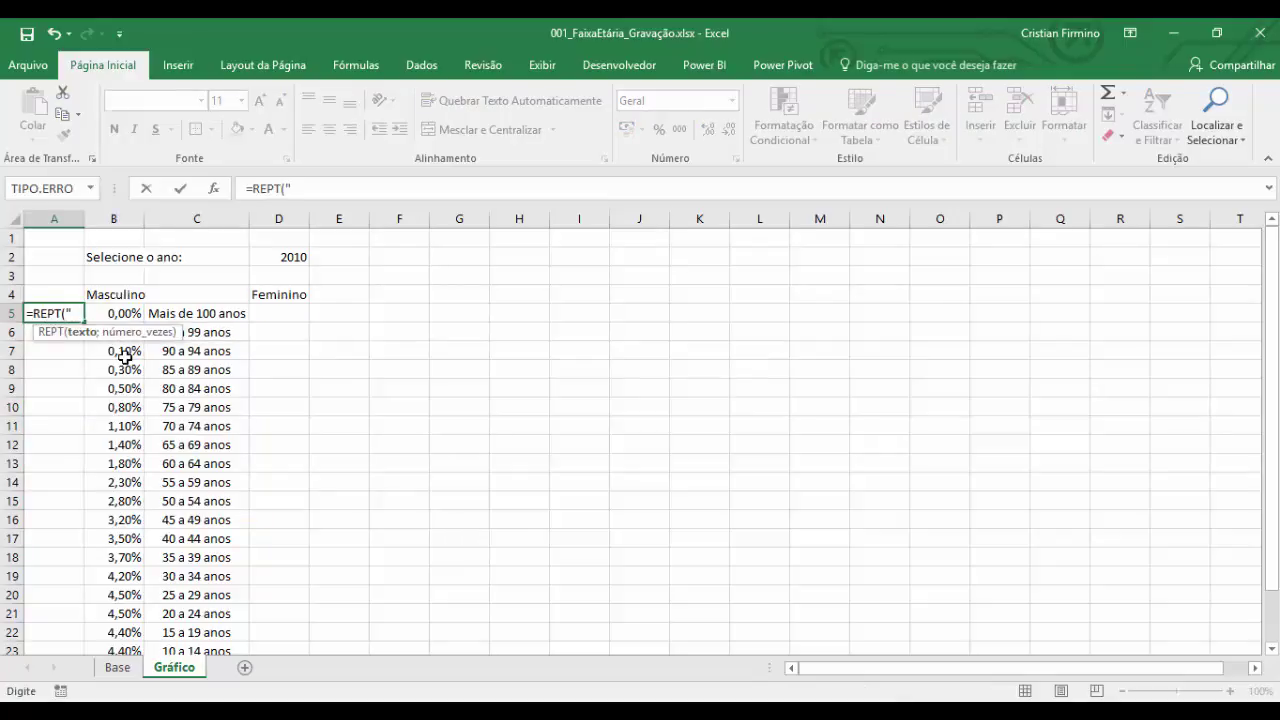
type("\"|\";")
key("Right")
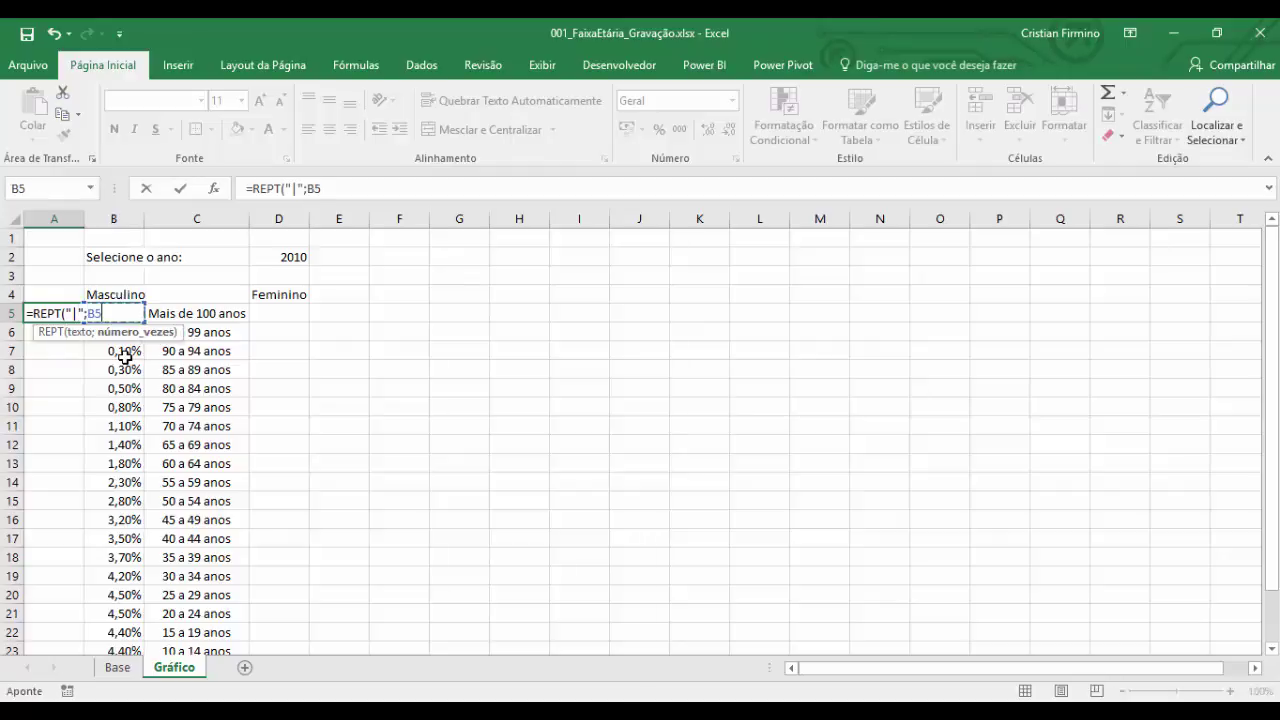
type(")")
key("Return")
key("Up")
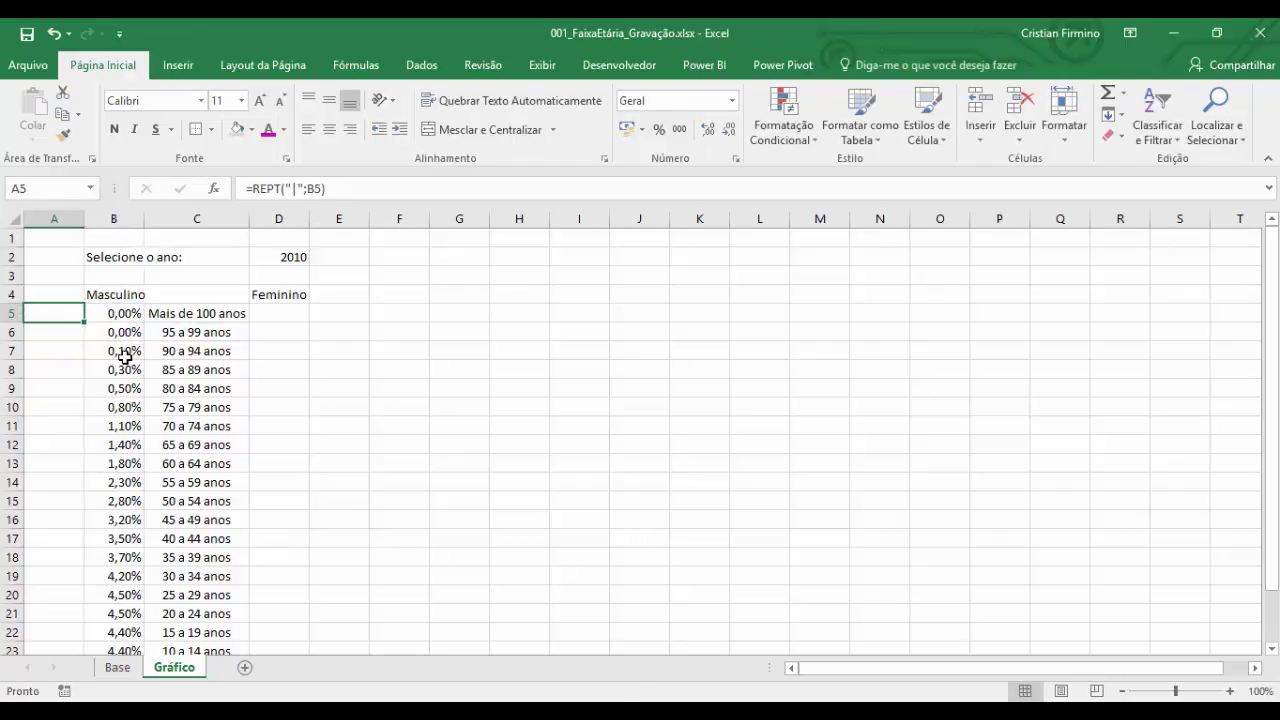
Step: Fill the REPT formula from A5 down through A25 and review it beside the Masculino percentages
double_click(84, 321)
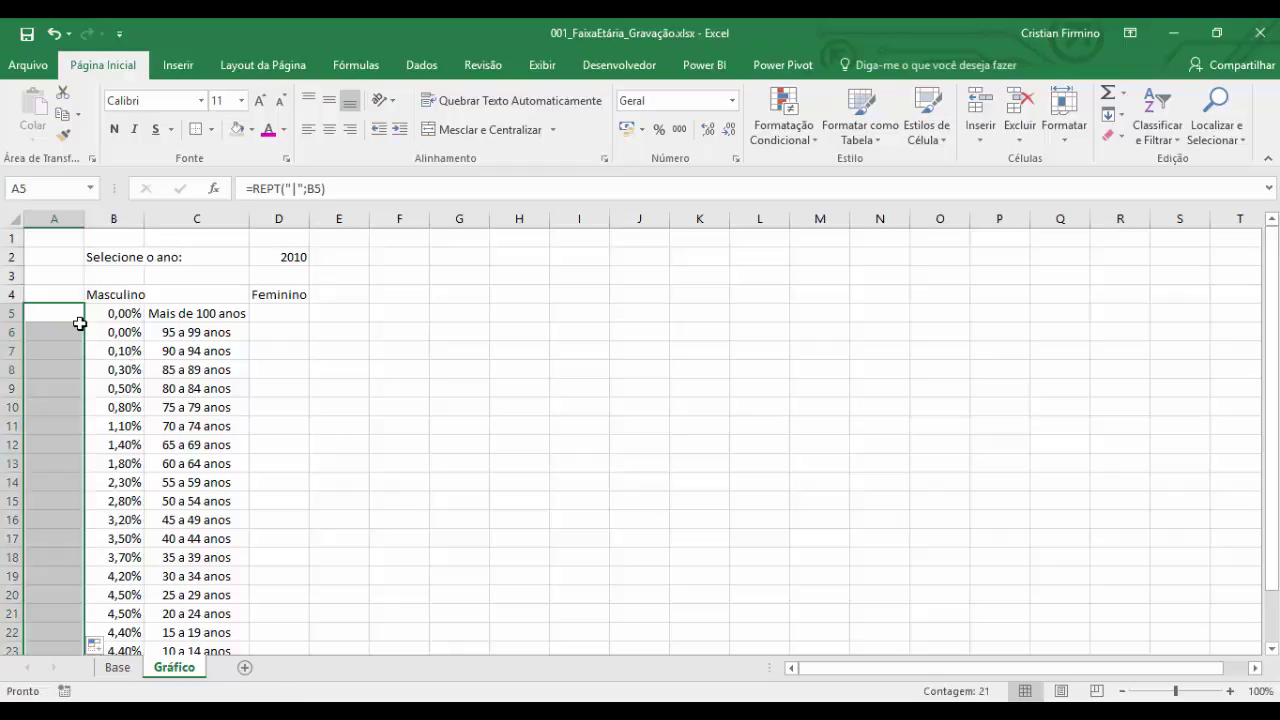
scroll(78, 331, "down", 2)
scroll(53, 396, "up", 2)
scroll(77, 548, "down", 1)
scroll(62, 560, "up", 1)
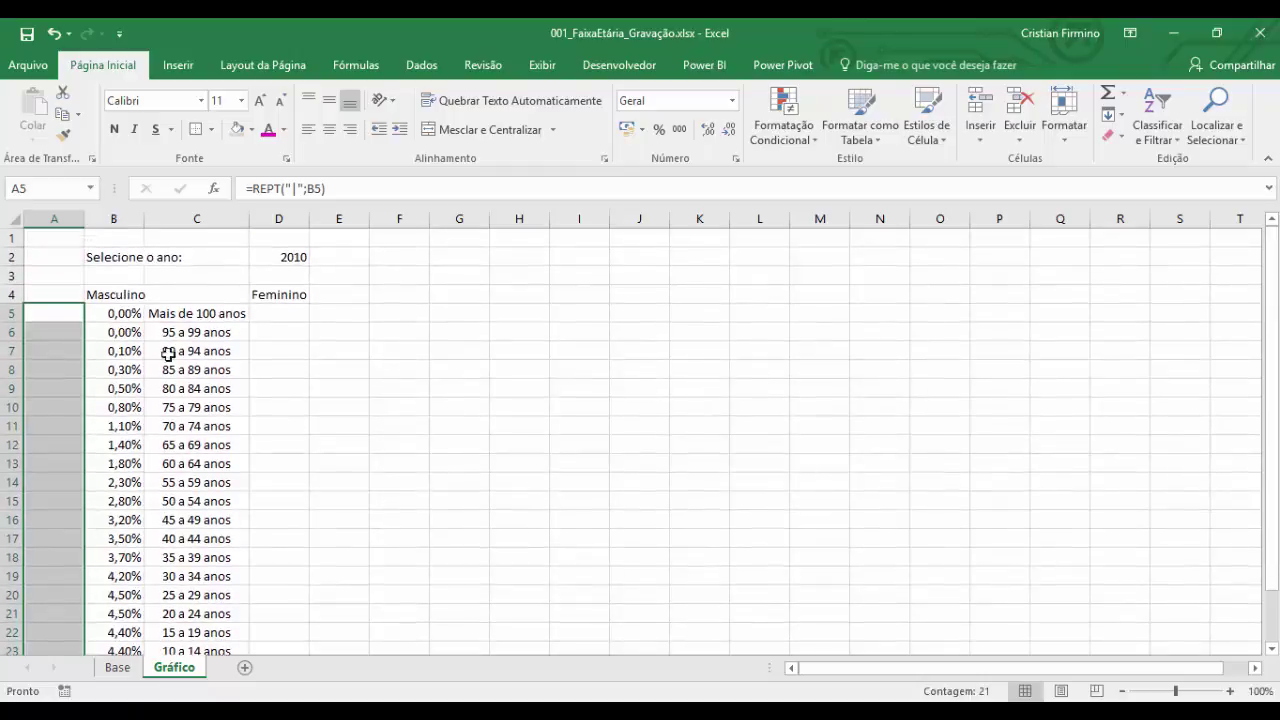
scroll(128, 575, "down", 1)
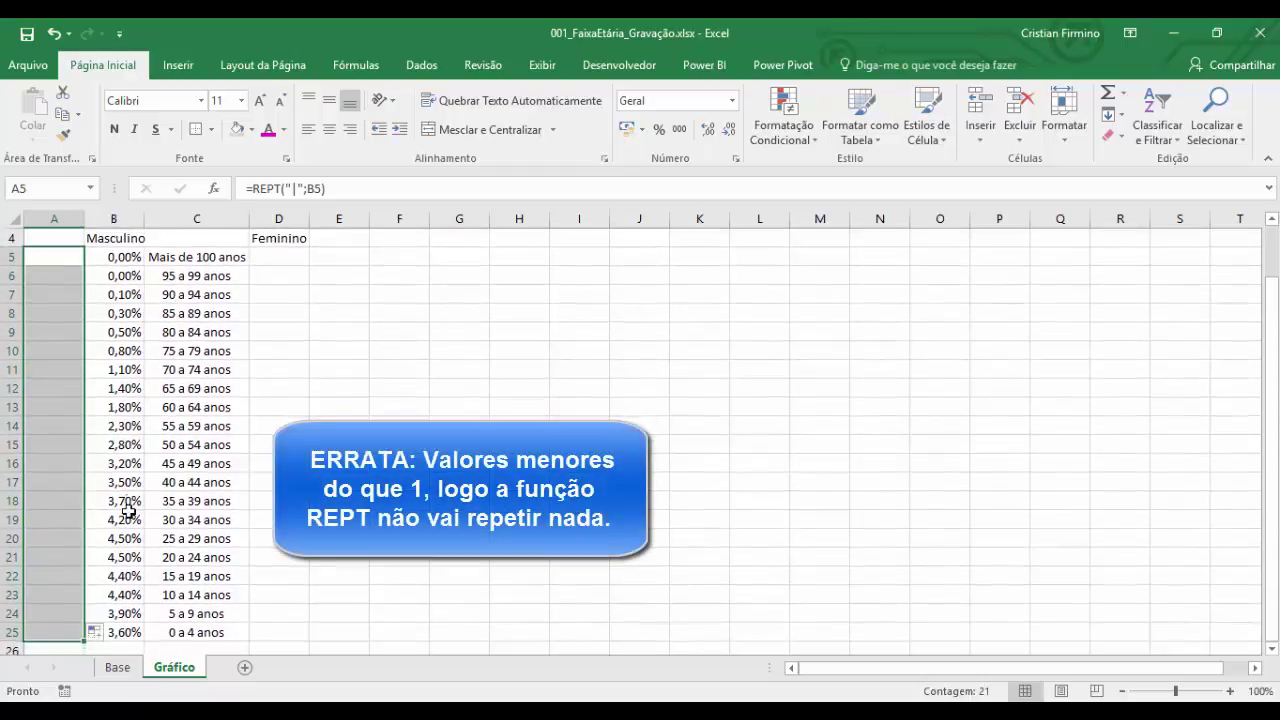
scroll(126, 500, "up", 1)
scroll(118, 480, "down", 2)
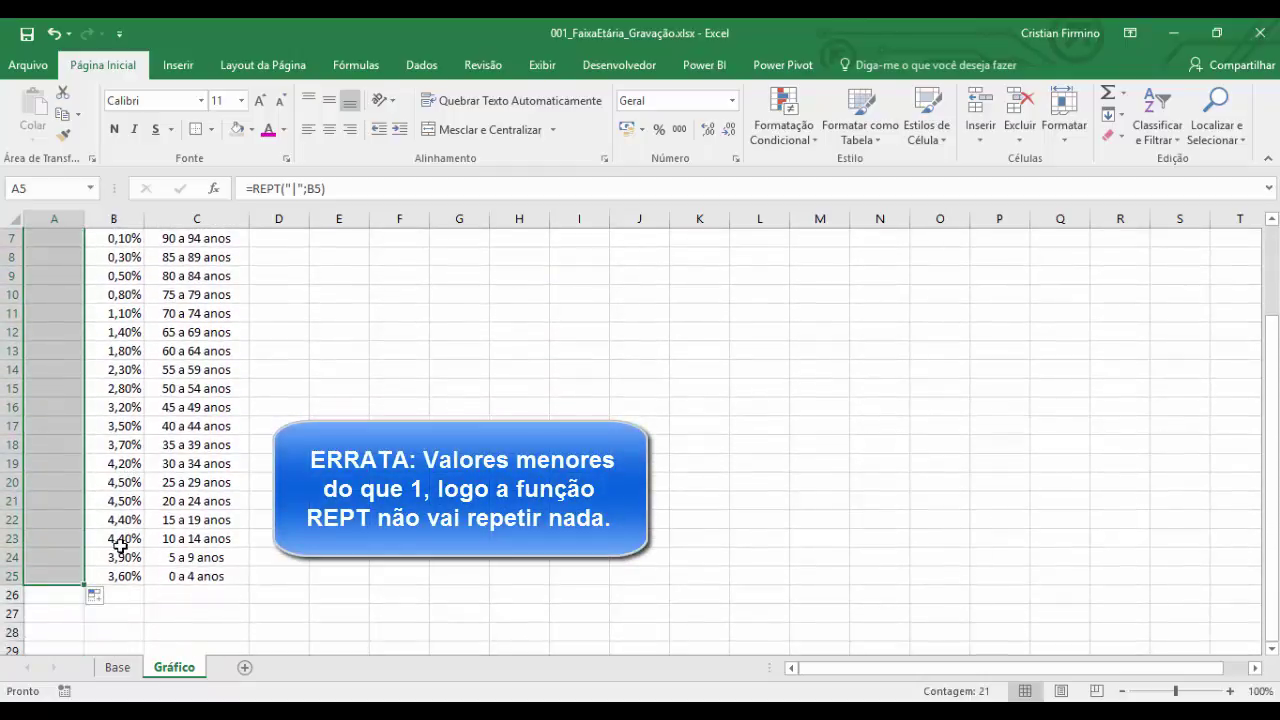
left_click(120, 534)
scroll(150, 484, "up", 2)
Step: Change the A5 formula to =REPT("|";B5*1000) and fill it down through A25
left_click(52, 313)
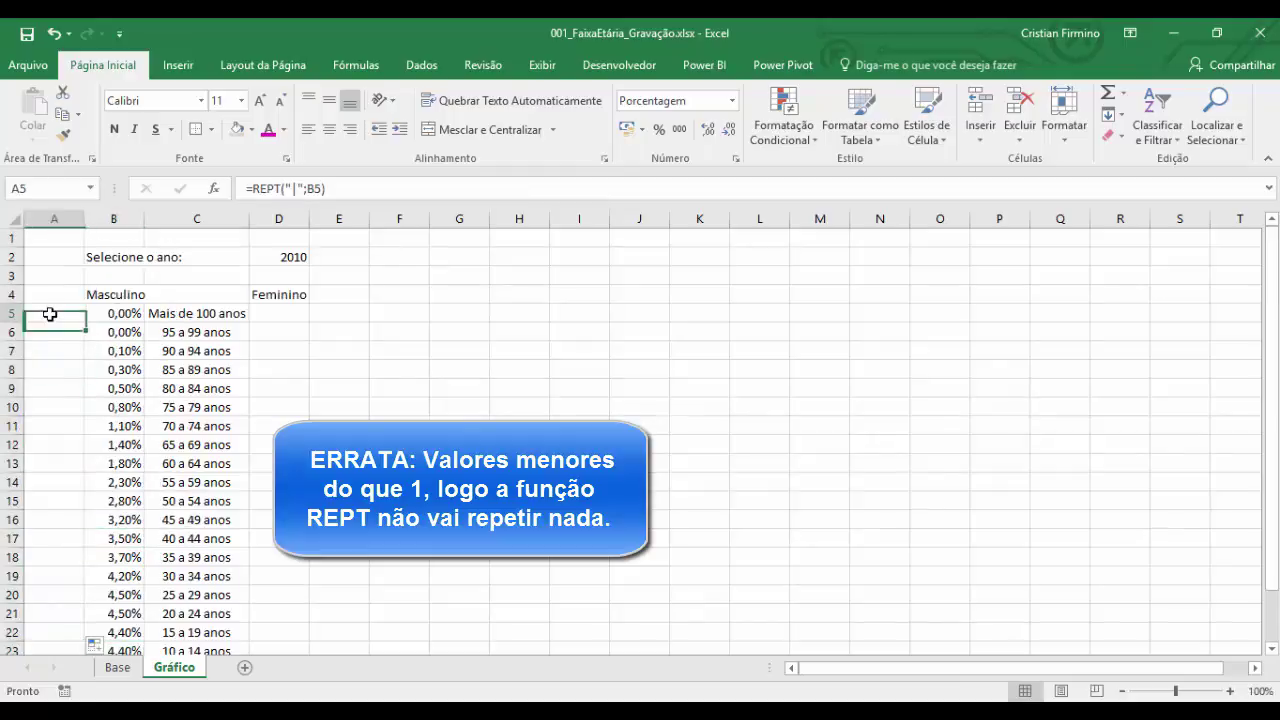
left_click(330, 188)
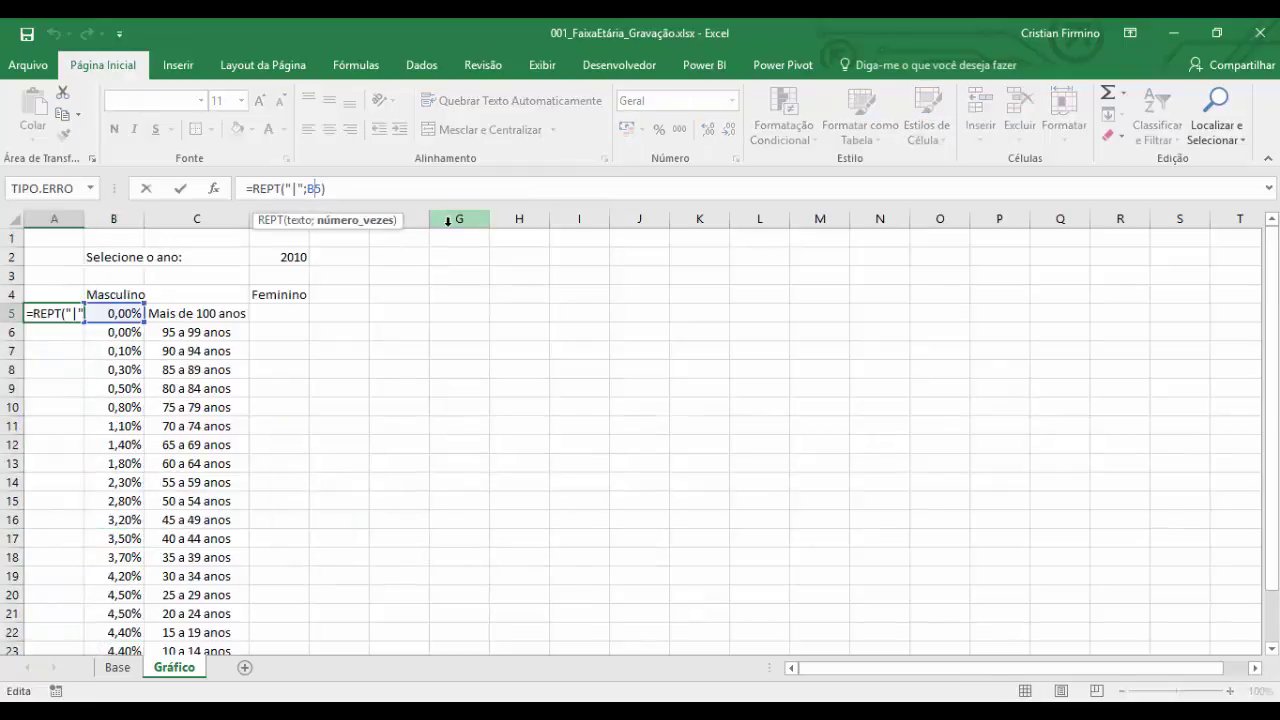
type("*1000")
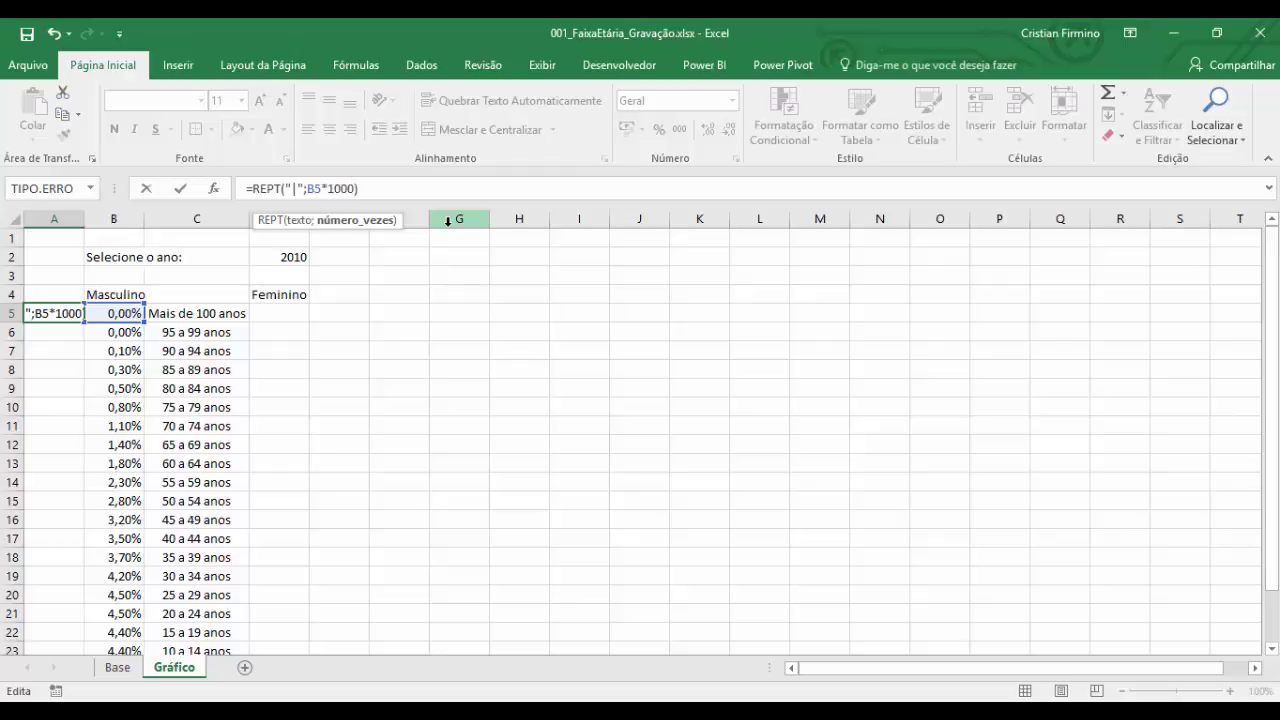
key("ctrl+Return")
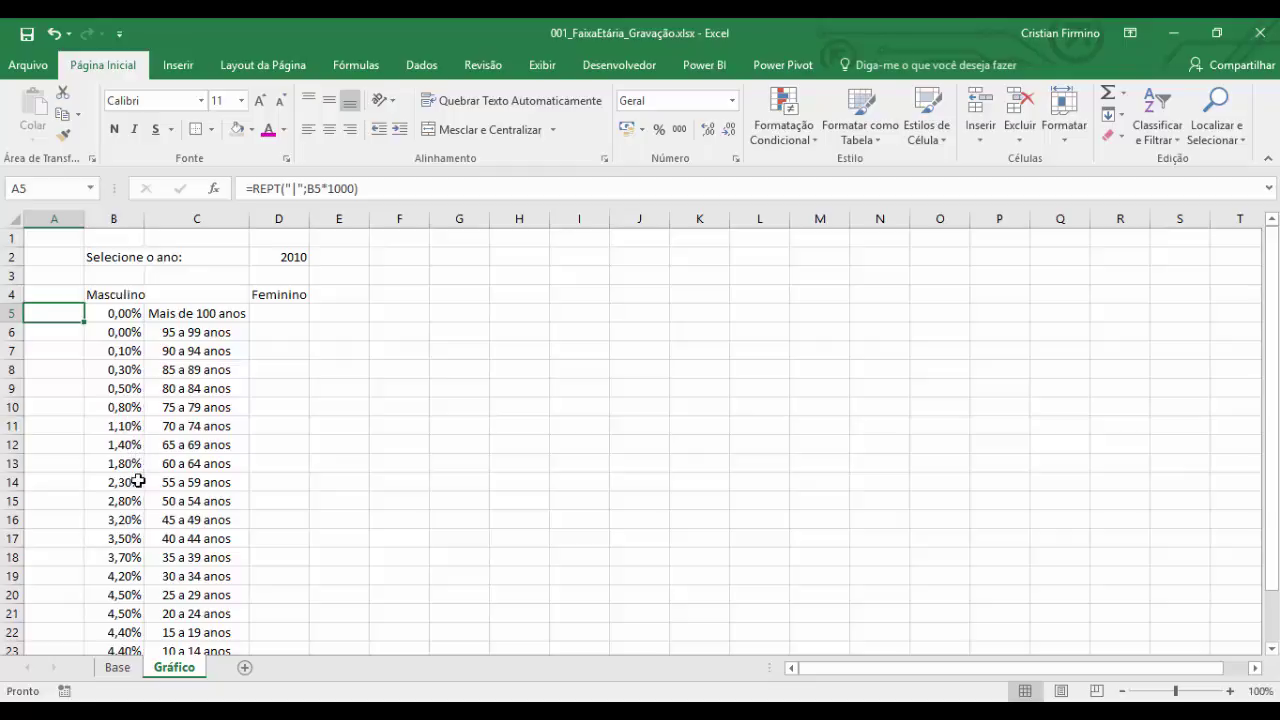
double_click(85, 325)
scroll(92, 300, "down", 2)
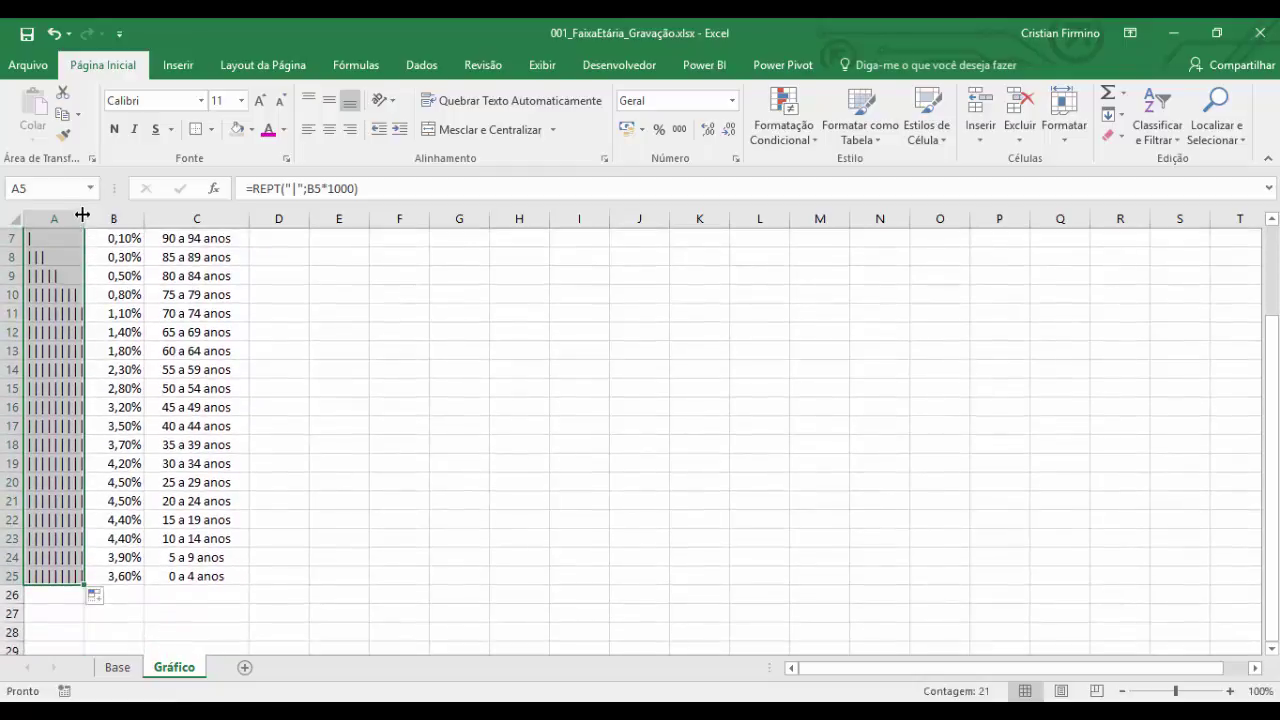
Step: Autofit column A to its contents and right-align the REPT bars in A5:A25
double_click(85, 218)
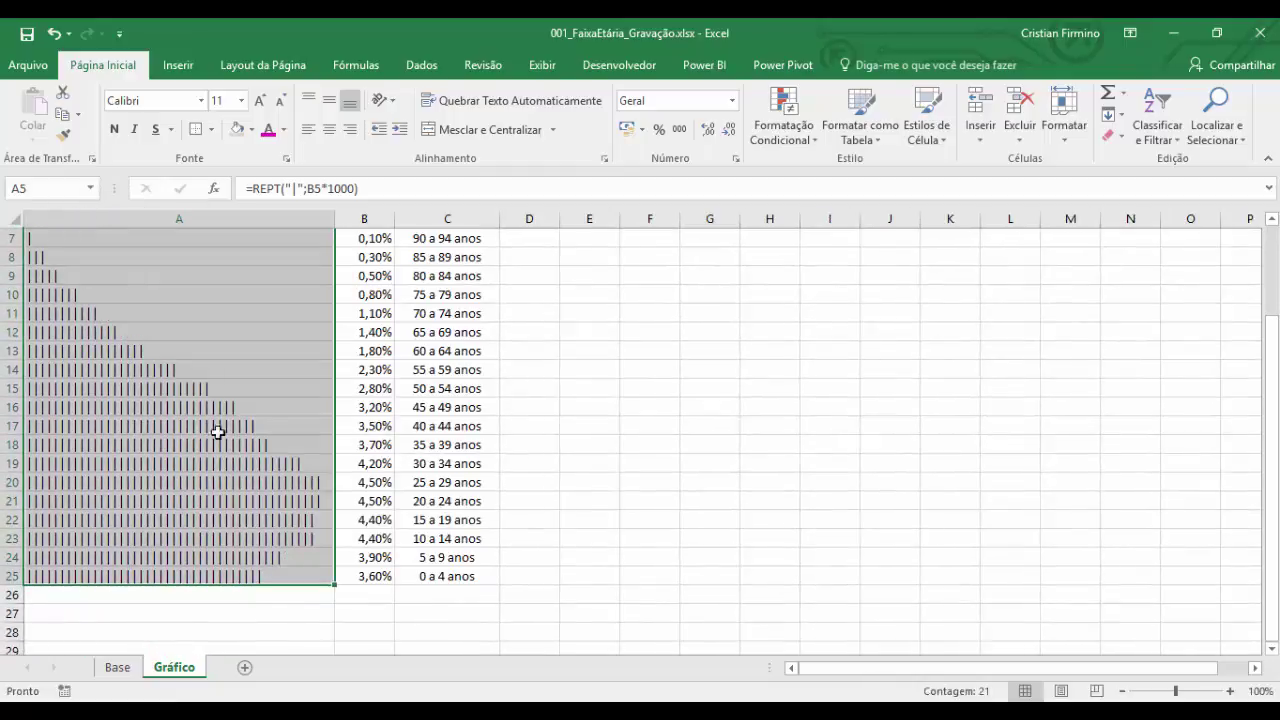
scroll(217, 430, "up", 1)
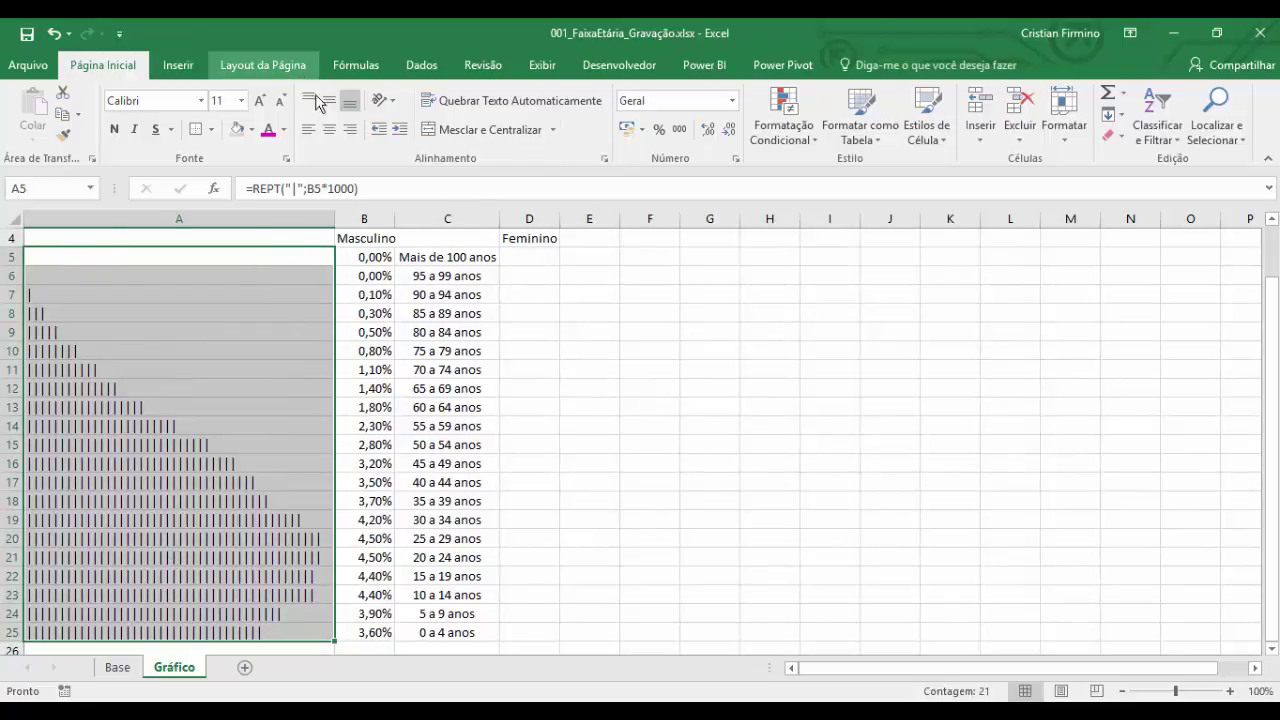
left_click(351, 130)
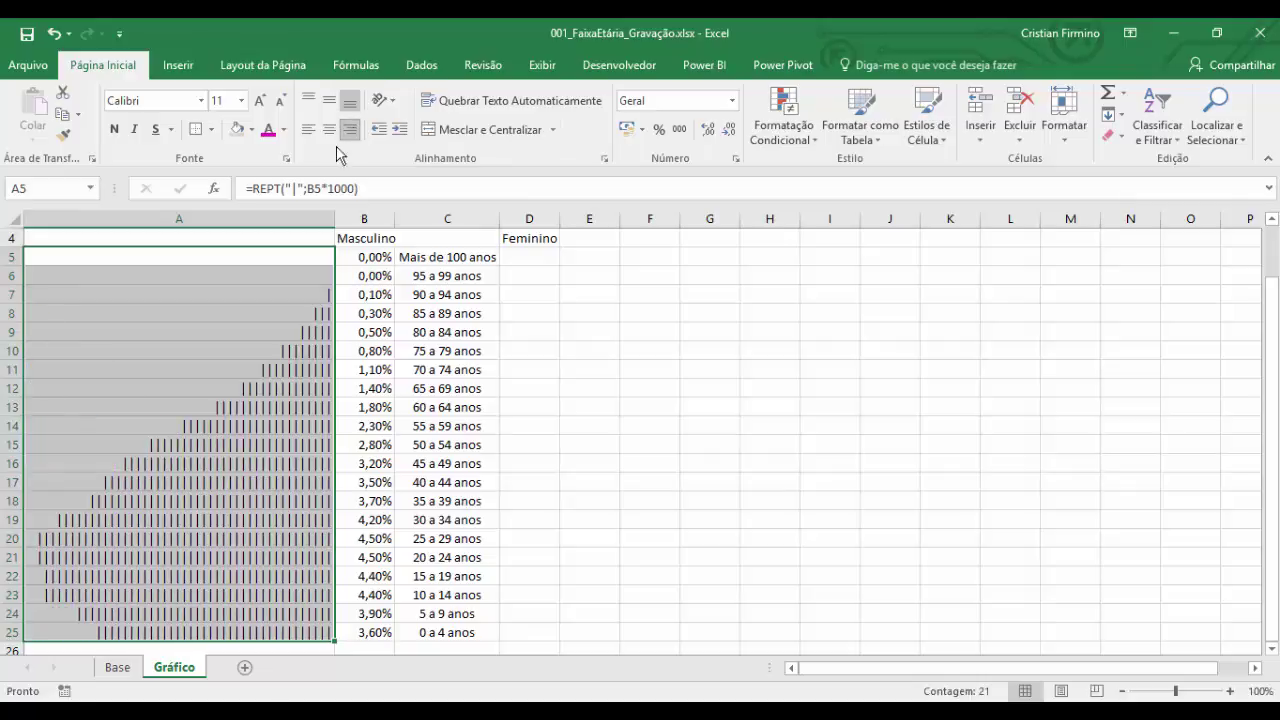
Step: Set the font of the REPT bars in A5:A25 to Britannic Bold
scroll(331, 280, "down", 2)
scroll(243, 380, "up", 1)
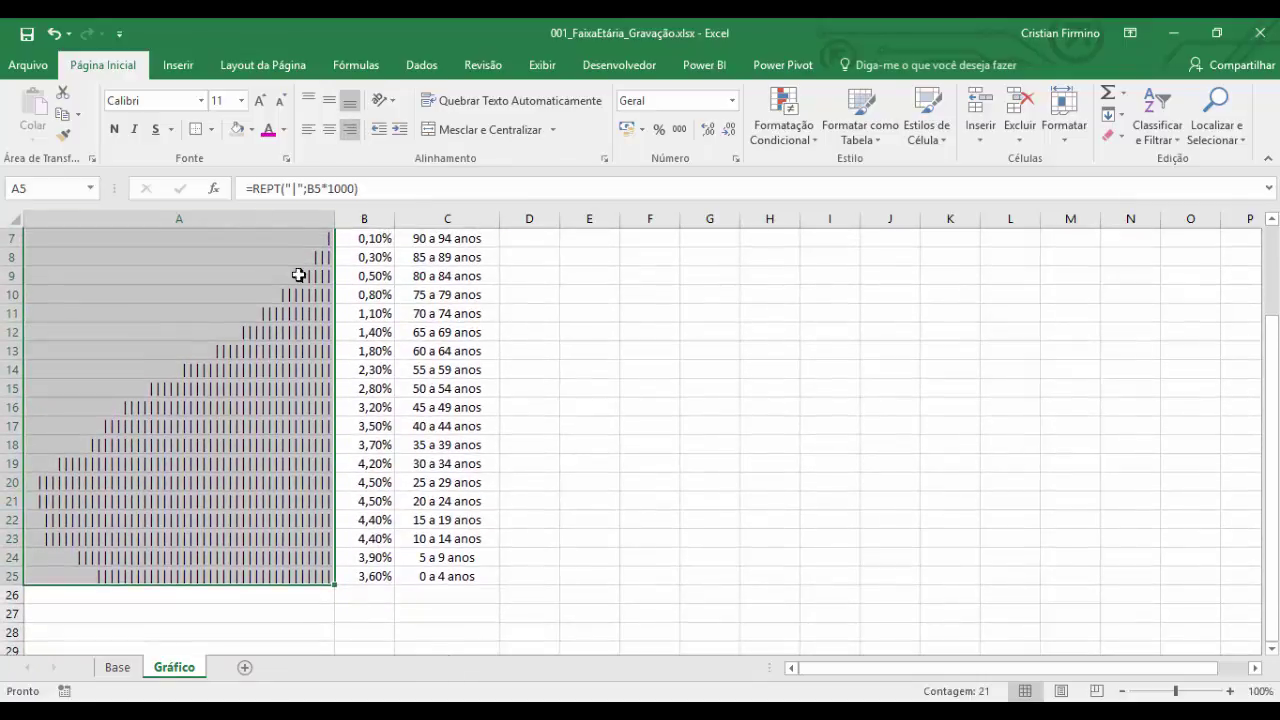
left_click(200, 100)
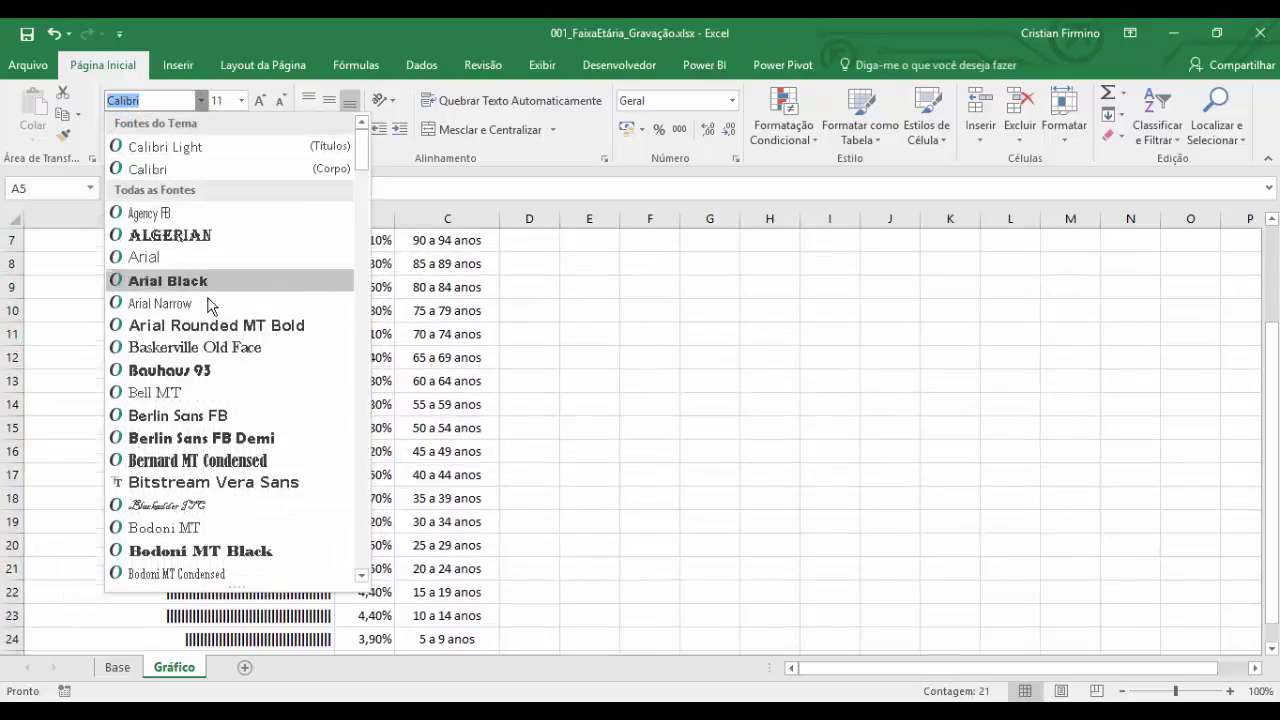
scroll(230, 378, "down", 1)
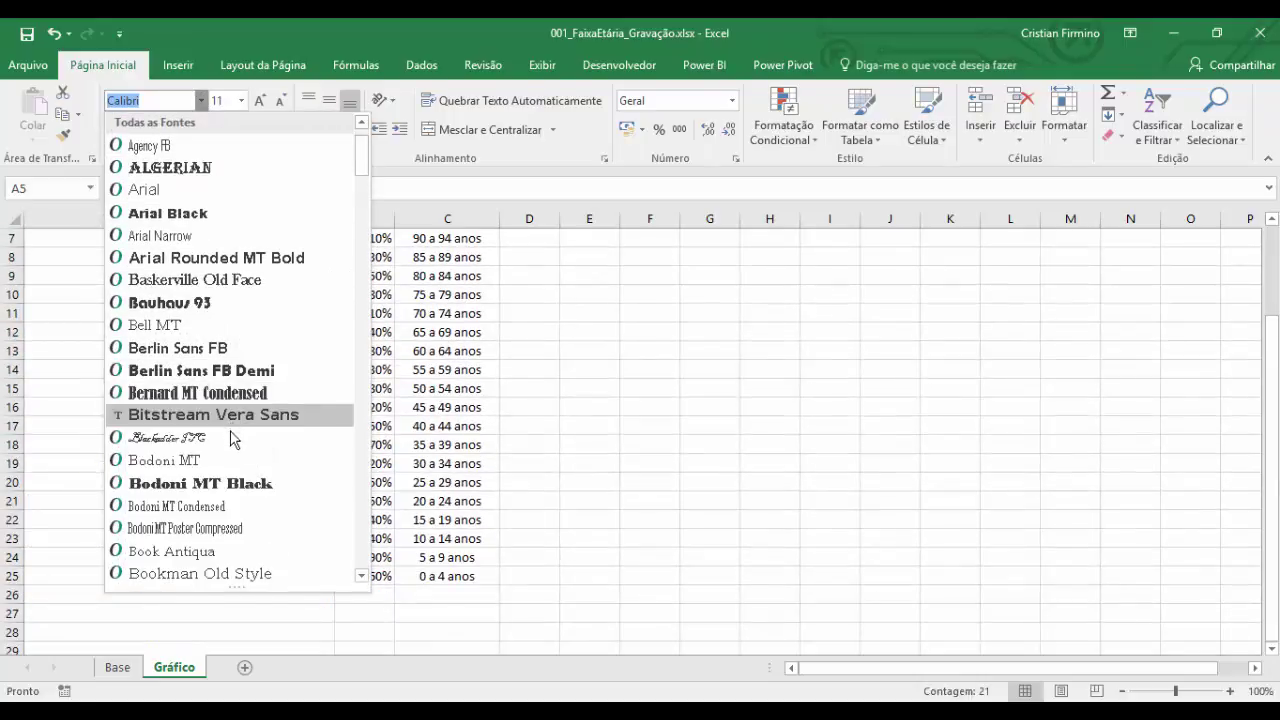
scroll(215, 530, "down", 1)
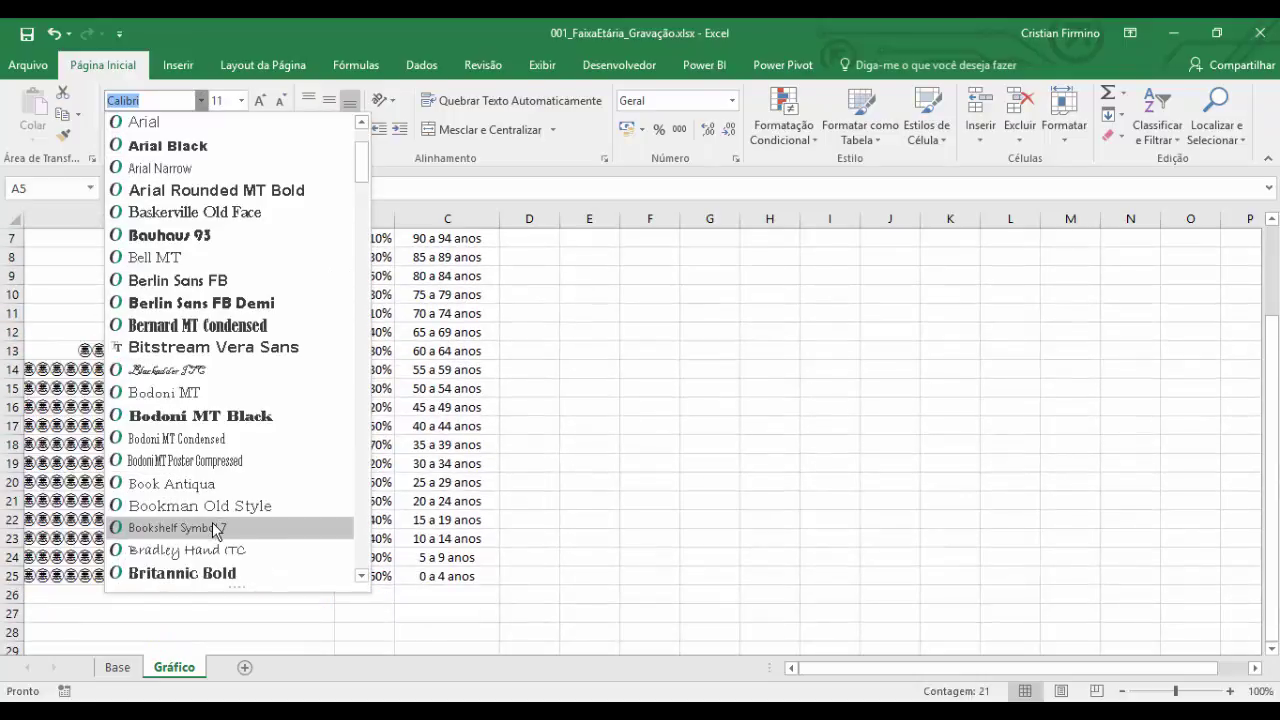
scroll(215, 530, "down", 1)
left_click(224, 508)
scroll(230, 512, "up", 2)
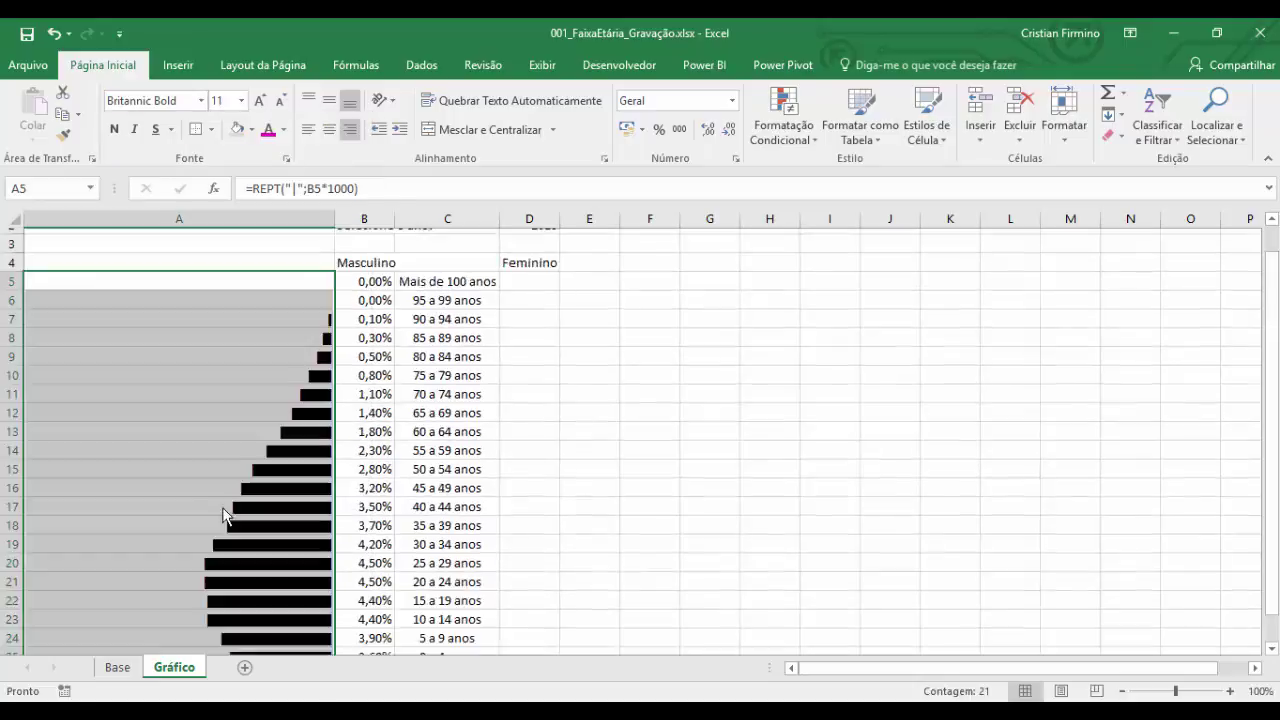
scroll(245, 500, "down", 2)
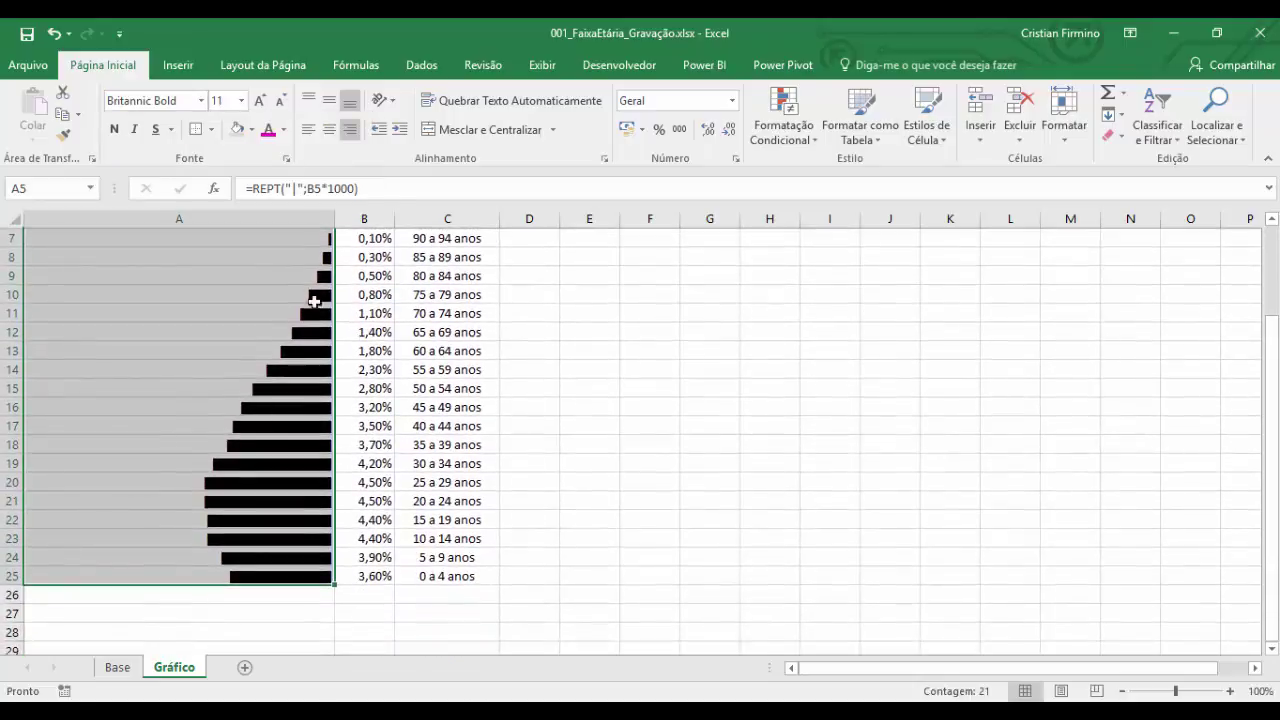
scroll(346, 460, "up", 2)
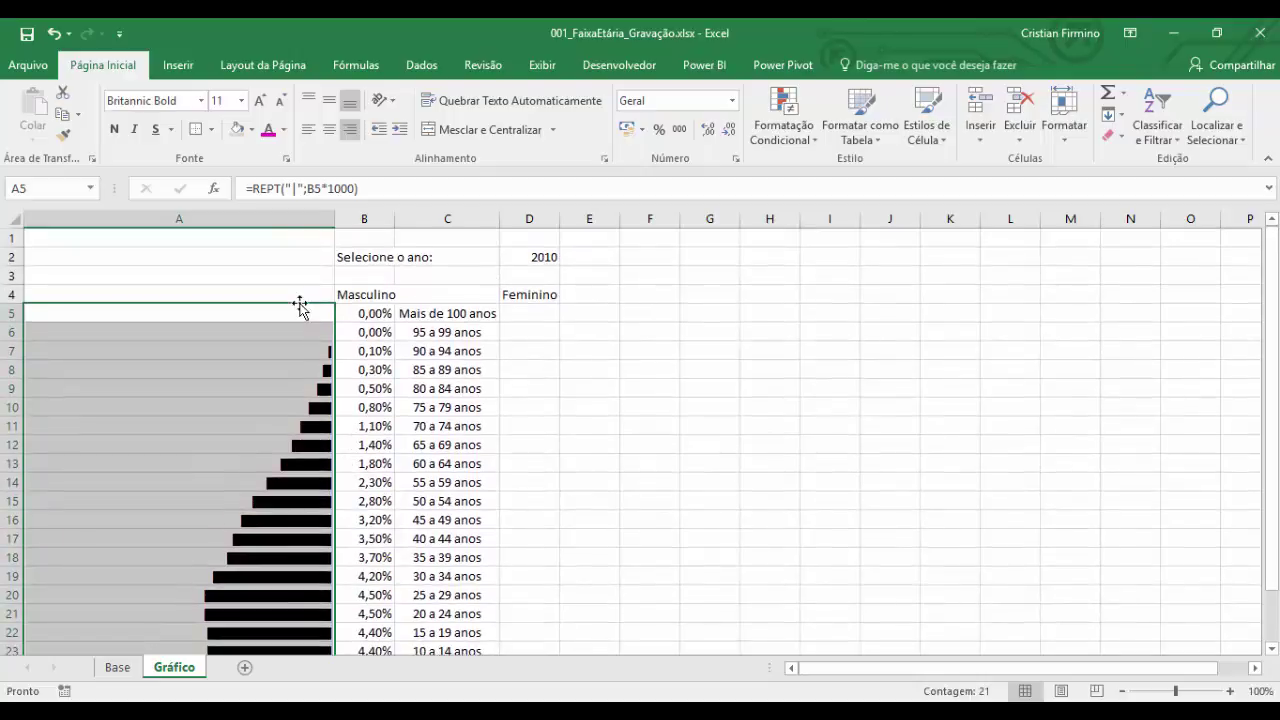
scroll(269, 374, "down", 2)
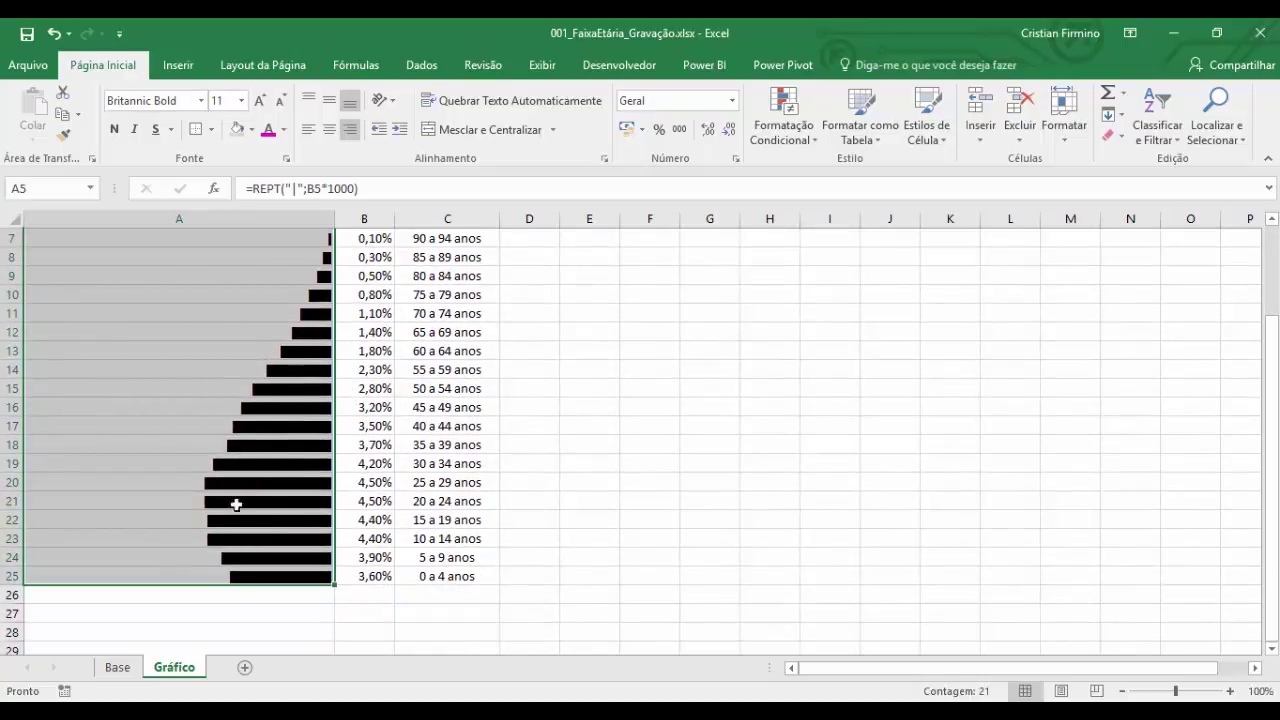
scroll(315, 291, "up", 2)
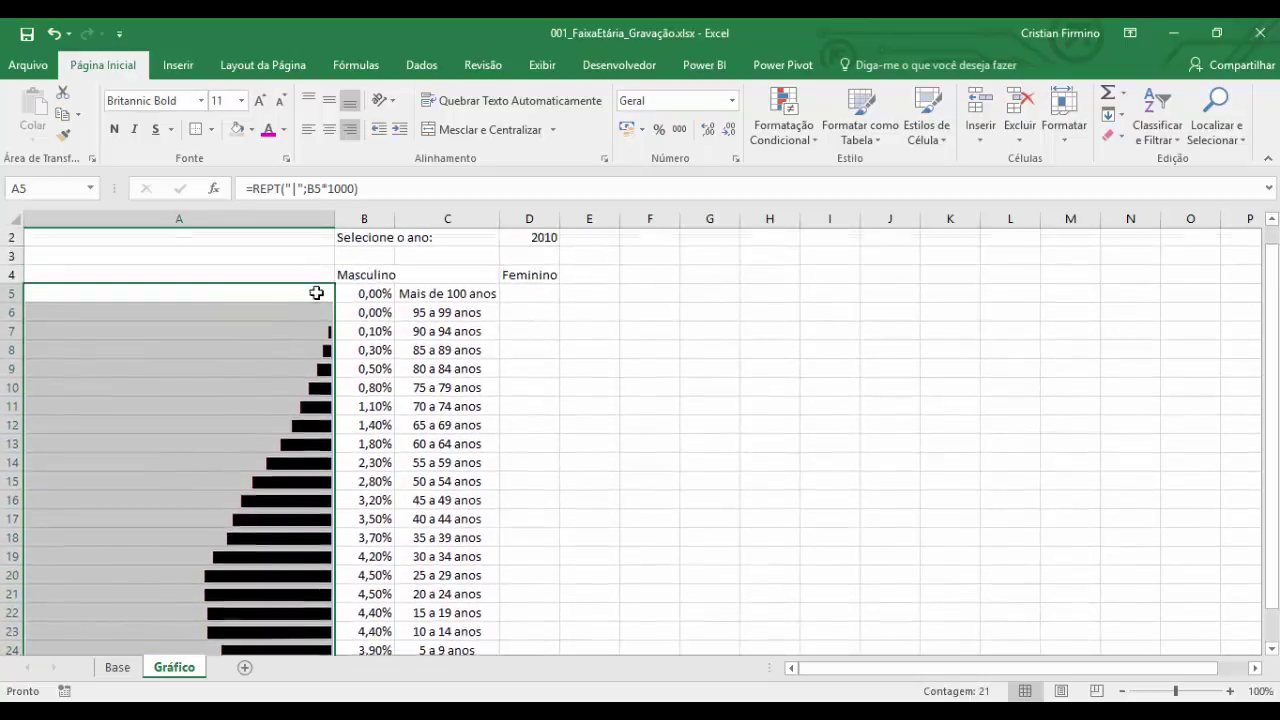
Step: Copy the DESLOC formula text from B5 and paste it unchanged into D5 under Feminino
left_click(543, 312)
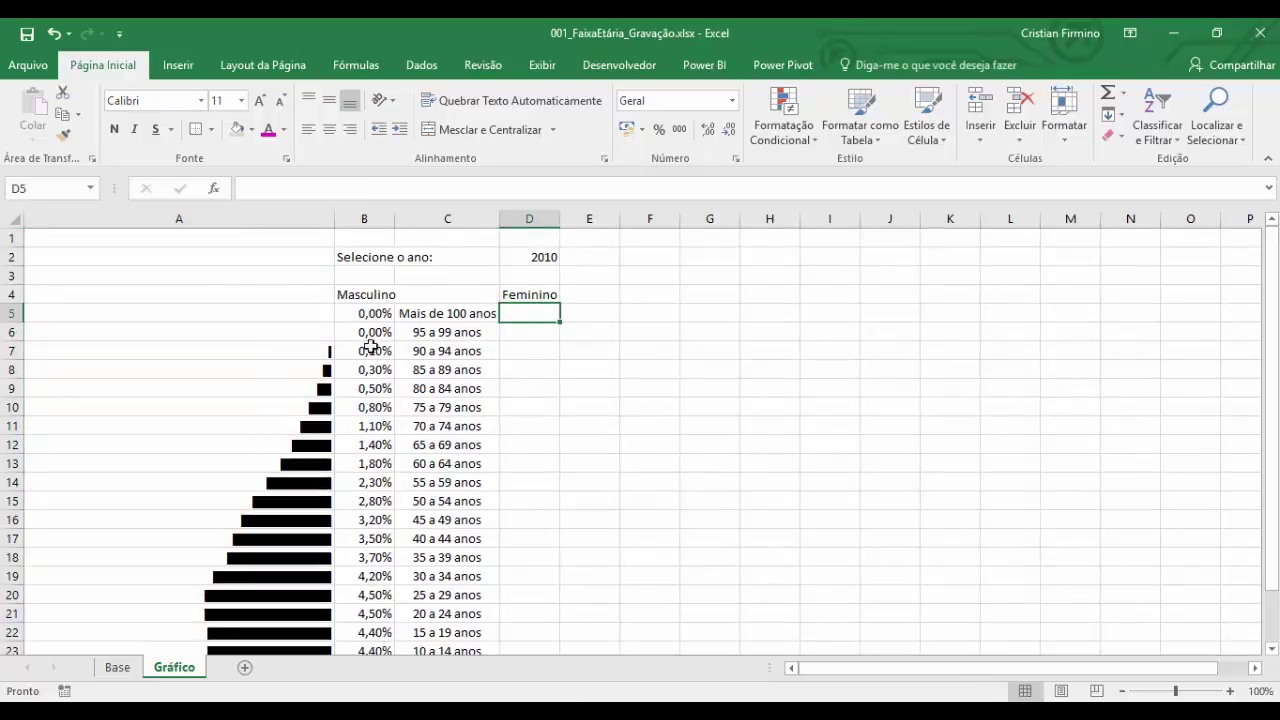
left_click(297, 317)
left_click(372, 314)
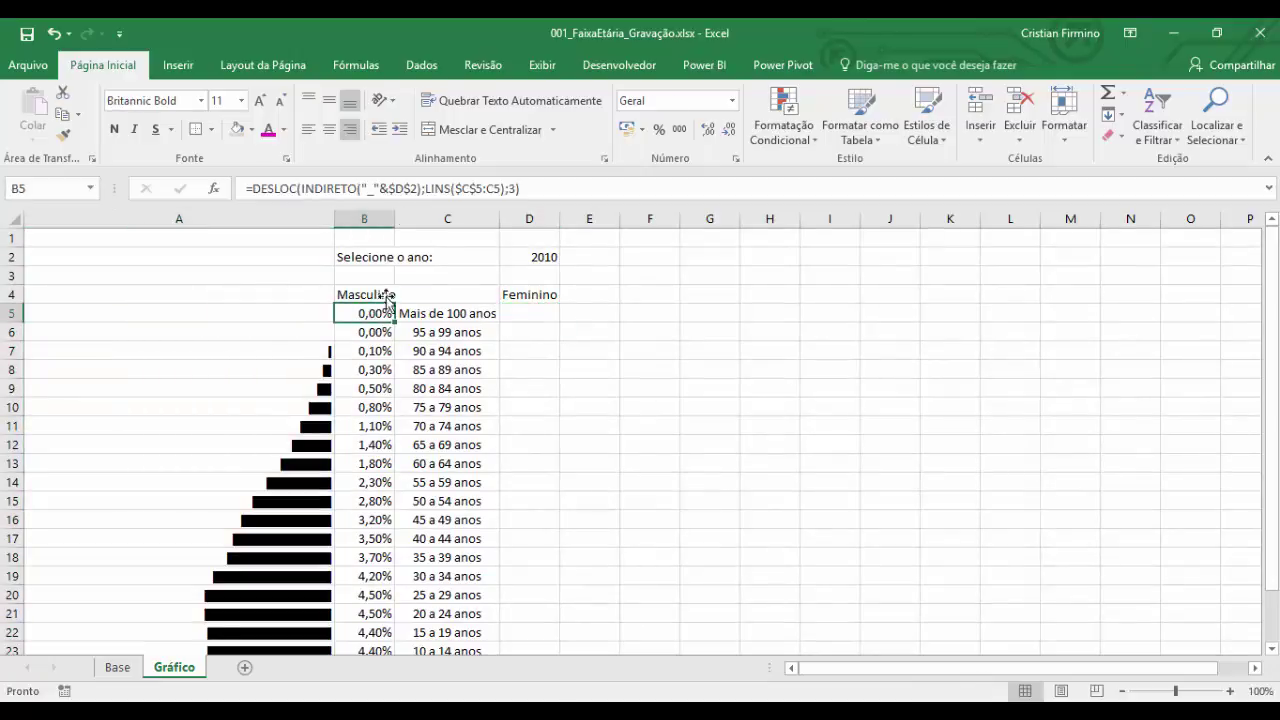
left_click(565, 187)
key("shift+Home")
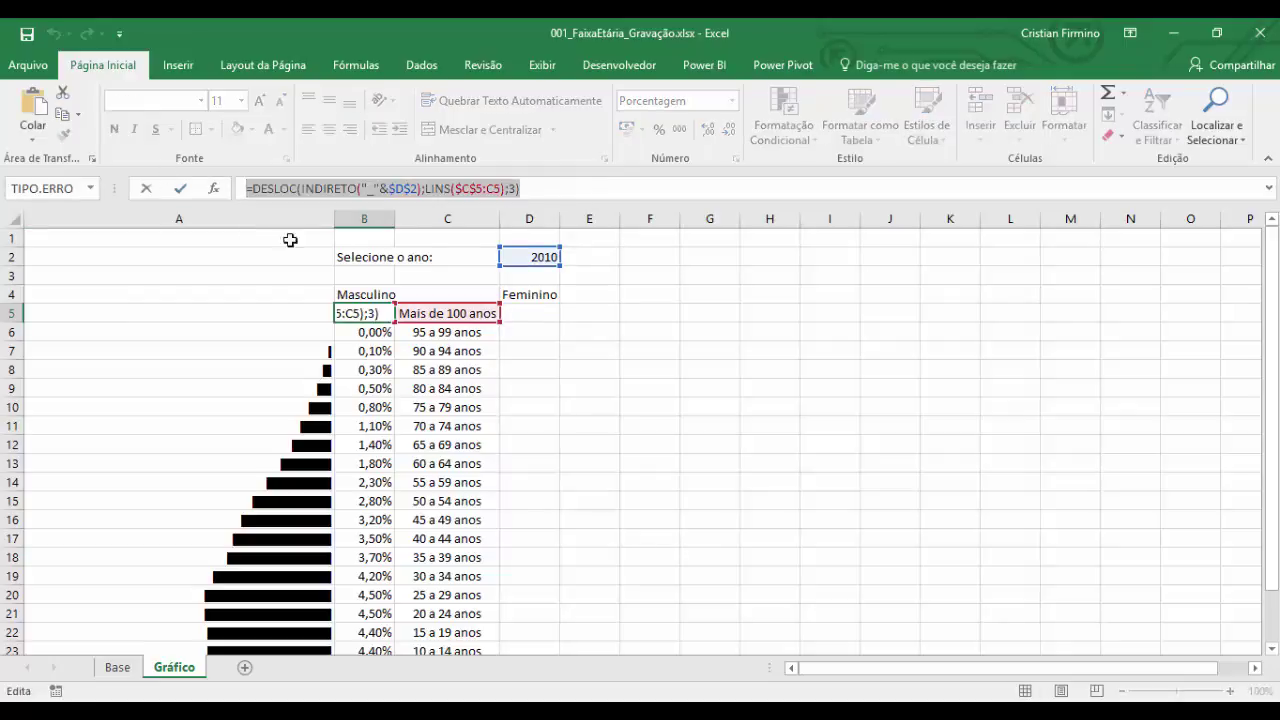
key("ctrl+c")
key("Escape")
left_click(550, 316)
key("ctrl+v")
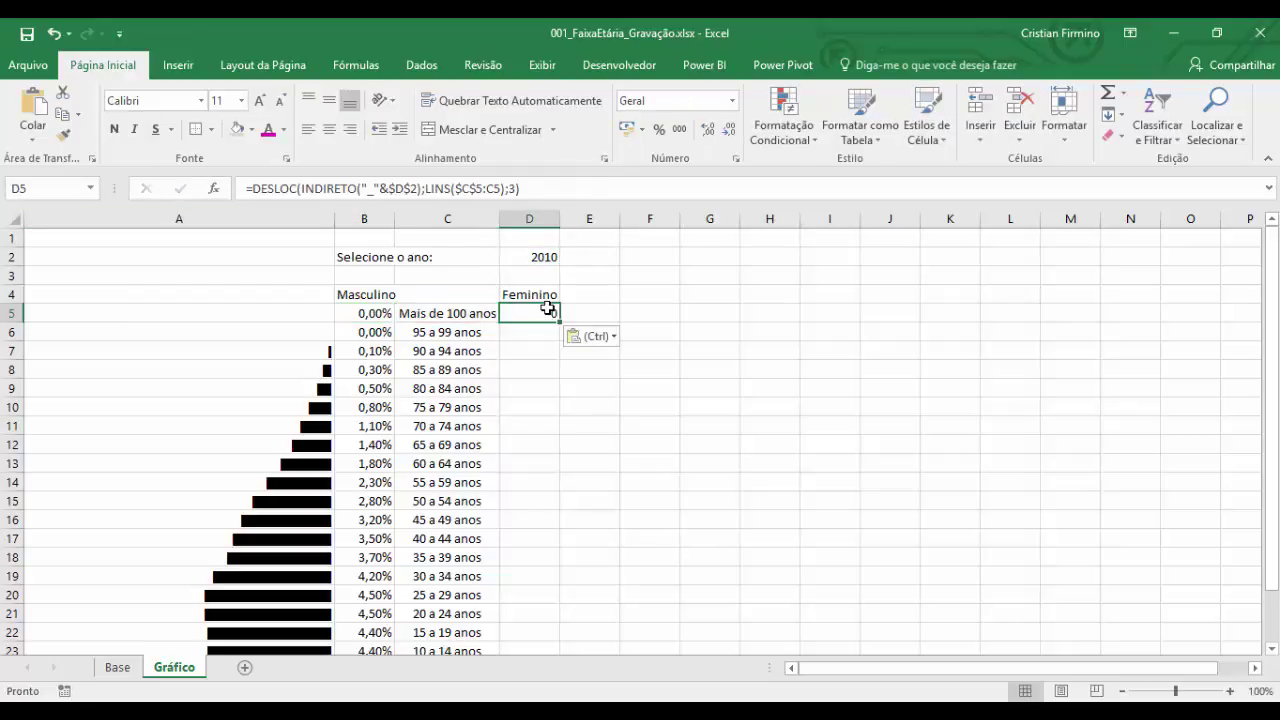
Step: On the Base sheet, relabel the 2000 Mulheres headers as % in D2 and qnt in E2, and return to the Gráfico sheet
left_click(120, 669)
left_click(229, 280)
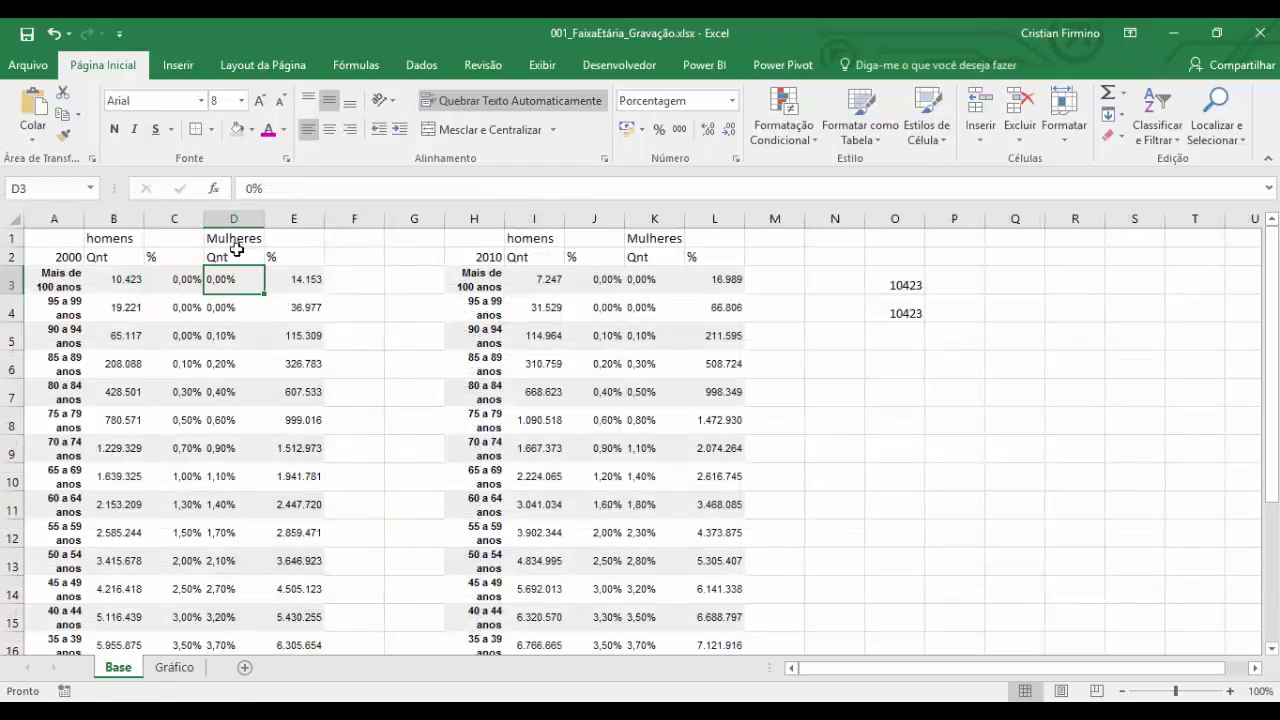
key("Up")
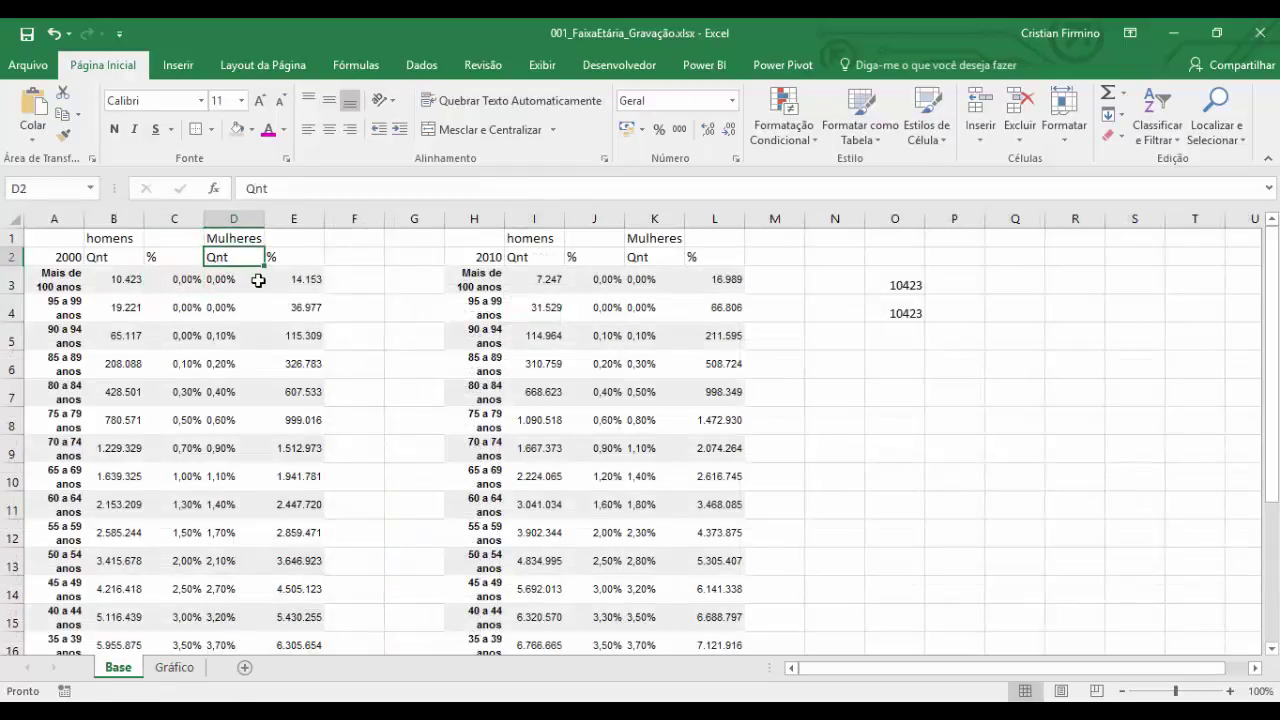
key("BackSpace")
type("%")
key("Tab")
type("qn")
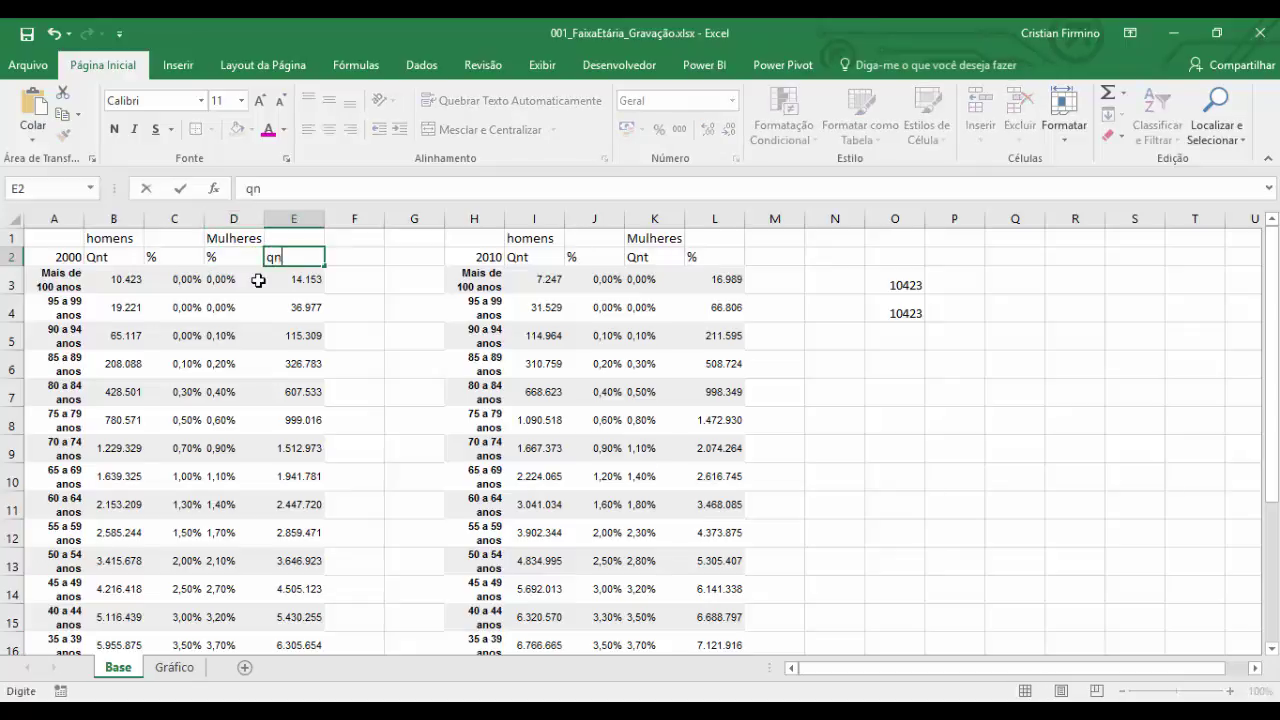
type("t")
key("Return")
key("Up")
key("Left")
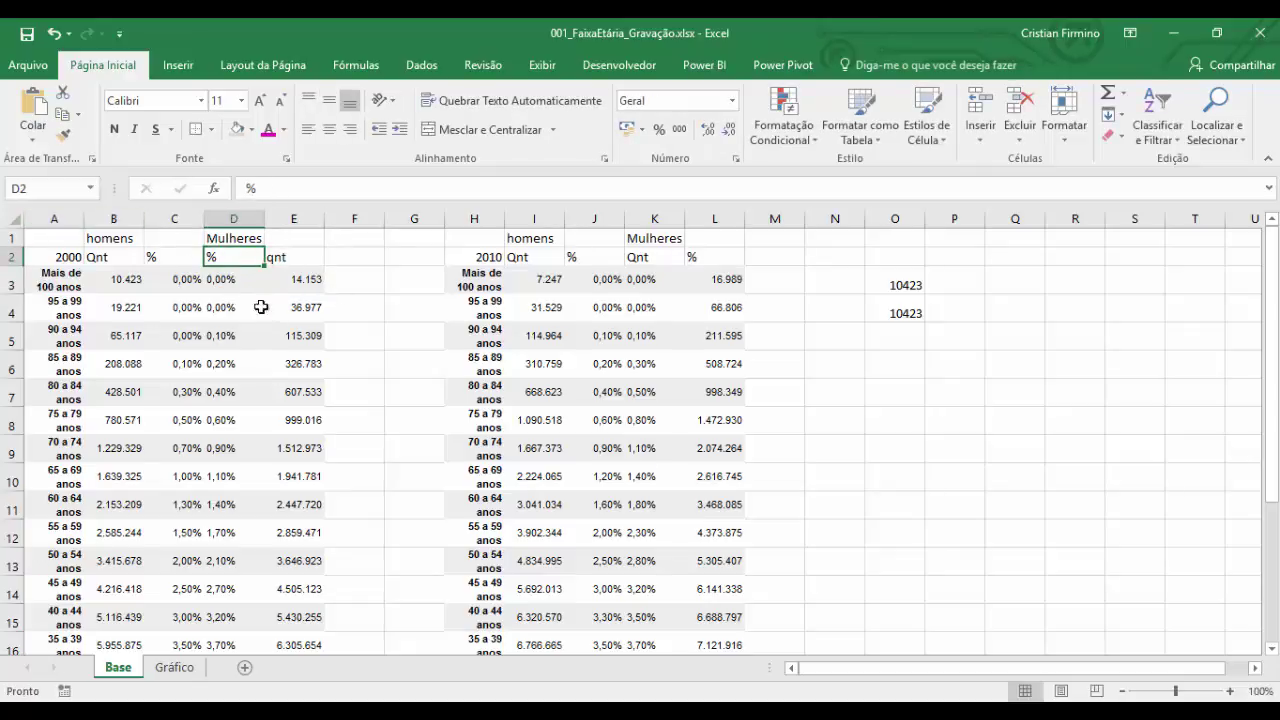
left_click(174, 667)
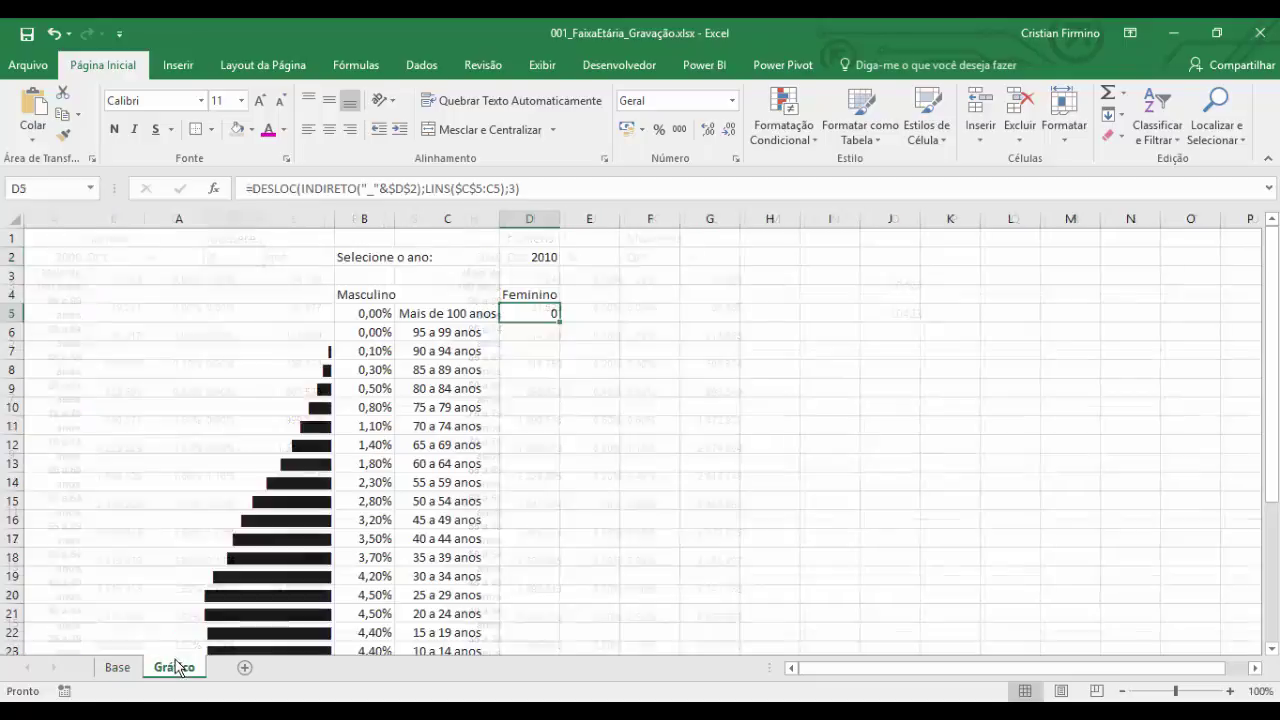
Step: Try 4 as the column argument of the DESLOC formula in D5
left_click(508, 189)
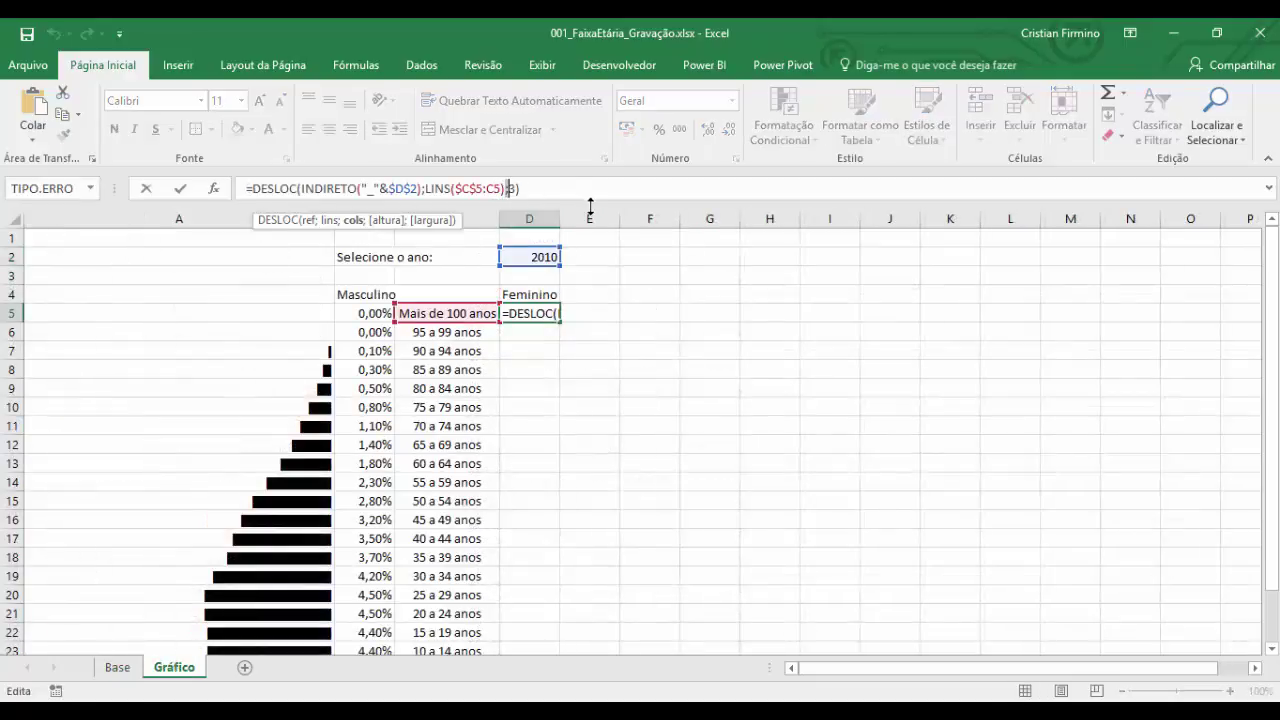
key("Right")
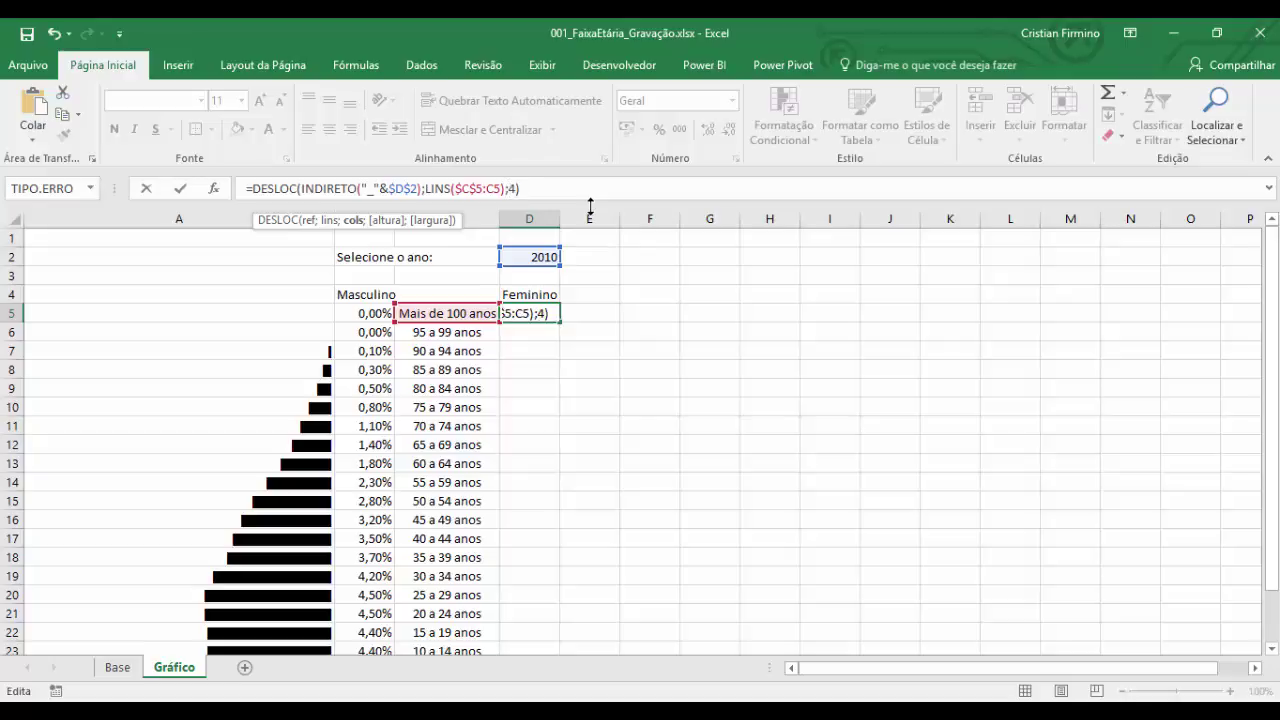
key("ctrl+Return")
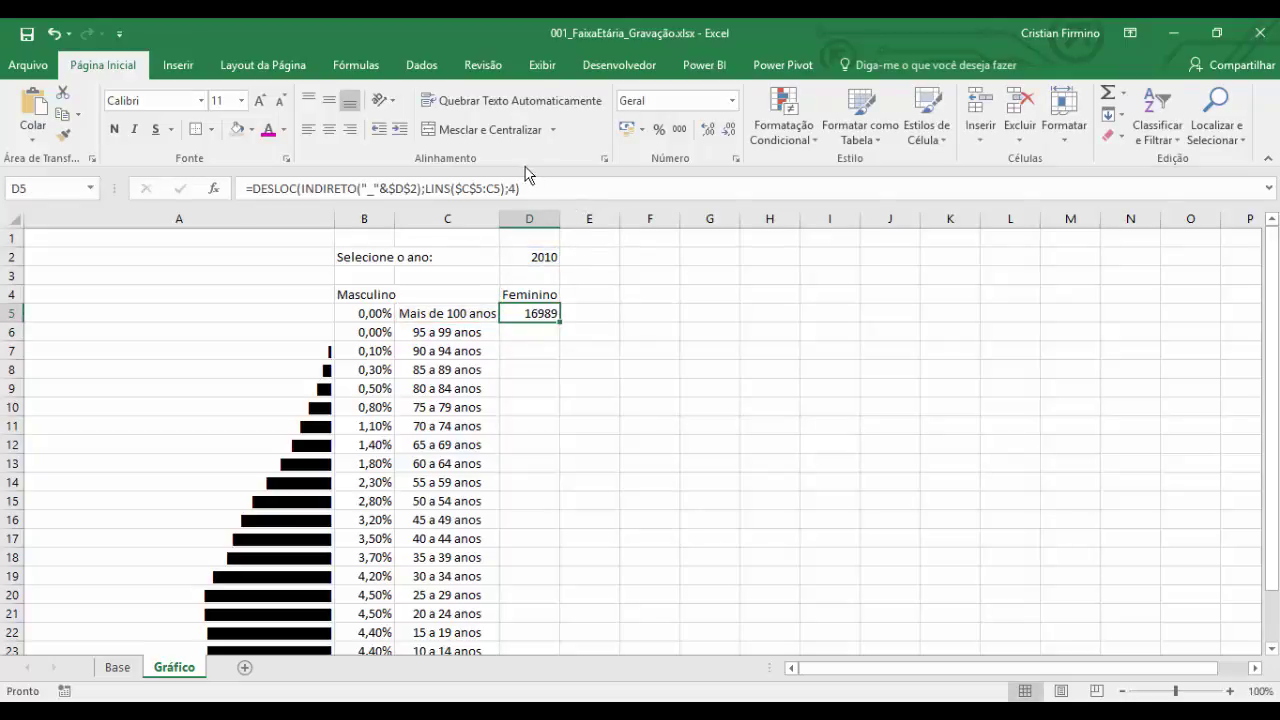
Step: Set the column argument of the D5 DESLOC formula to 3 and fill the formula down through D25
double_click(512, 189)
type("3")
key("Return")
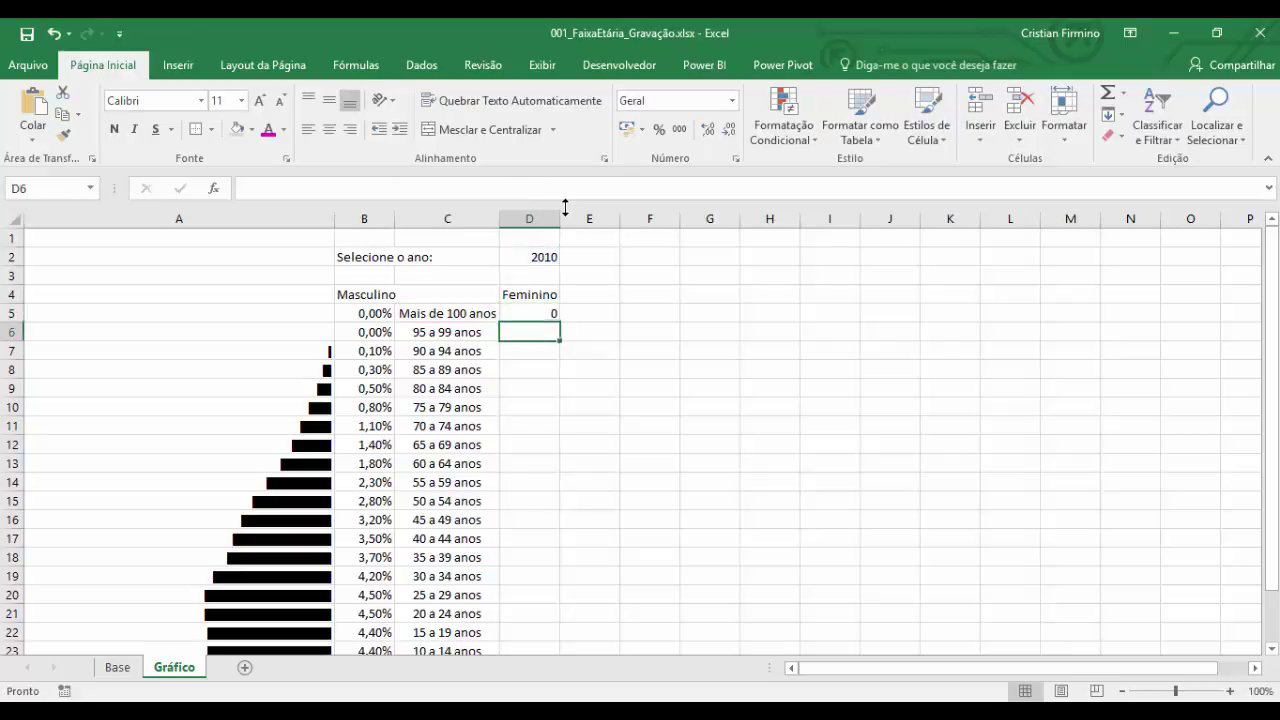
key("Up")
double_click(563, 314)
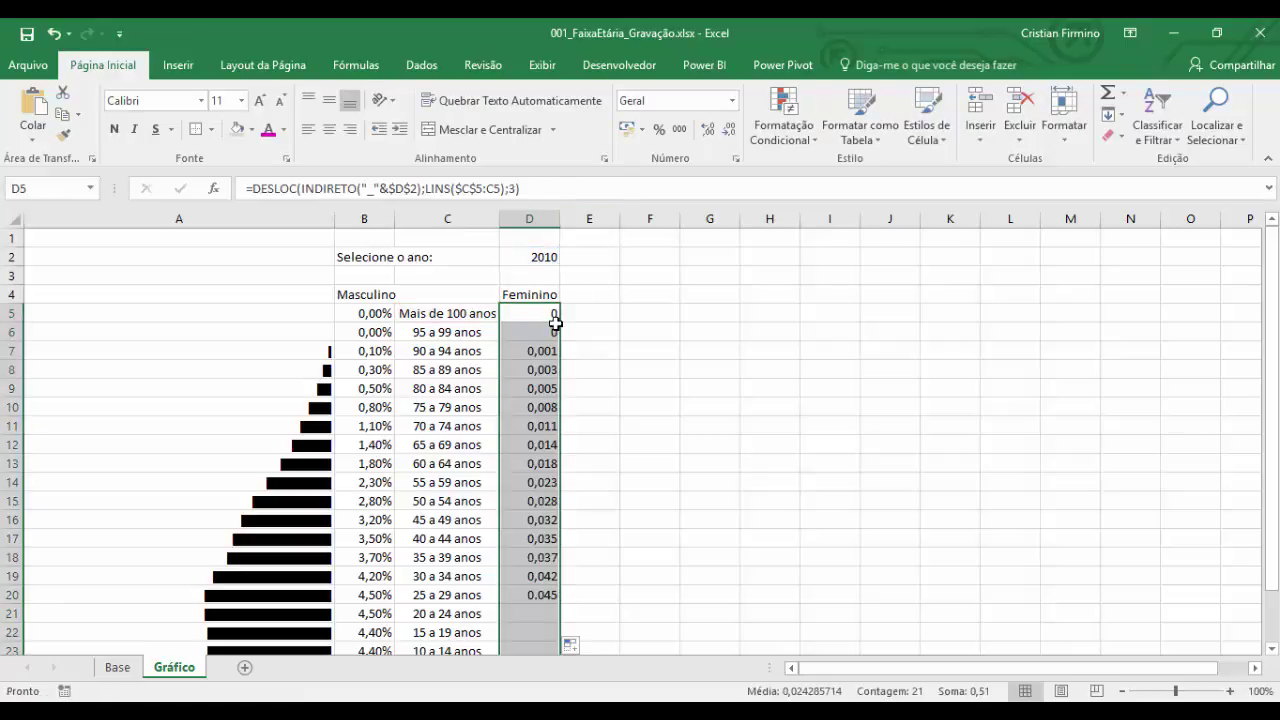
scroll(564, 324, "down", 3)
scroll(564, 324, "up", 3)
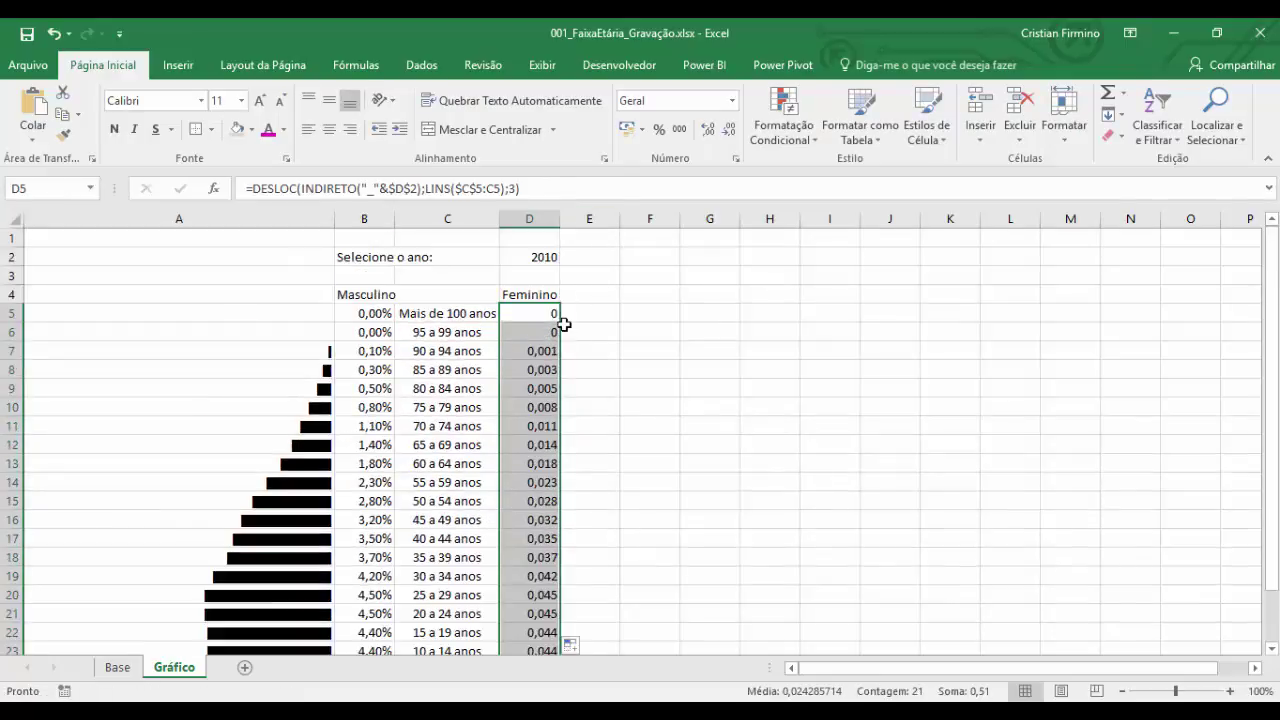
Step: Set the column argument of the Masculino formula in B5 to 2 and fill it down through B25
left_click(280, 316)
left_click(366, 314)
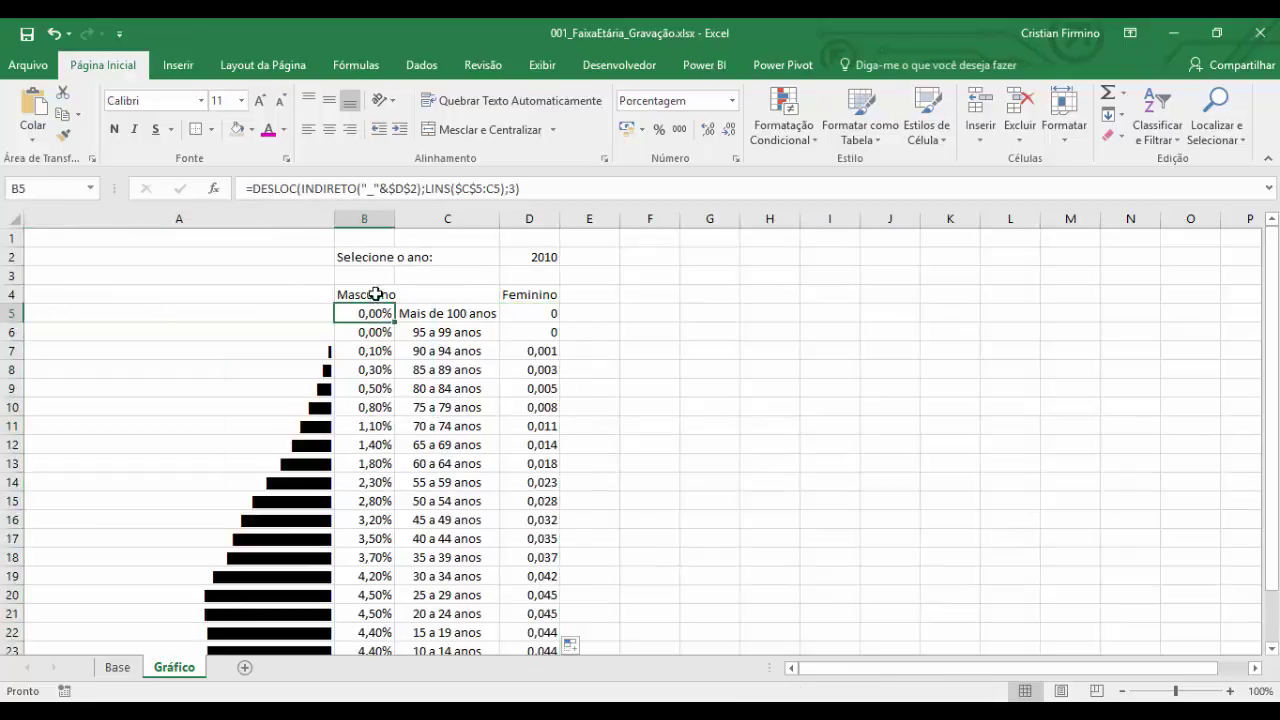
left_click(512, 188)
key("BackSpace")
type("2")
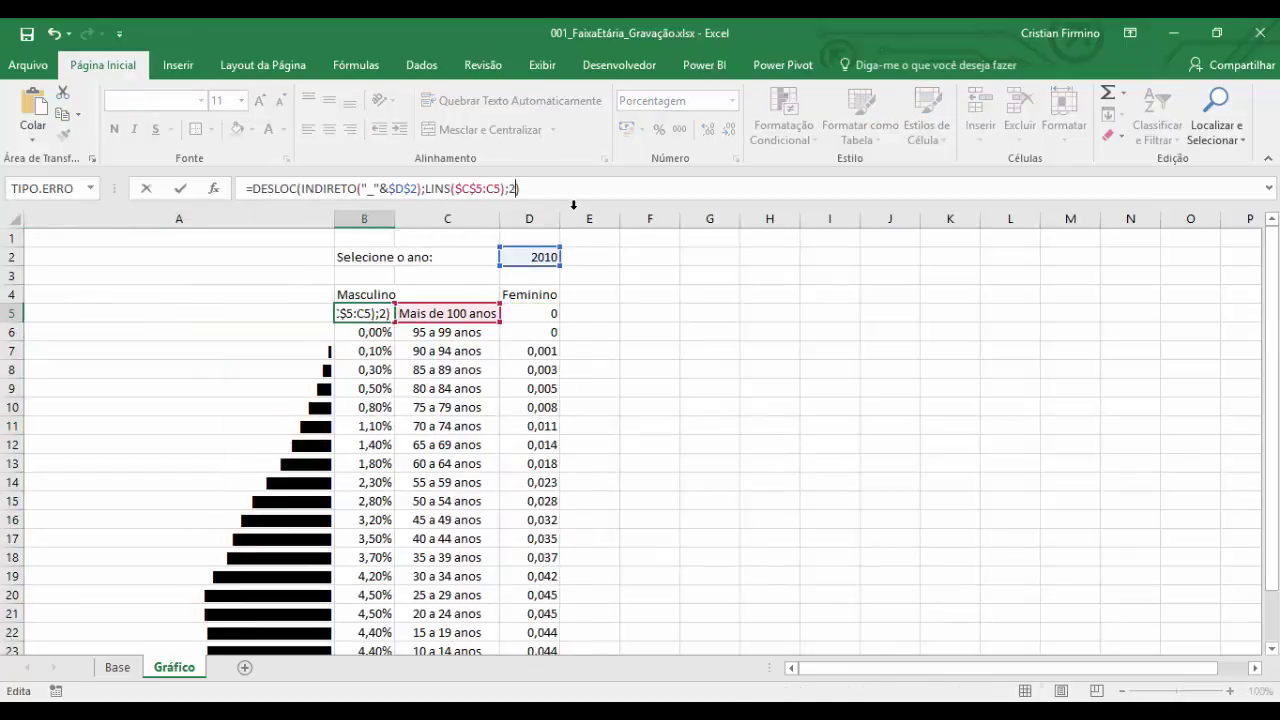
key("ctrl+Return")
double_click(394, 322)
key("Right")
key("Right")
Step: Copy the percentage formatting of B5:B25 onto the Feminino values in D5:D25
left_click(376, 316)
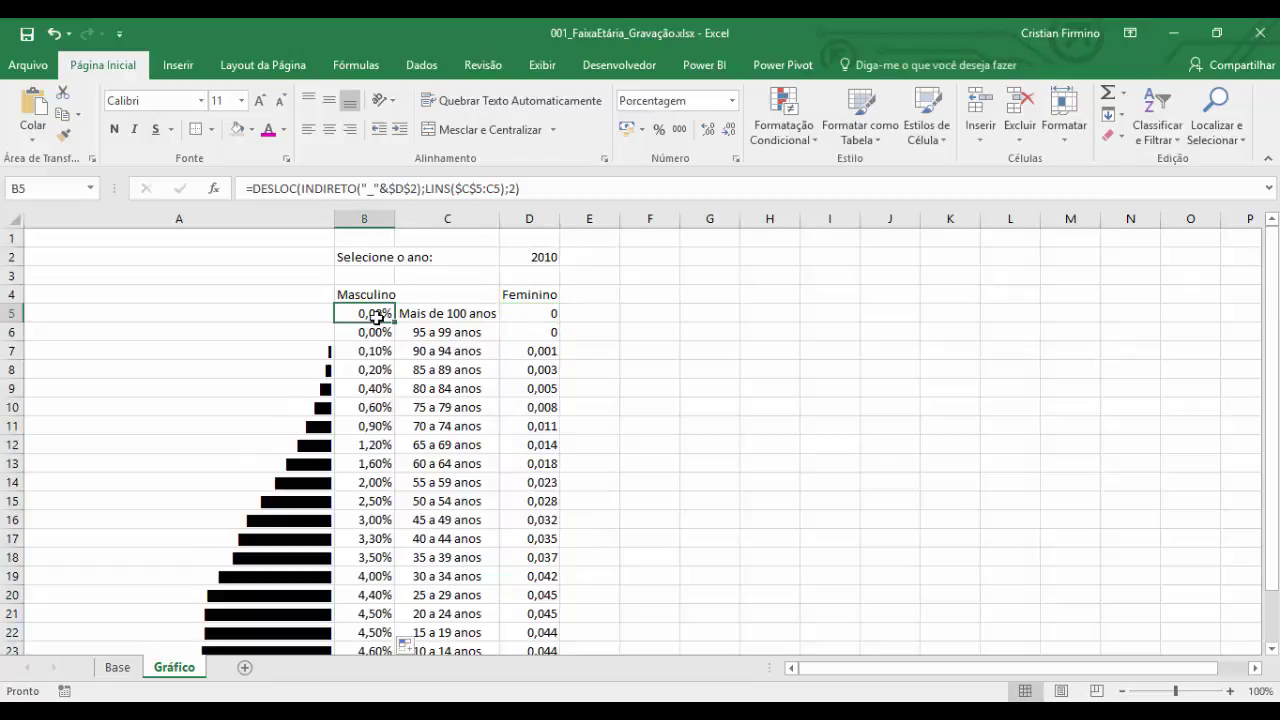
key("ctrl+shift+Down")
left_click(66, 134)
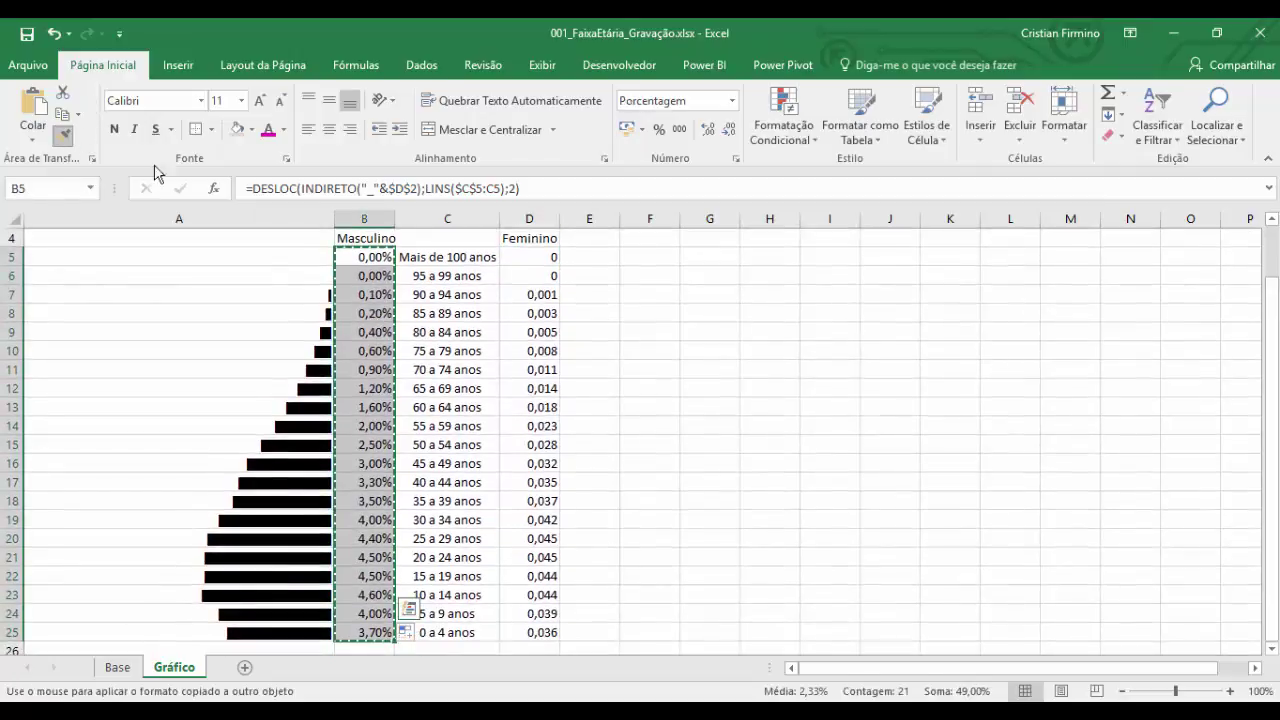
left_click(520, 257)
left_click(622, 338)
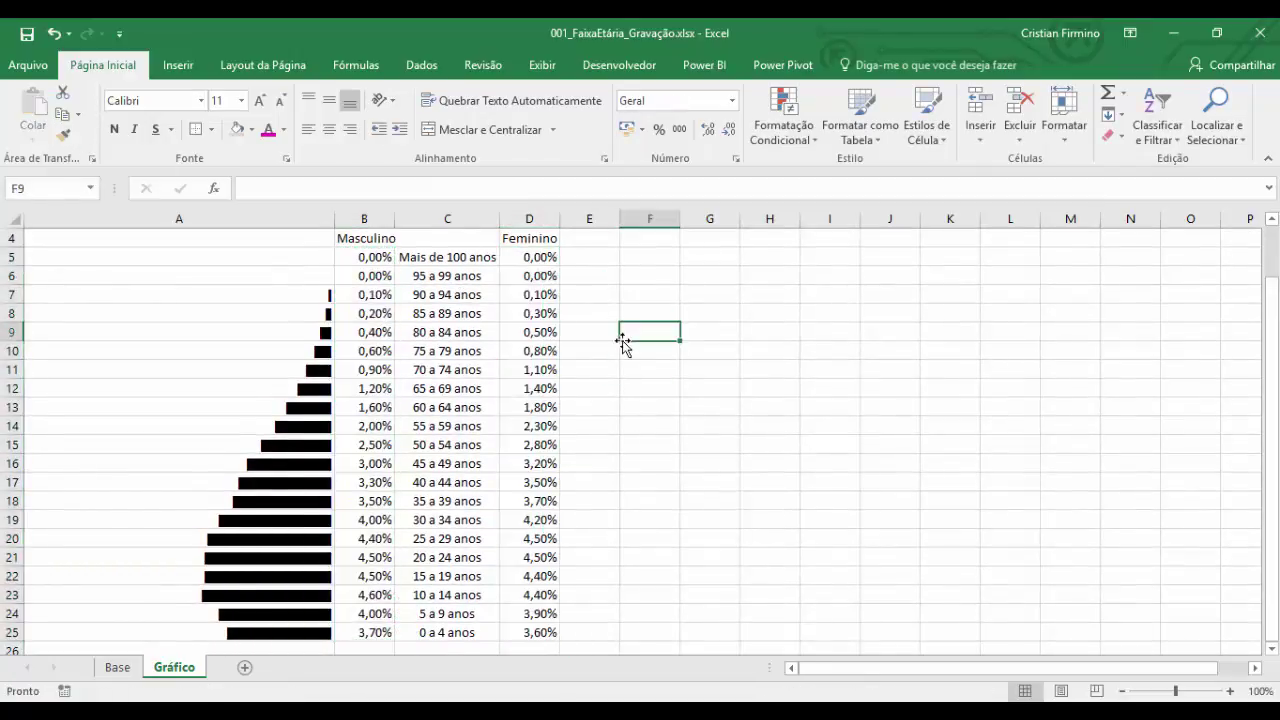
Step: Enter =REPT("|";D5*1000) in E5 and fill it down through E25
scroll(620, 343, "up", 1)
left_click(601, 322)
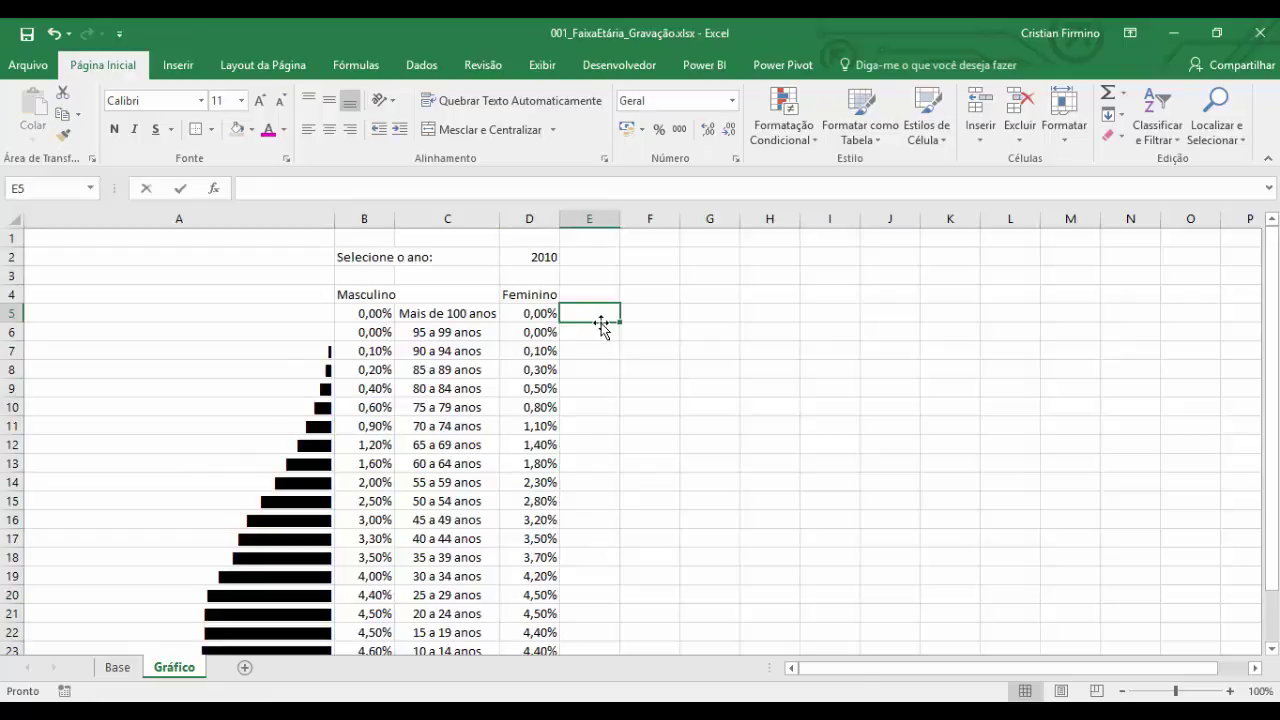
type("=rep")
key("Tab")
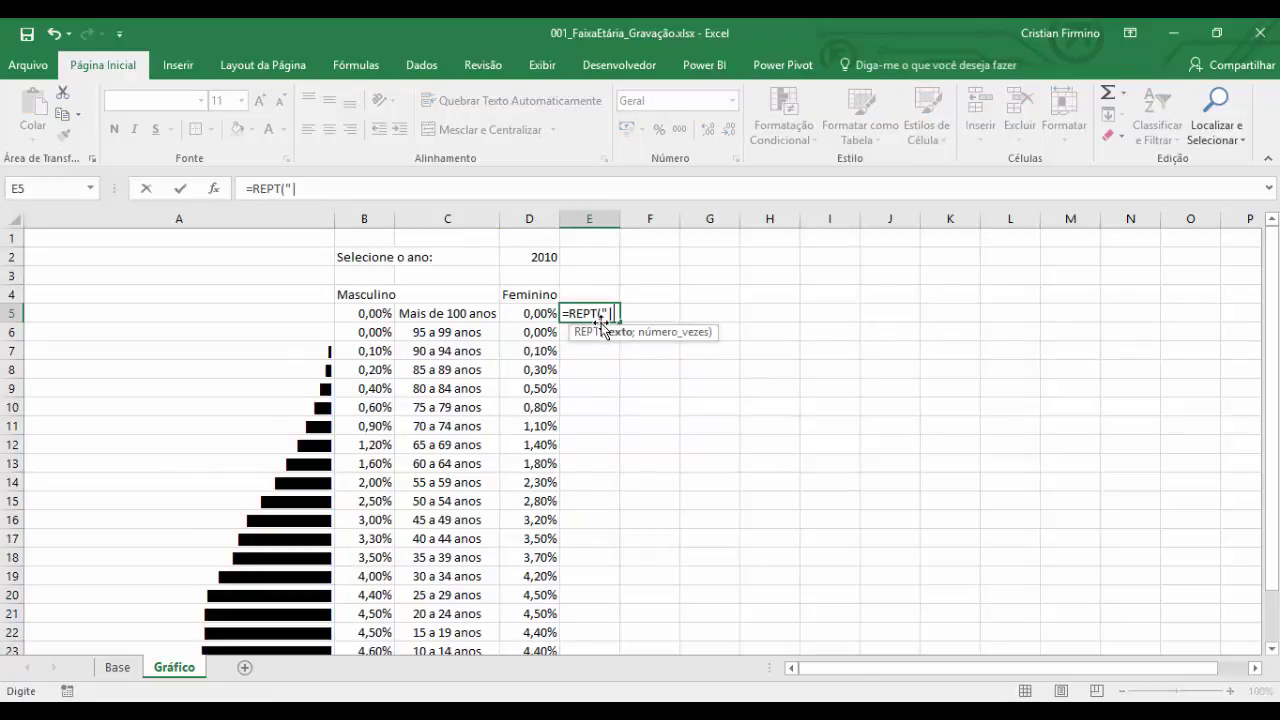
type("\"|\";")
key("Left")
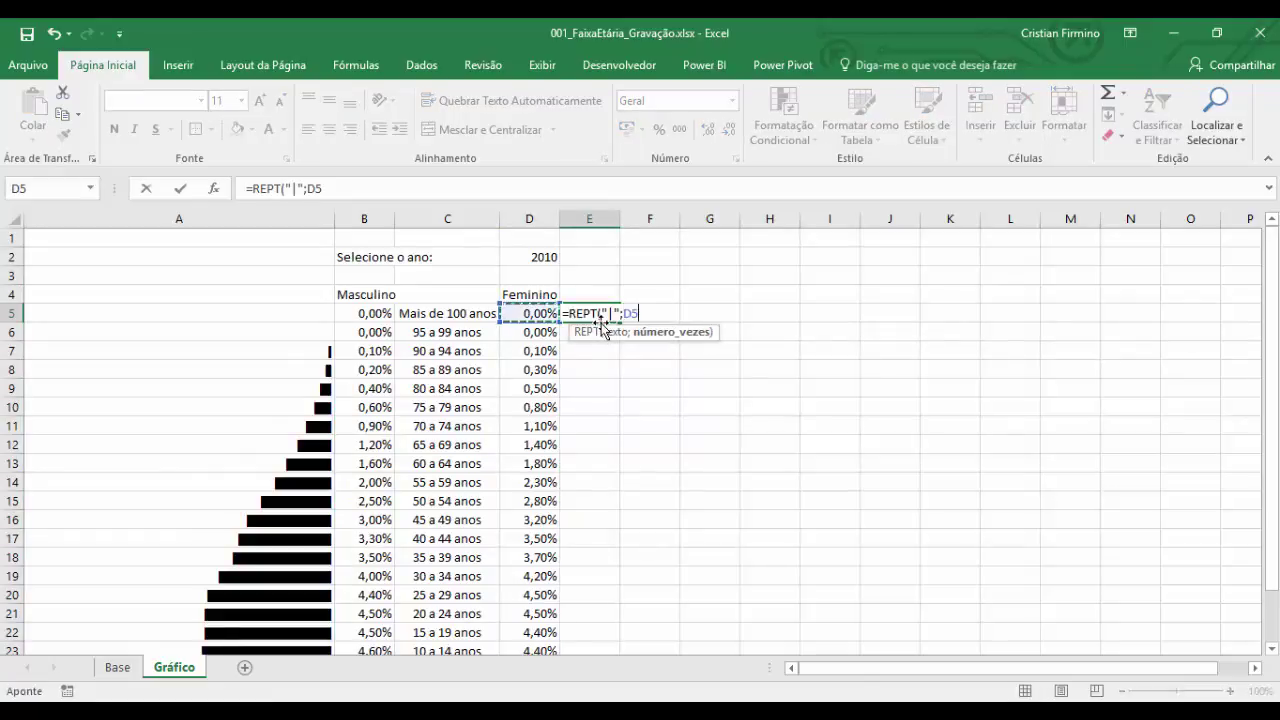
type("*")
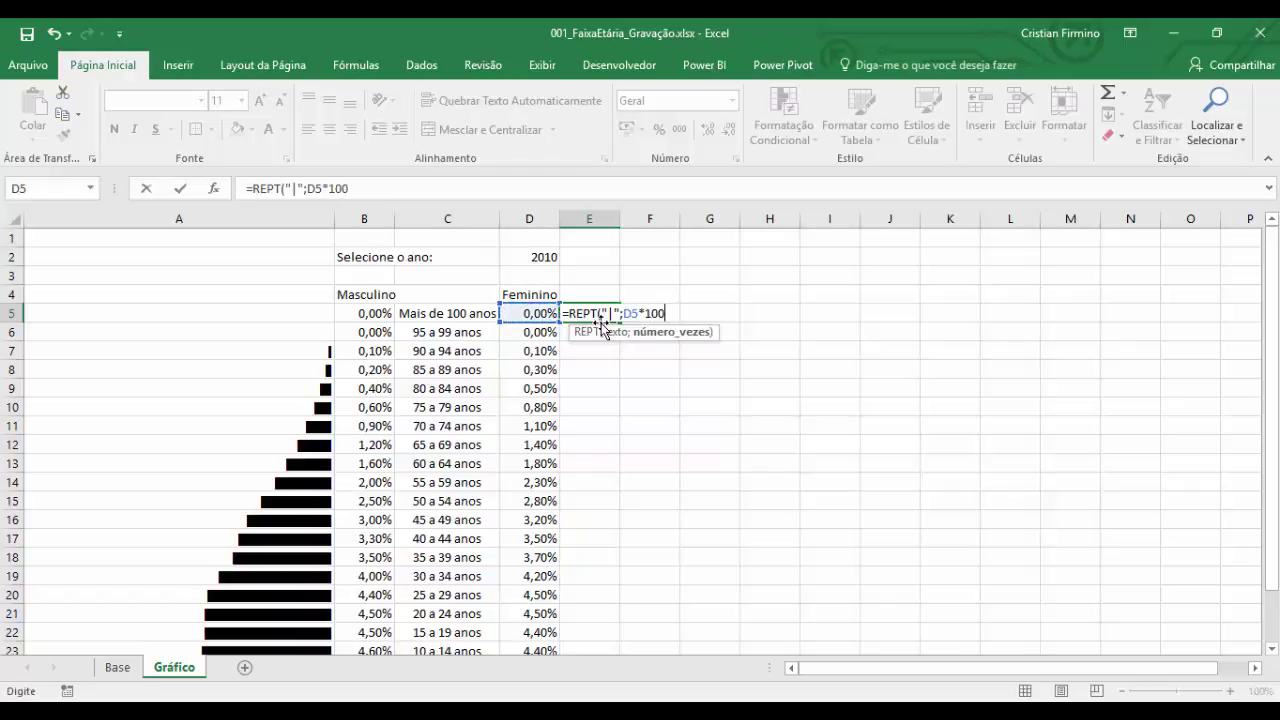
type("1000)")
key("ctrl+Return")
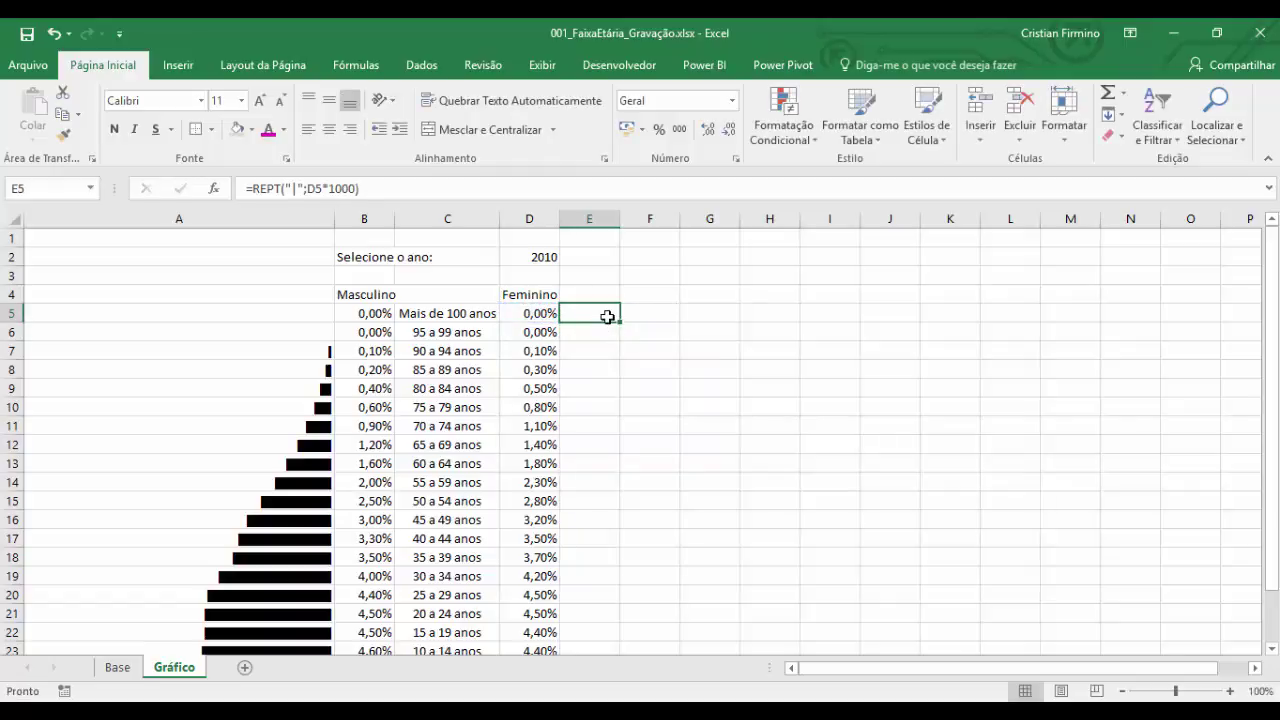
double_click(620, 323)
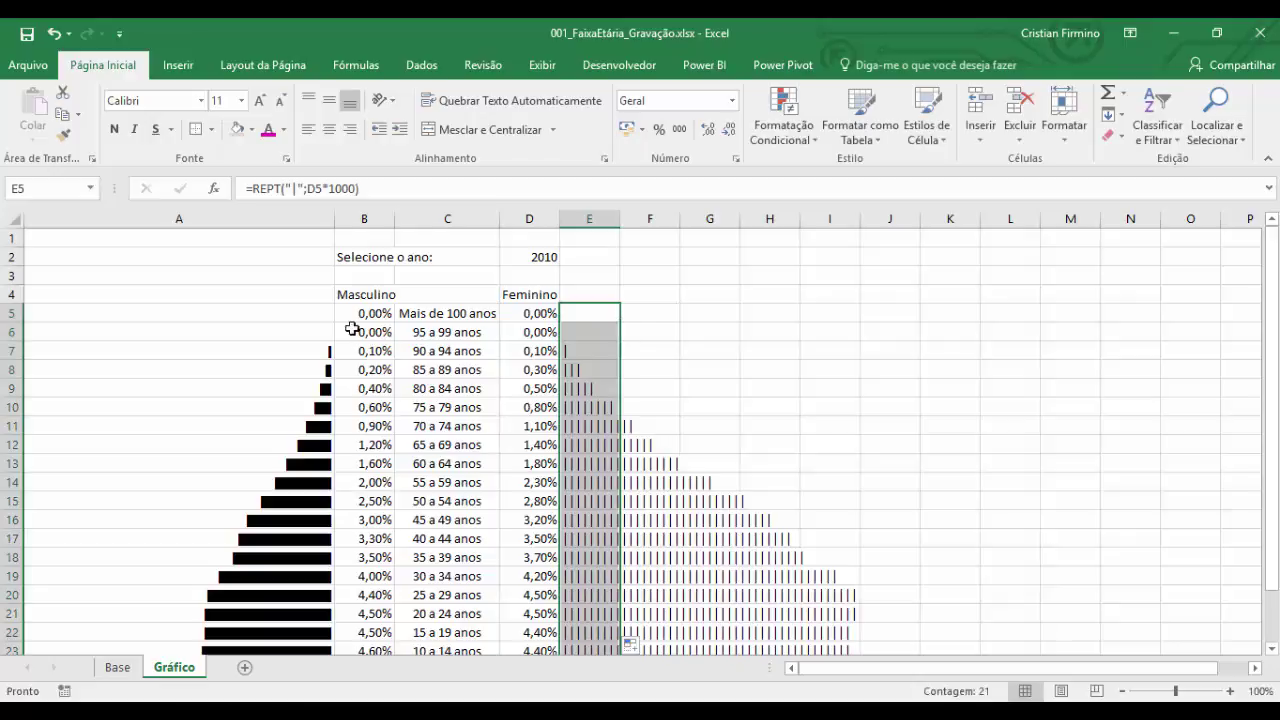
Step: Set the font of the Feminino REPT bars in E5:E25 to Britannic Bold
left_click(202, 100)
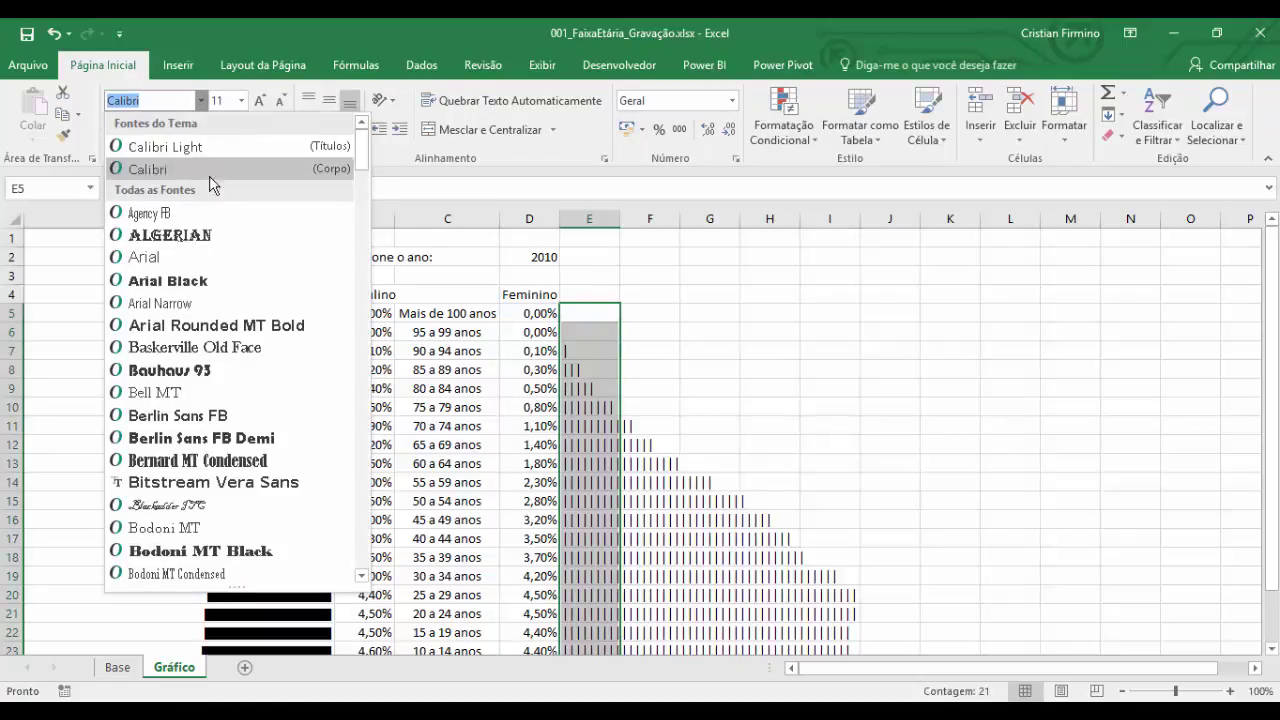
scroll(215, 368, "down", 3)
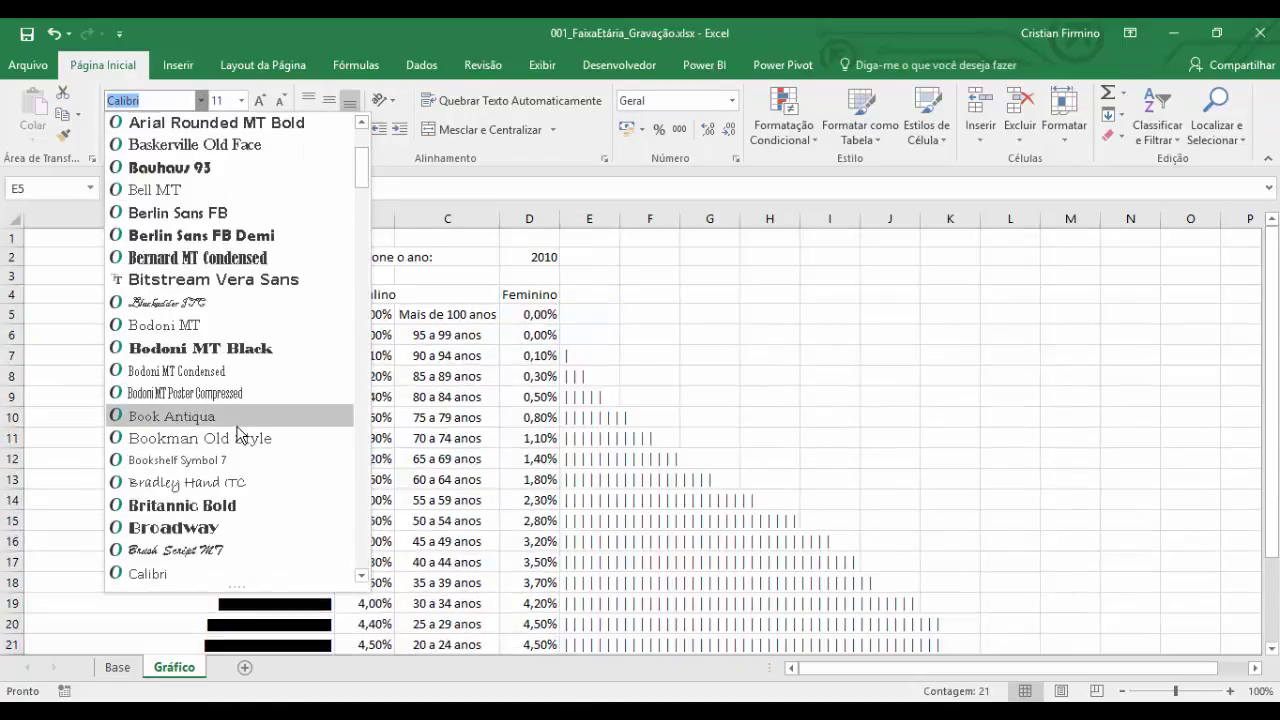
left_click(208, 515)
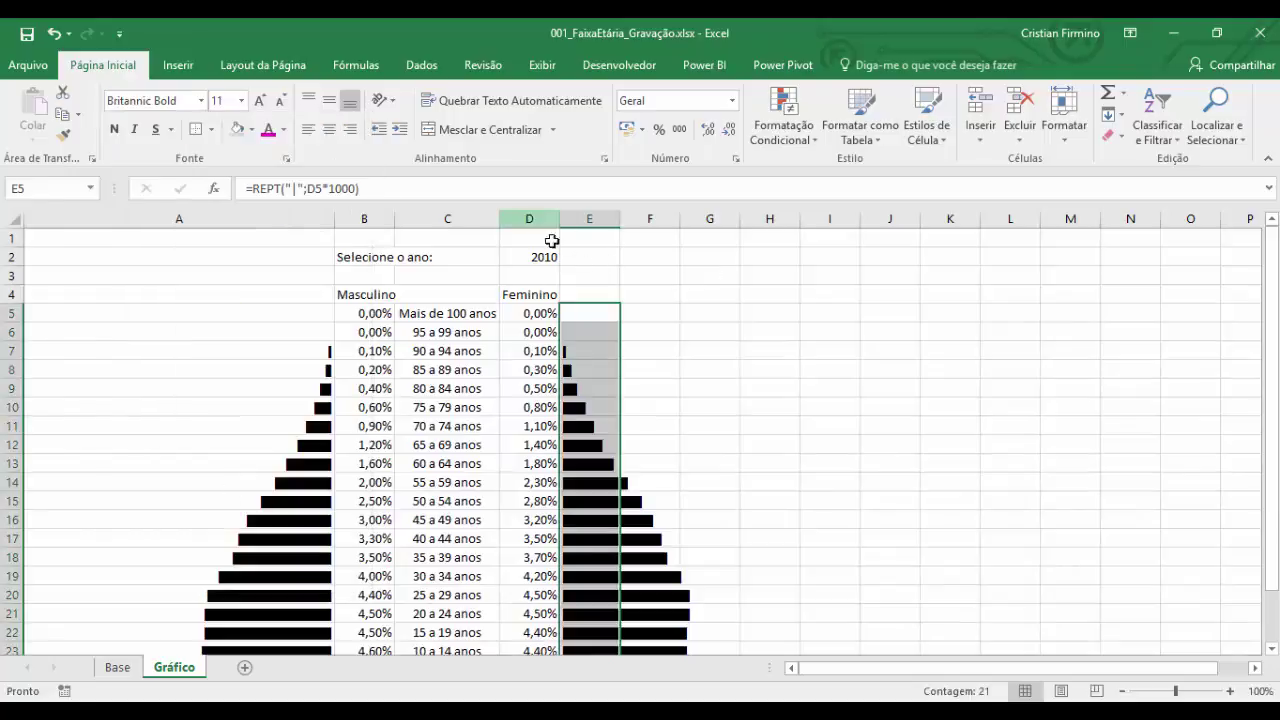
left_click(808, 385)
scroll(684, 401, "down", 2)
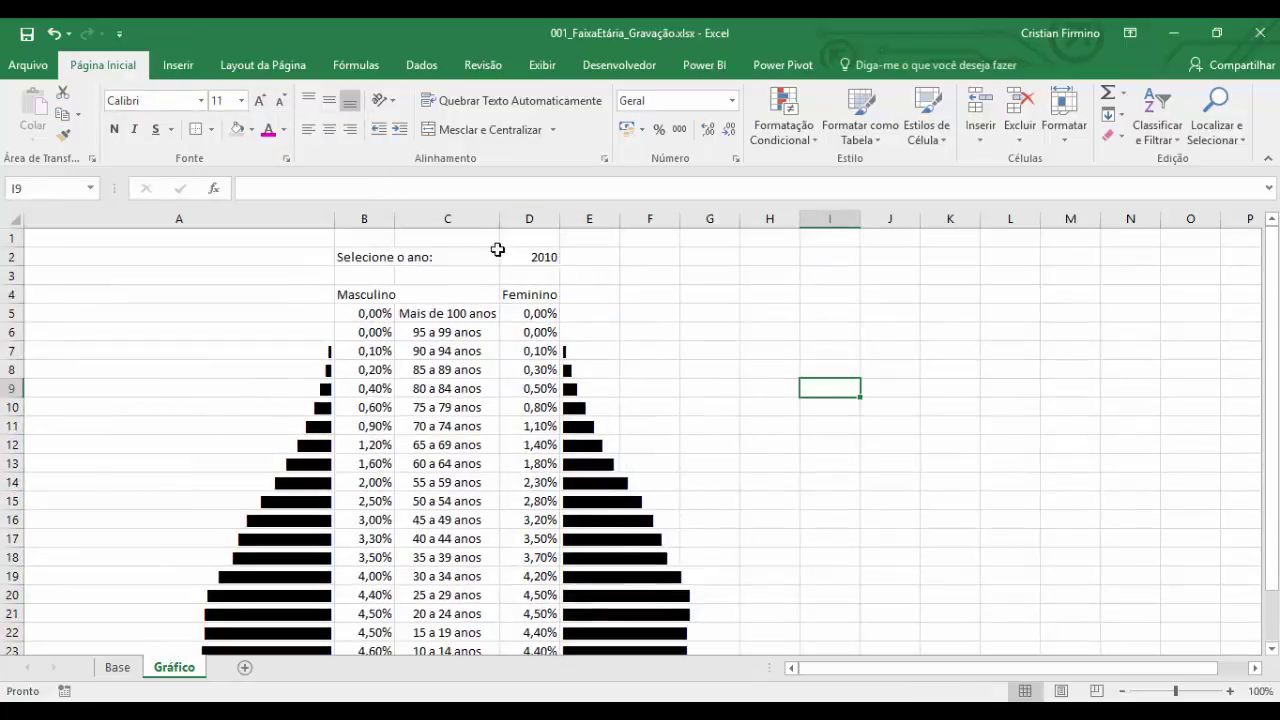
Step: Switch the selected year in D2 to 2000 and back to 2010 to test how the pyramid responds
left_click(518, 257)
left_click(569, 257)
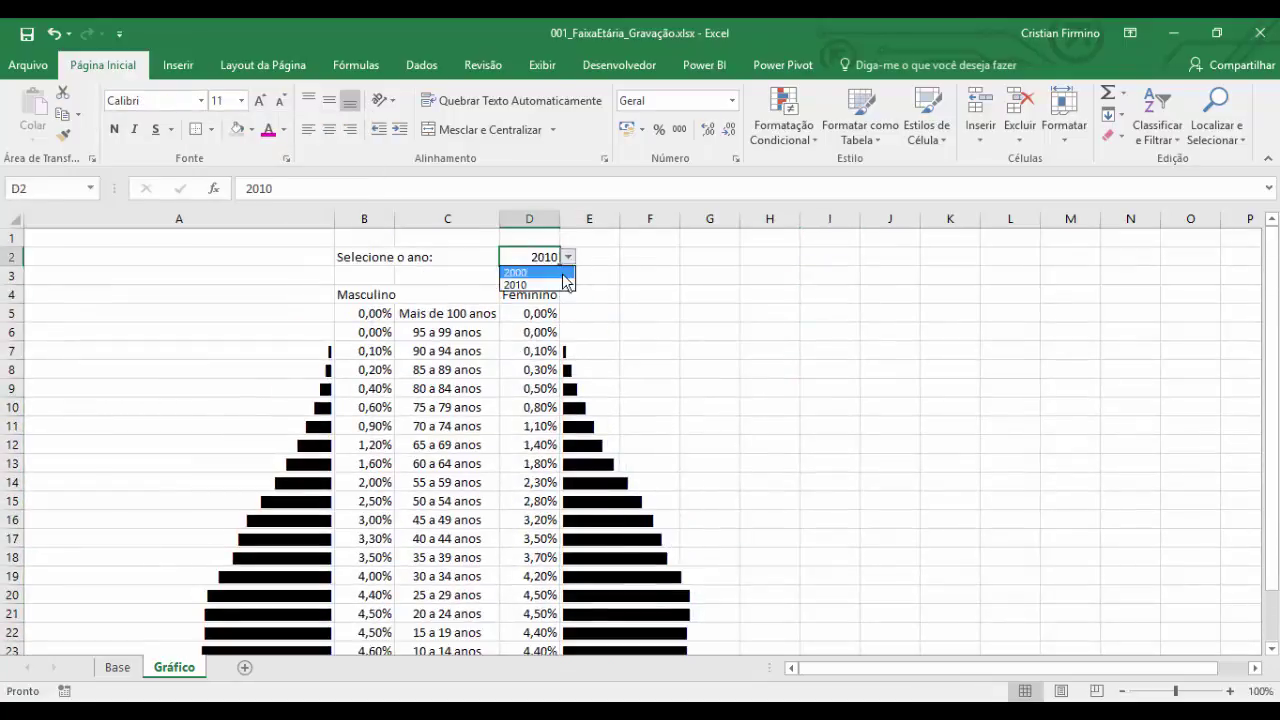
left_click(560, 285)
scroll(600, 490, "down", 2)
scroll(554, 546, "up", 2)
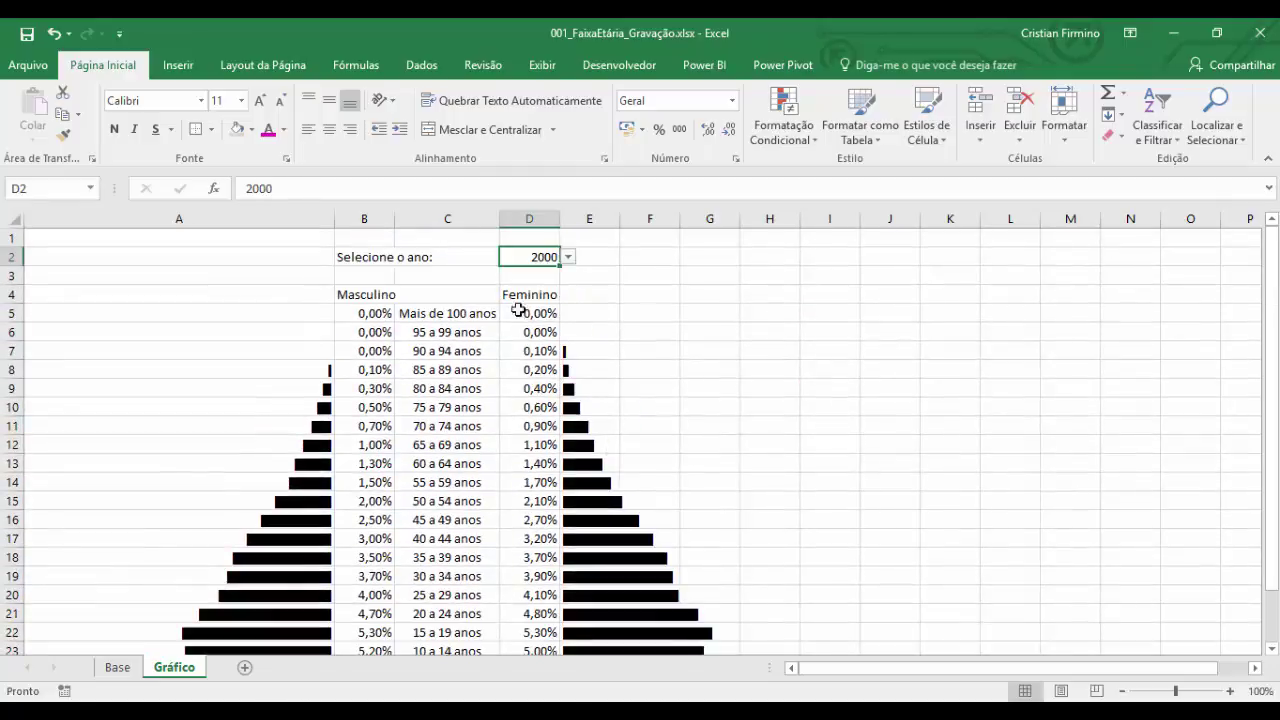
left_click(568, 257)
left_click(540, 292)
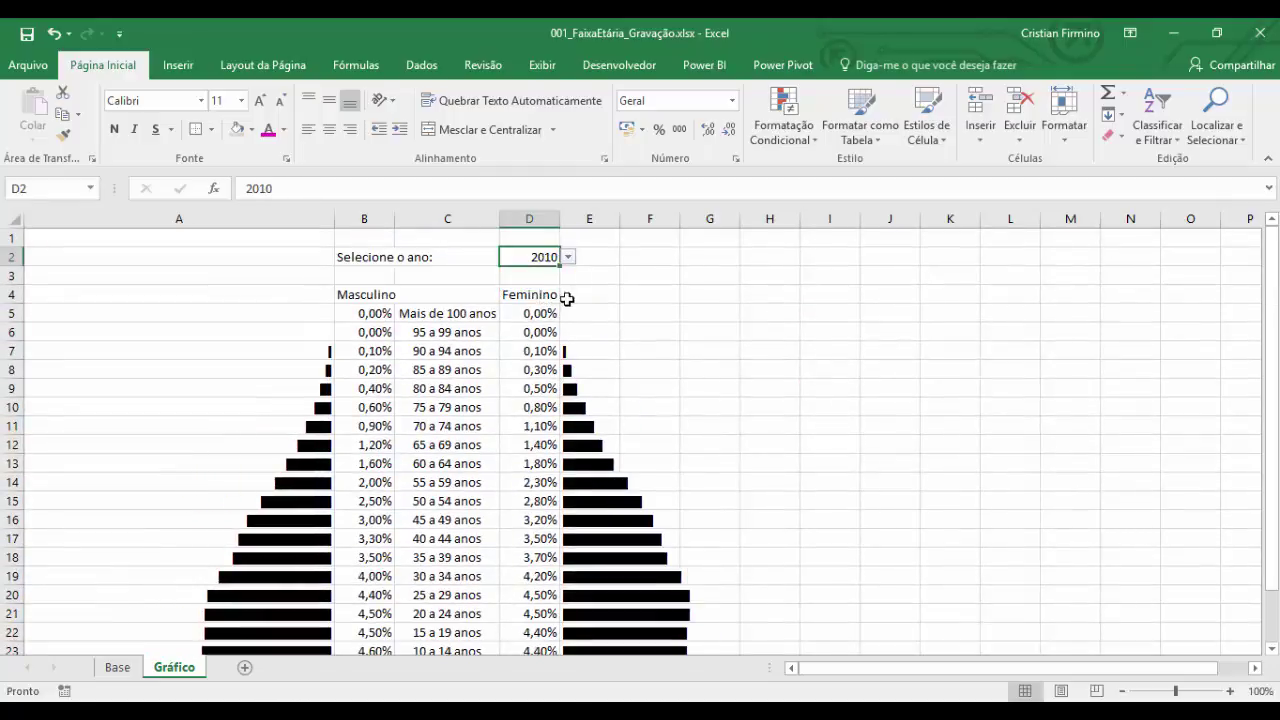
Step: Append &" "&D5 to the REPT formula in E5 and fill it down through E25
mouse_move(305, 625)
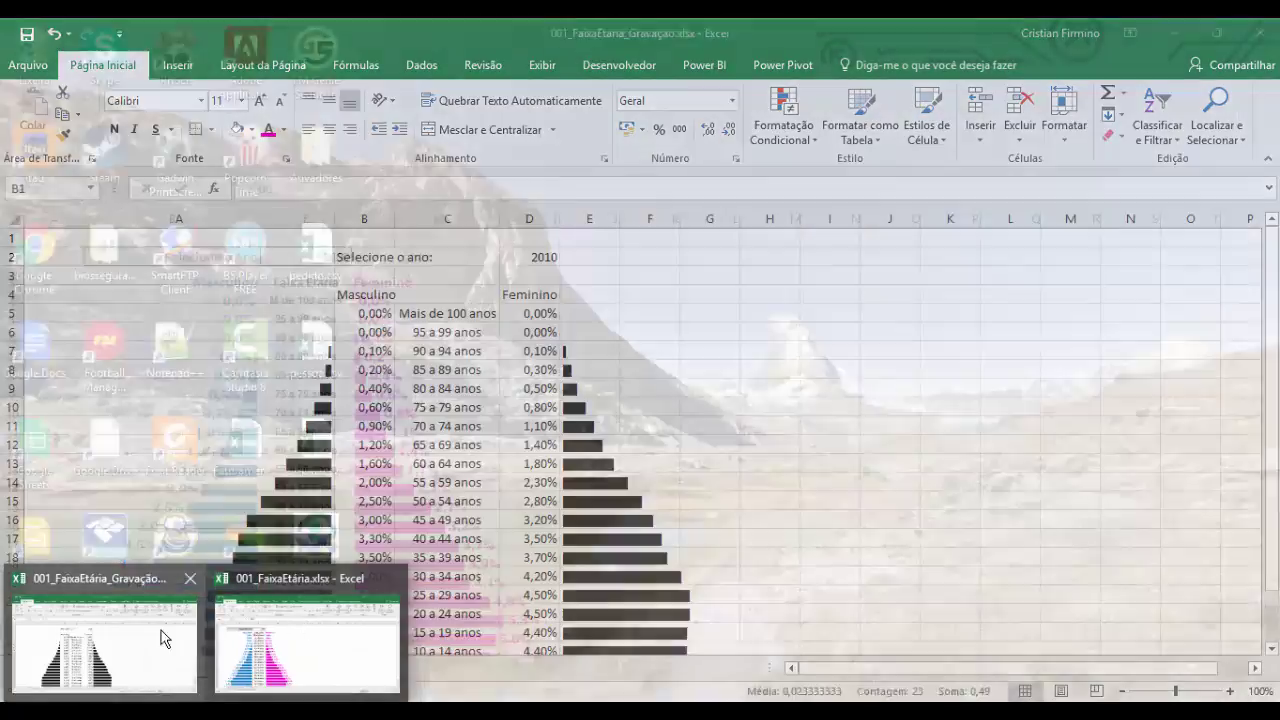
left_click(163, 634)
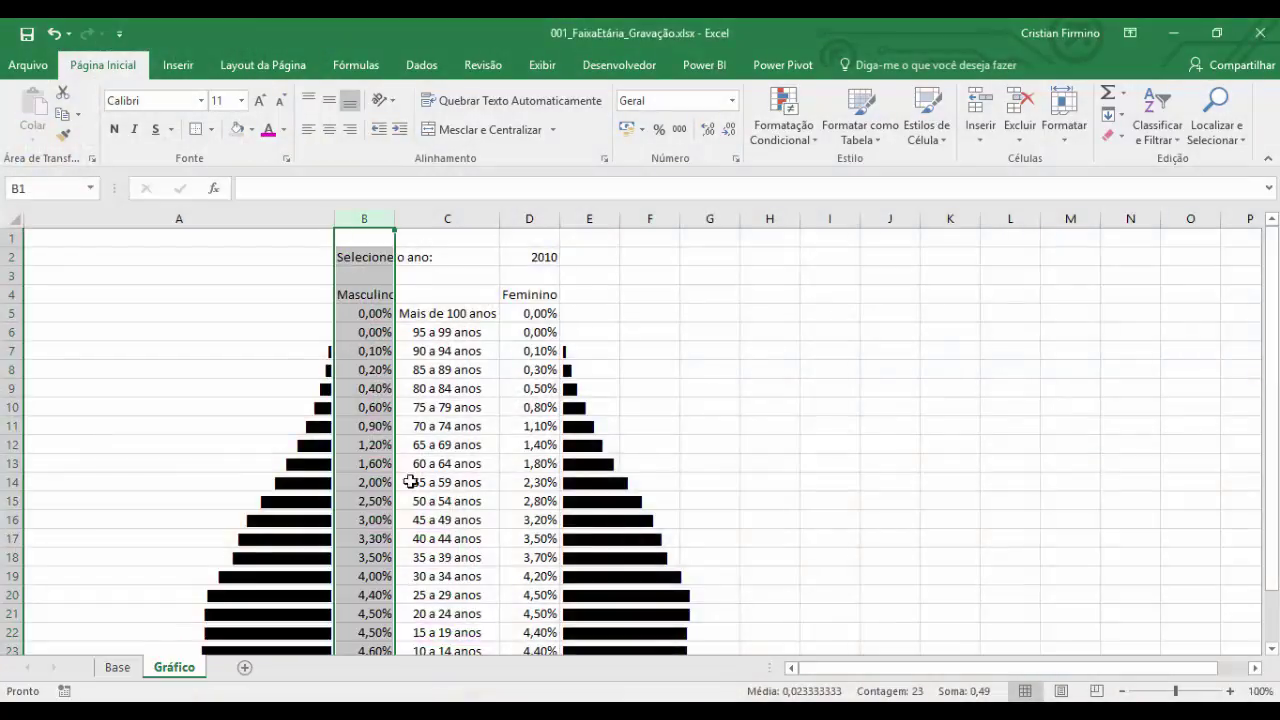
left_click(585, 310)
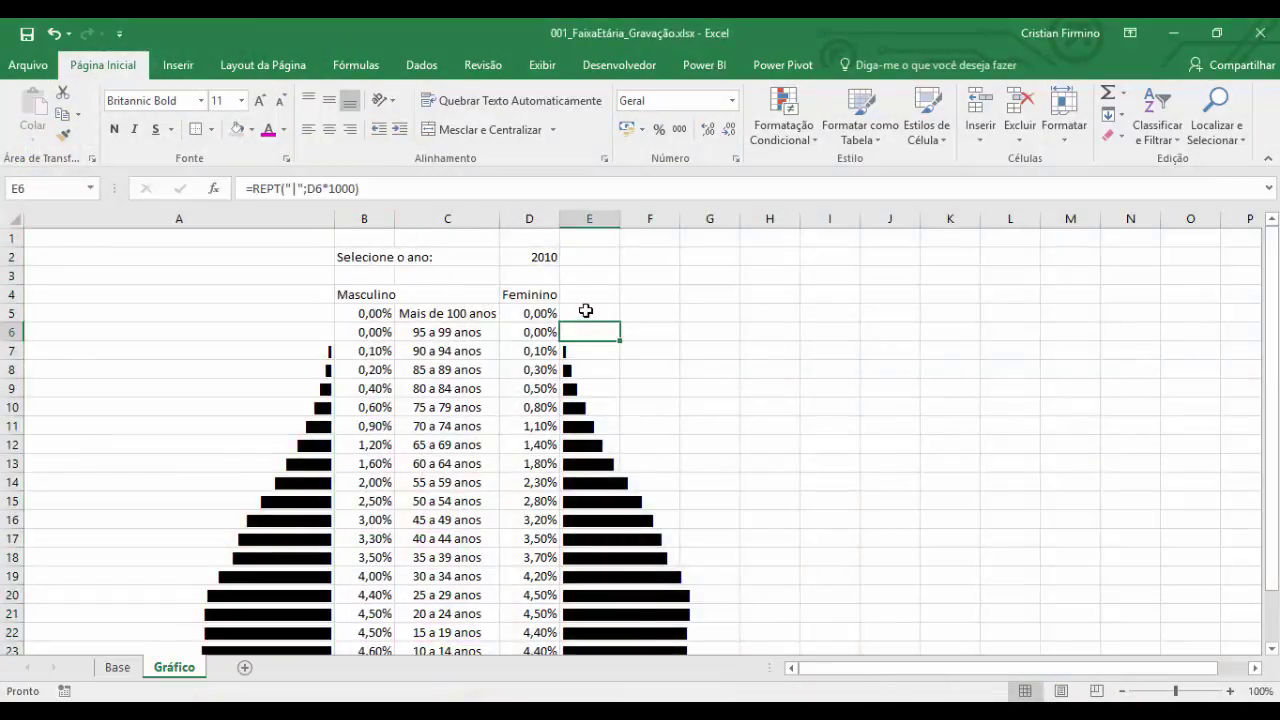
left_click(380, 188)
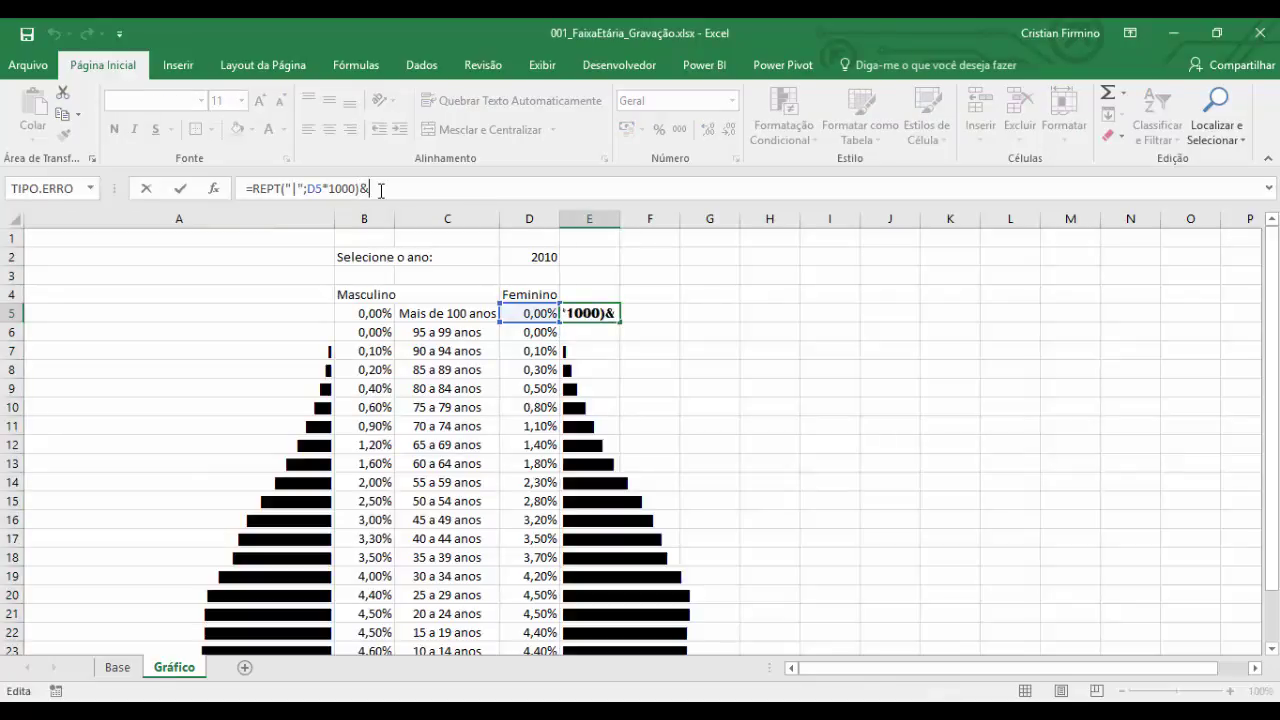
type("&\" \"&")
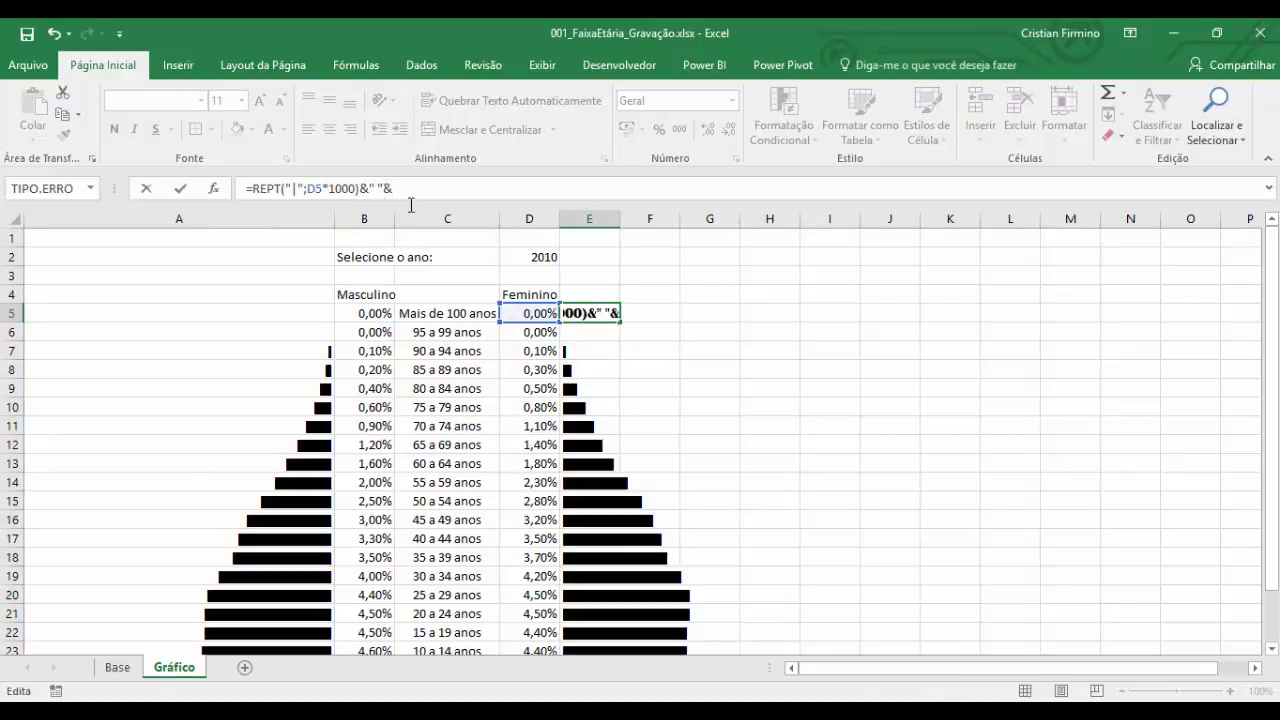
left_click(530, 310)
key("Return")
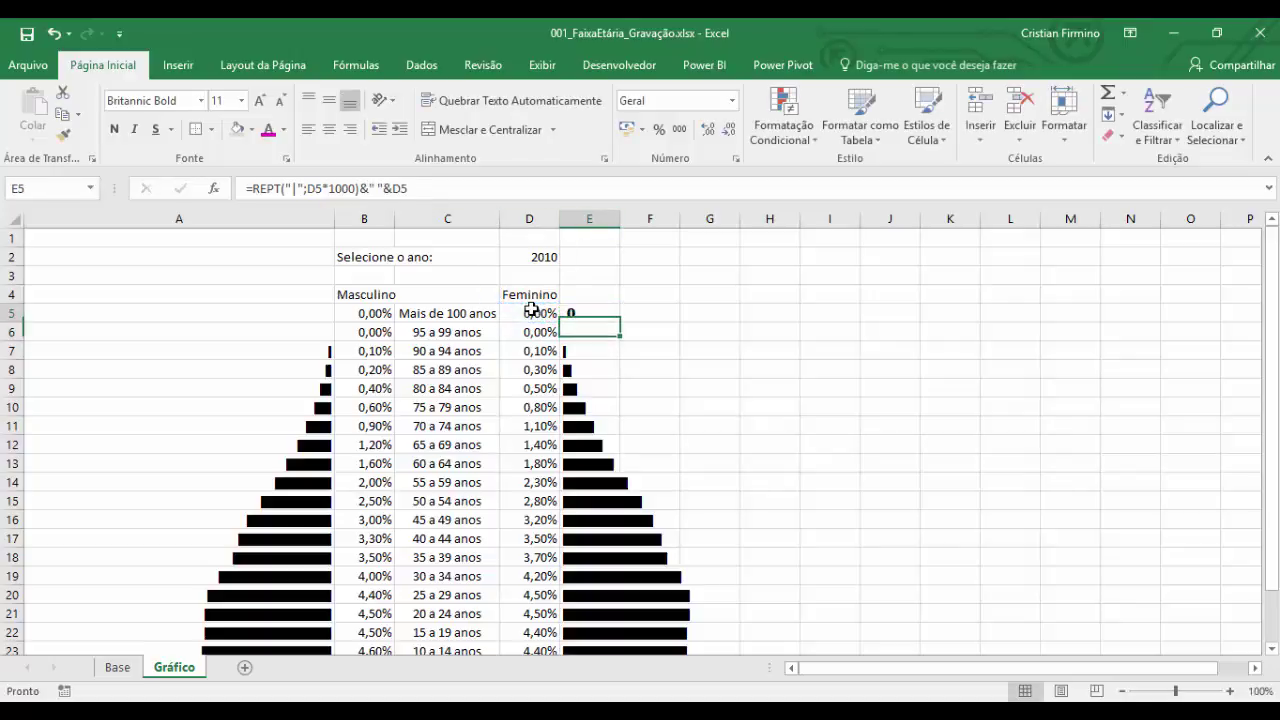
key("Up")
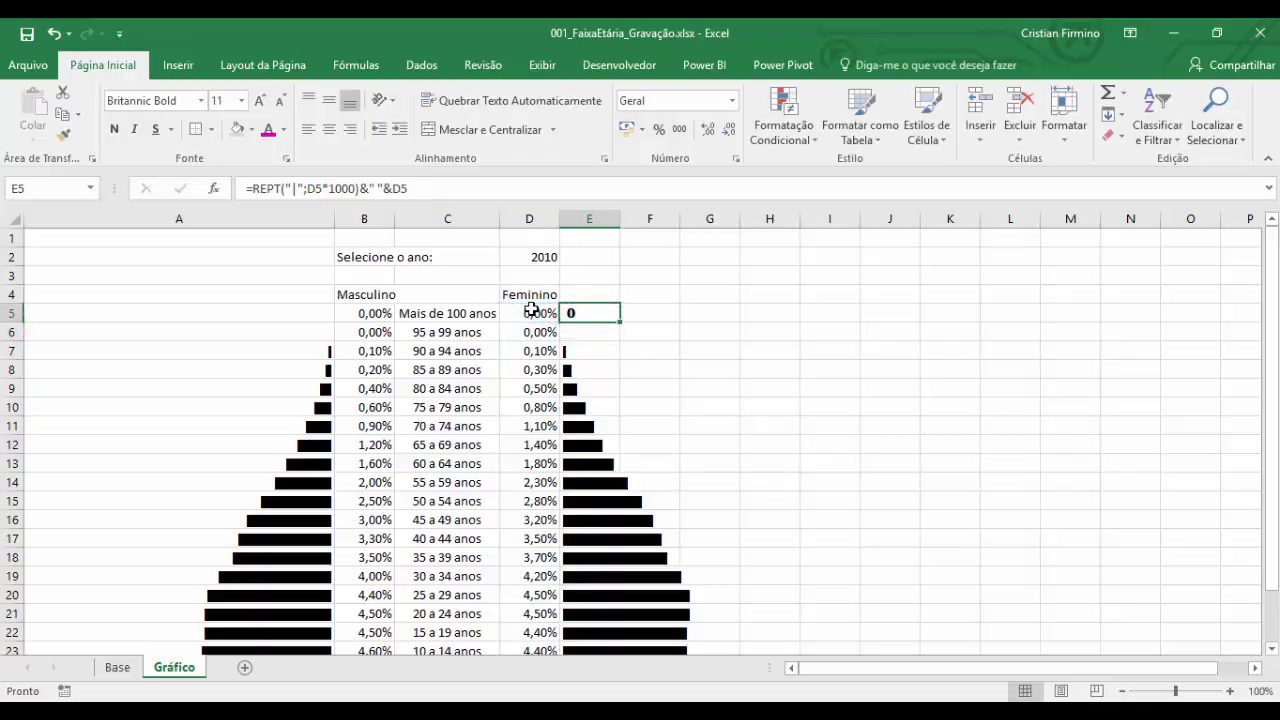
double_click(621, 321)
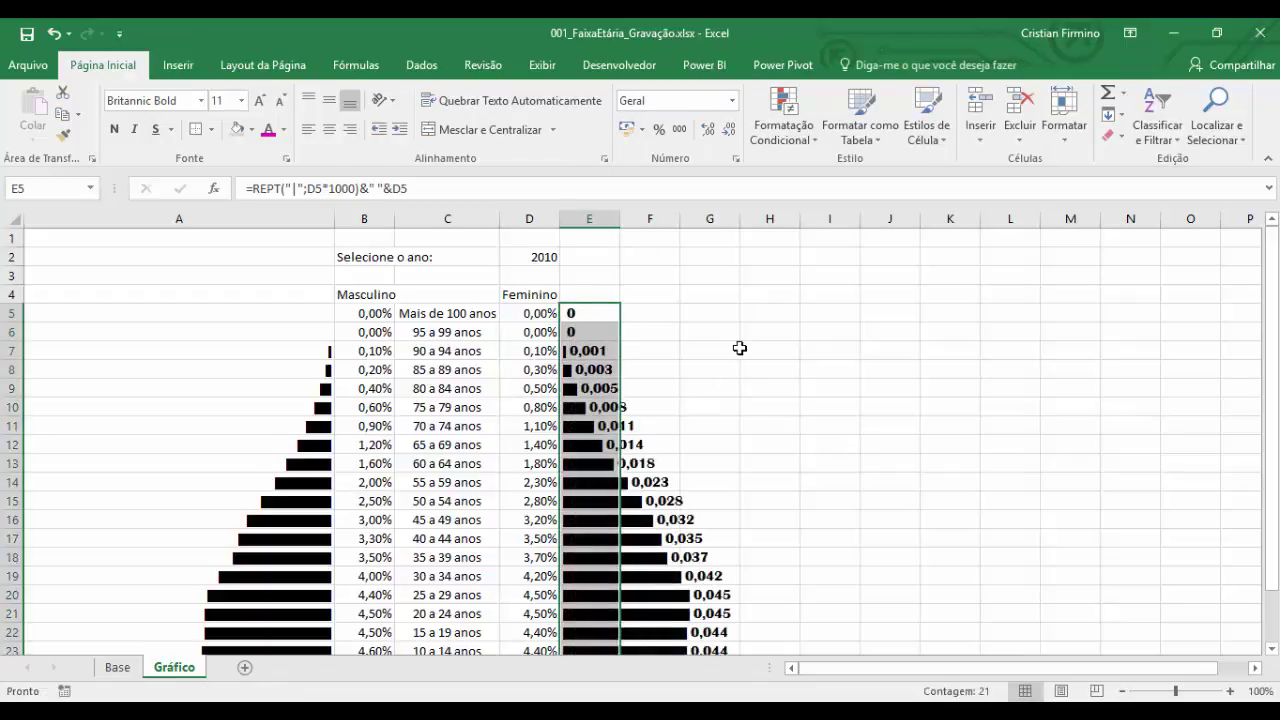
scroll(682, 315, "down", 2)
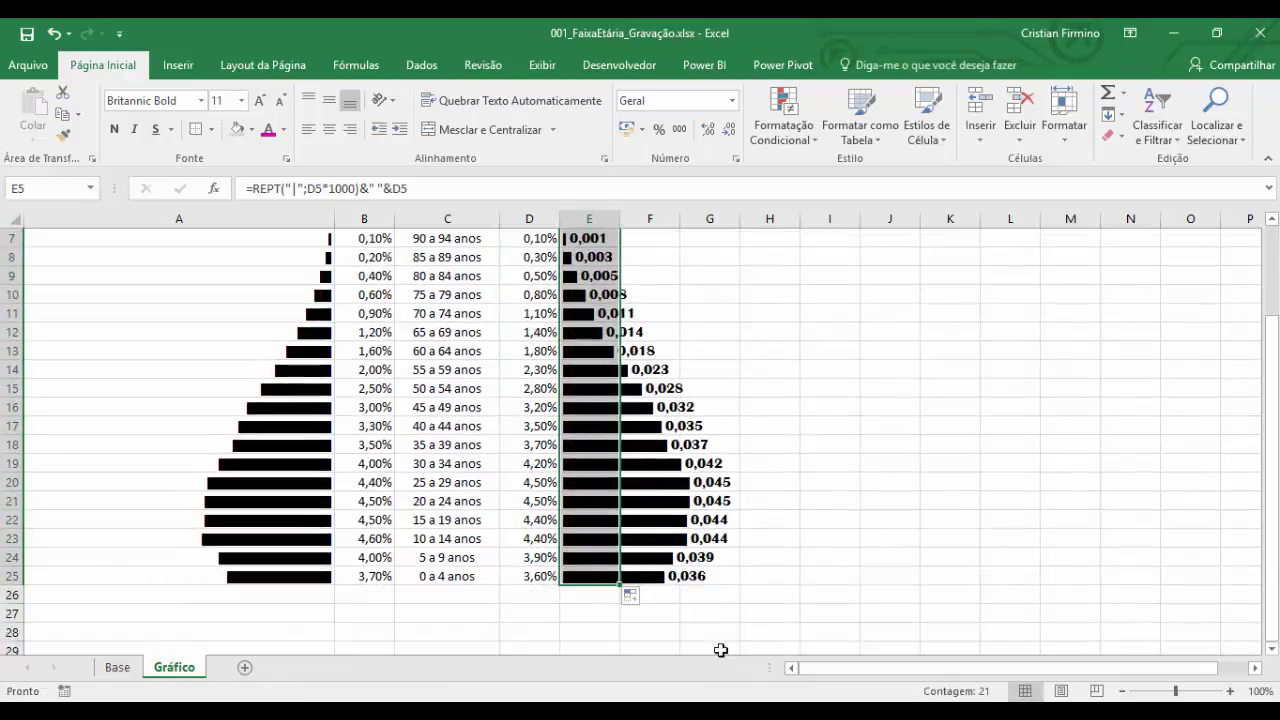
scroll(630, 340, "up", 2)
Step: Wrap the appended D5 in E5 as TEXTO(D5;"0,0%") and fill the formula down through E25
left_click(578, 313)
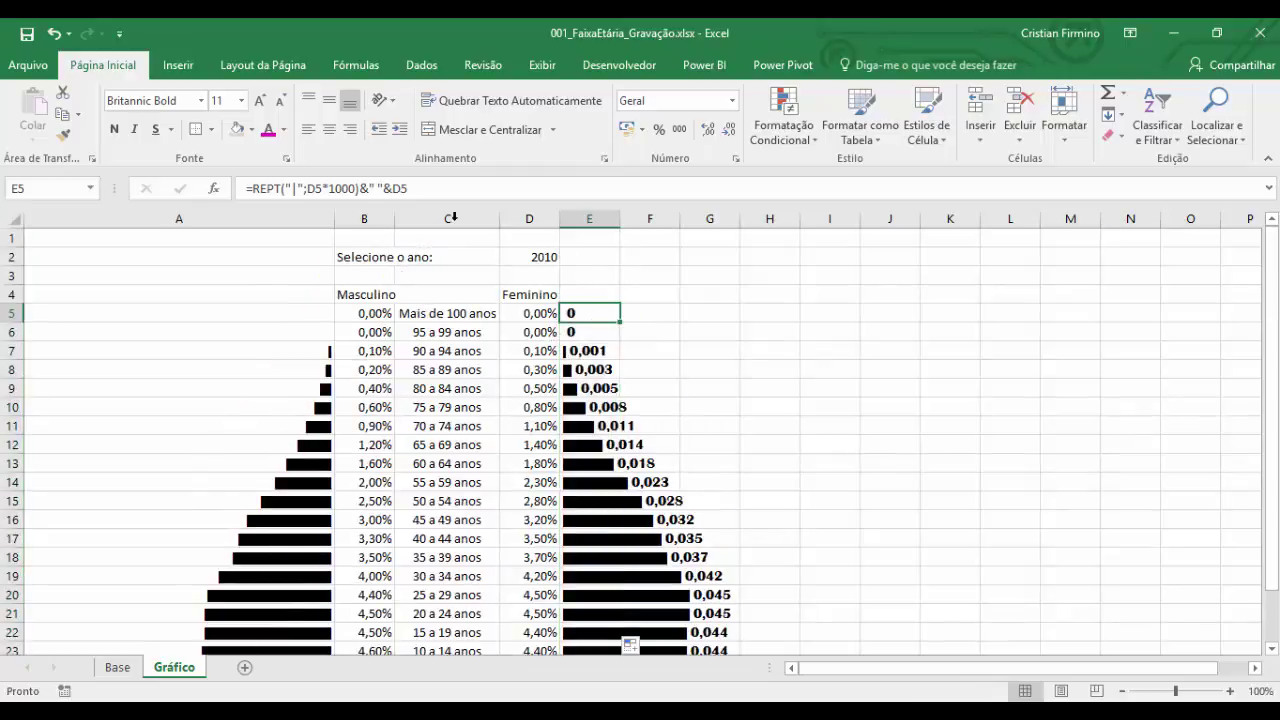
left_click(387, 189)
type("te")
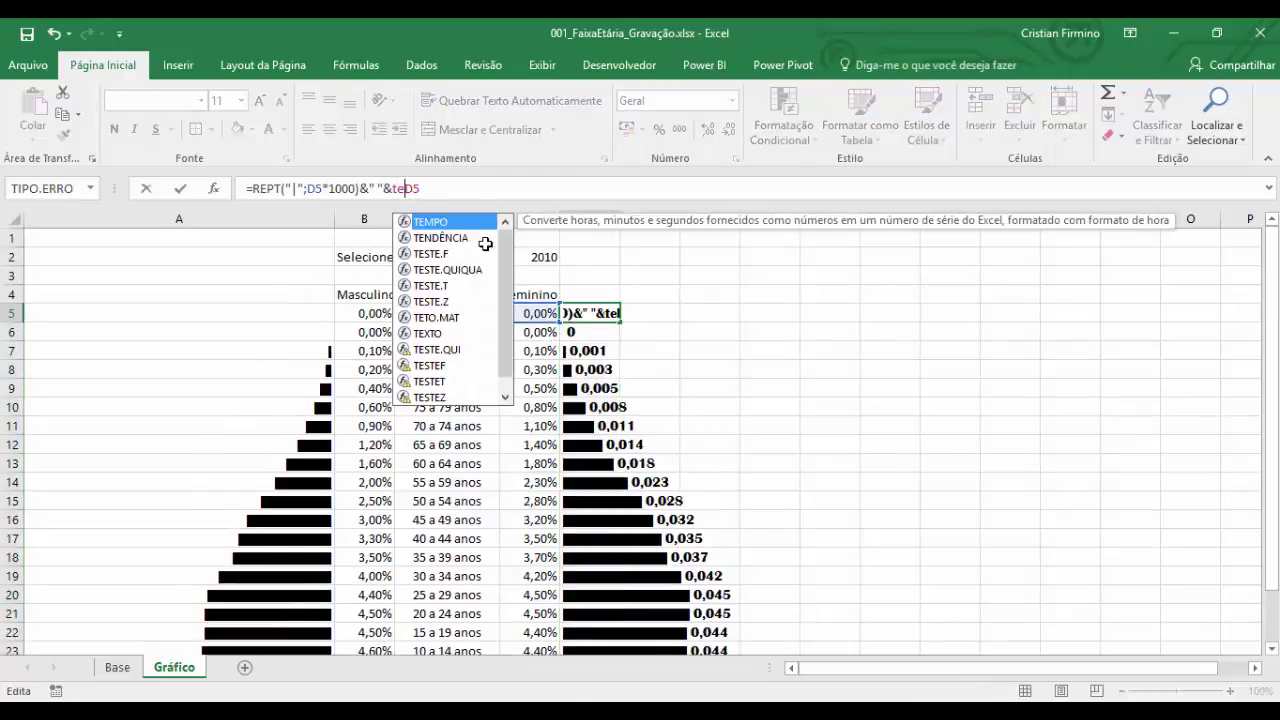
type("x")
key("Tab")
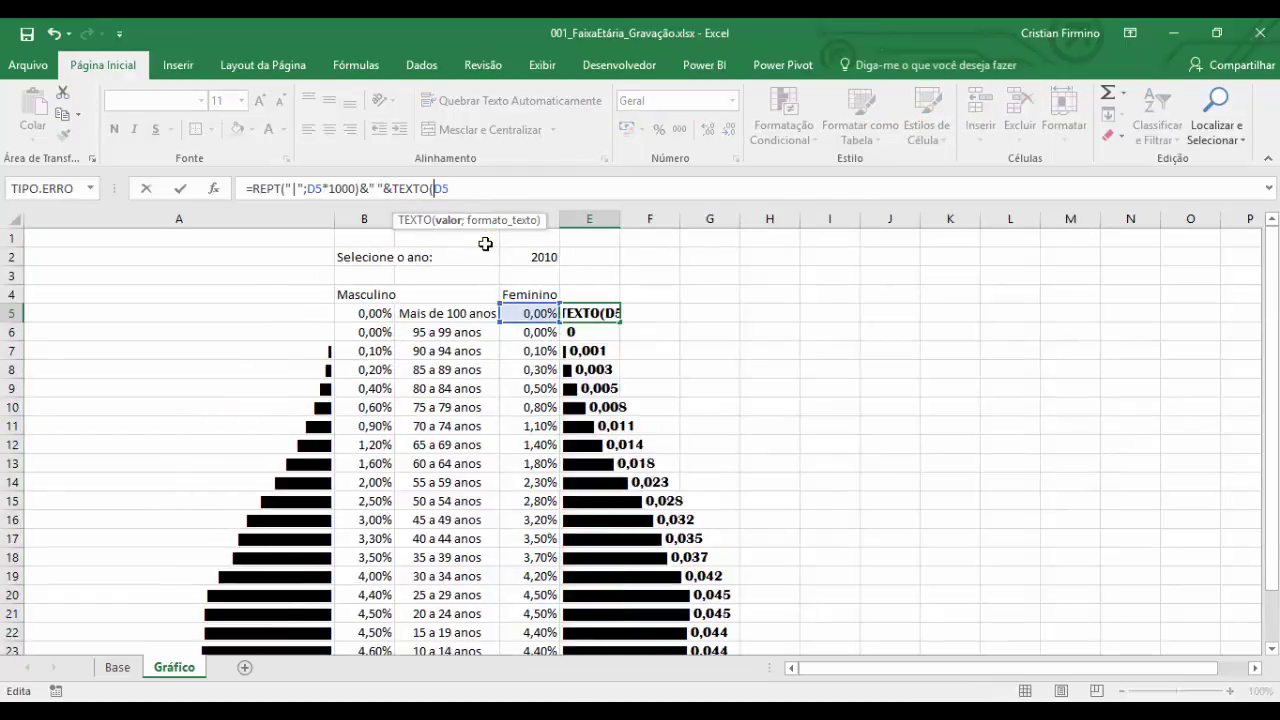
key("End")
type(";")
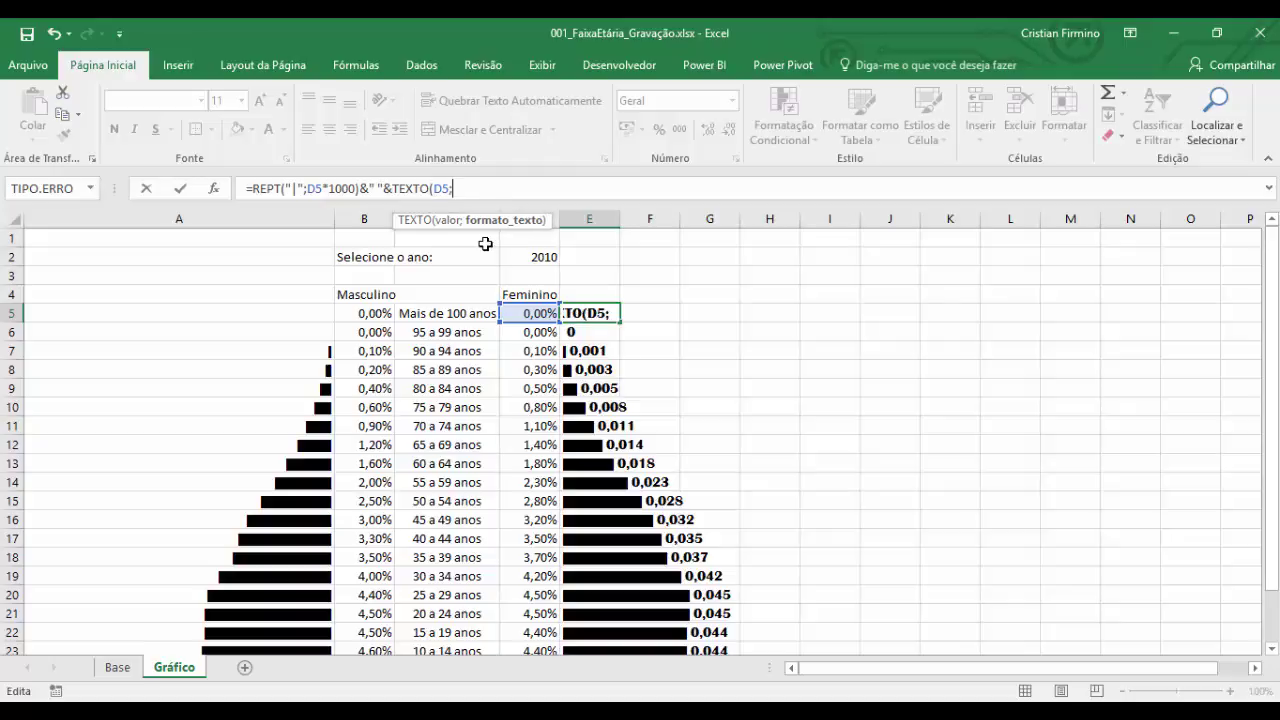
type("\"0,0%\")")
key("ctrl+Return")
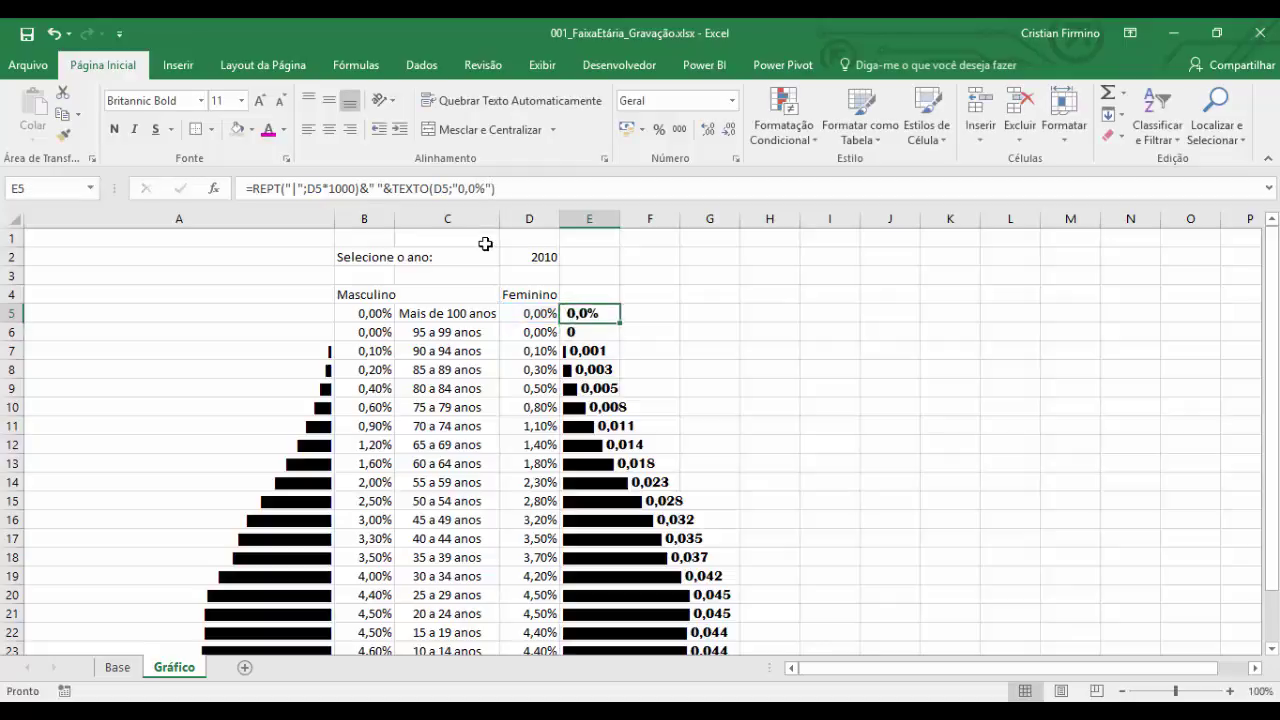
double_click(617, 321)
scroll(610, 260, "down", 1)
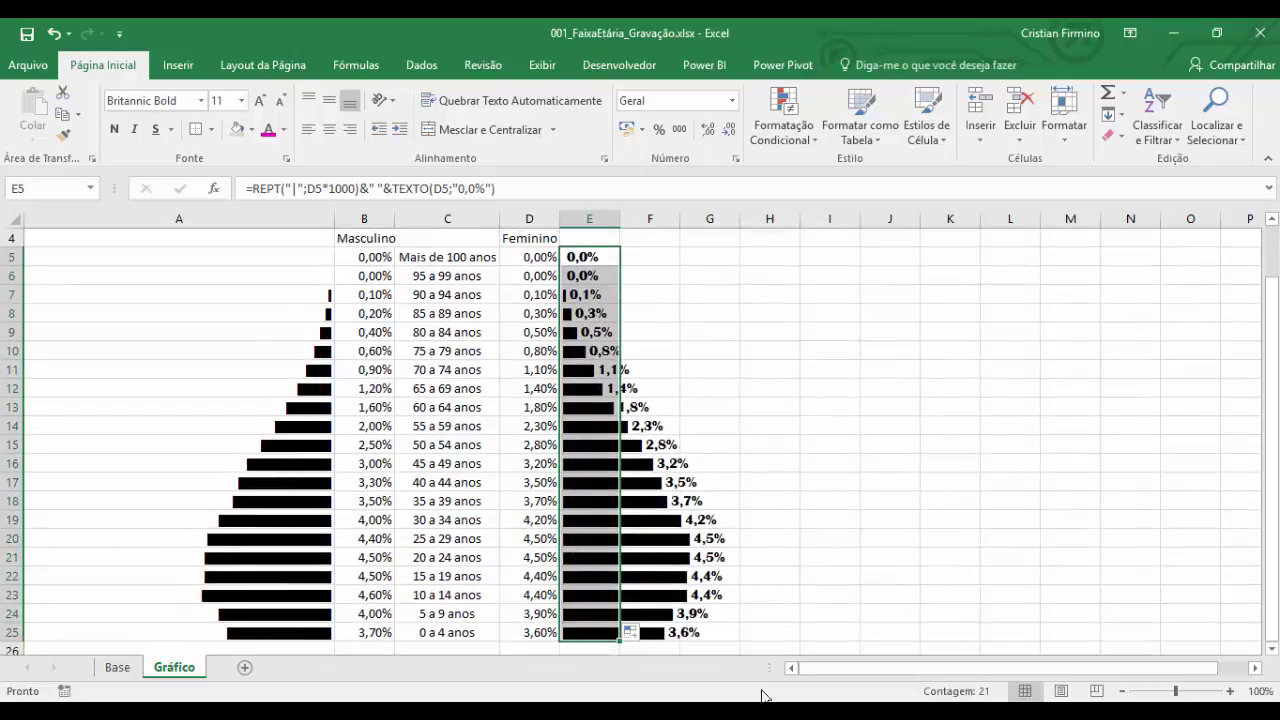
scroll(660, 450, "down", 1)
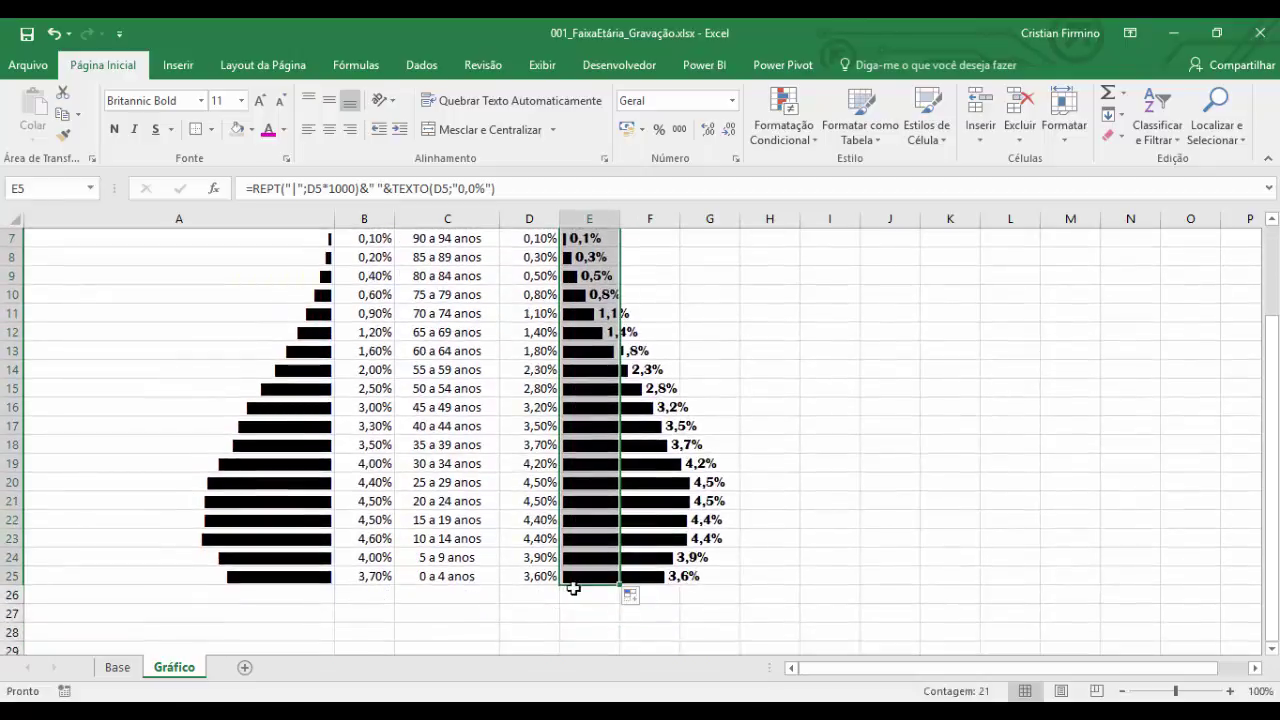
scroll(573, 588, "up", 2)
Step: Change the A5 formula to =TEXTO(B5;"0,0%")&" "&REPT("|";B5*1000) and fill it down through A25
left_click(309, 313)
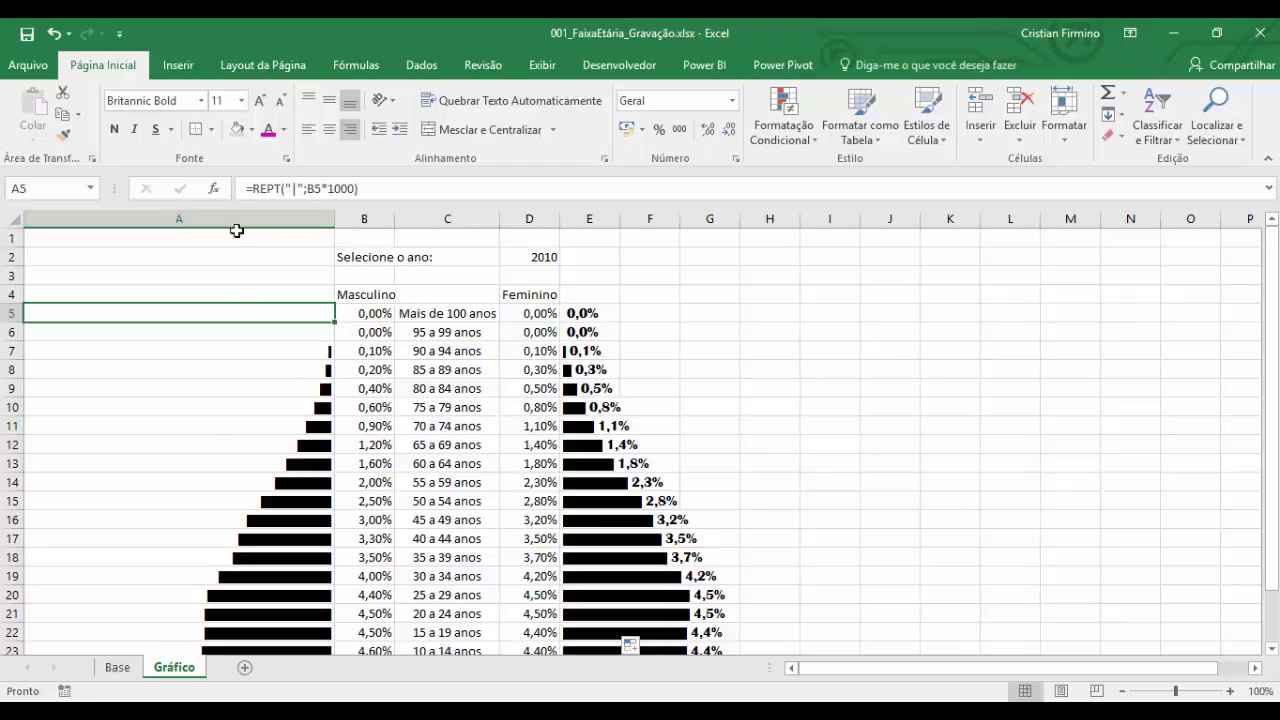
left_click(251, 189)
type("TEXTO(")
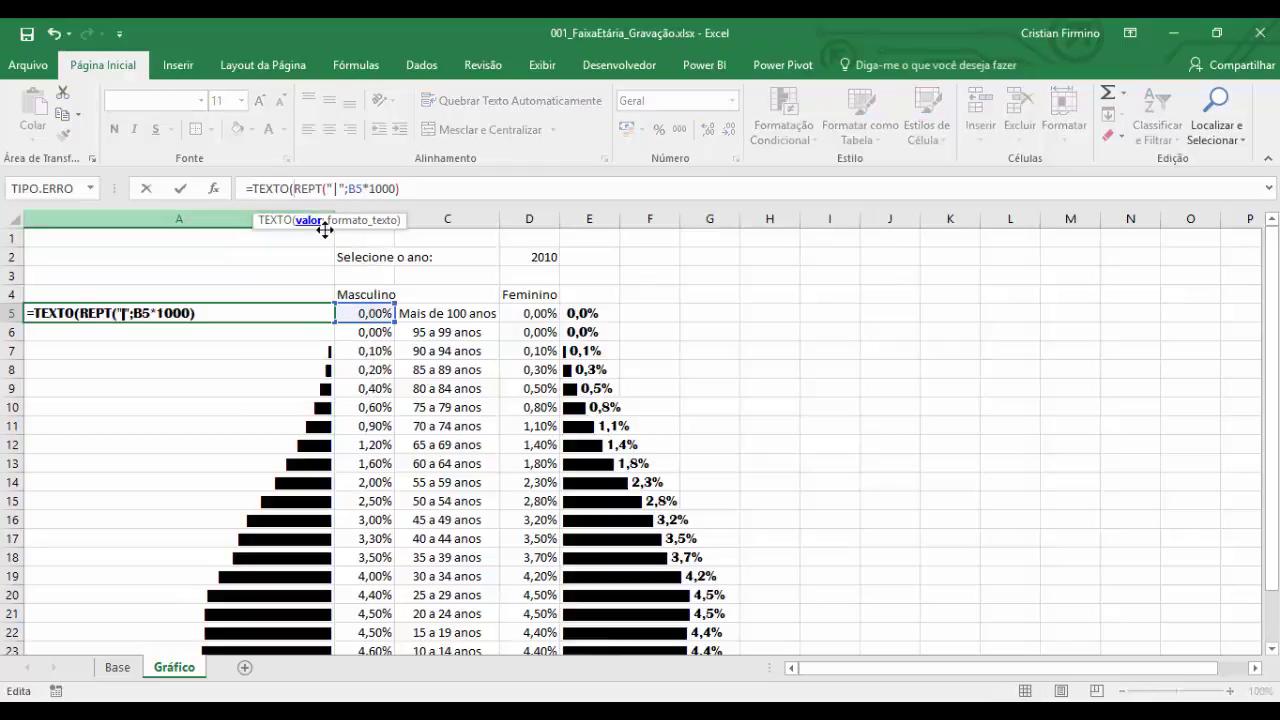
left_click(372, 313)
type(";\"")
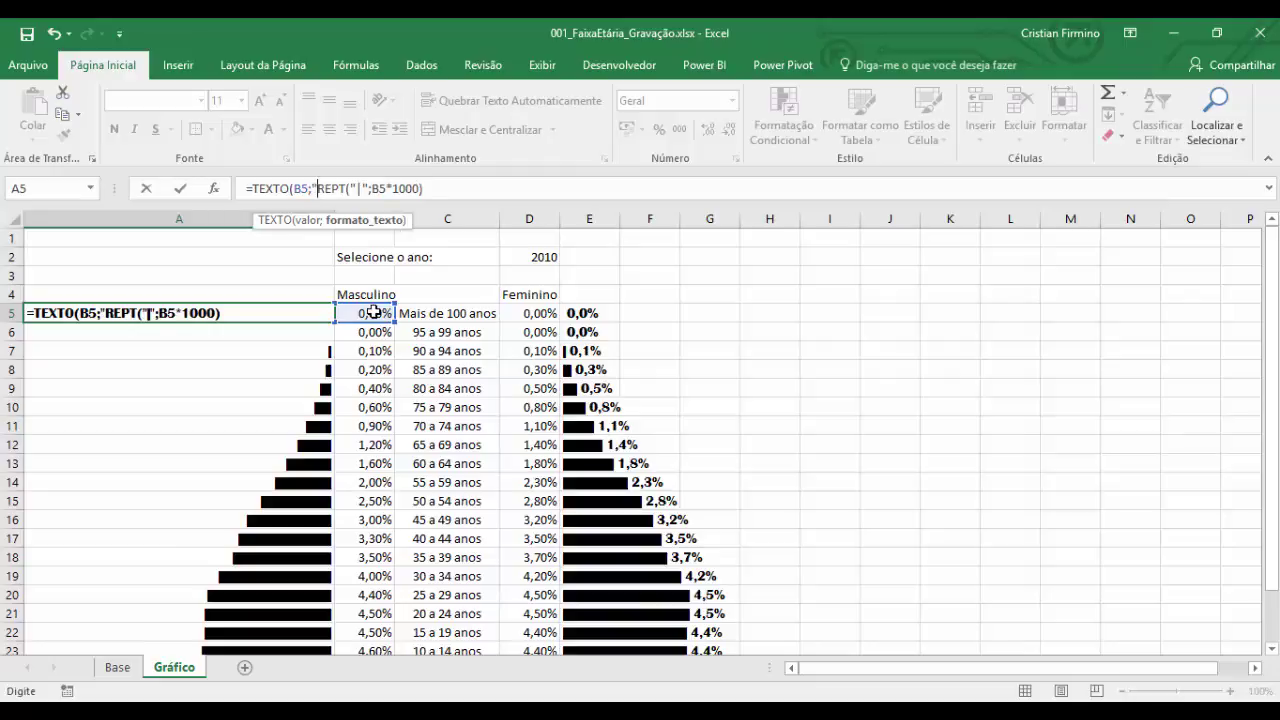
type("0,0")
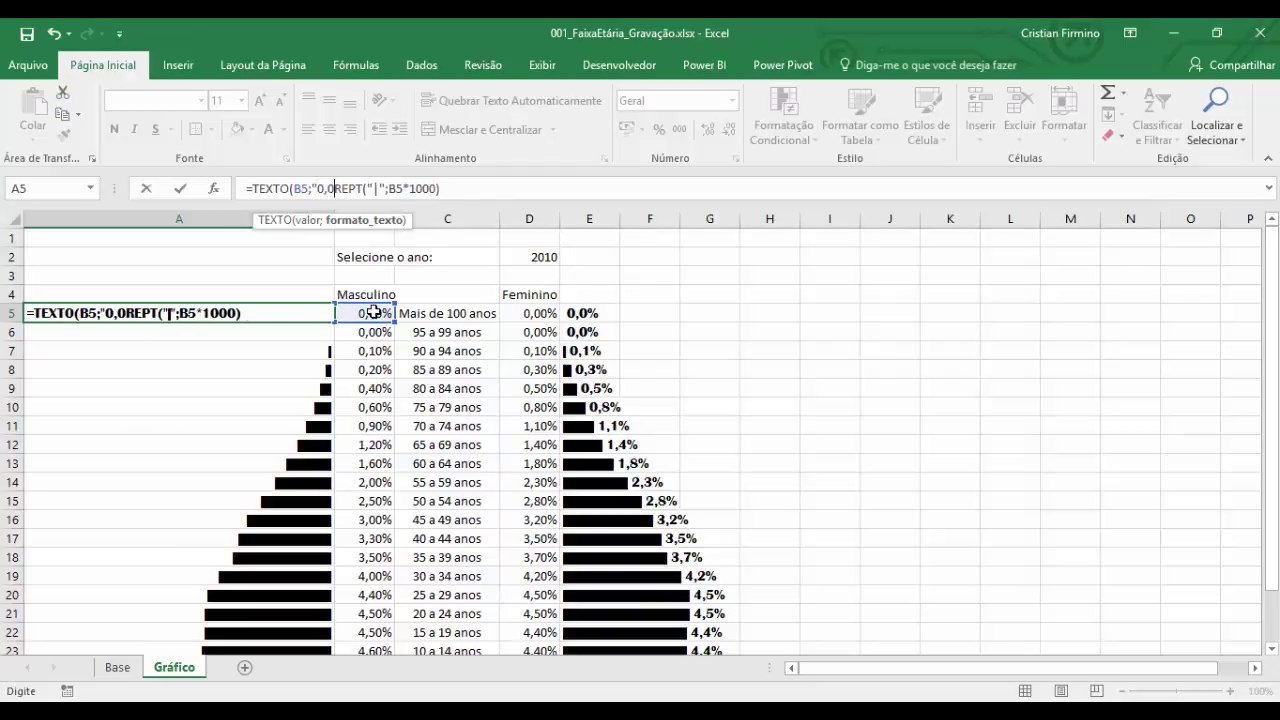
type("%\")")
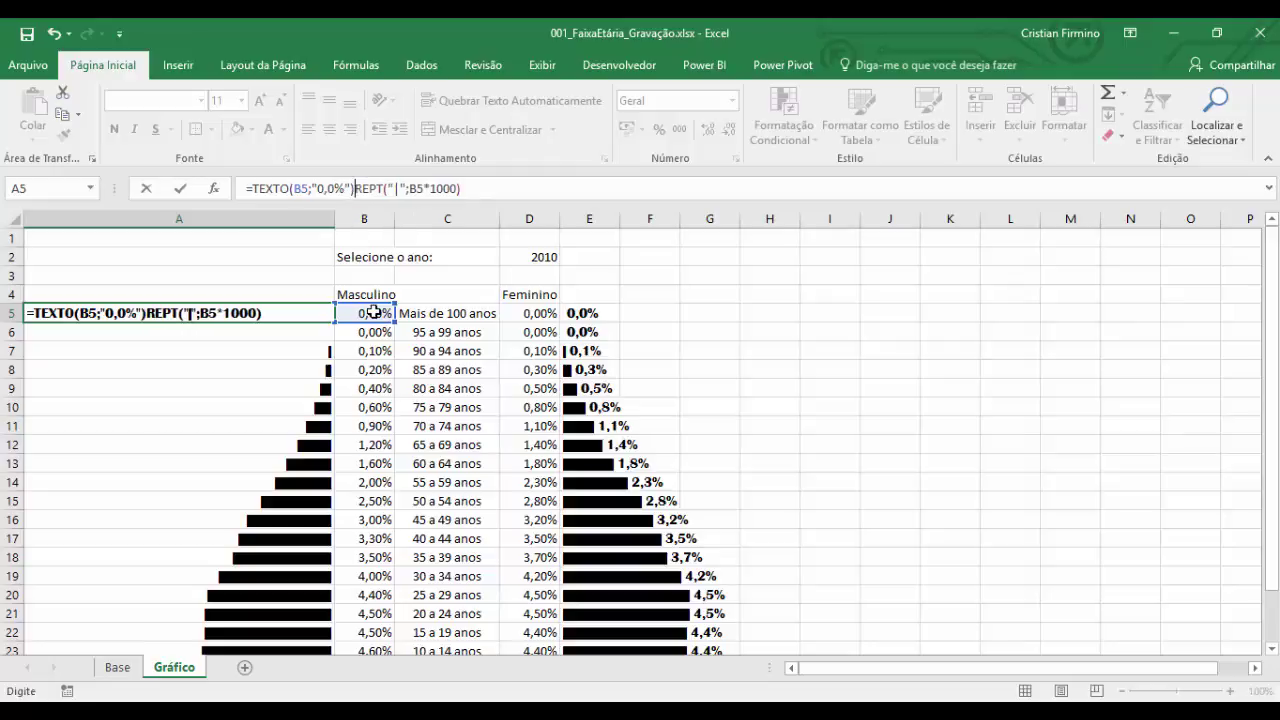
type("&\" \"")
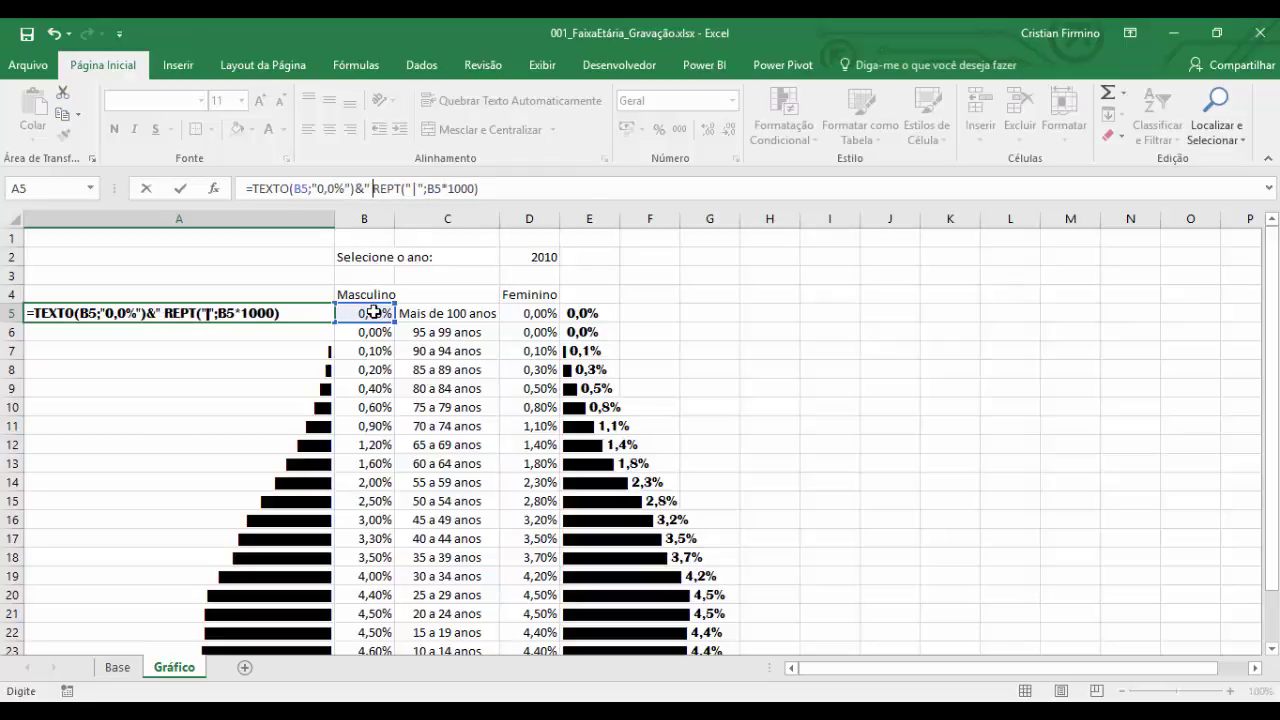
type("&")
key("ctrl+Return")
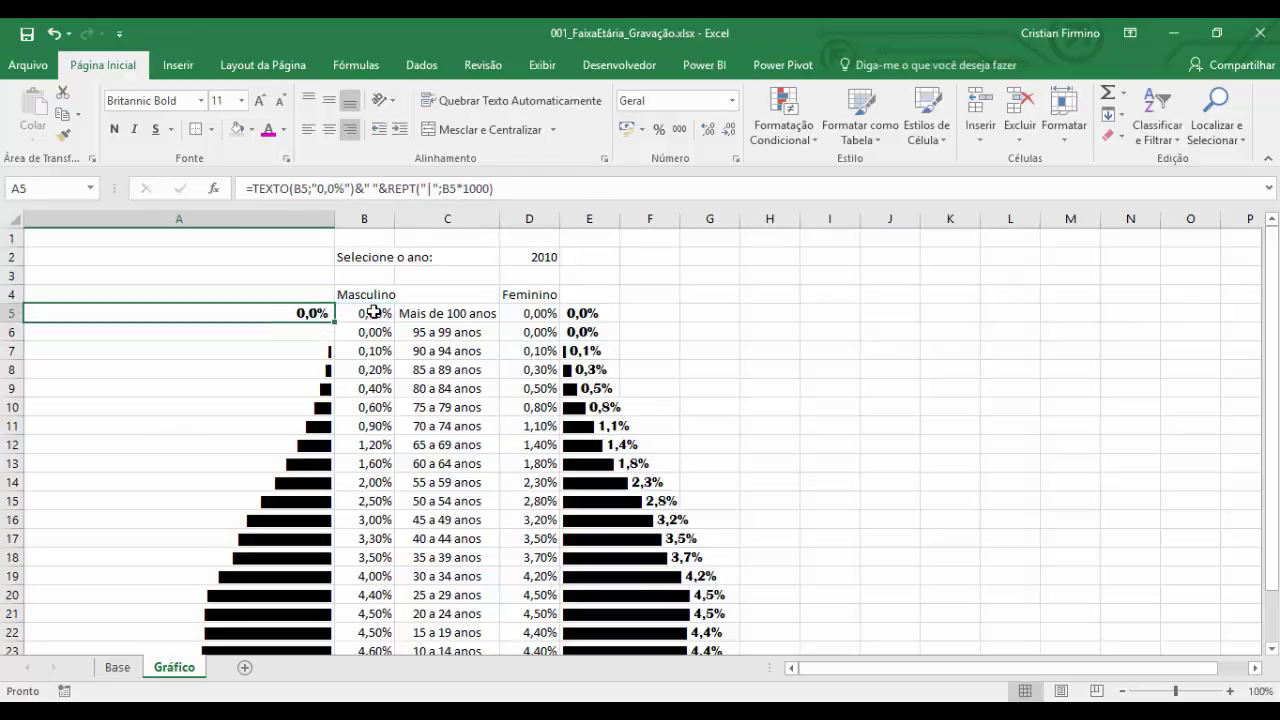
double_click(338, 320)
scroll(333, 325, "down", 2)
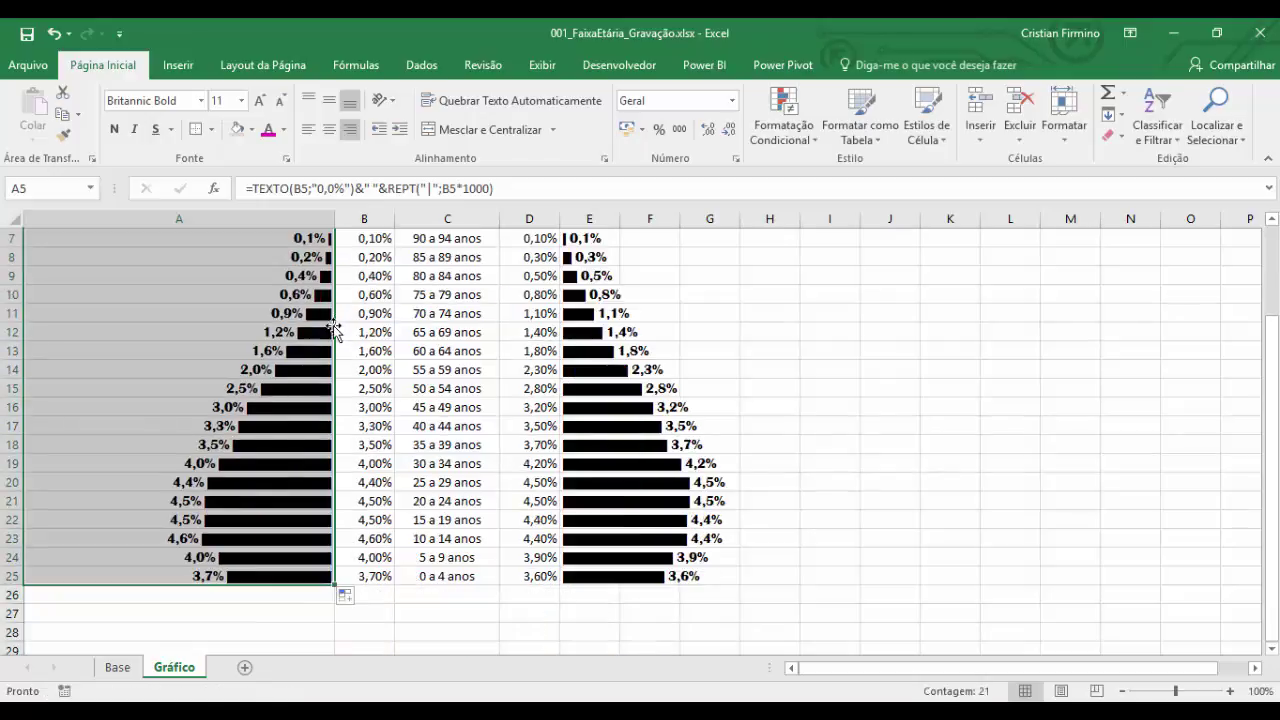
scroll(361, 347, "up", 2)
Step: Move the "Selecione o ano:" label from B2 to A2 and the Masculino heading from B4 to A4
left_click(376, 237)
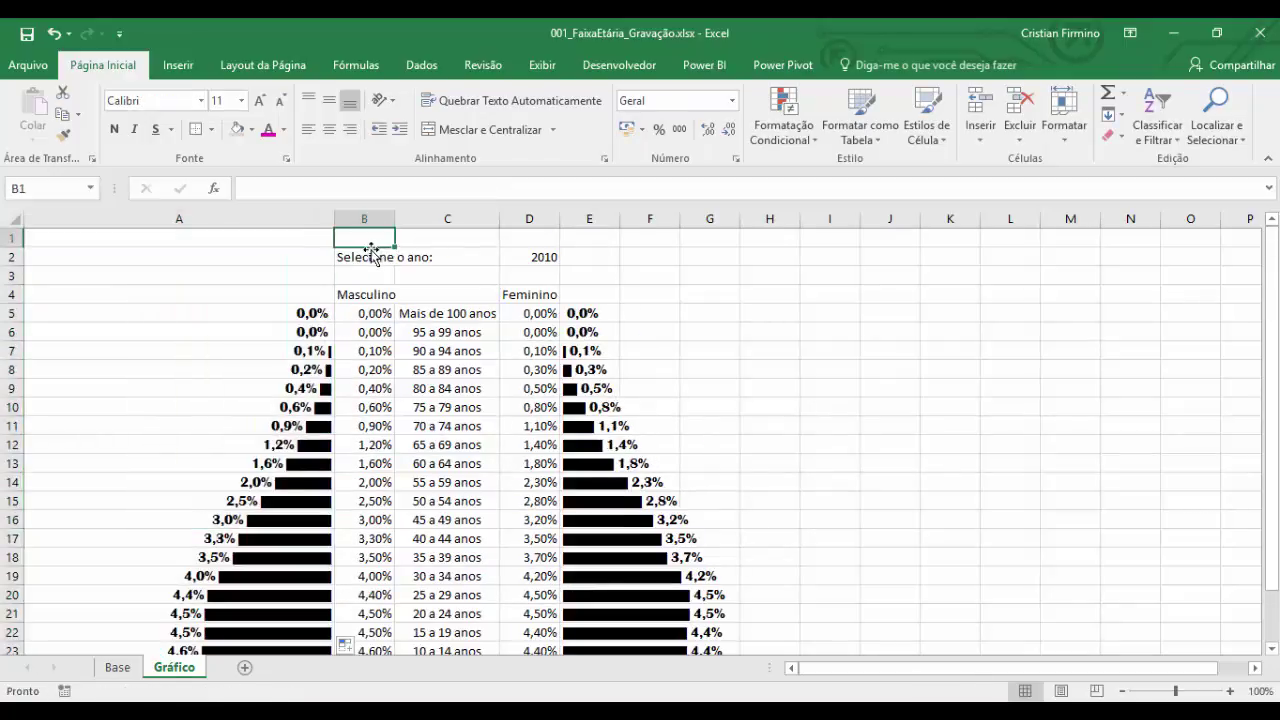
left_click(373, 251)
left_click_drag(373, 250, 324, 257)
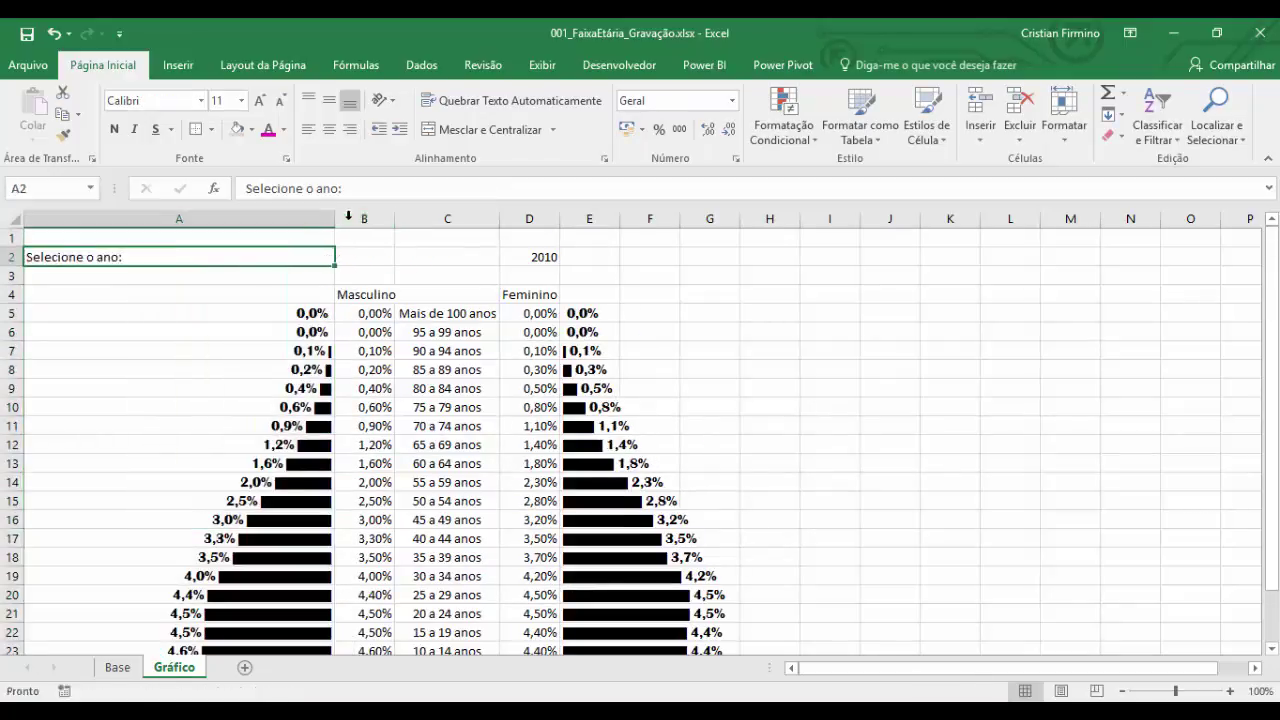
left_click(368, 214)
left_click(374, 294)
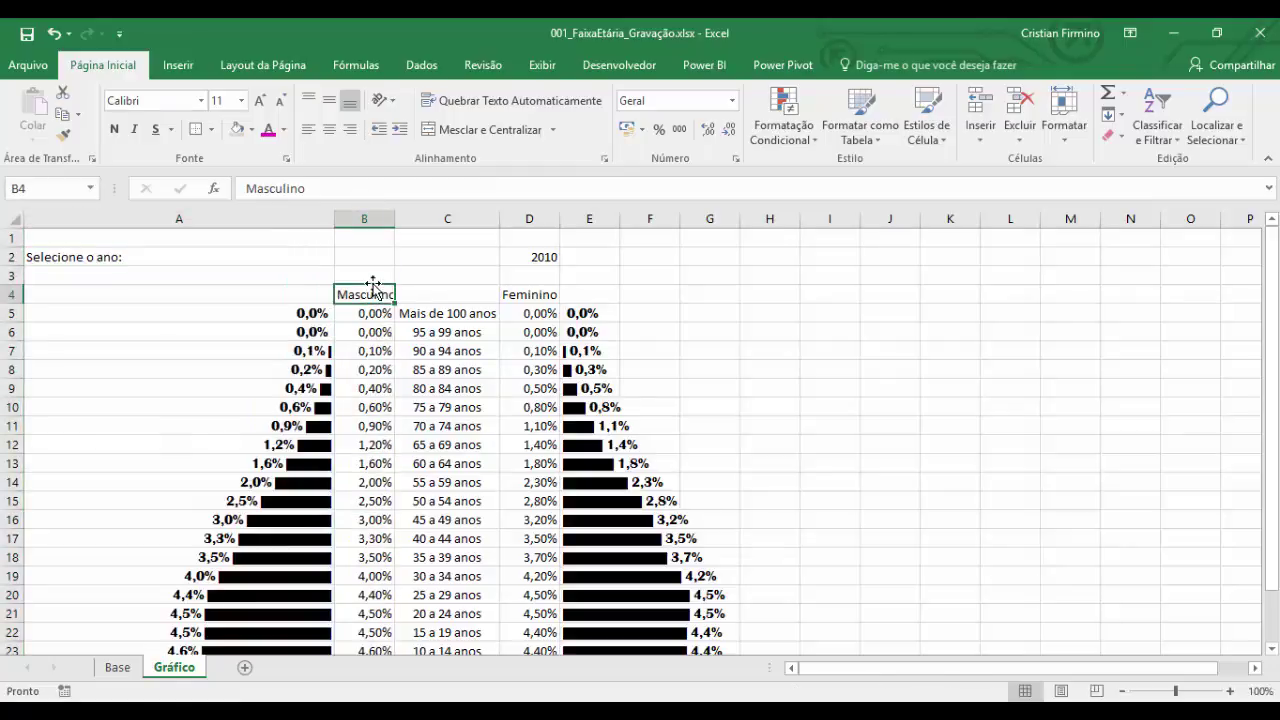
left_click_drag(371, 301, 324, 294)
Step: Move the Feminino heading from D4 to E4 and the year selector from D2 to E2
left_click(529, 292)
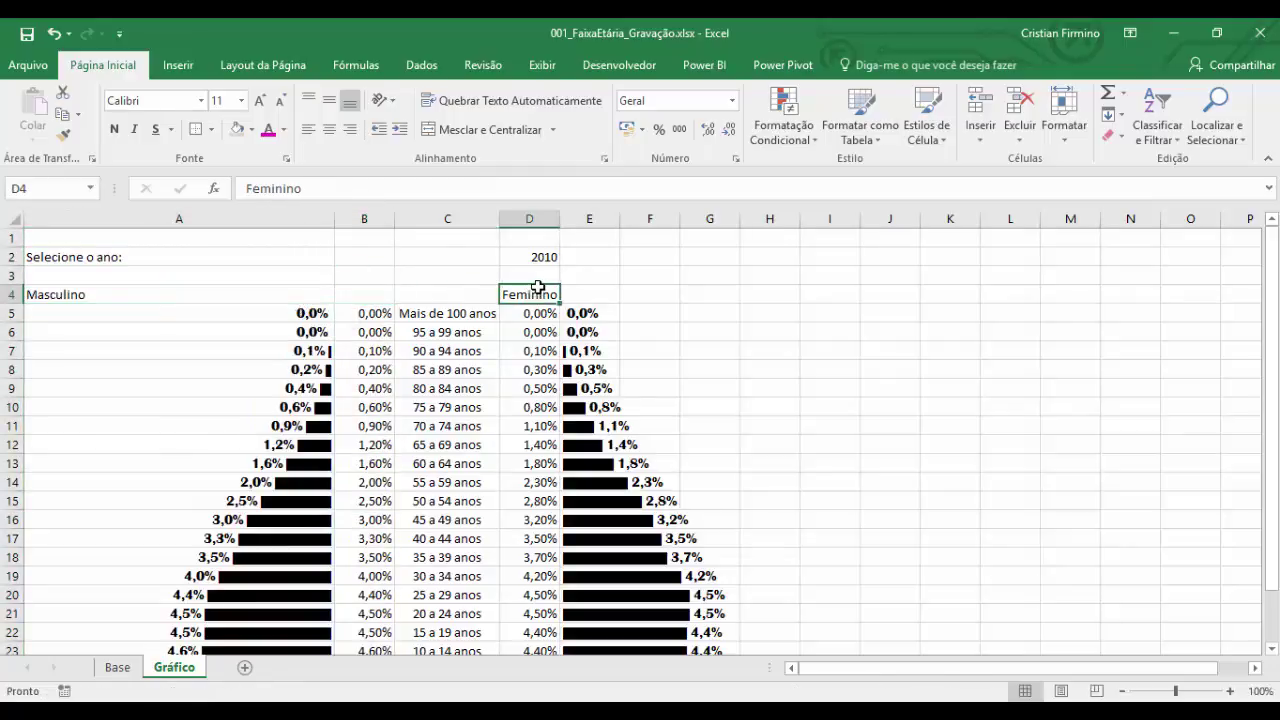
left_click_drag(536, 287, 604, 258)
left_click(546, 254)
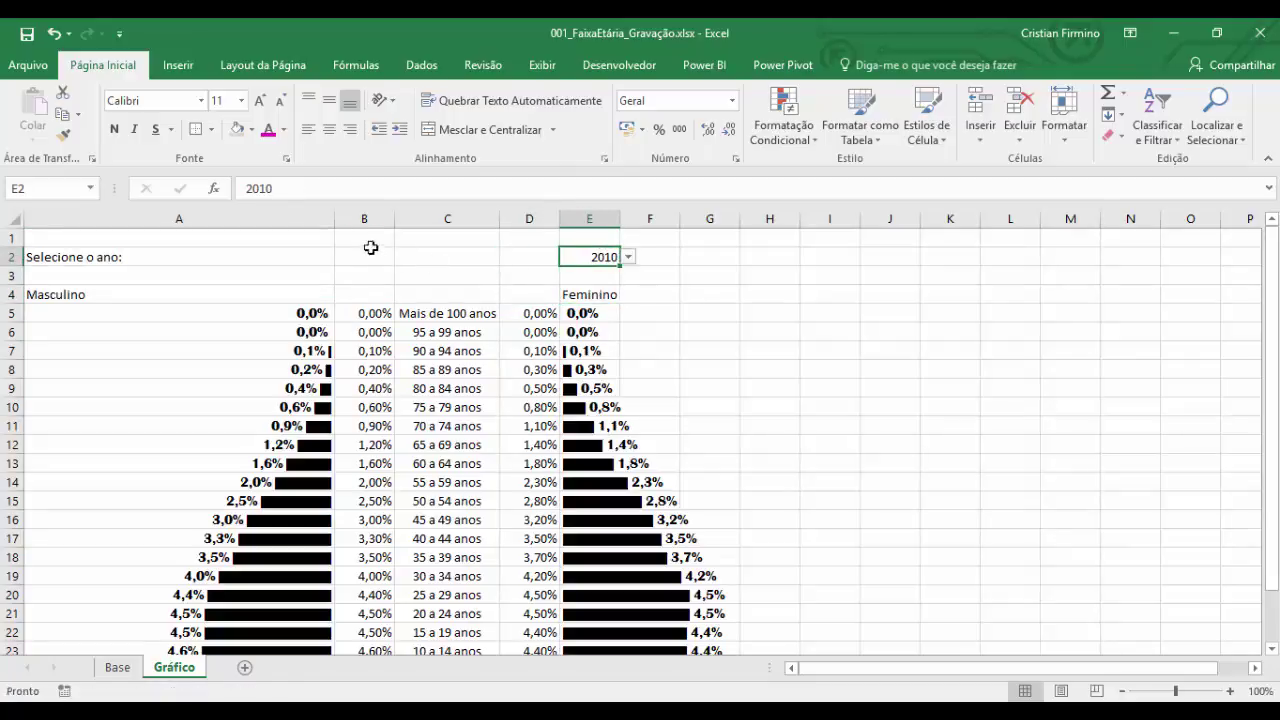
Step: Hide the percentage columns B and D beside the age ranges
left_click(363, 219)
right_click(363, 219)
left_click(420, 465)
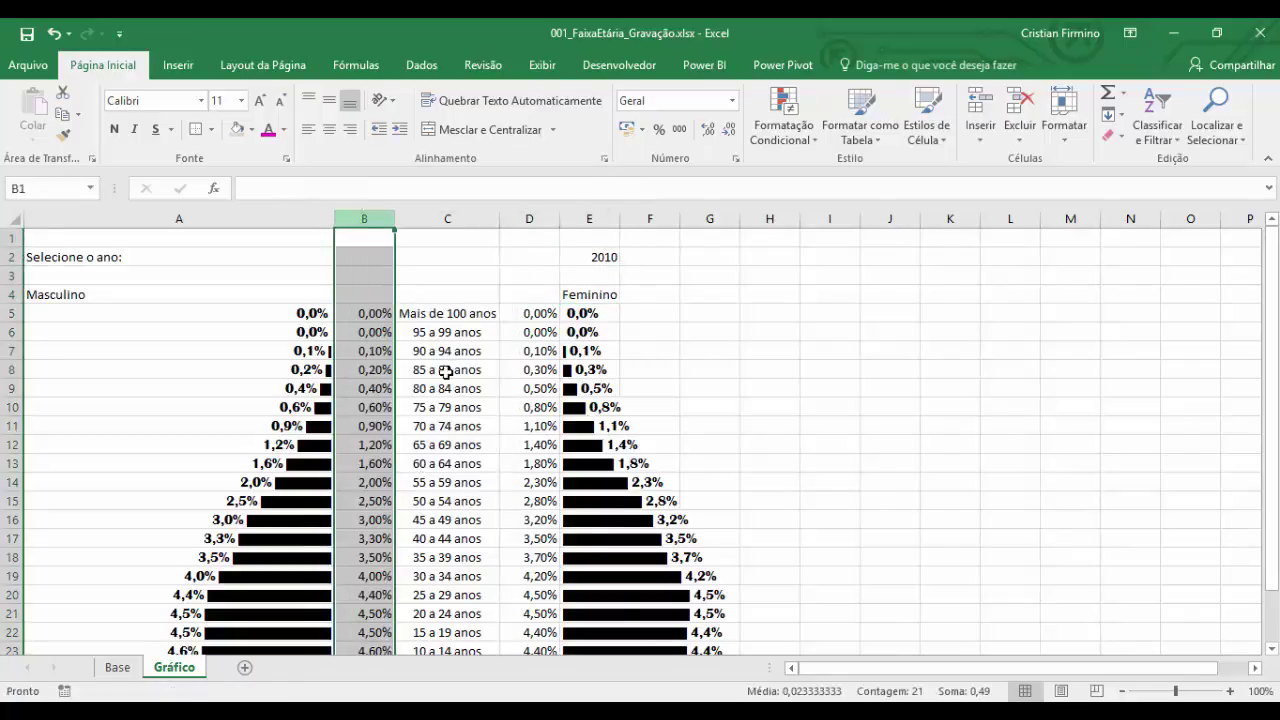
right_click(470, 218)
left_click(588, 463)
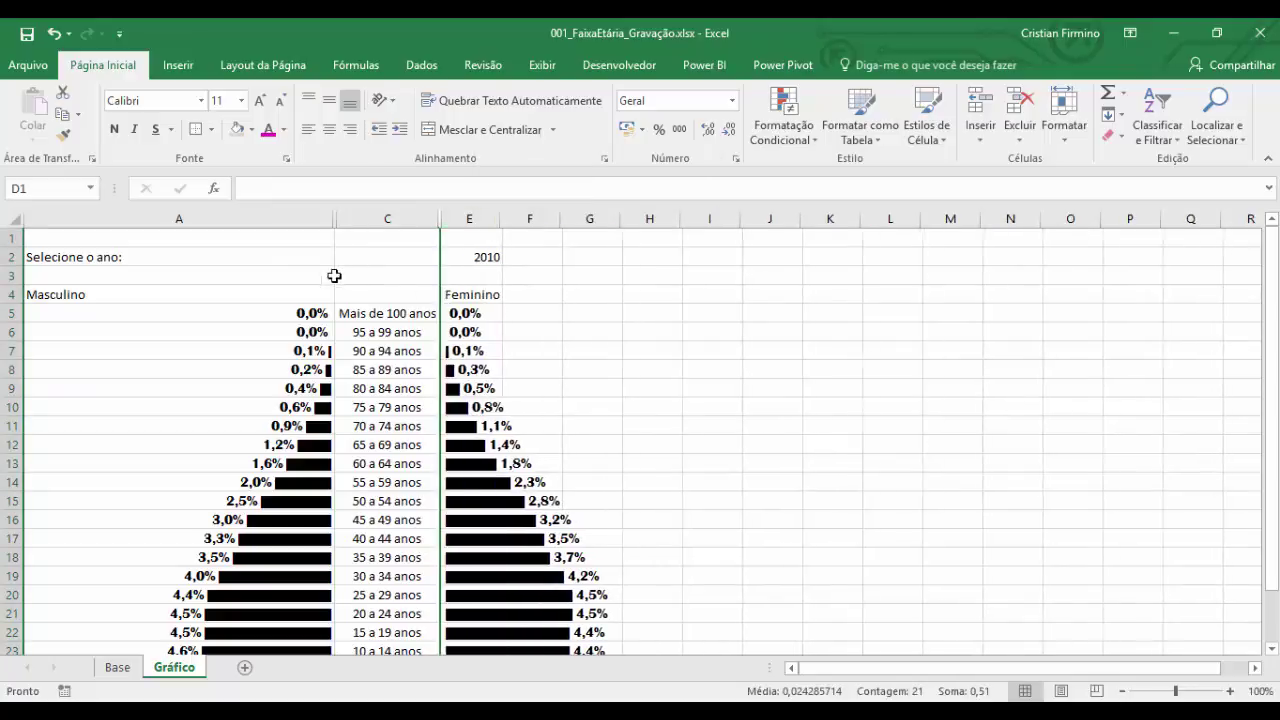
Step: Right-align the "Selecione o ano:" label in A2
left_click(190, 258)
left_click(351, 129)
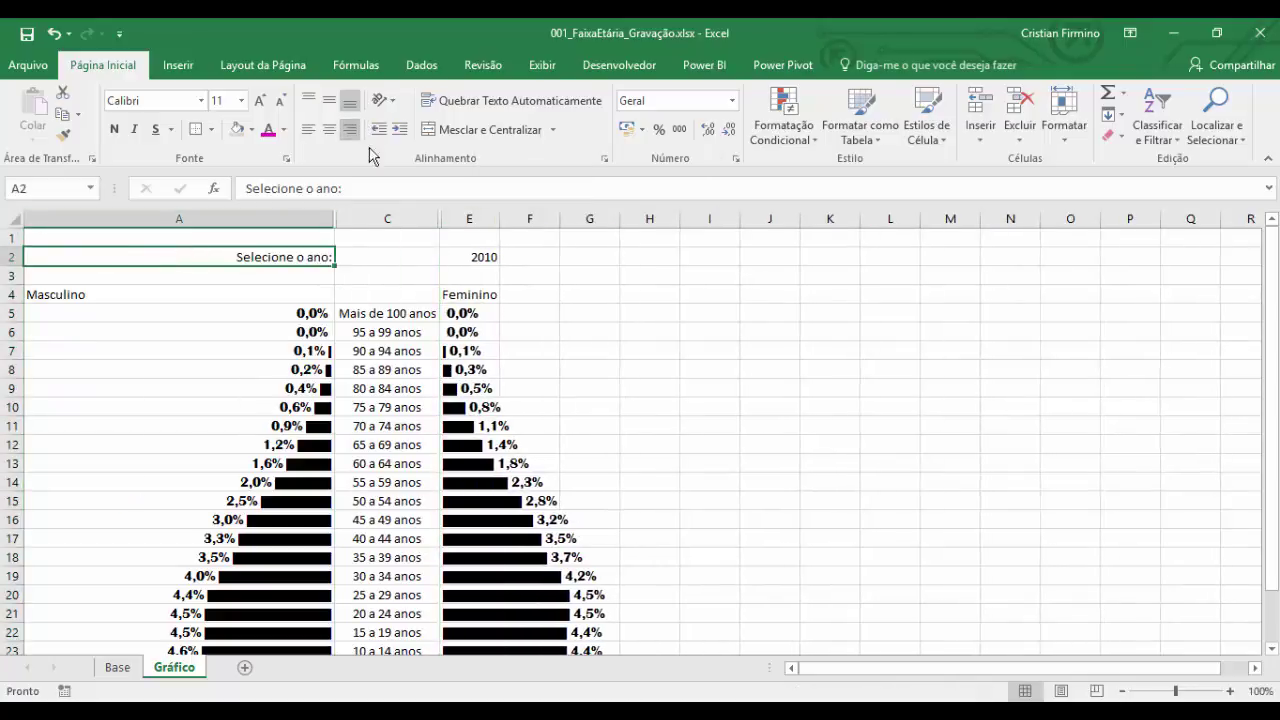
Step: Move the "Selecione o ano:" label from A2 to C2 and format it bold with a light grey fill
left_click_drag(300, 251, 429, 271)
left_click(565, 292)
left_click(390, 253)
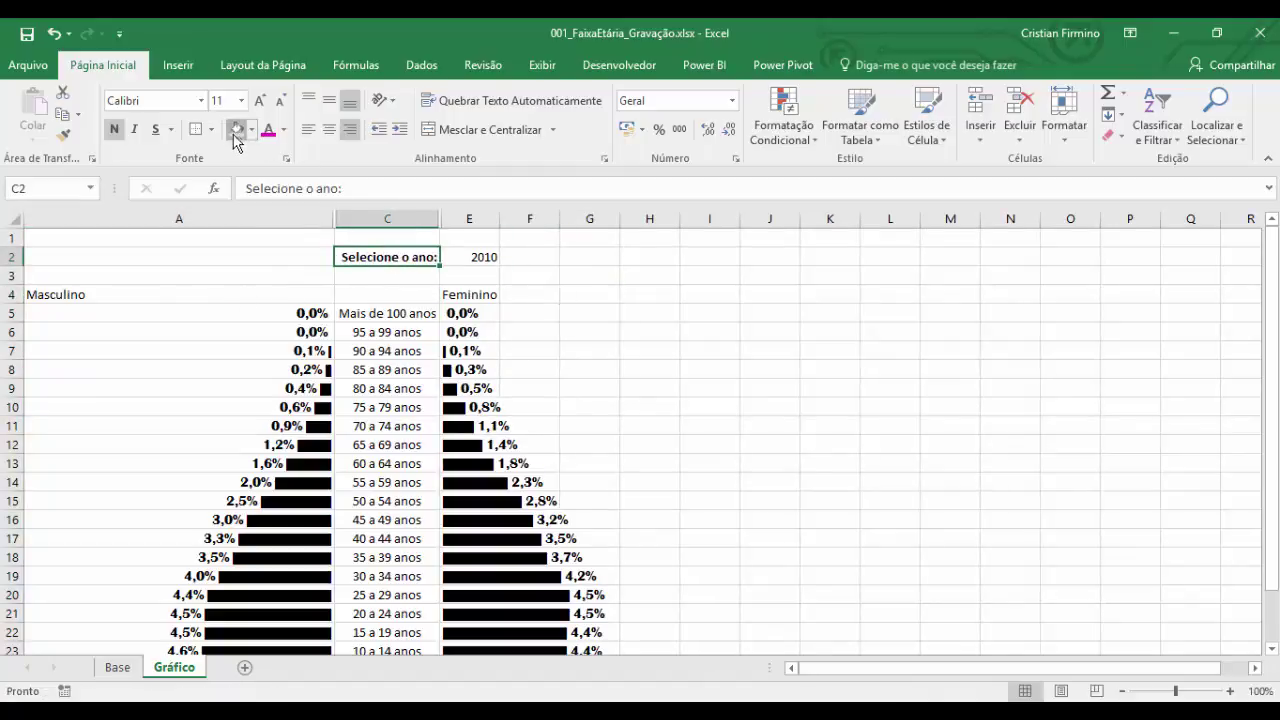
left_click(590, 388)
Step: Right-align the Masculino heading in A4 and make the row 4 headings from A4 to E4 bold
left_click(106, 294)
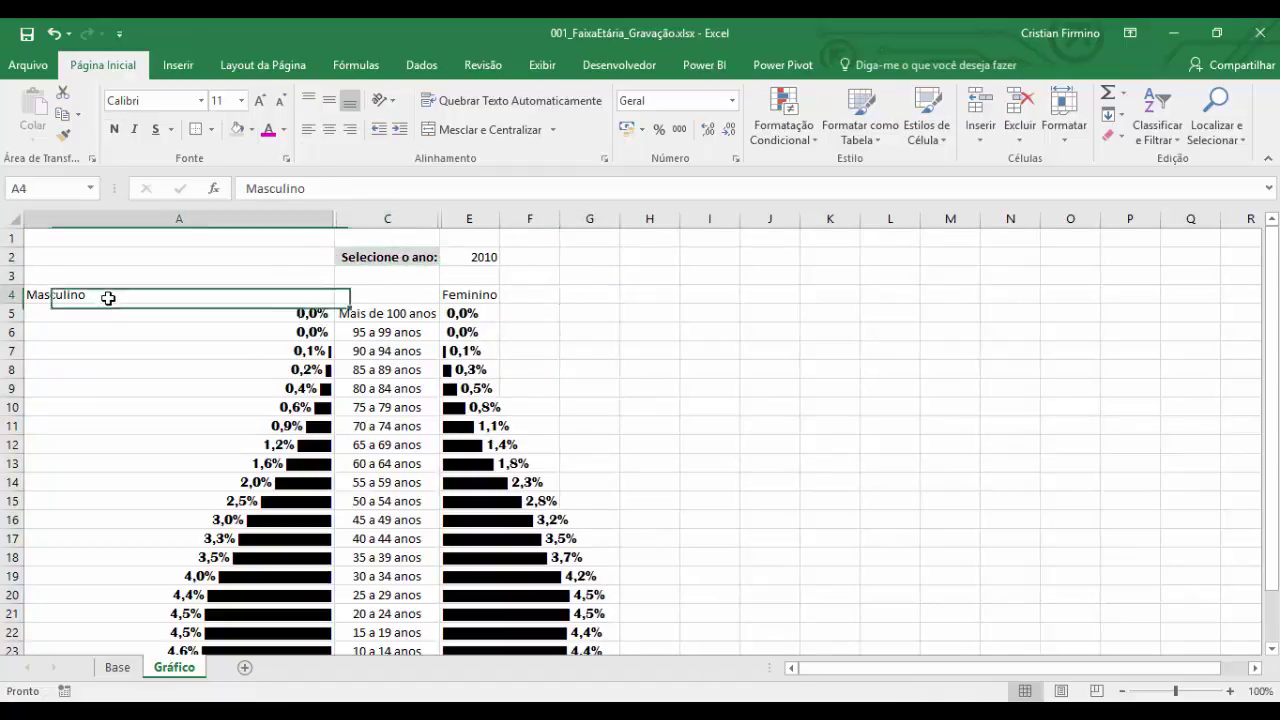
left_click(349, 129)
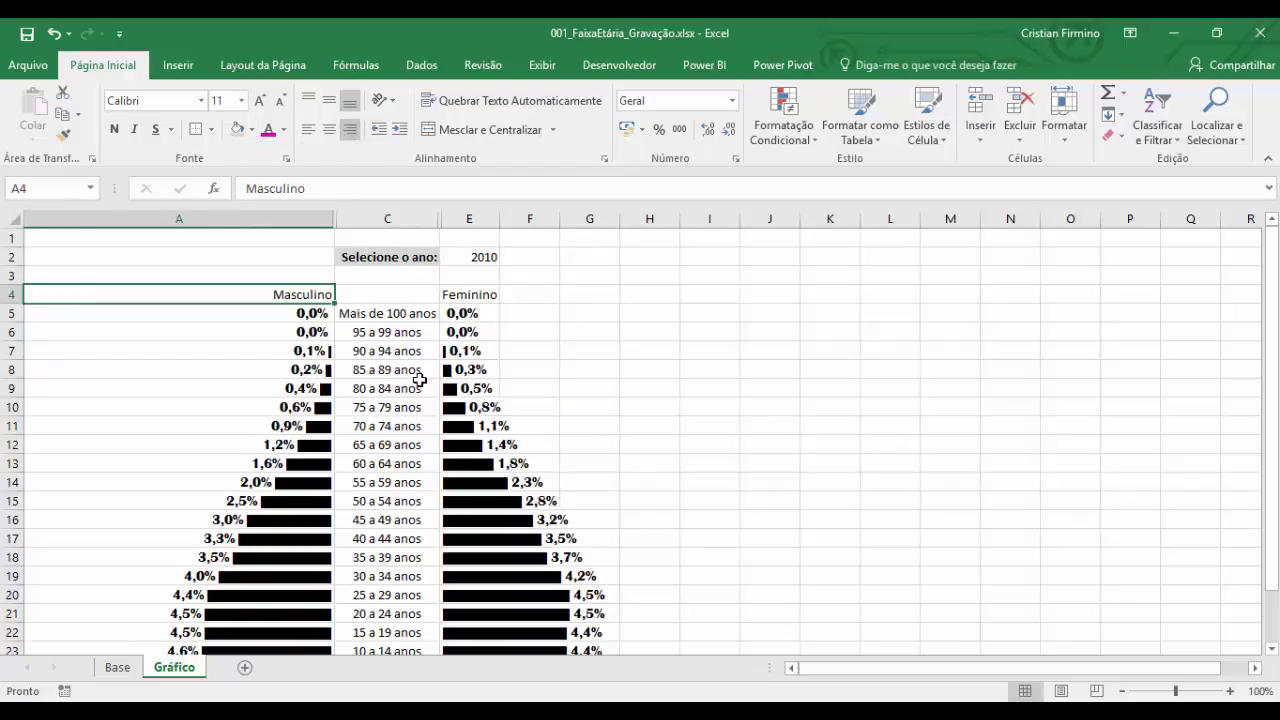
left_click(468, 298, "shift")
left_click(115, 135)
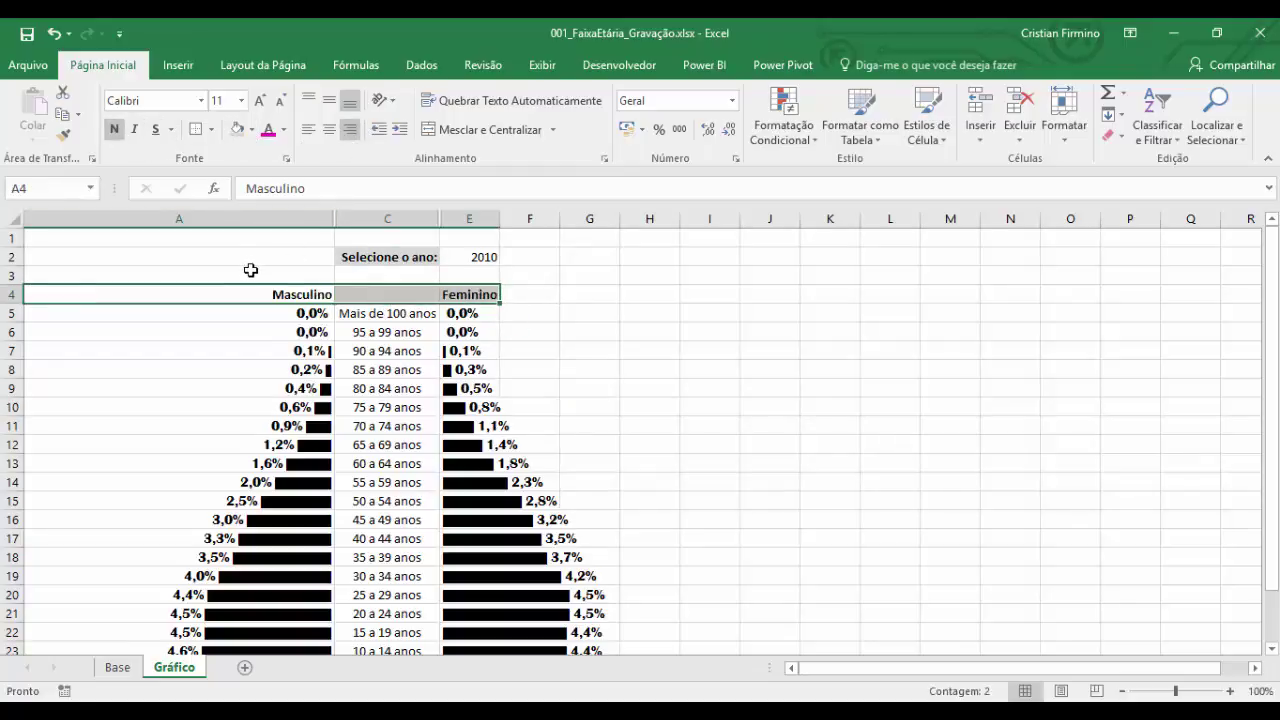
Step: Color the Feminino bars and percentages in E5:E25 magenta
scroll(398, 294, "down", 1)
scroll(398, 294, "down", 2)
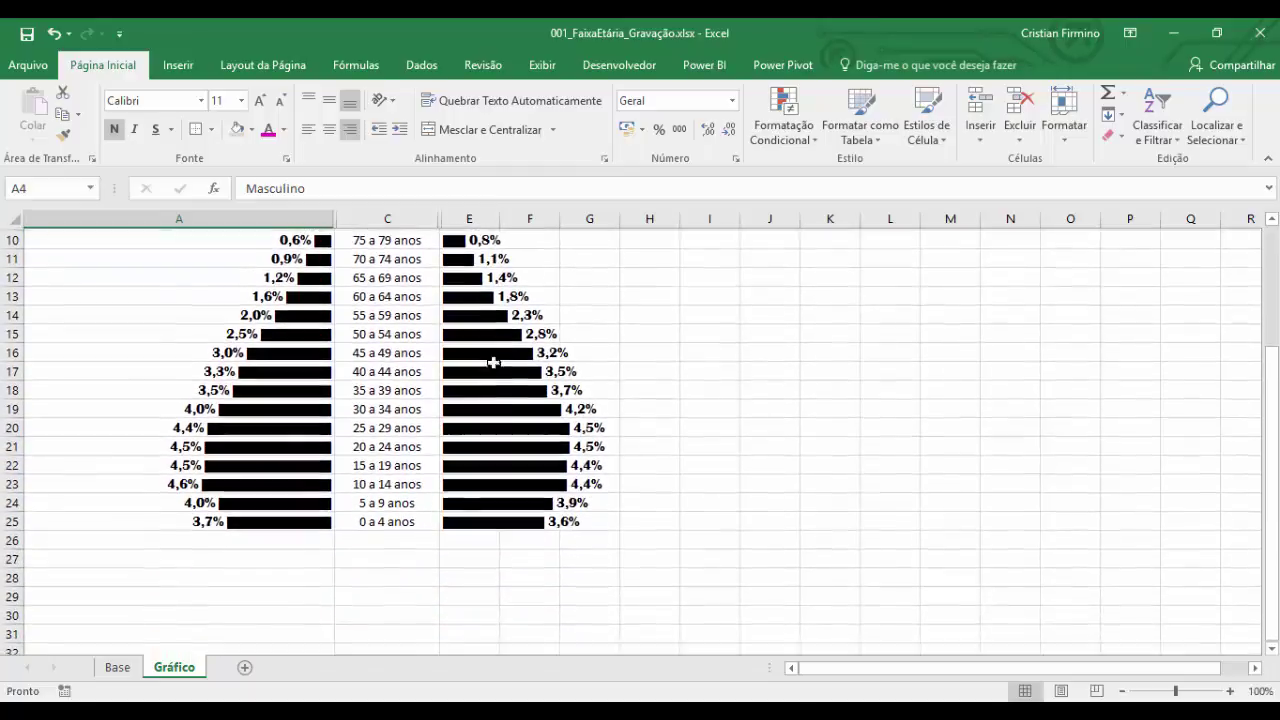
scroll(303, 287, "up", 2)
scroll(303, 287, "up", 1)
left_click_drag(313, 313, 300, 640)
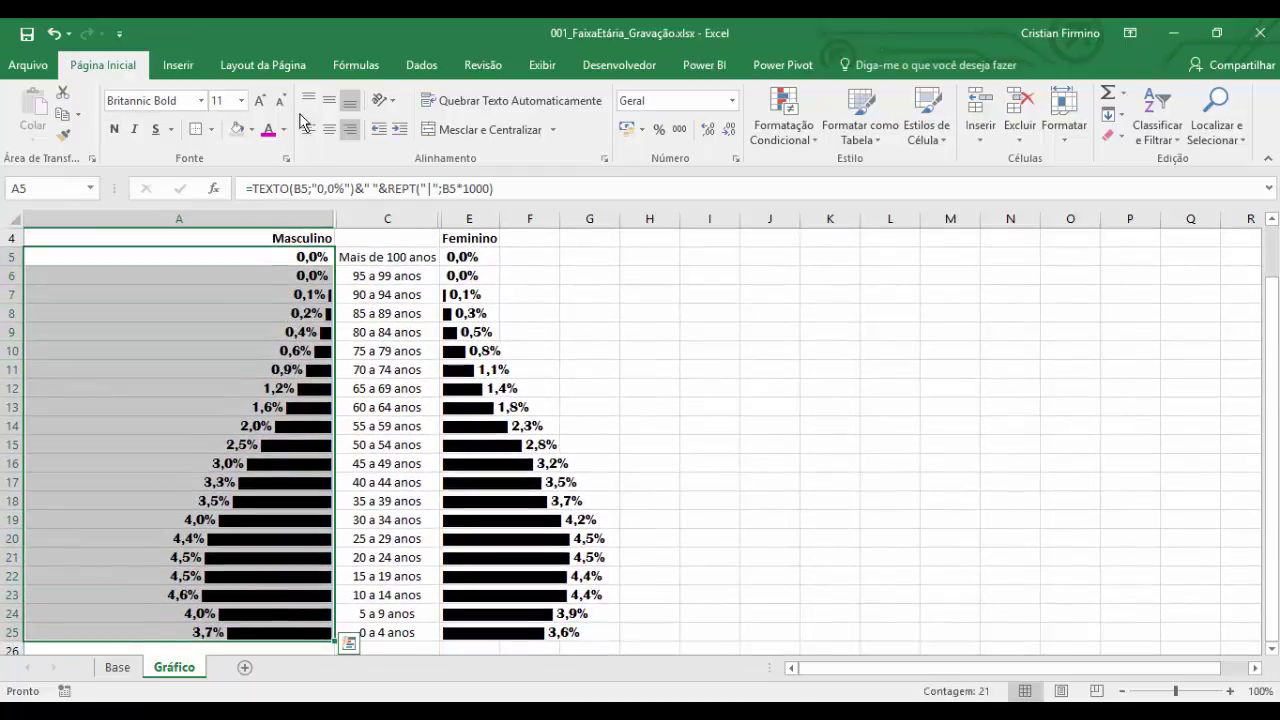
left_click(474, 259)
key("ctrl+shift+Down")
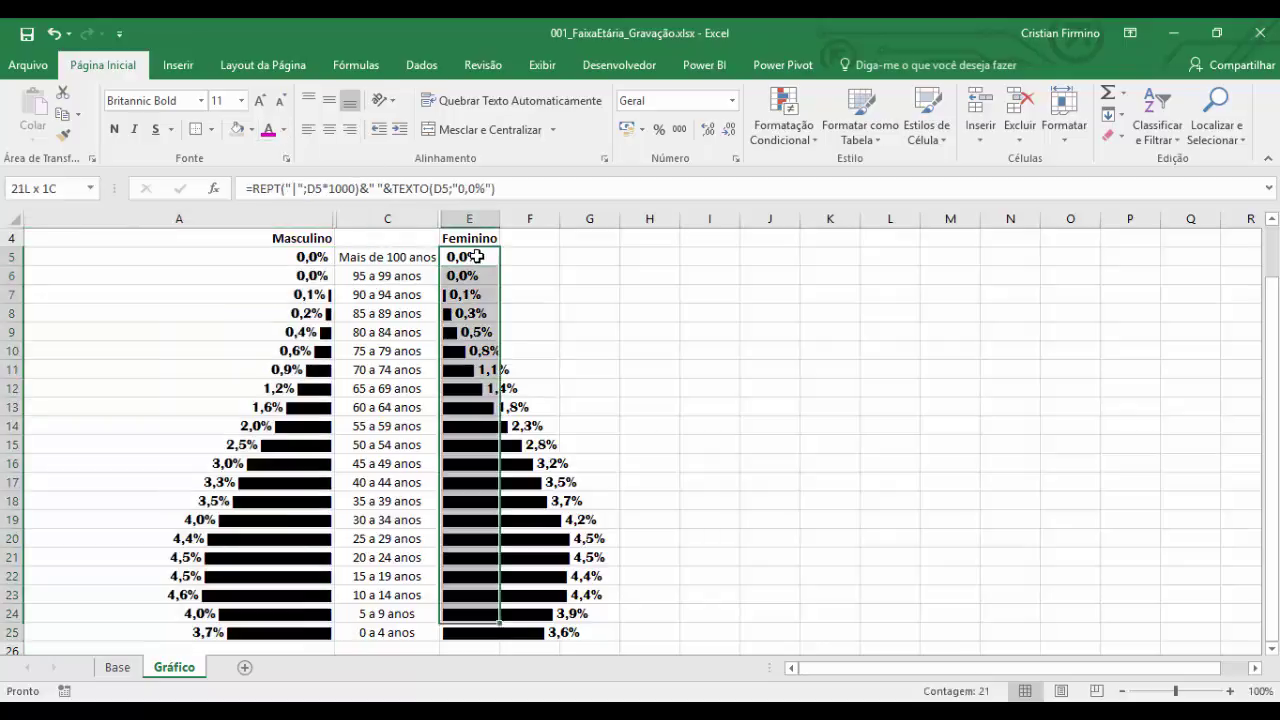
left_click(266, 128)
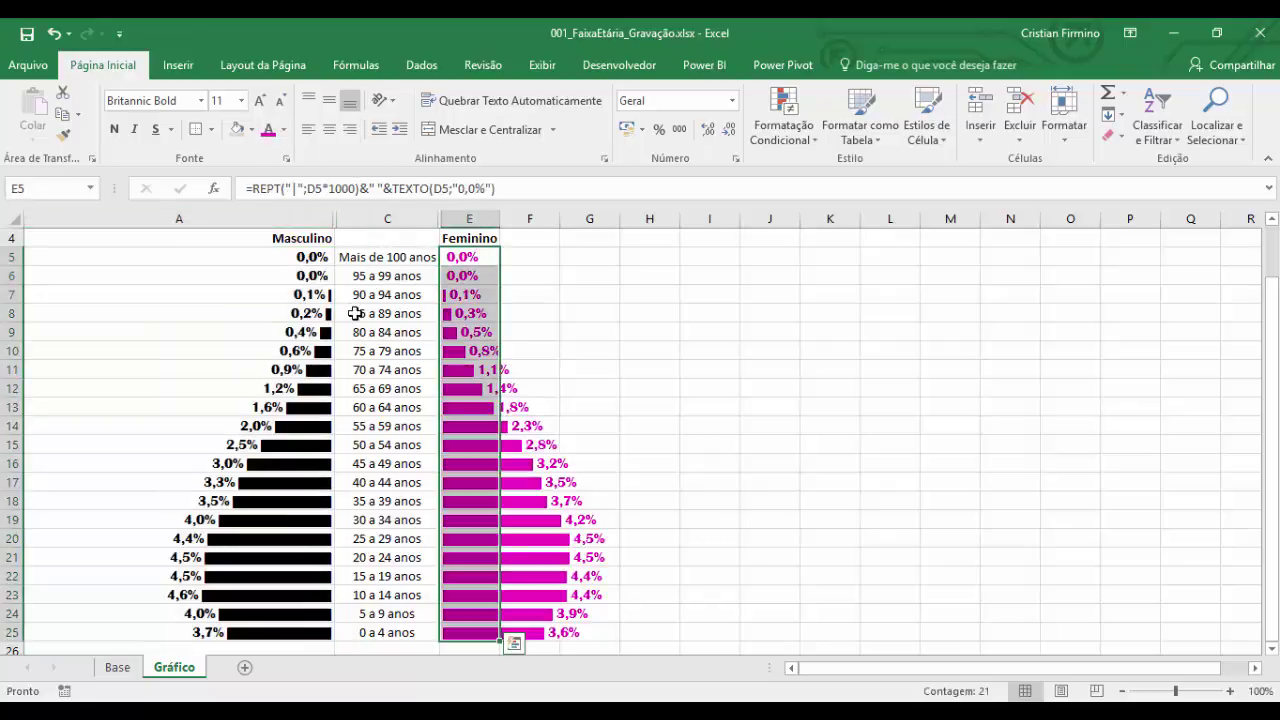
Step: Color the Masculino bars and percentages in A5:A25 with the standard blue
left_click(313, 257)
key("ctrl+shift+Down")
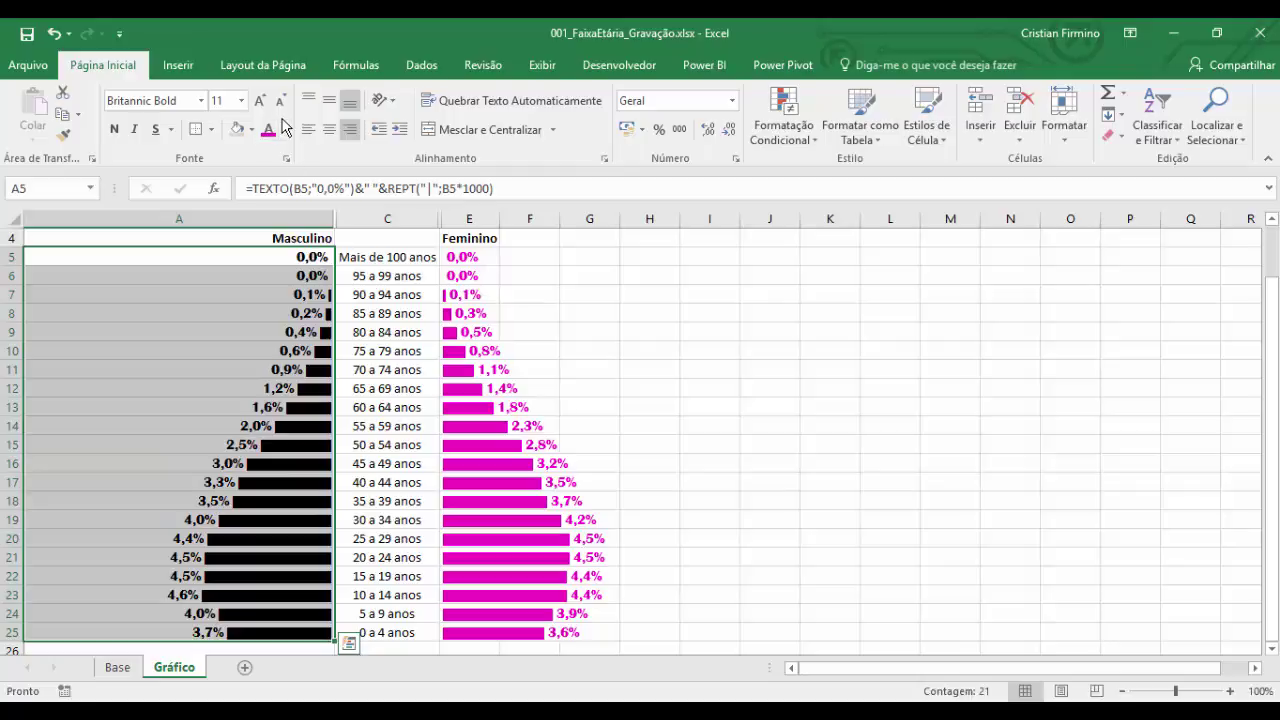
left_click(284, 129)
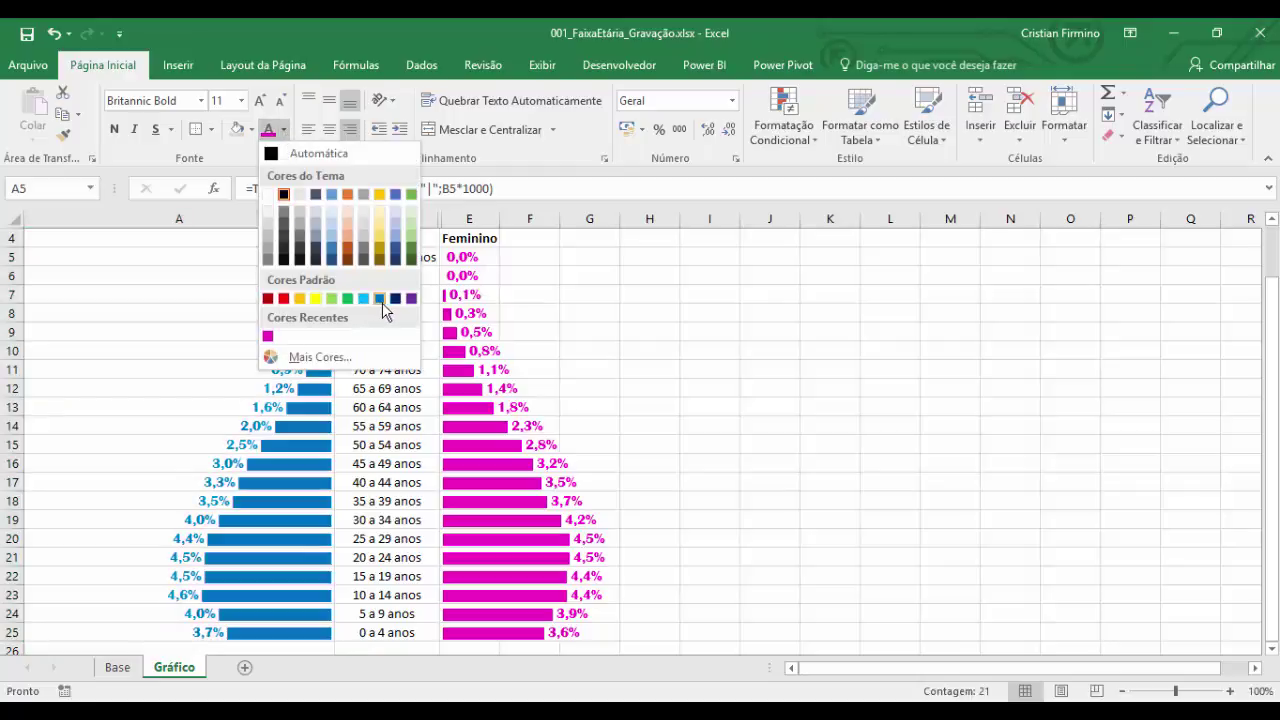
left_click(379, 298)
left_click(703, 404)
Step: Turn off the gridlines on the Gráfico sheet and check the whole pyramid
scroll(417, 264, "up", 1)
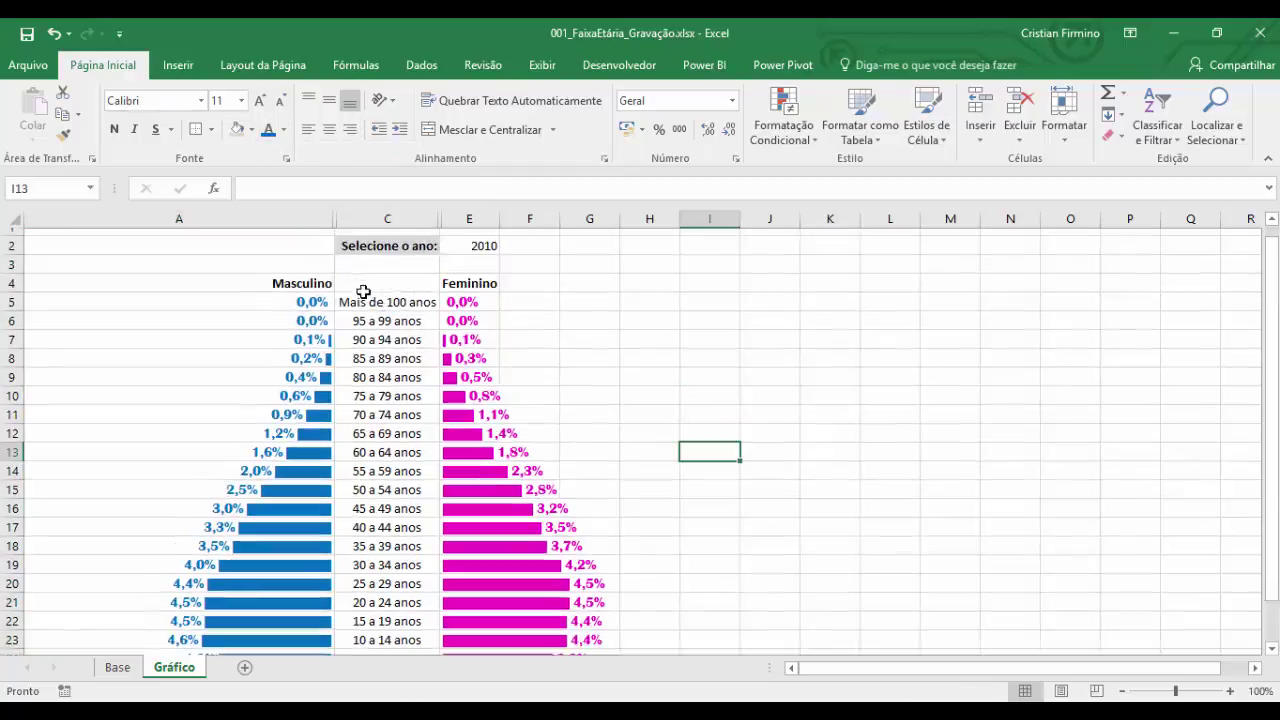
left_click(320, 276)
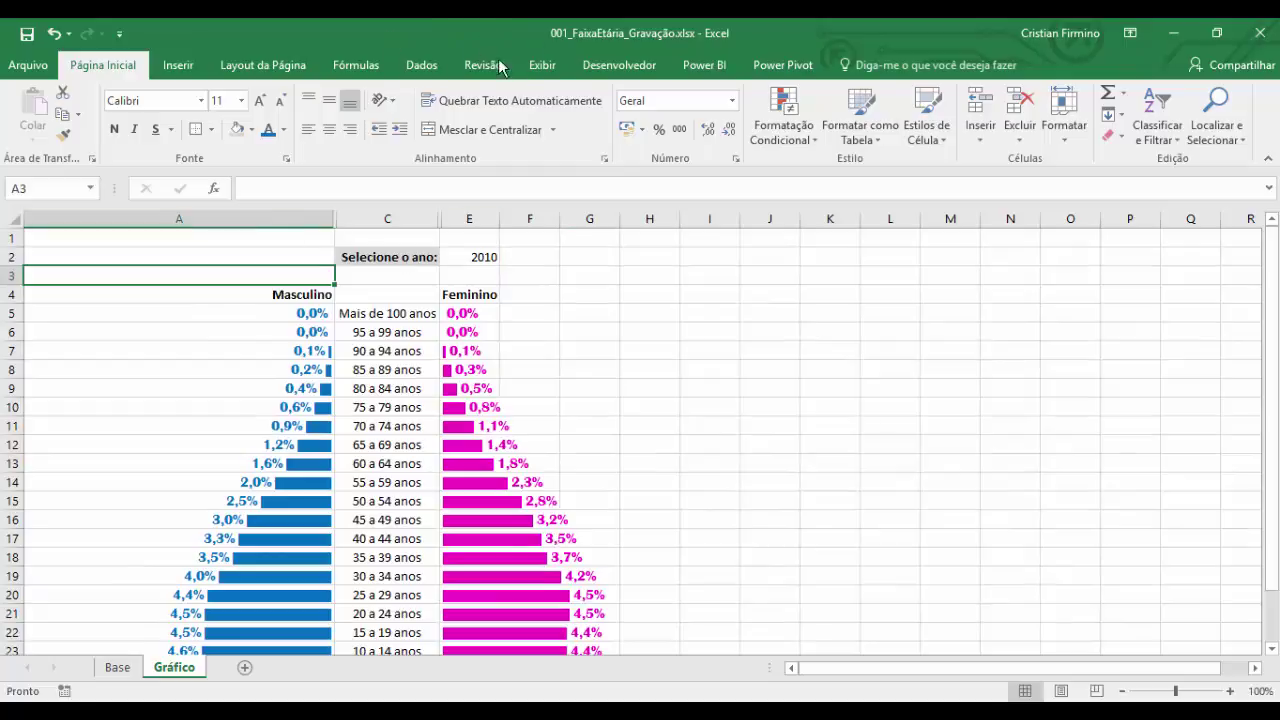
left_click(543, 66)
left_click(309, 129)
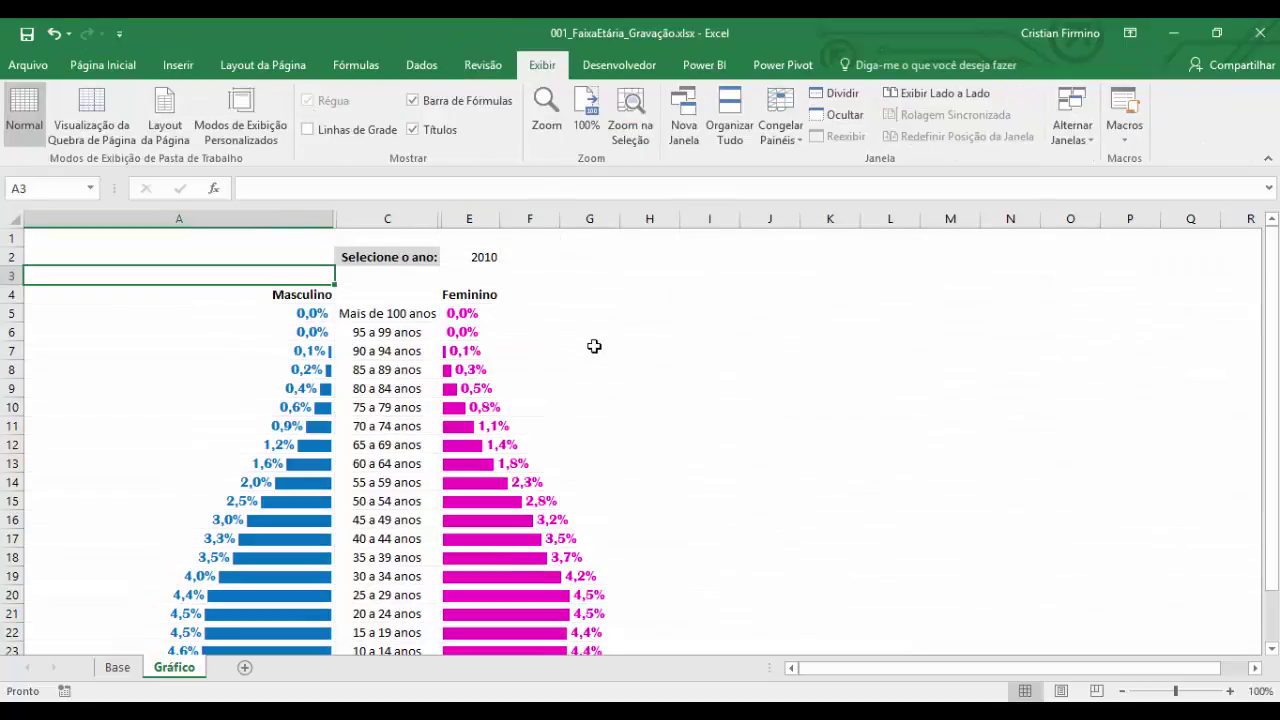
left_click(594, 346)
scroll(600, 343, "down", 2)
scroll(595, 330, "up", 2)
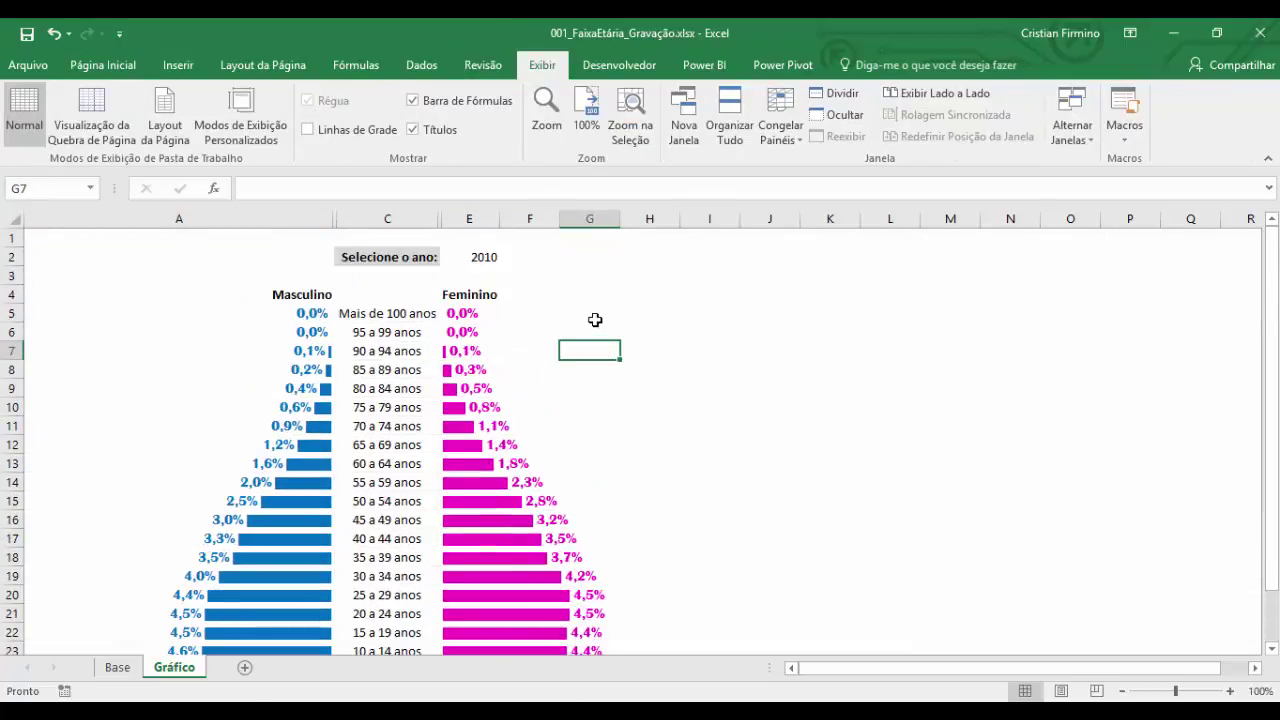
Step: Test the year selector in E2 by choosing 2000 and switching back to 2010, checking the pyramid each time
left_click(514, 256)
left_click_drag(424, 271, 430, 259)
left_click(483, 258)
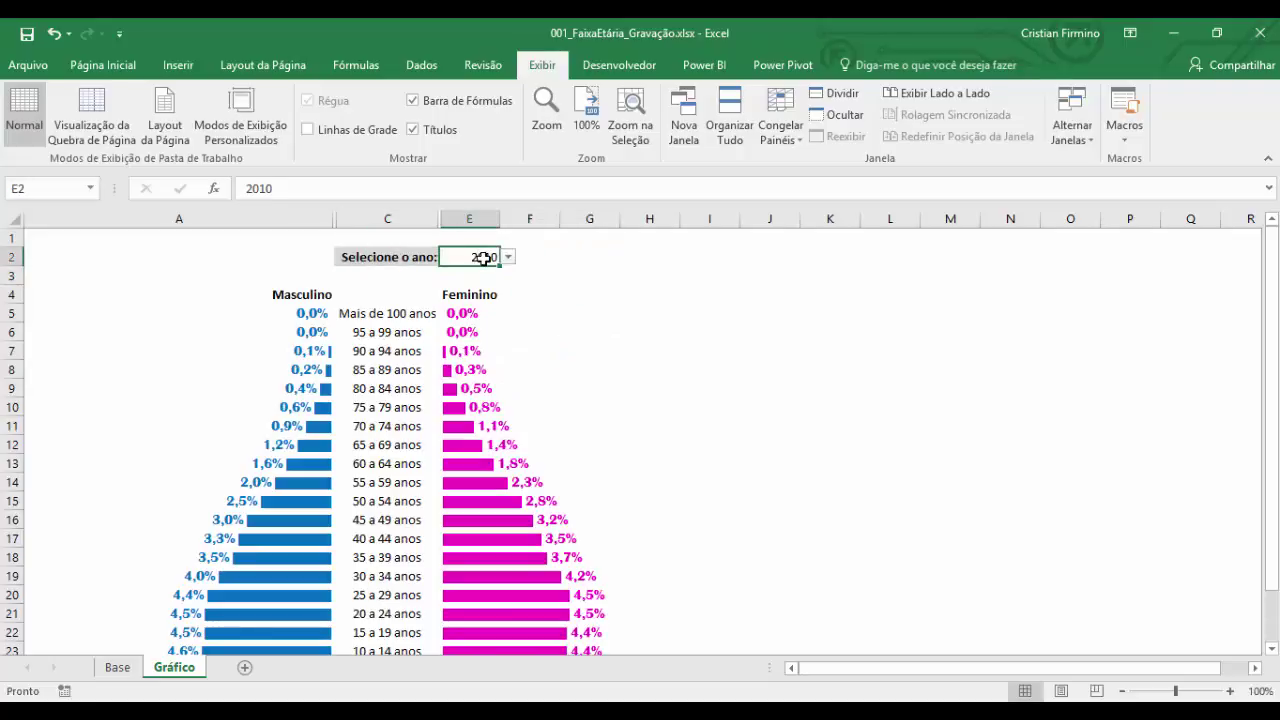
left_click(508, 258)
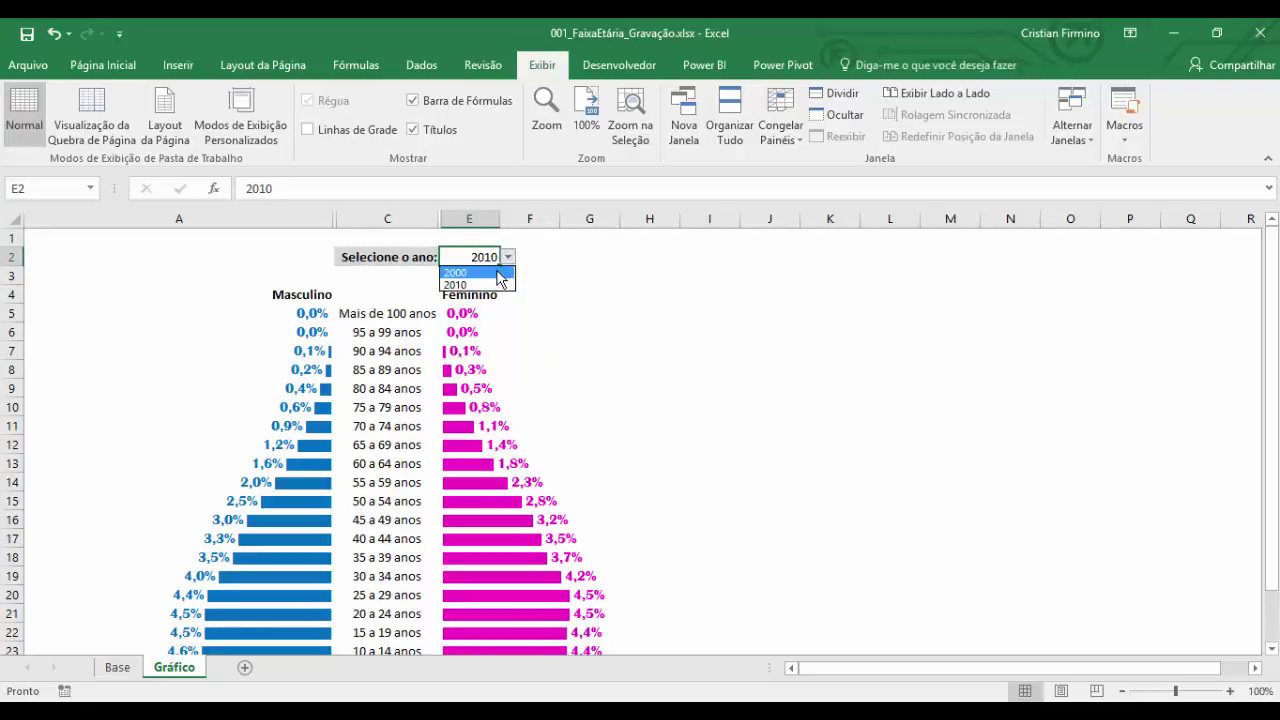
left_click(498, 273)
scroll(520, 330, "down", 2)
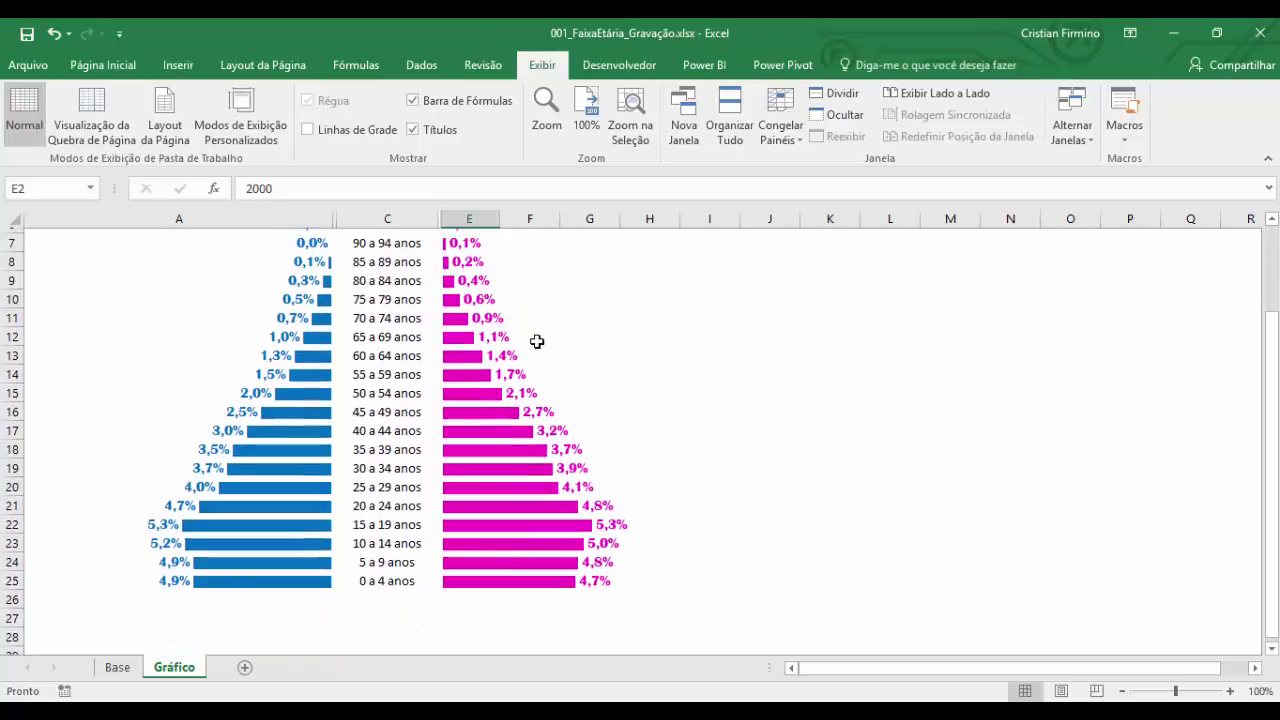
scroll(535, 315, "up", 2)
left_click(509, 258)
left_click(495, 287)
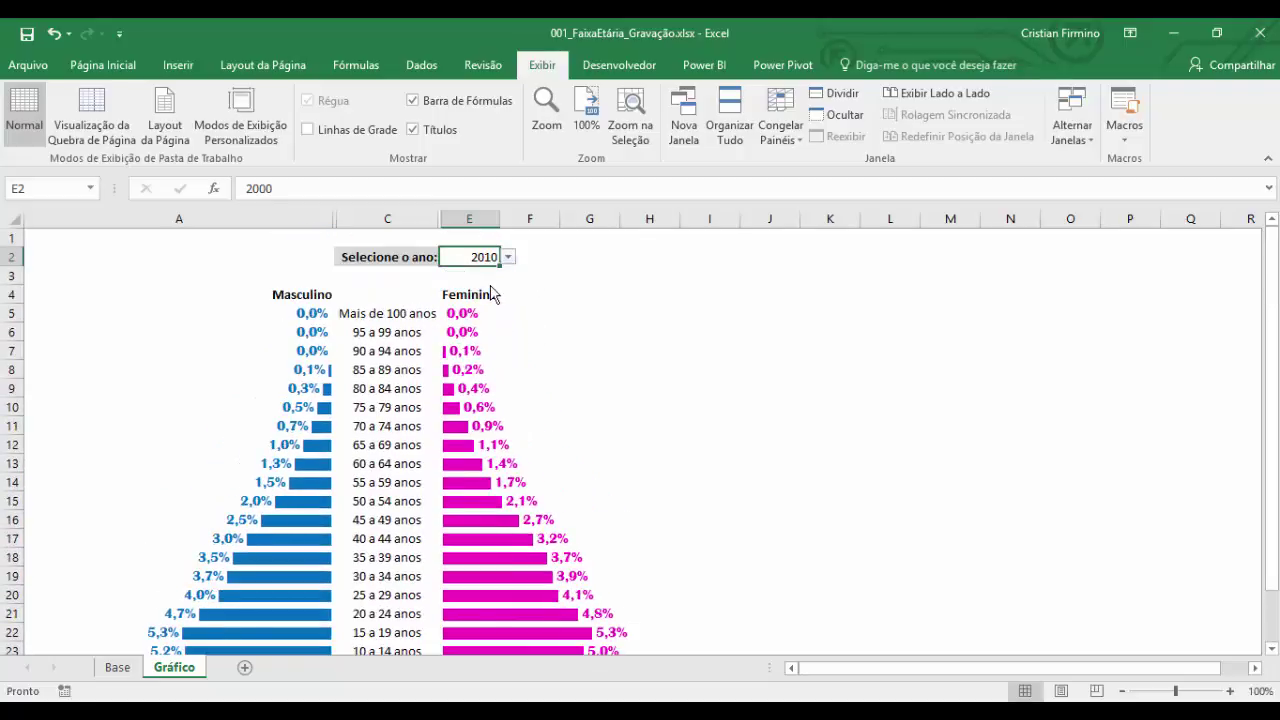
scroll(405, 507, "down", 1)
scroll(405, 507, "down", 1)
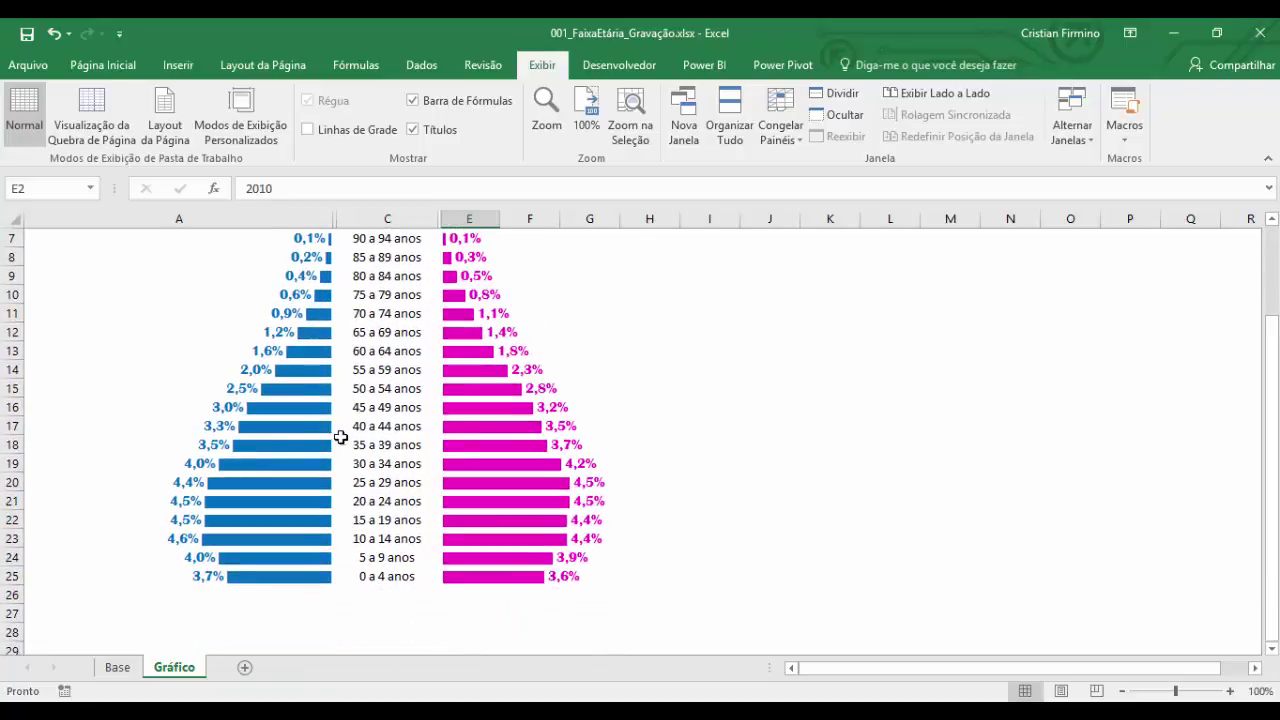
Step: Inspect the 2000 and 2010 year cells, A2 and H2, on the Base sheet and return to the Gráfico sheet
left_click(117, 667)
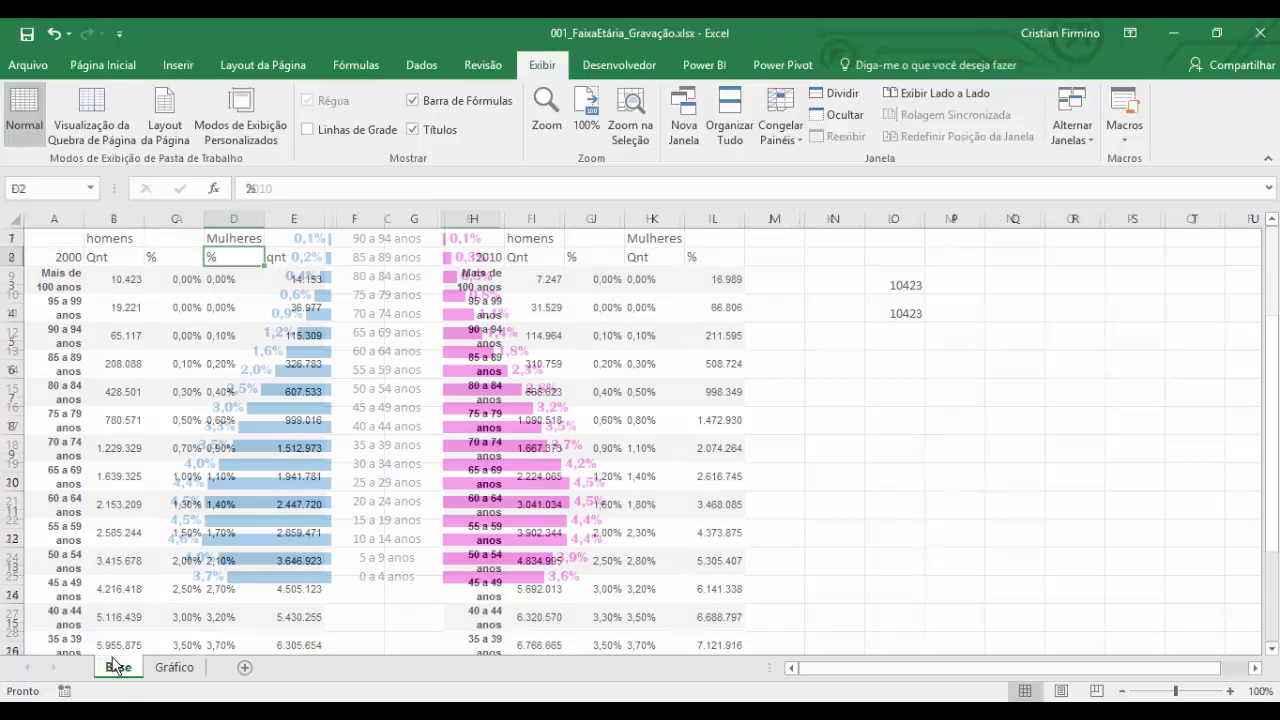
left_click(52, 255)
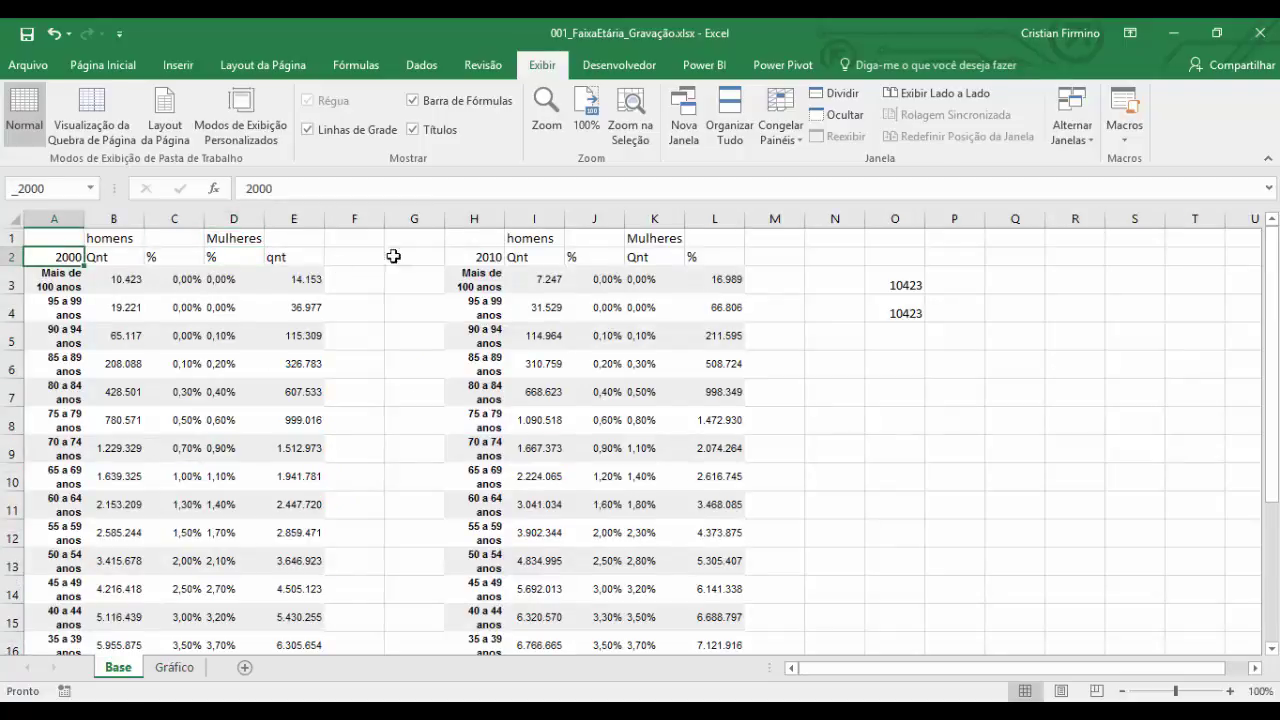
left_click(490, 258)
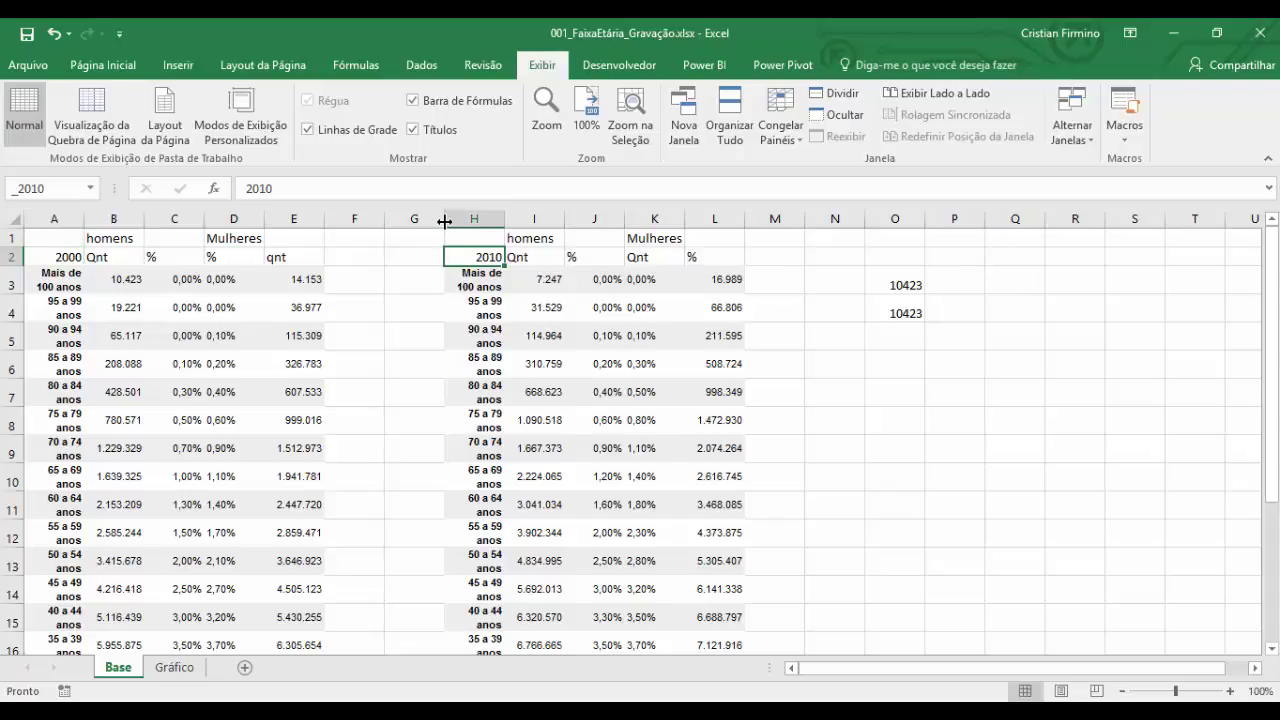
left_click(176, 668)
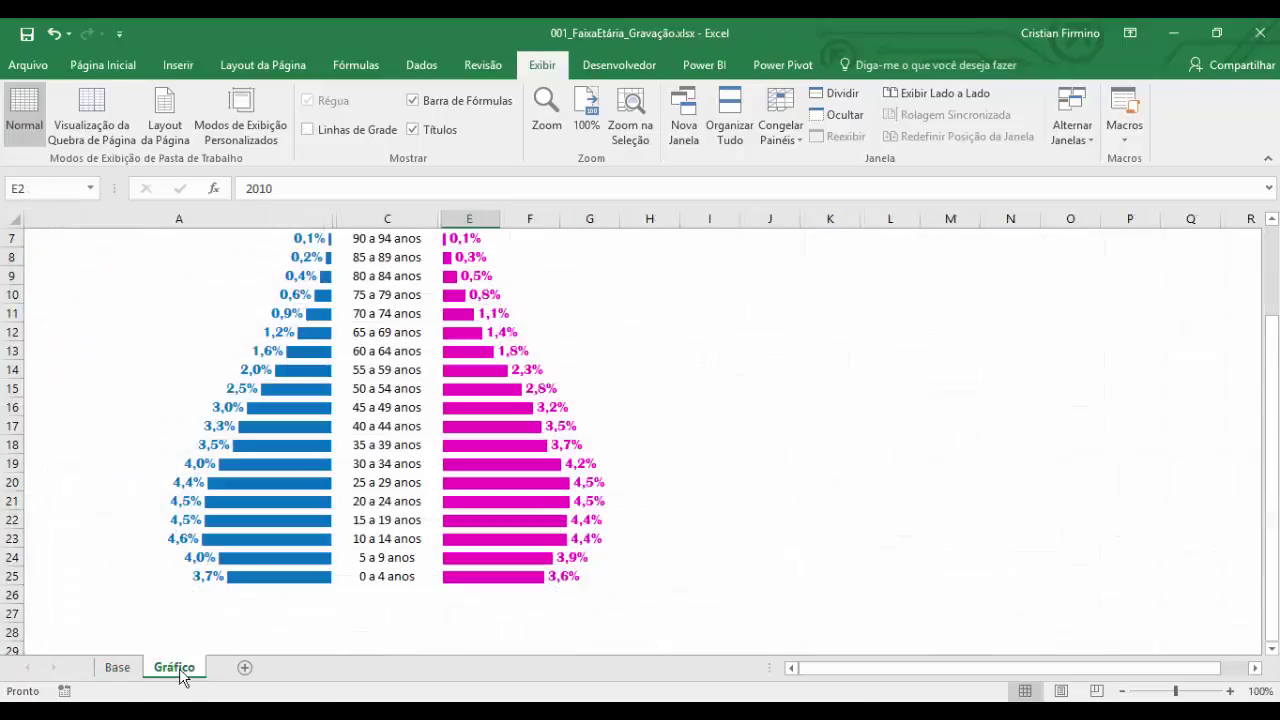
scroll(547, 395, "up", 2)
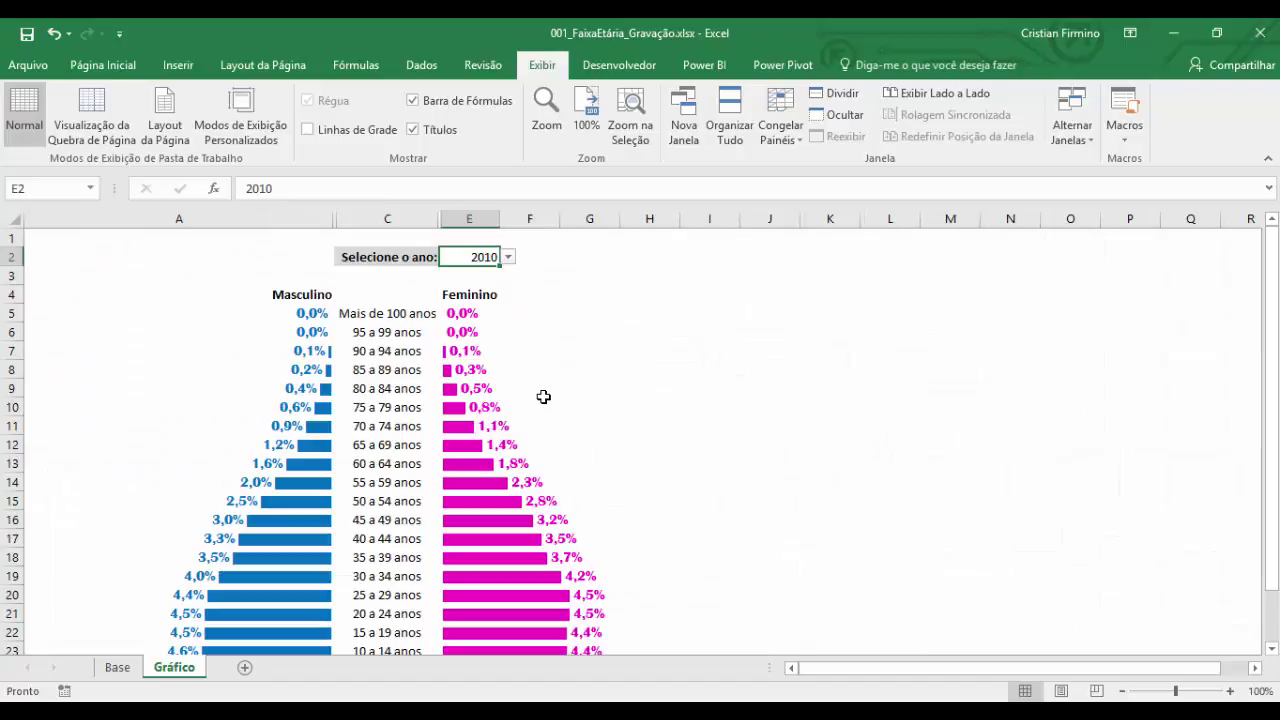